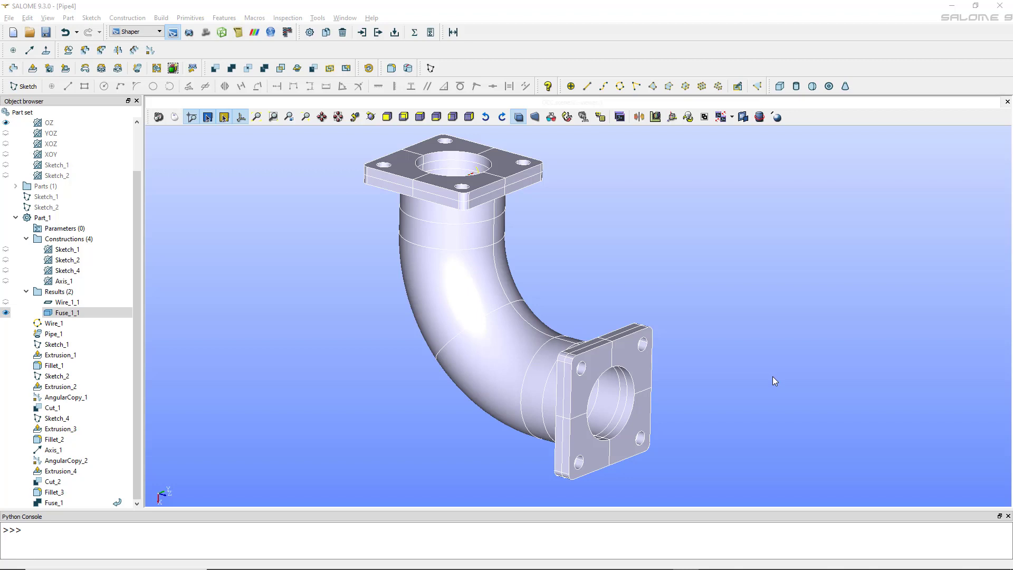
Step: Inspect the finished pipe elbow and its two square flanges
ctrl+right_drag(533, 308, 492, 273)
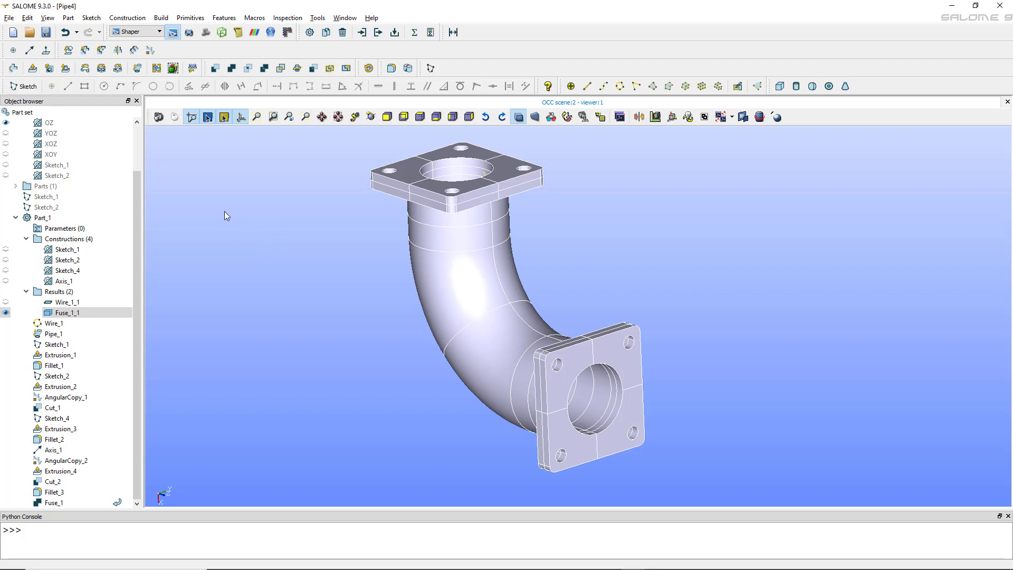
click(450, 311)
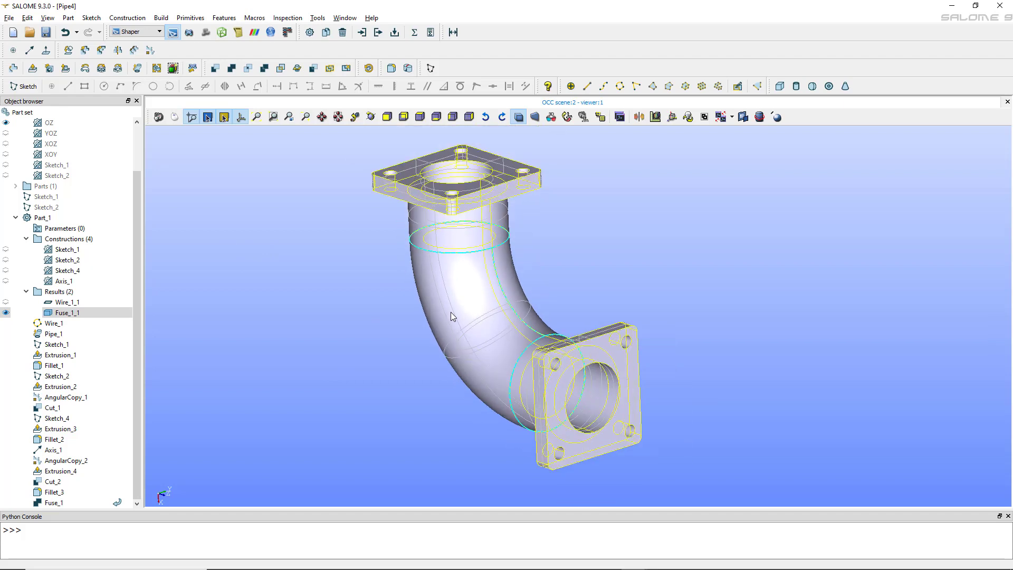
click(700, 320)
click(623, 387)
click(392, 331)
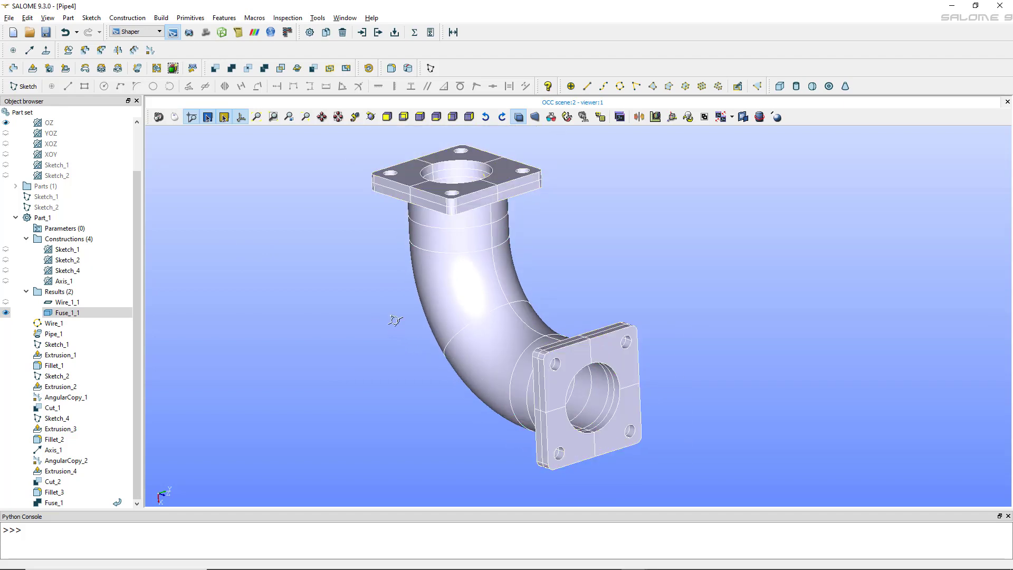
mouse_move(396, 317)
ctrl+right_down()
mouse_move(474, 426)
mouse_move(410, 310)
mouse_move(475, 316)
mouse_move(402, 319)
ctrl+right_up()
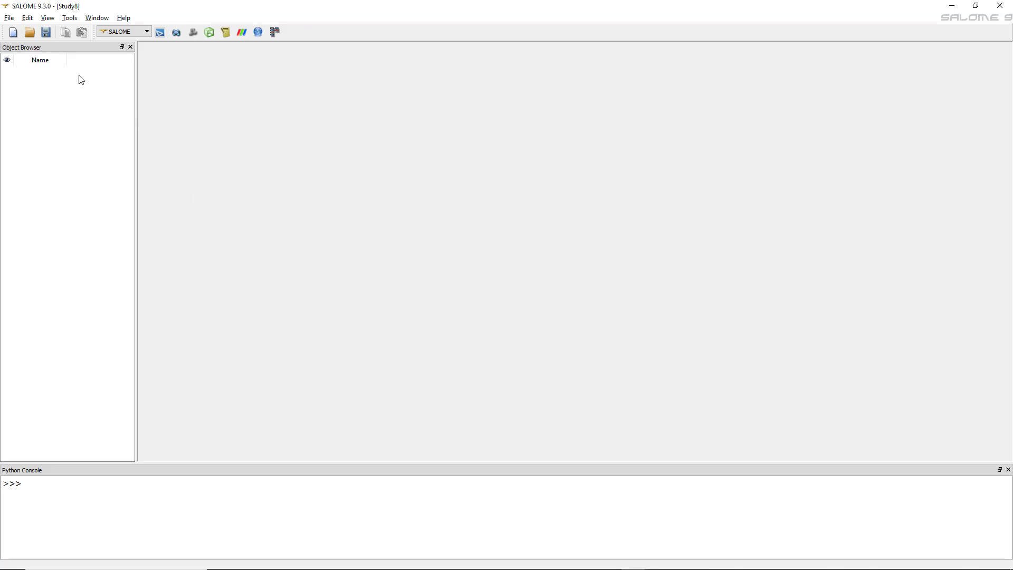
Step: Create a new study, activate the Shaper module and save the study as pipe33
click(12, 32)
click(161, 32)
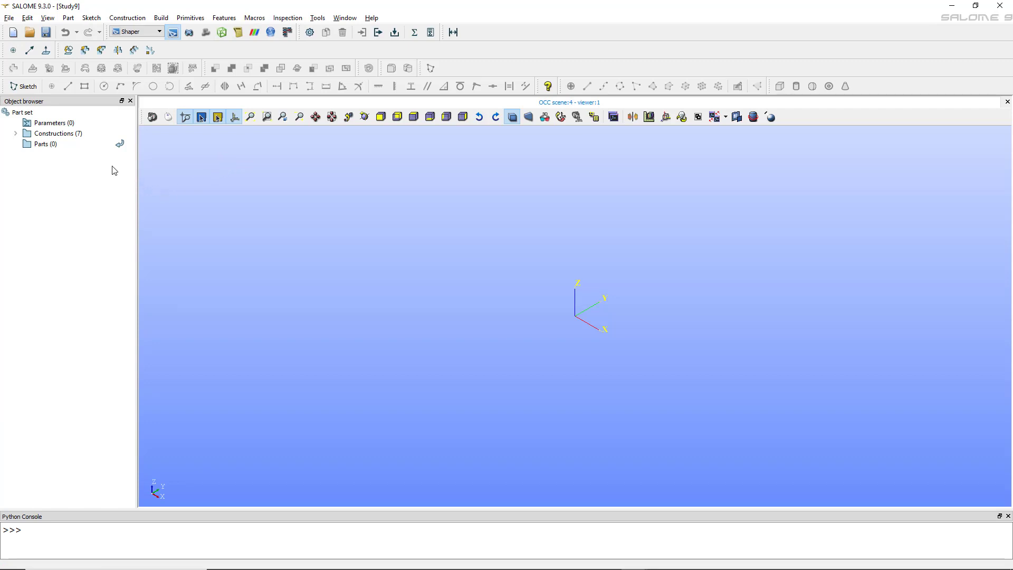
click(46, 32)
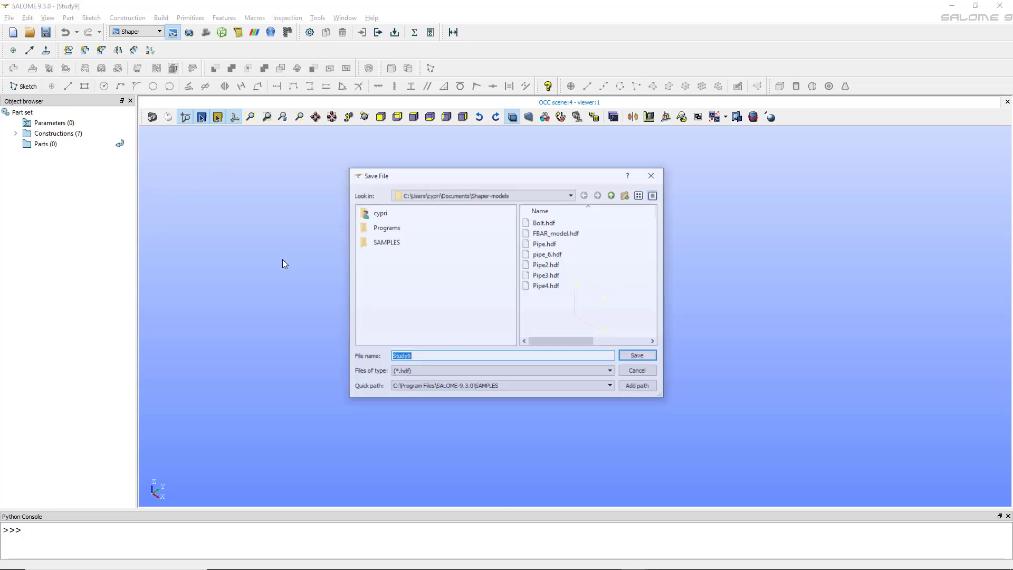
text(pipe)
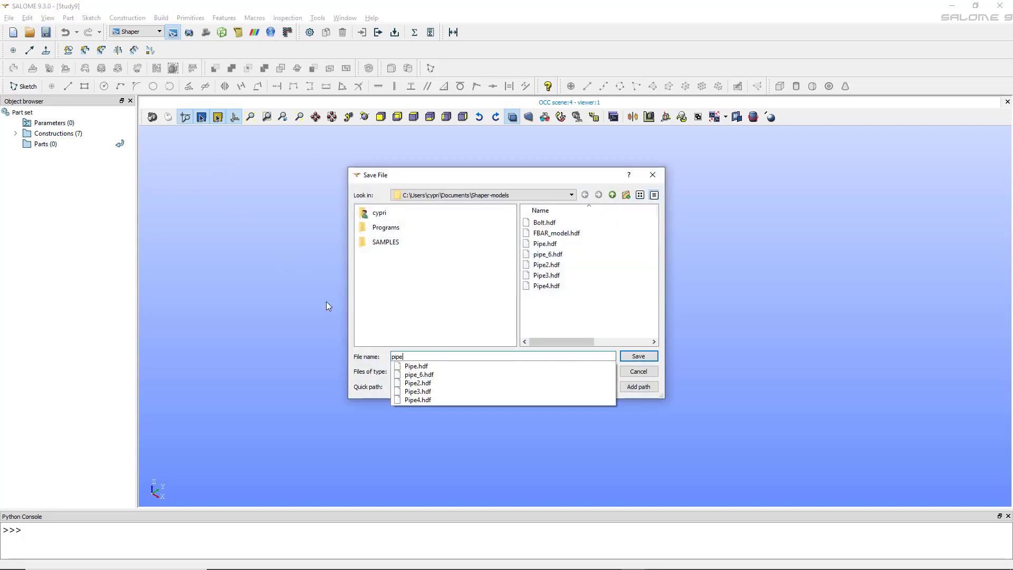
text(33)
key(Return)
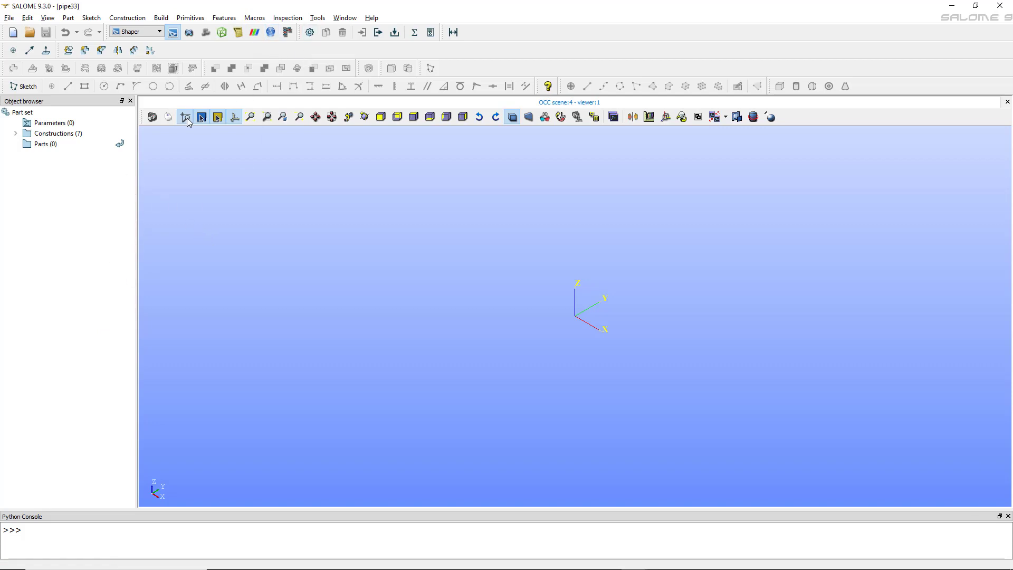
Step: Add a new part and start a sketch on the XOZ plane, viewed face-on
click(310, 33)
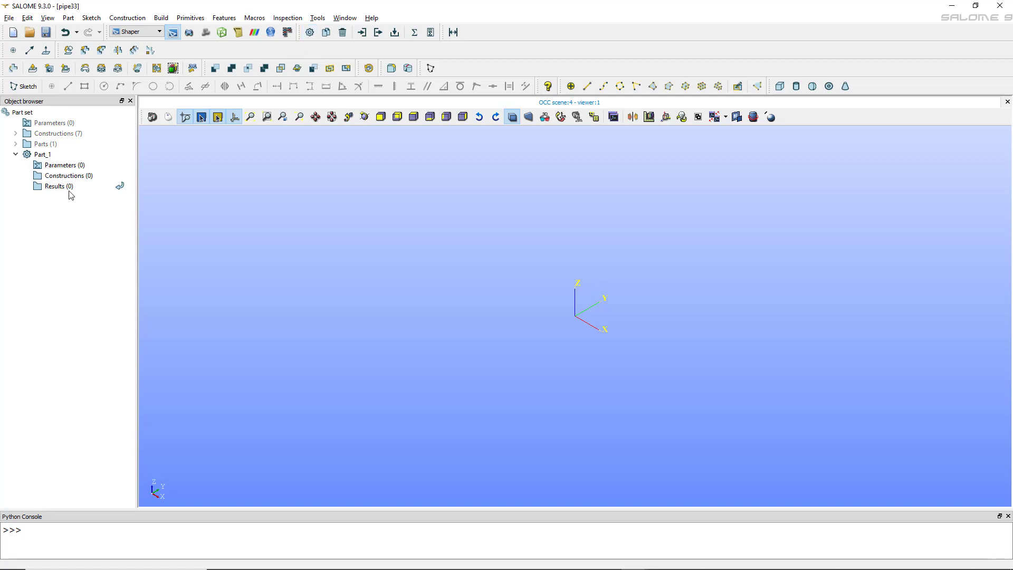
click(52, 156)
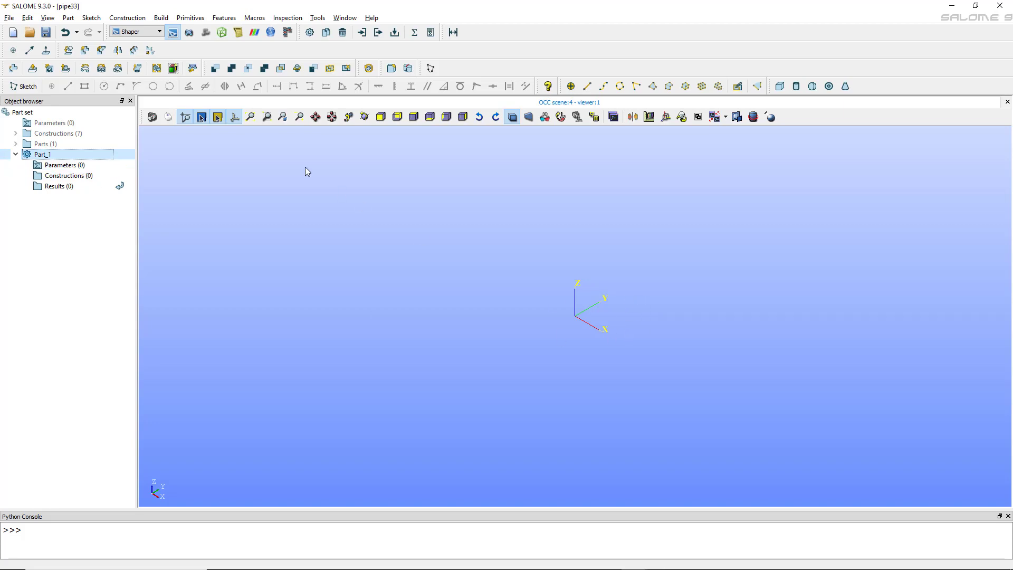
click(21, 86)
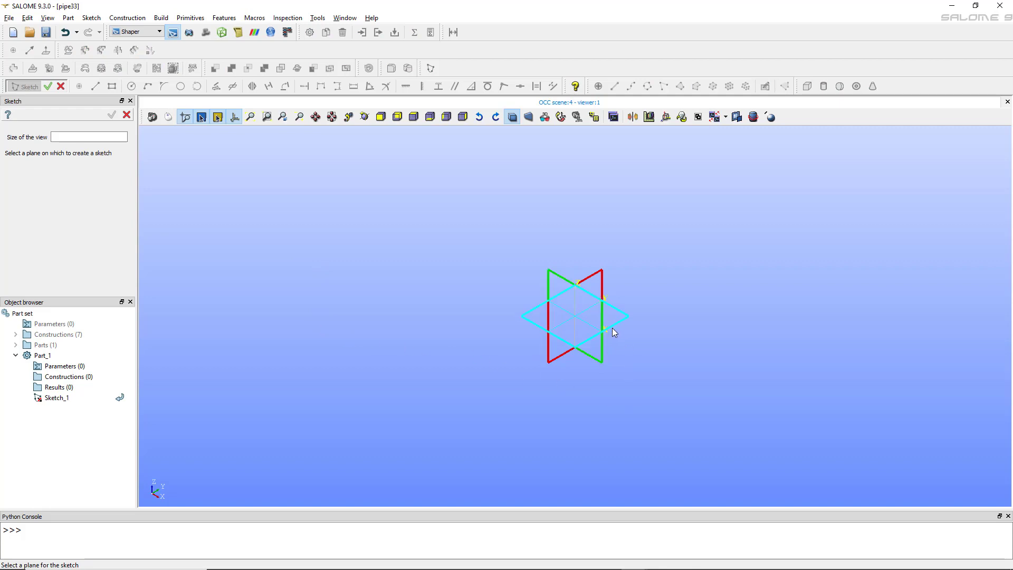
click(599, 351)
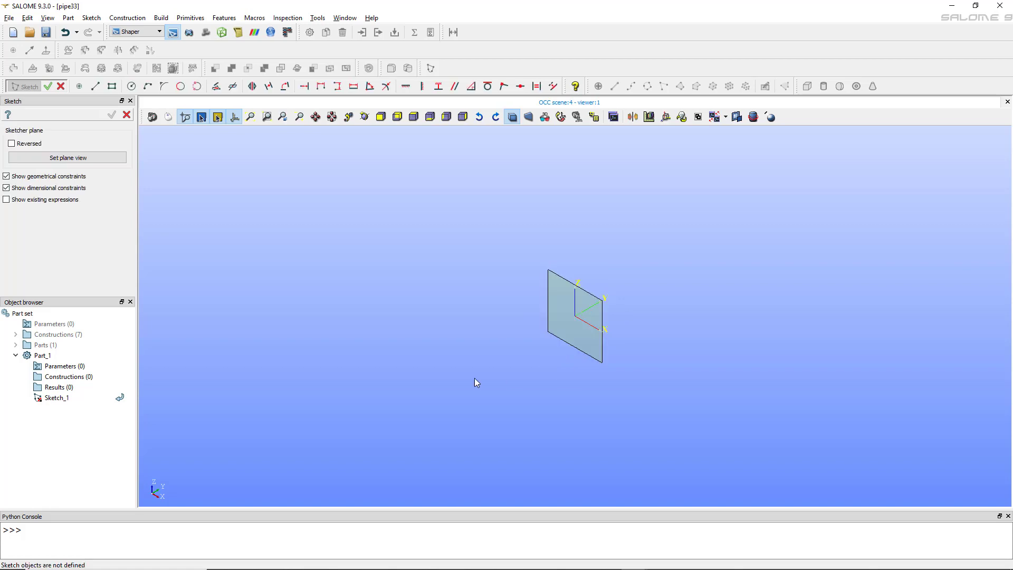
click(56, 158)
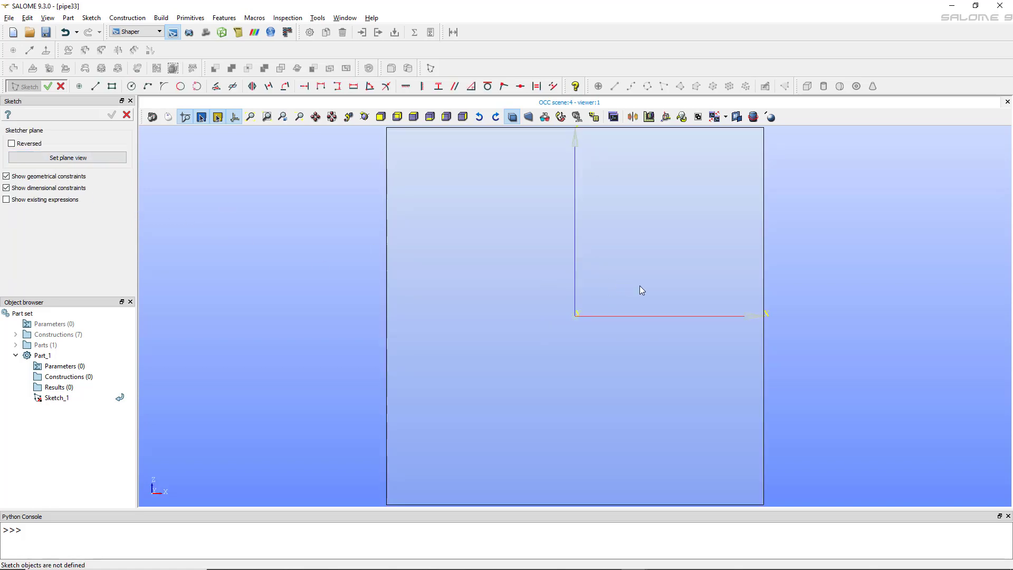
Step: Sketch a near-horizontal line in the positive X and Z quadrant, ending at about X 41, Y 49
scroll(662, 290, up, 1)
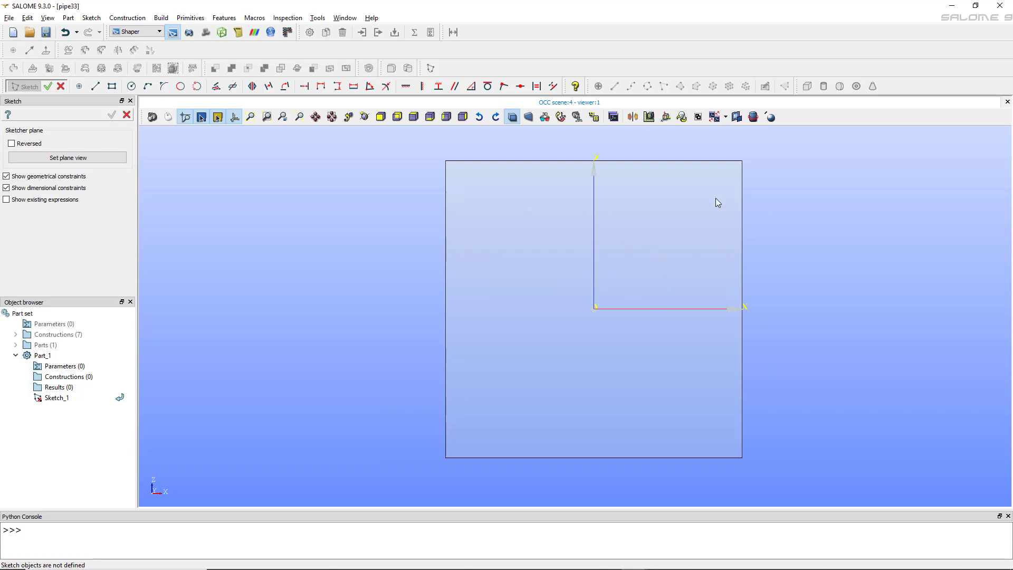
mouse_move(712, 221)
middle_down()
mouse_move(585, 251)
mouse_move(598, 247)
middle_up()
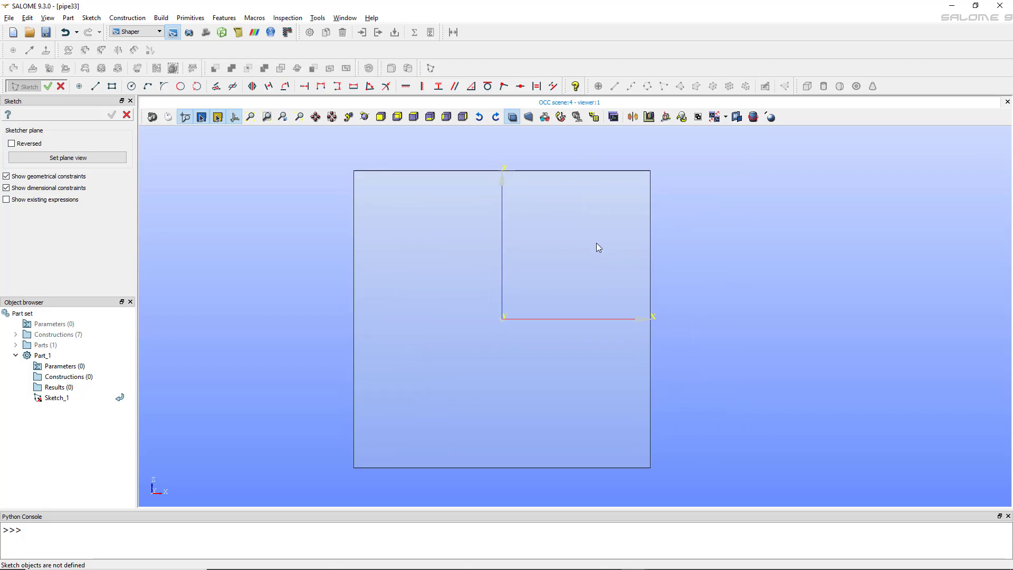
scroll(596, 245, up, 1)
scroll(497, 243, down, 1)
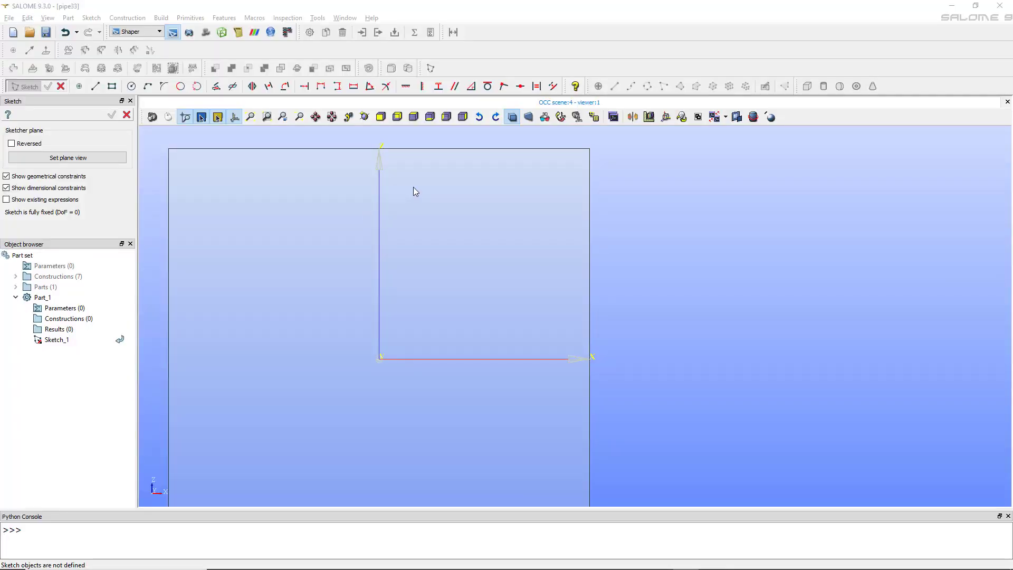
click(398, 117)
click(462, 117)
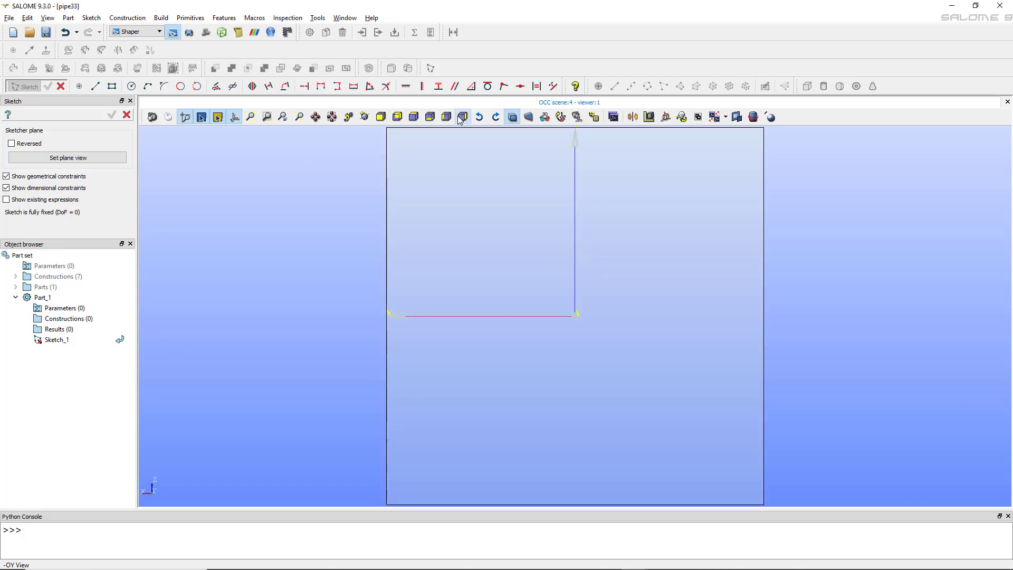
scroll(468, 225, down, 3)
scroll(451, 182, up, 4)
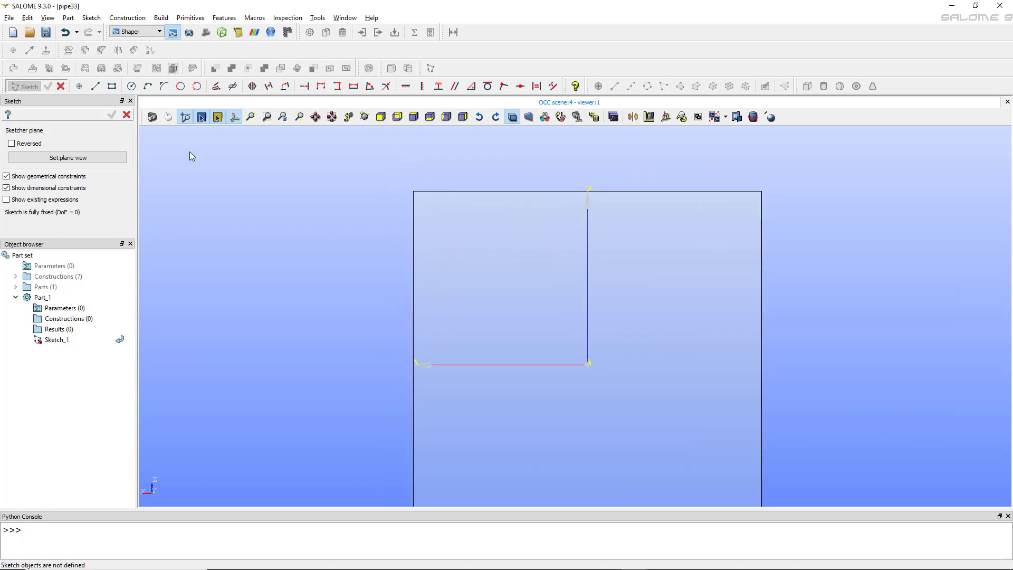
click(95, 86)
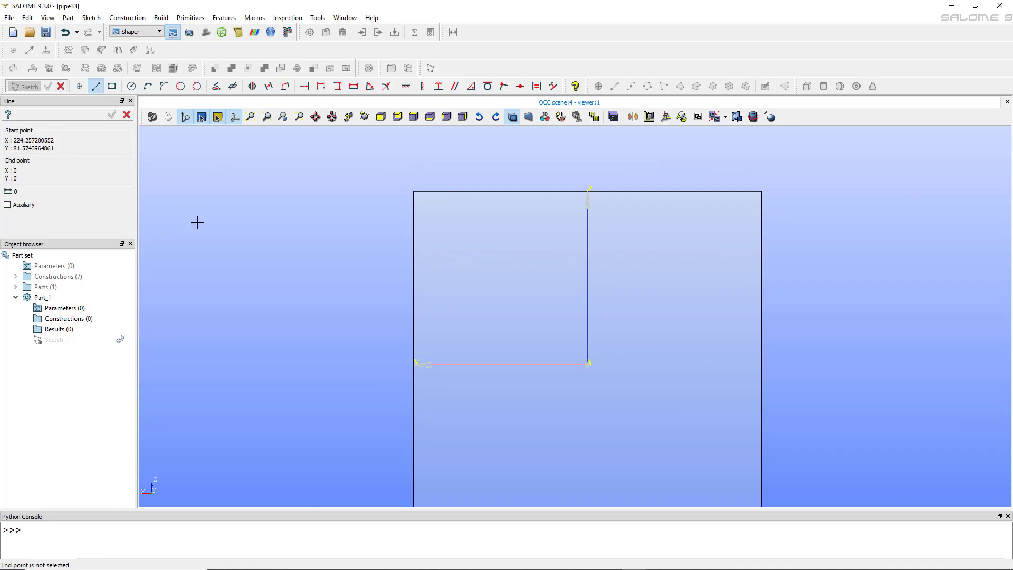
click(433, 281)
click(516, 280)
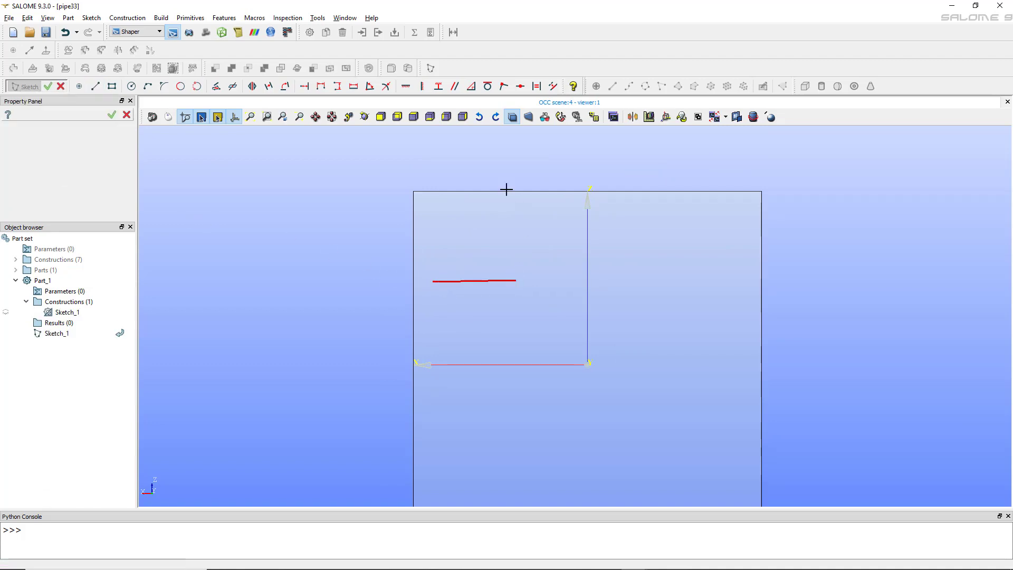
key(Escape)
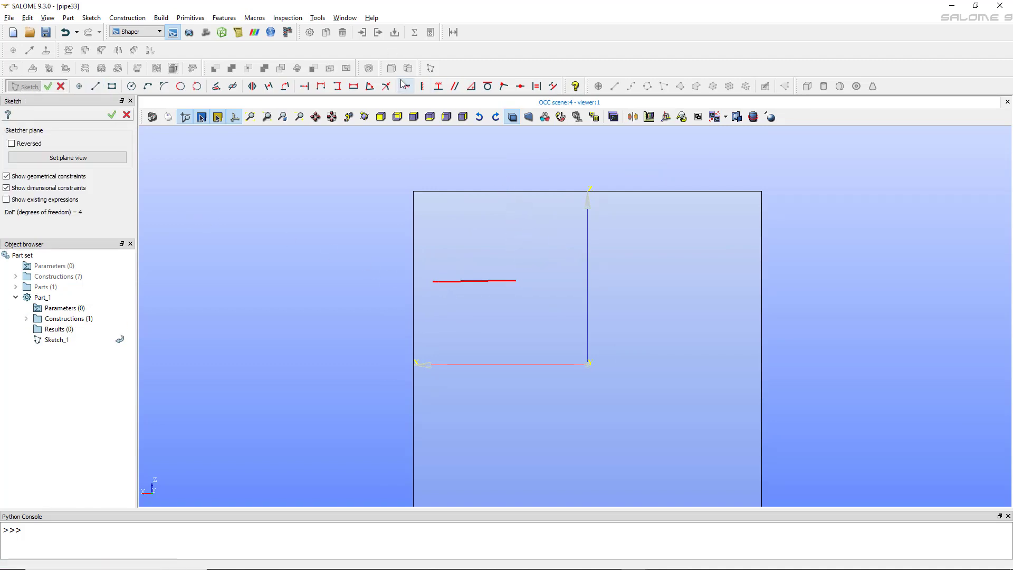
click(148, 86)
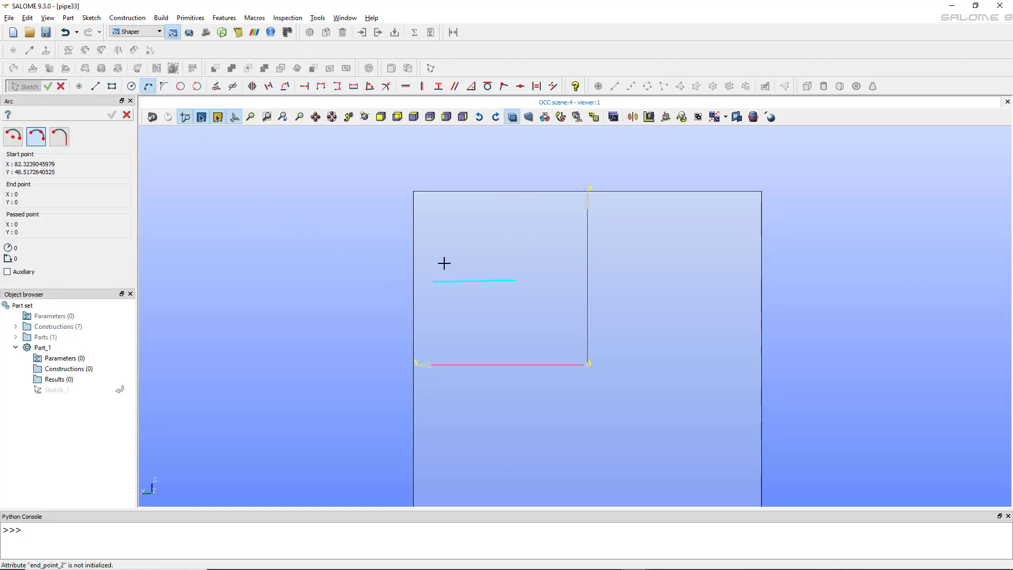
click(14, 137)
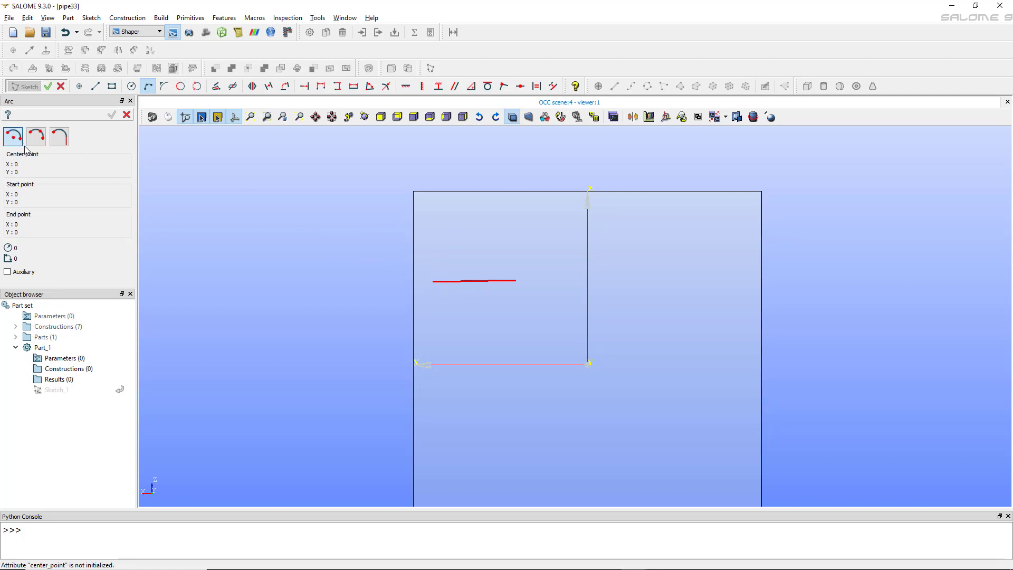
click(516, 280)
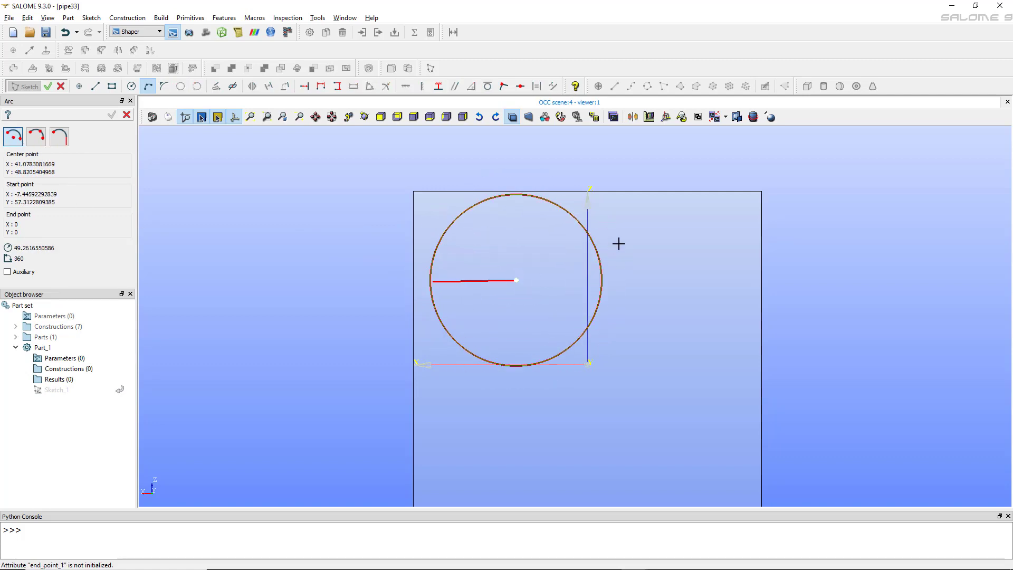
click(599, 263)
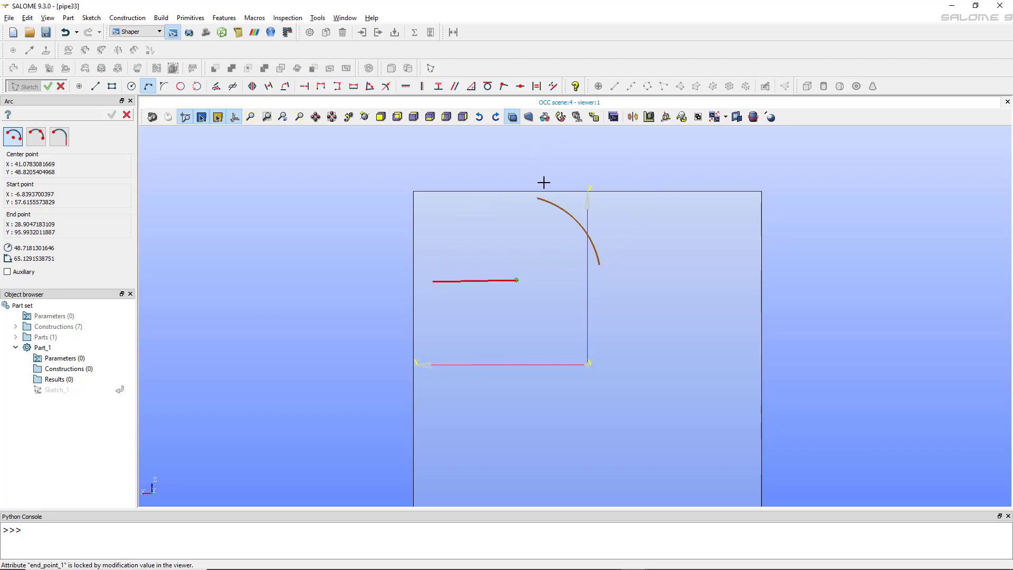
key(Escape)
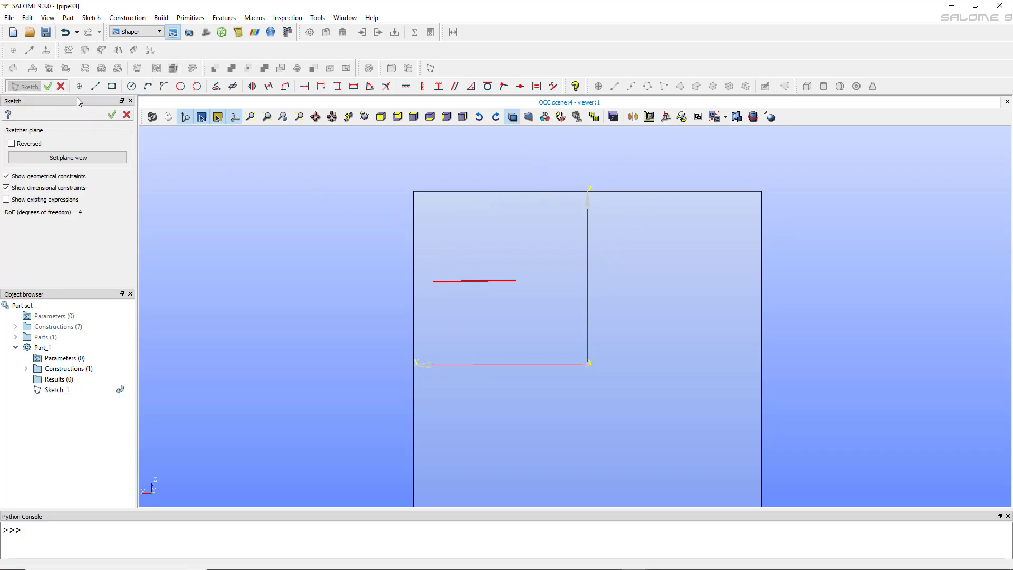
Step: Sketch a three-point arc of radius about 36 from the line's inner end to about X -20, Y 72, bulging downward
click(148, 87)
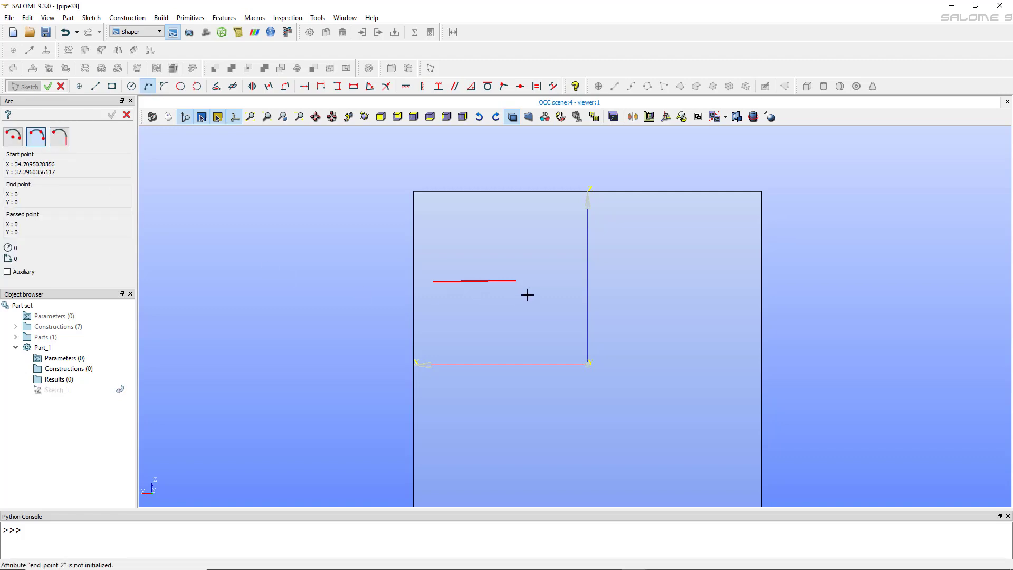
click(516, 280)
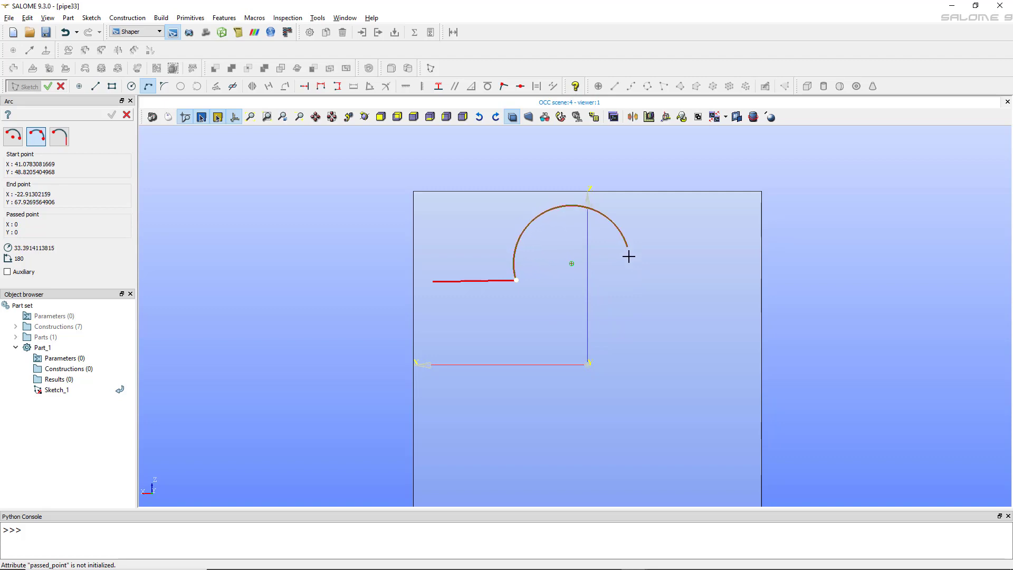
click(623, 241)
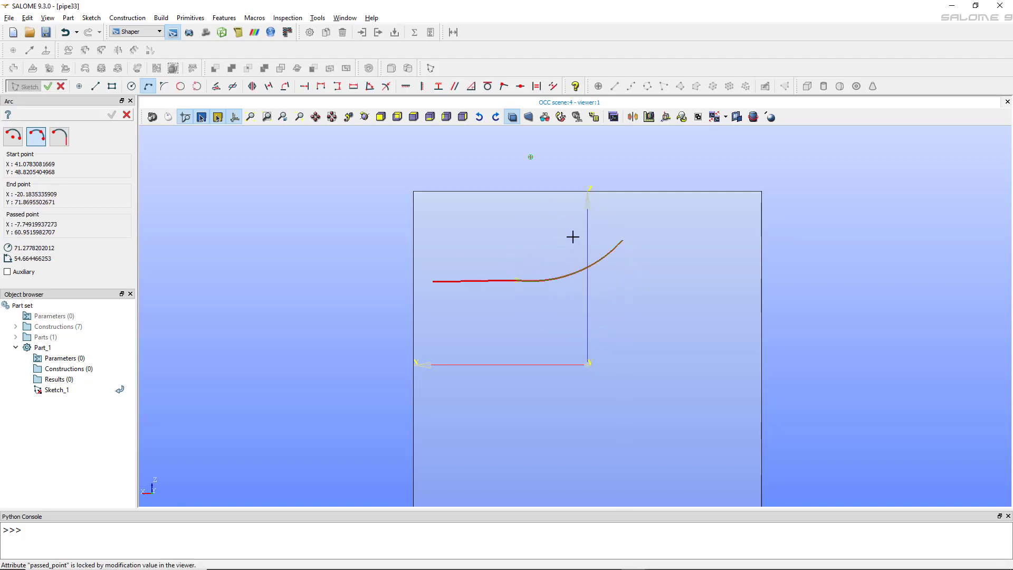
click(603, 278)
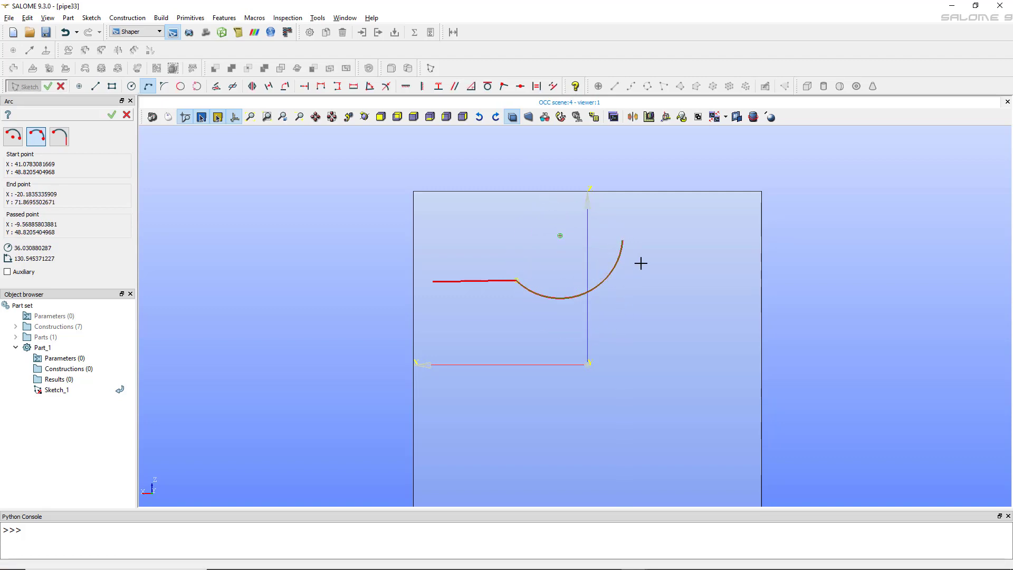
Step: Sketch a near-vertical line from the arc's free end up to about X -22, Y 118
click(95, 86)
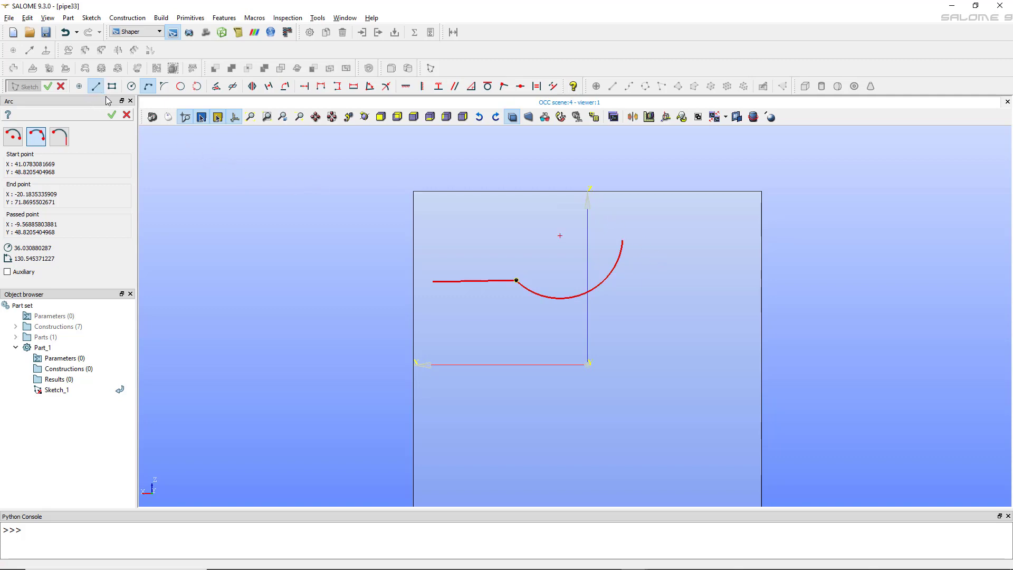
click(623, 240)
click(624, 160)
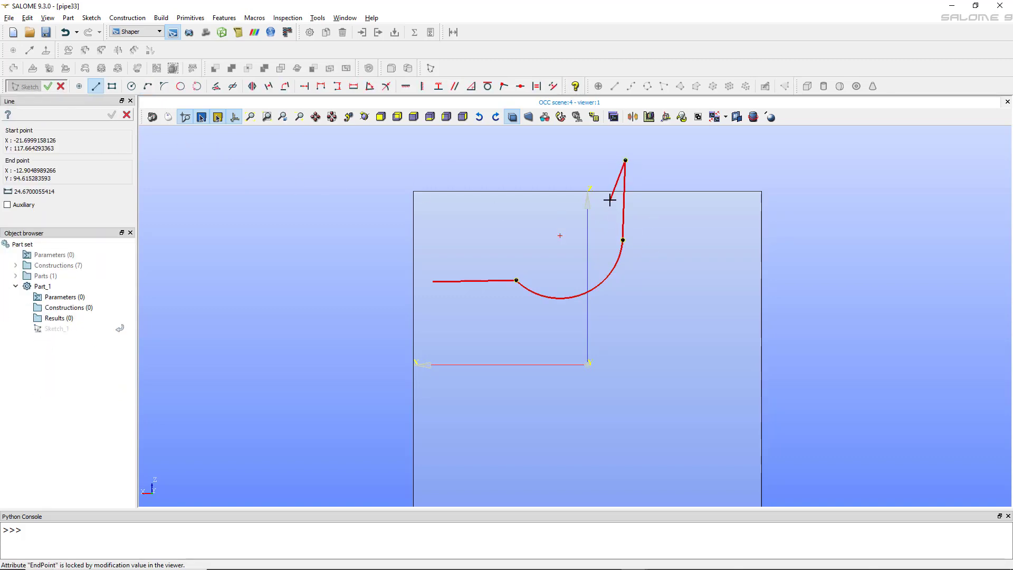
key(Escape)
Step: Apply a tangent constraint between the near-horizontal line and the arc
scroll(498, 210, down, 3)
scroll(499, 209, up, 2)
scroll(499, 210, up, 2)
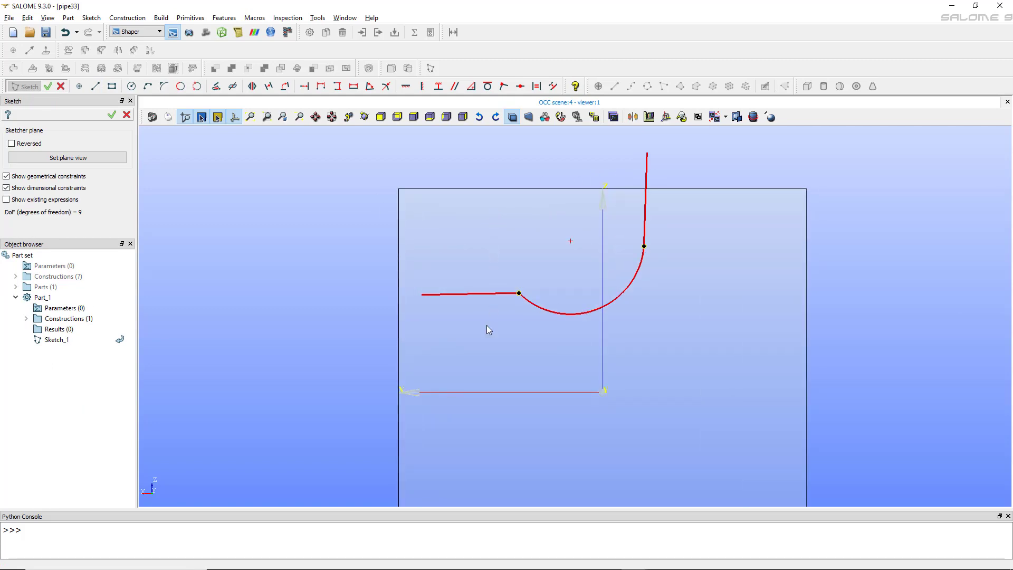
click(495, 293)
click(519, 297)
click(487, 87)
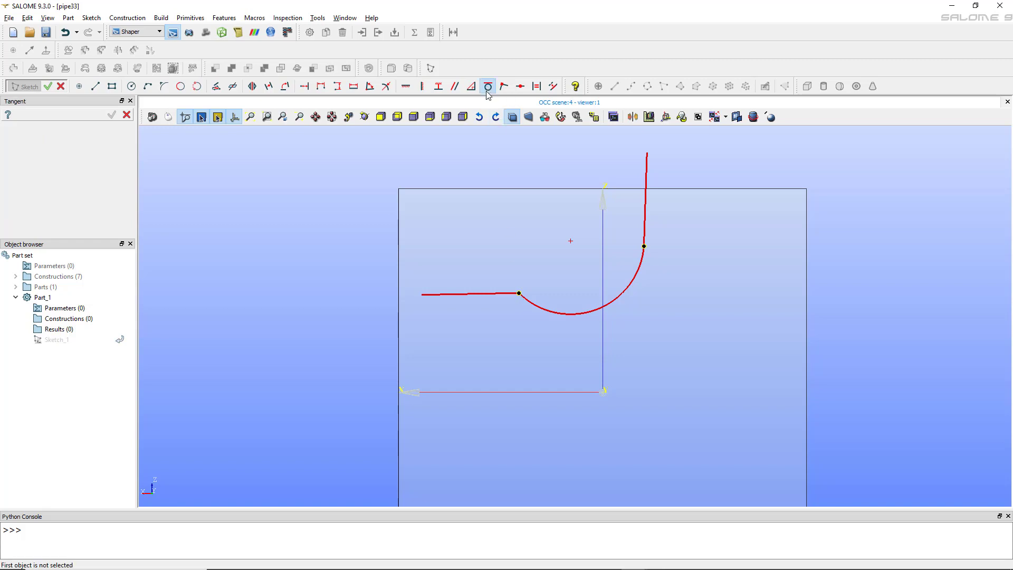
click(501, 293)
click(533, 303)
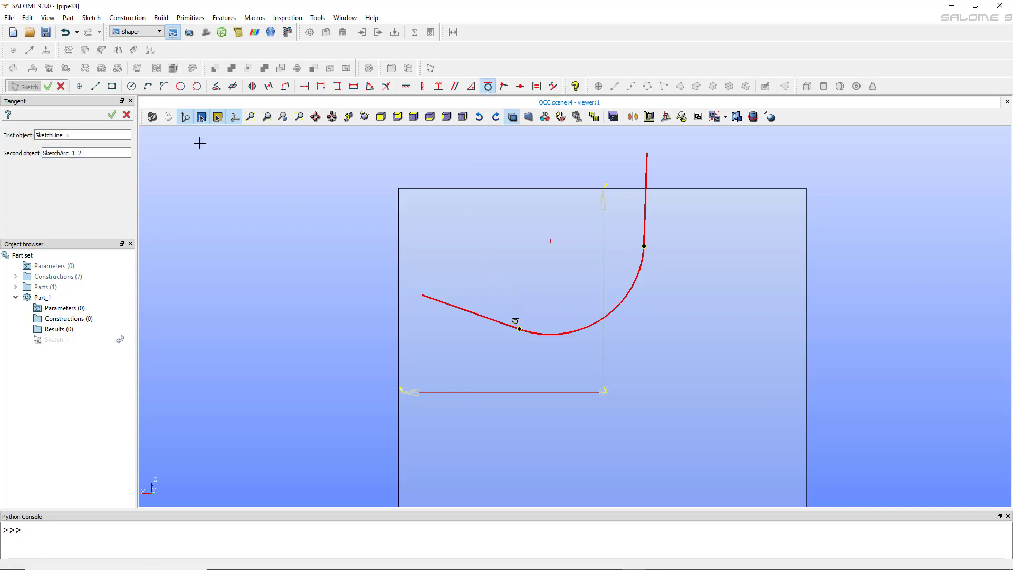
Step: Apply a tangent constraint between the arc and the near-vertical line
click(111, 114)
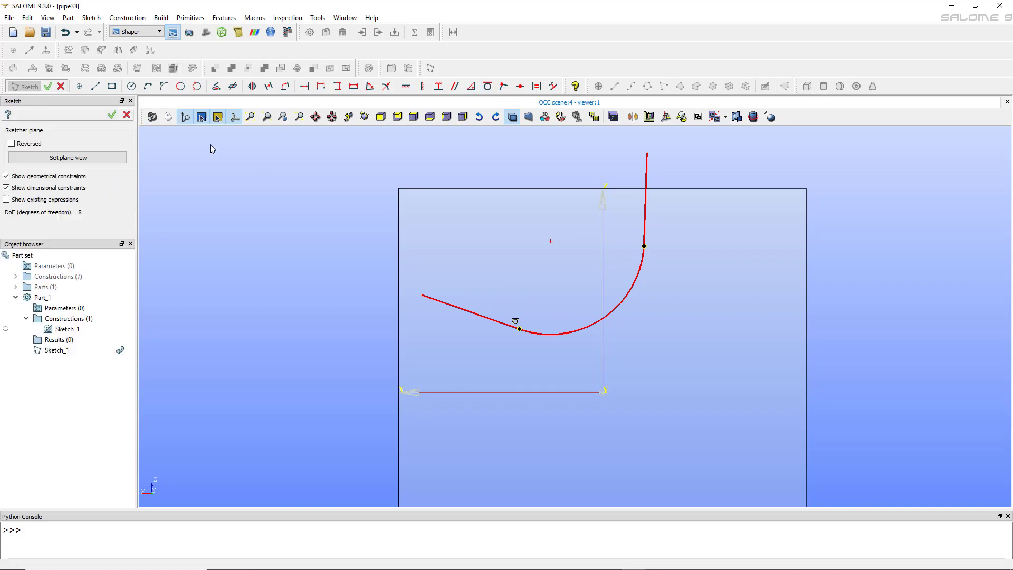
click(487, 86)
click(643, 255)
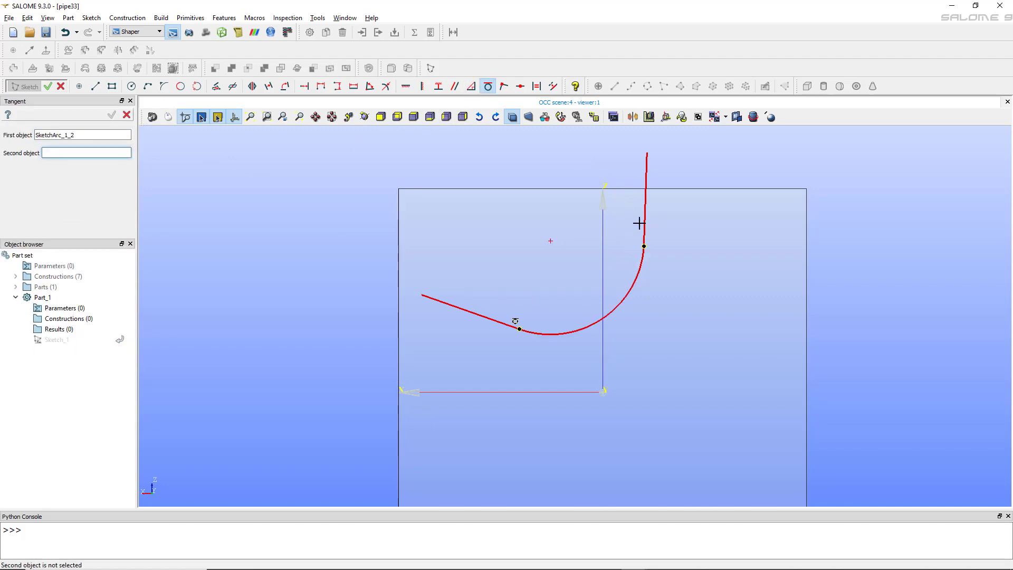
click(644, 220)
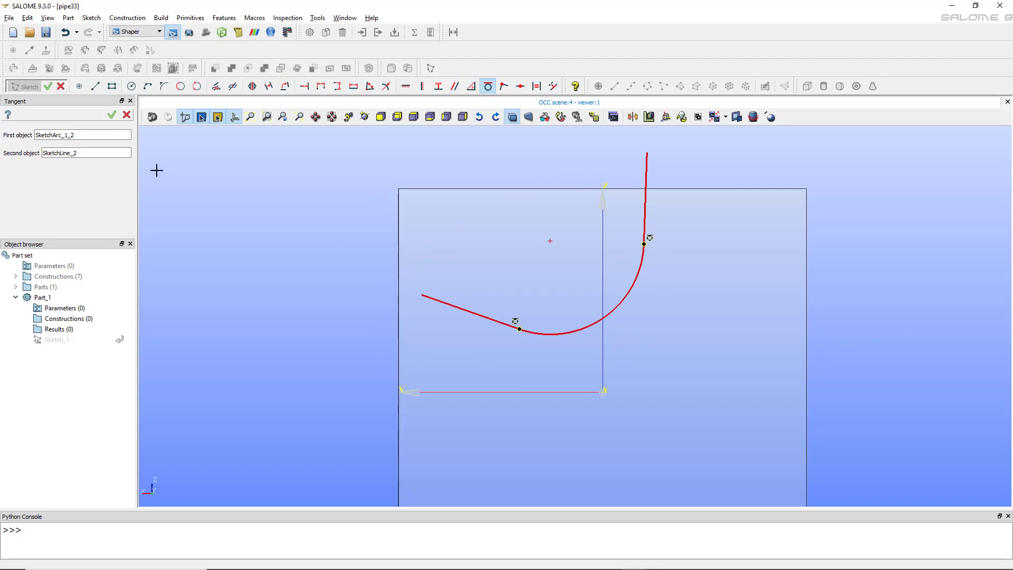
click(111, 115)
Step: Reposition the near-horizontal line and the arc to test how the tangent path moves
drag(479, 314, 472, 337)
mouse_move(622, 285)
mouse_down()
mouse_move(484, 216)
mouse_move(530, 236)
mouse_move(445, 316)
mouse_up()
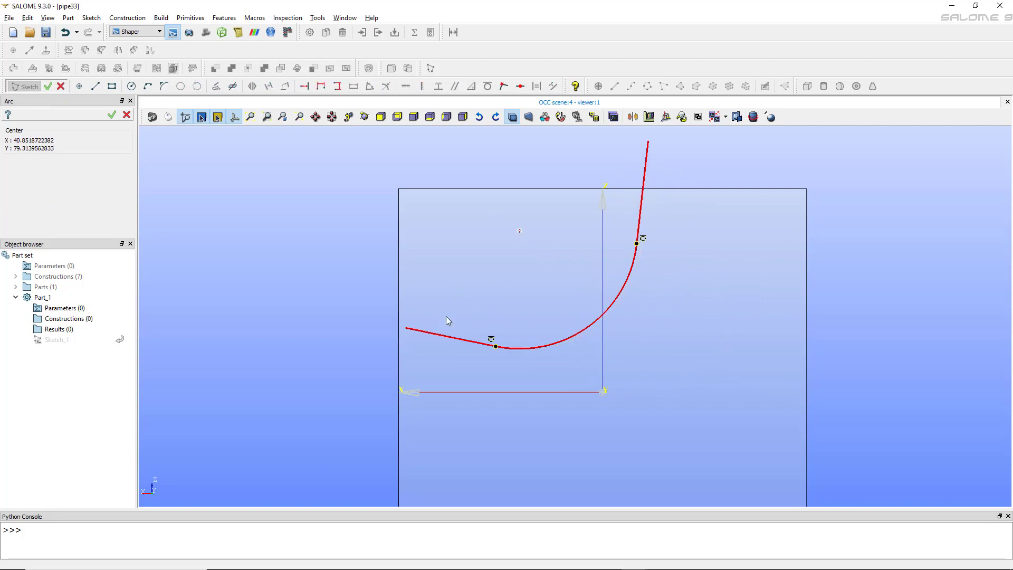
click(111, 115)
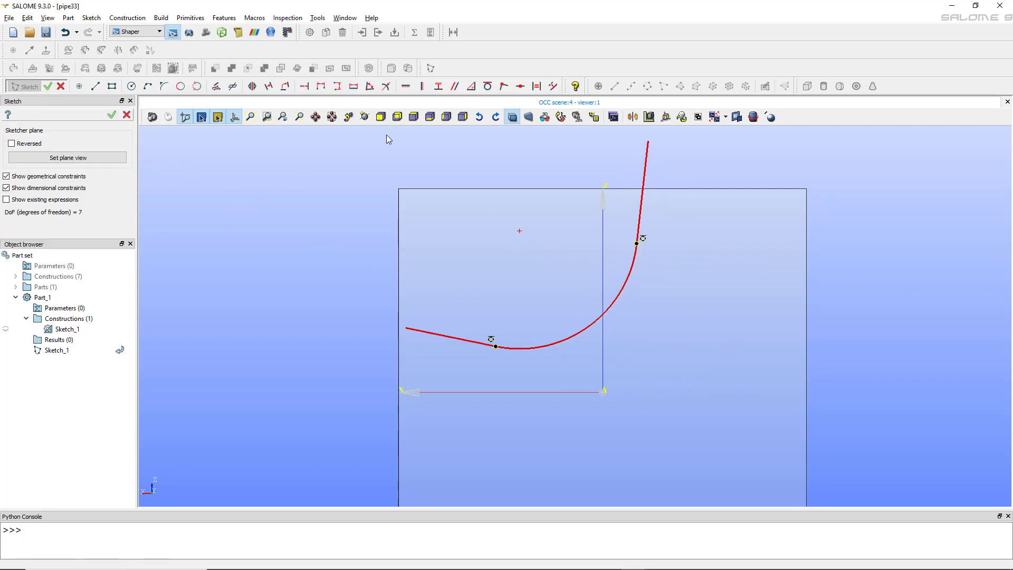
Step: Constrain the near-horizontal line to be horizontal and the near-vertical line to be vertical
click(405, 87)
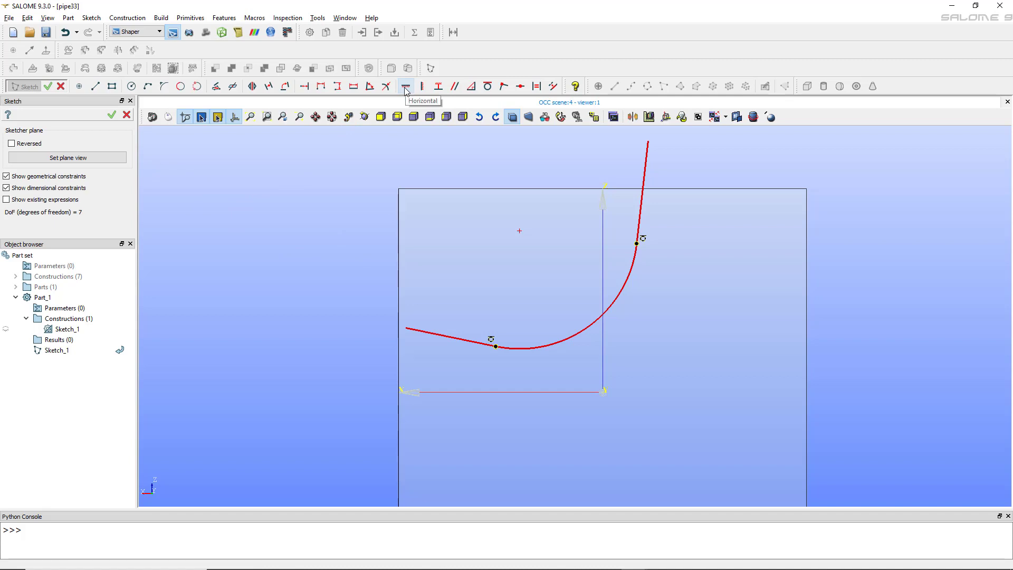
click(438, 334)
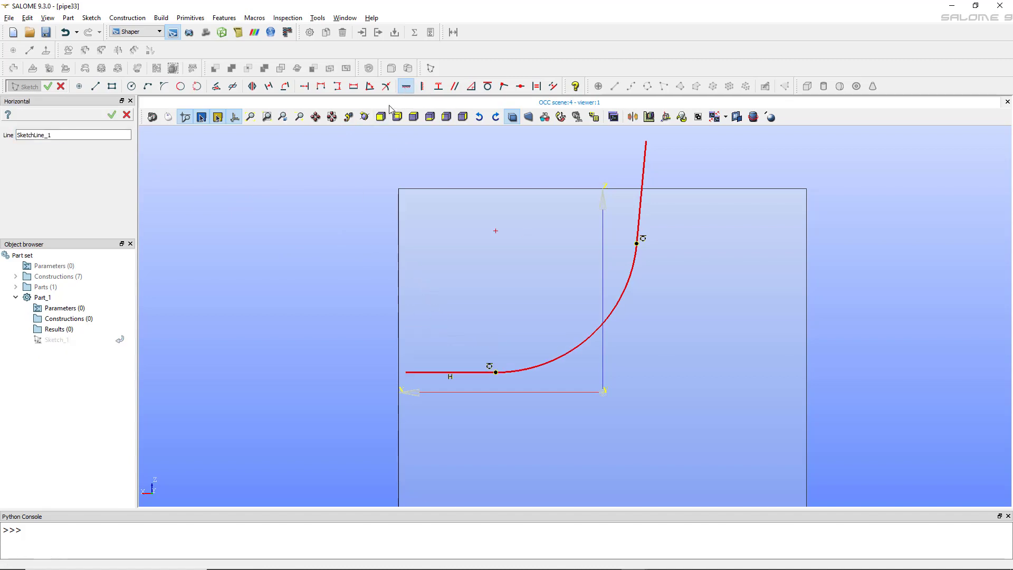
click(111, 115)
click(423, 86)
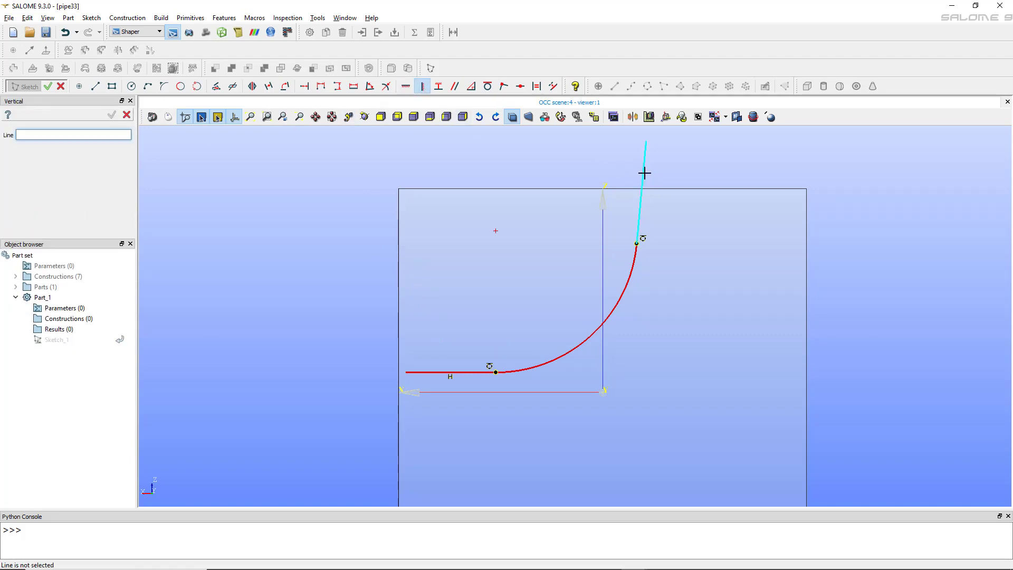
click(642, 173)
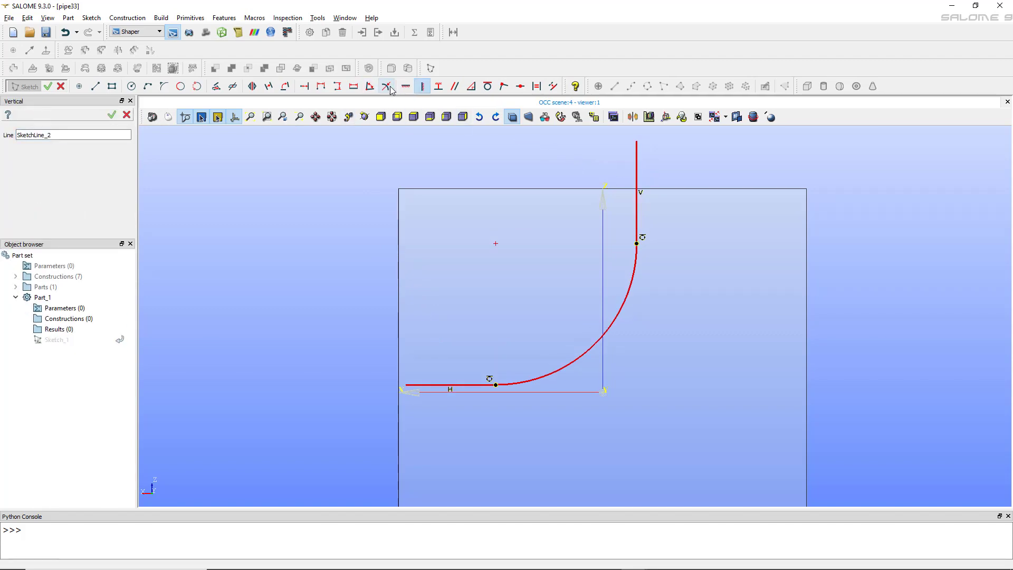
click(111, 115)
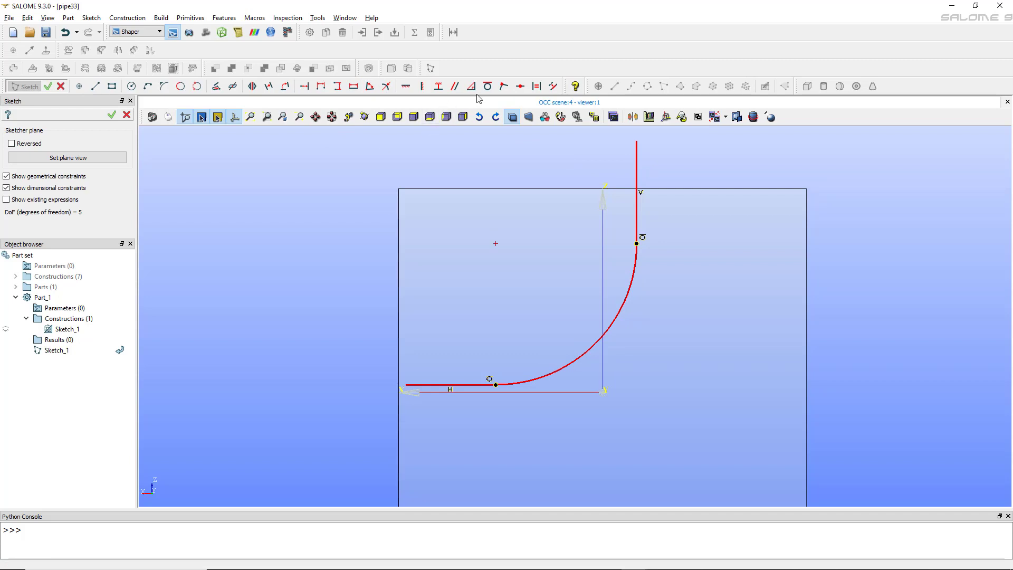
Step: Apply an equal constraint between the horizontal and vertical lines
click(536, 86)
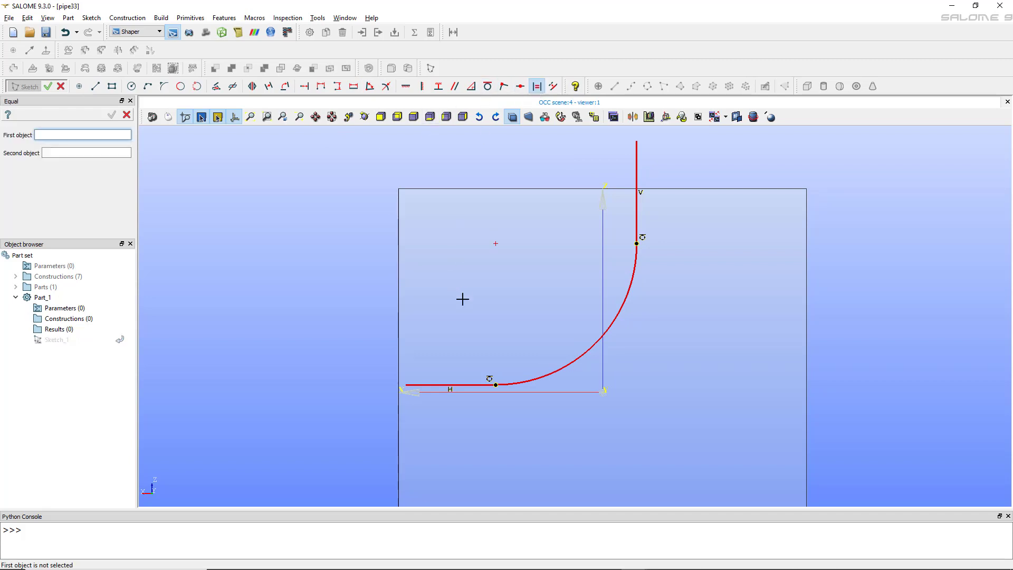
click(473, 384)
click(637, 207)
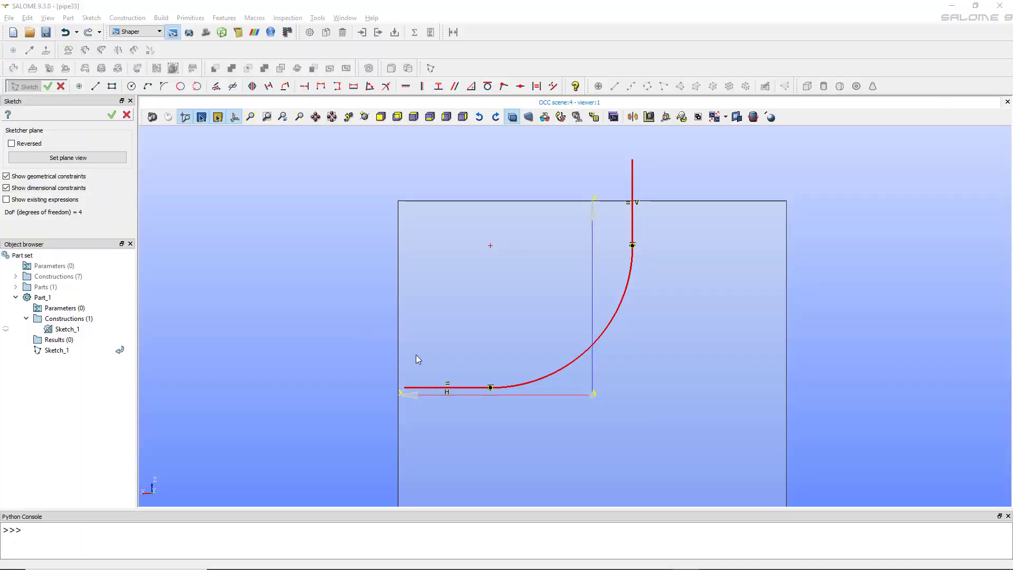
Step: Dimension the horizontal line's length above the line and set it to 150
click(354, 87)
click(432, 387)
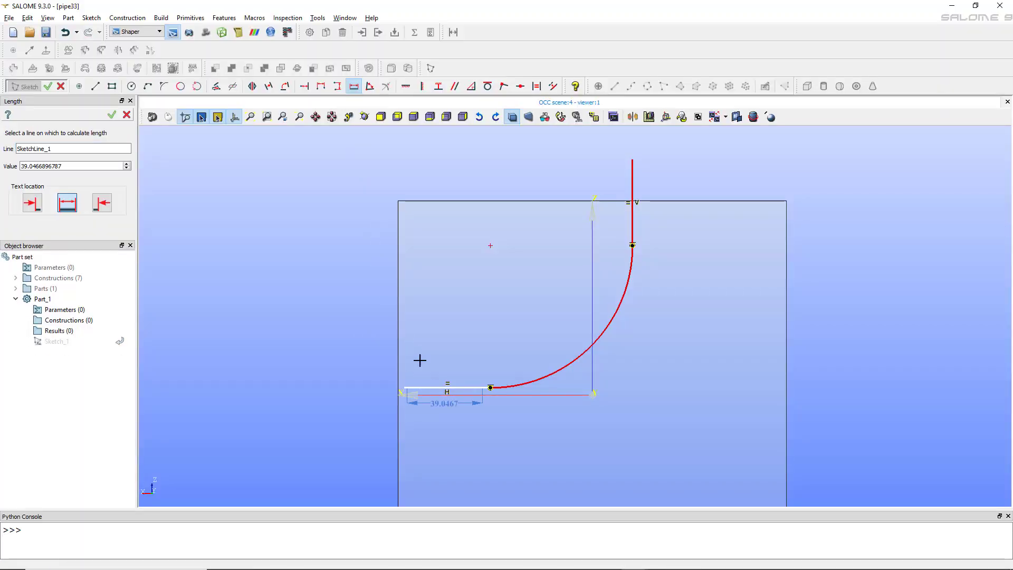
click(419, 353)
key(BackSpace)
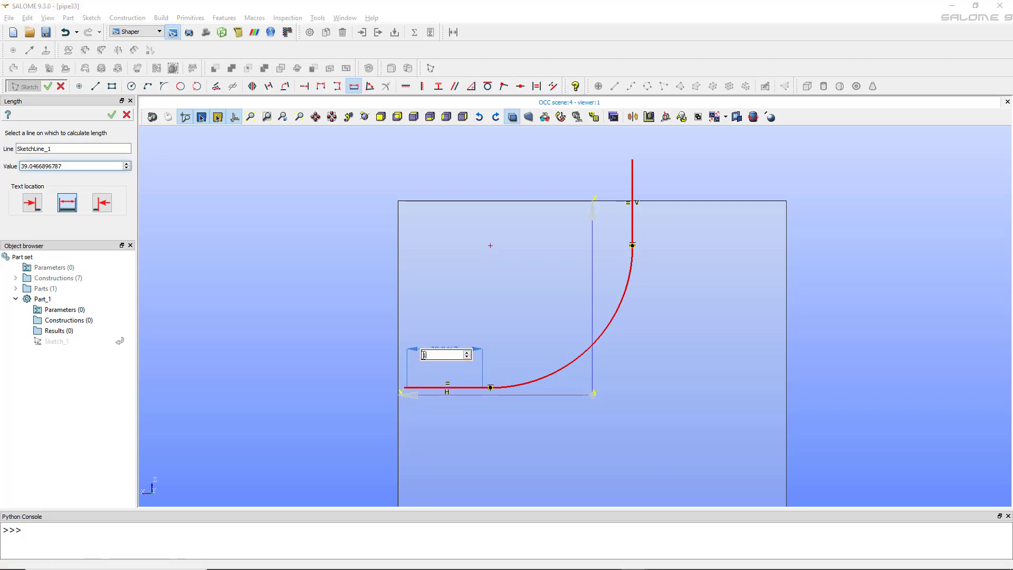
key(Return)
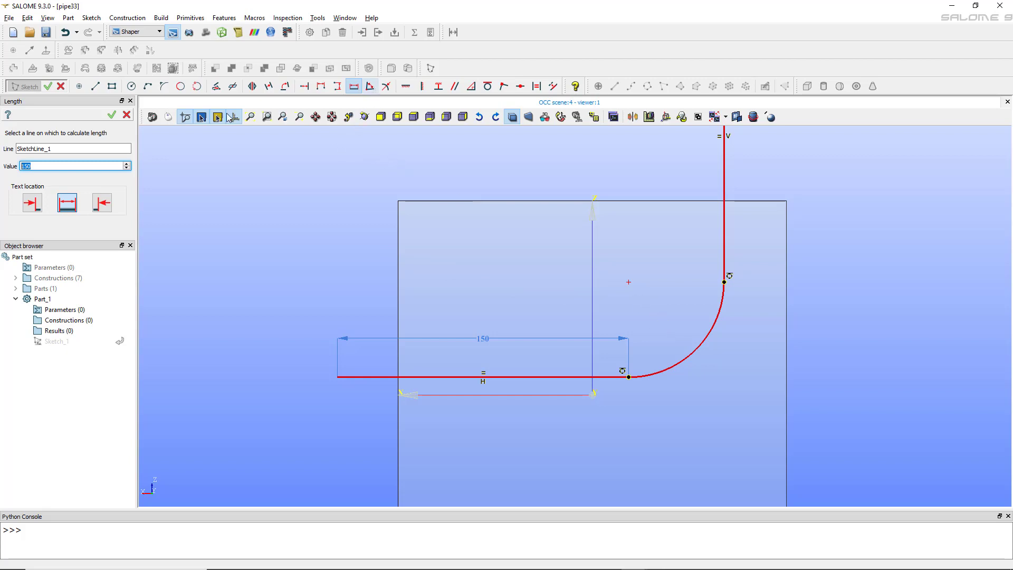
click(112, 114)
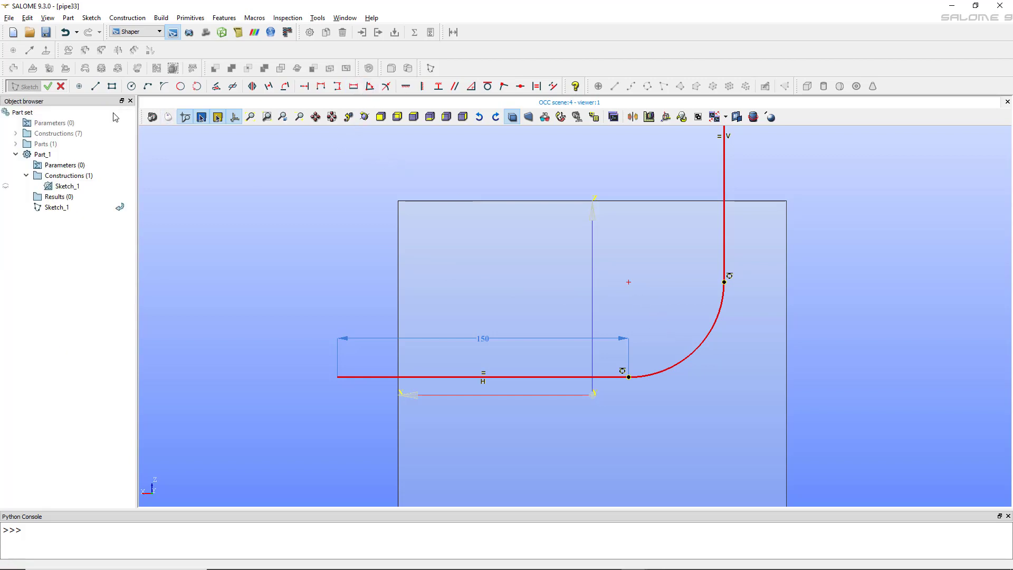
Step: Add a radius dimension to the arc and set it to 260
click(387, 86)
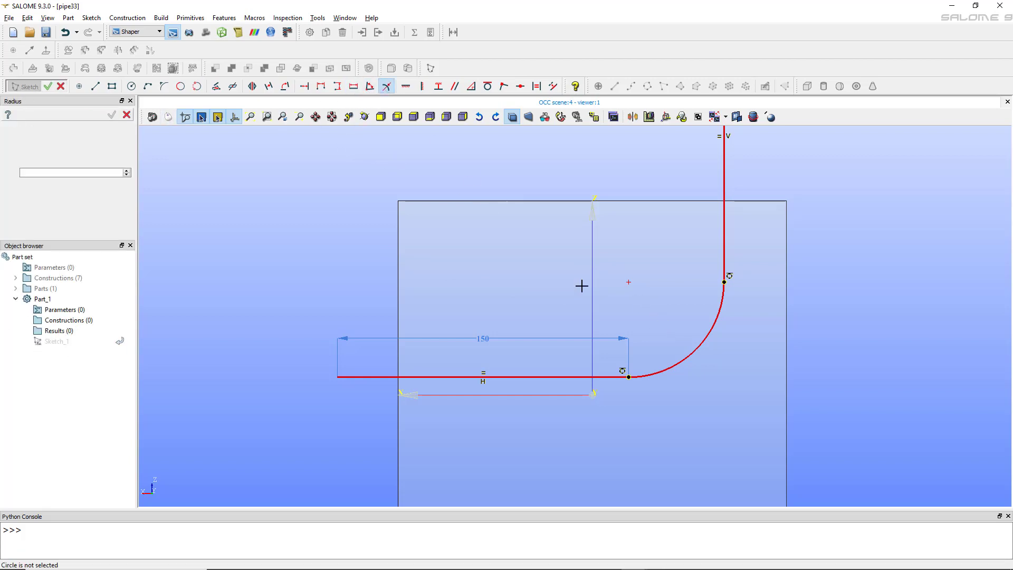
click(696, 350)
click(659, 330)
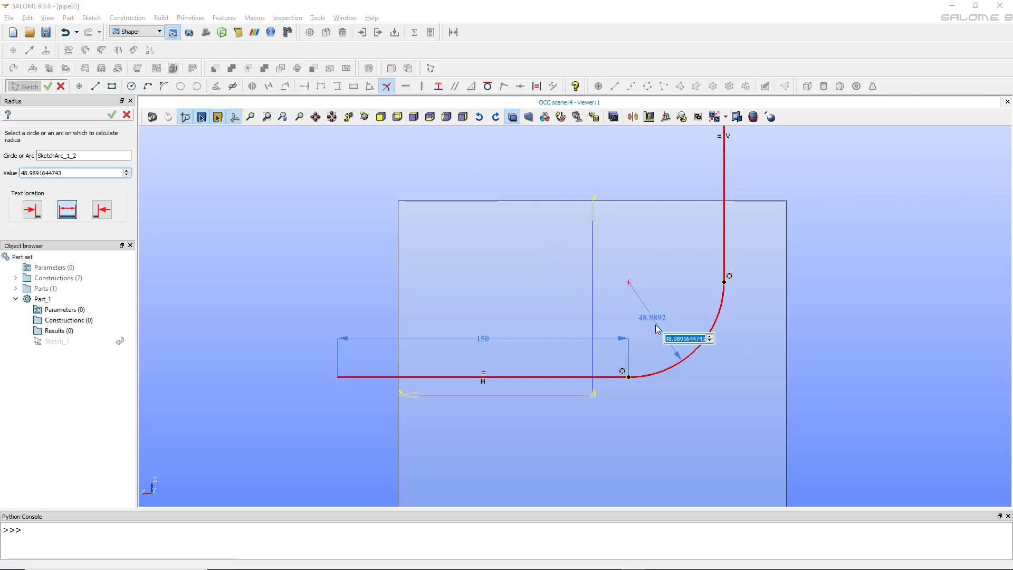
text(260)
key(Return)
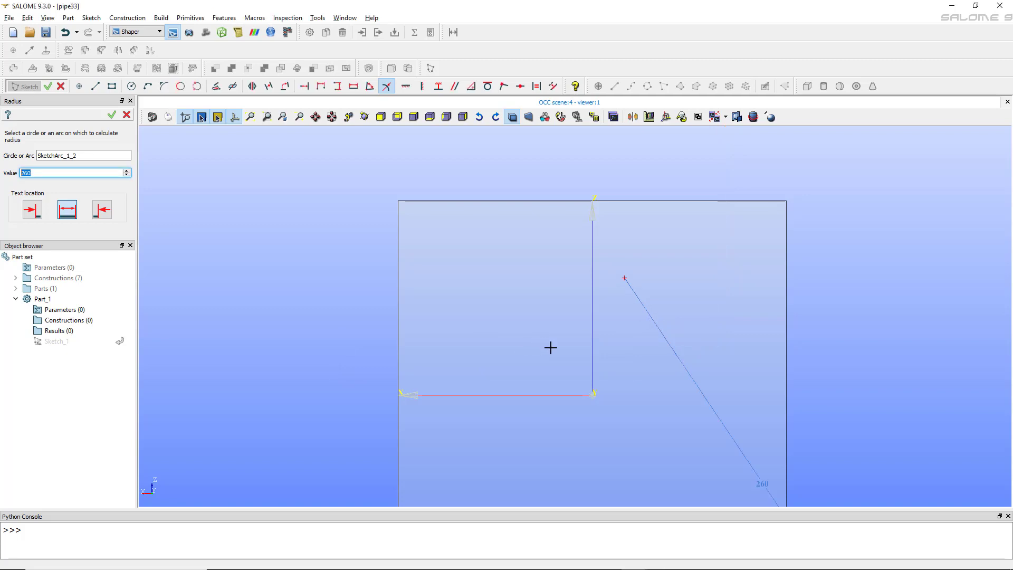
scroll(580, 363, down, 5)
scroll(601, 417, up, 4)
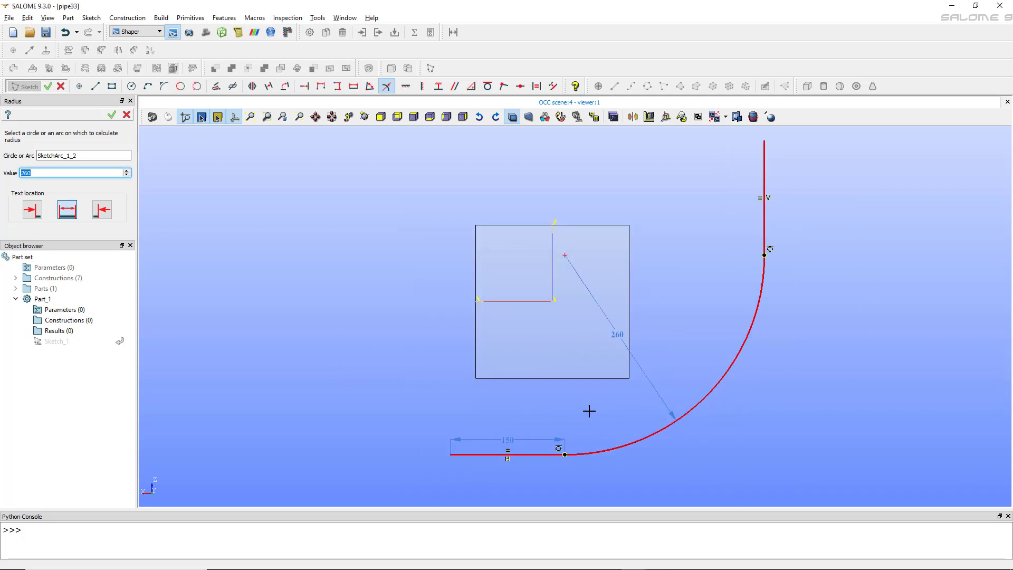
scroll(589, 411, up, 1)
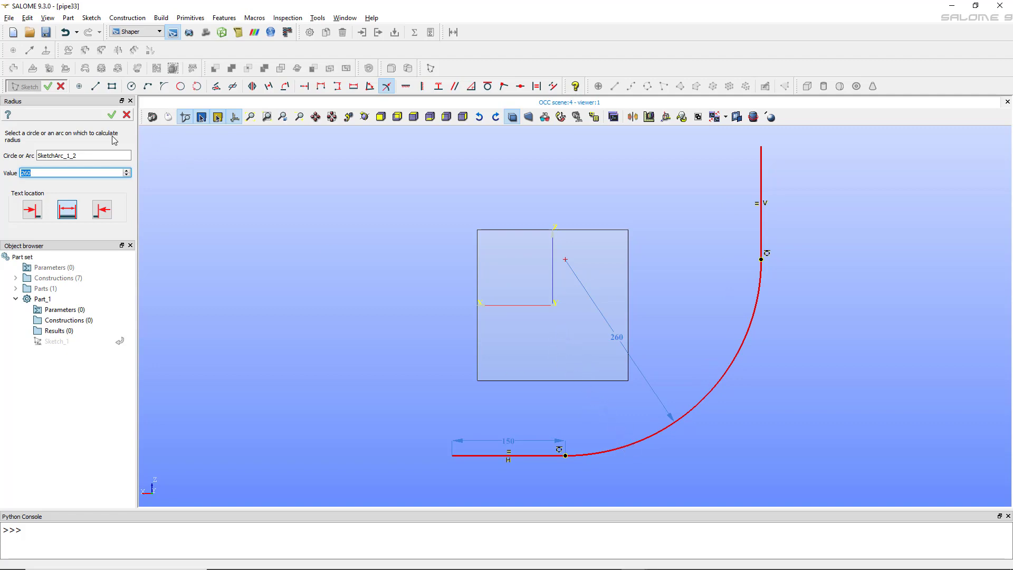
click(111, 116)
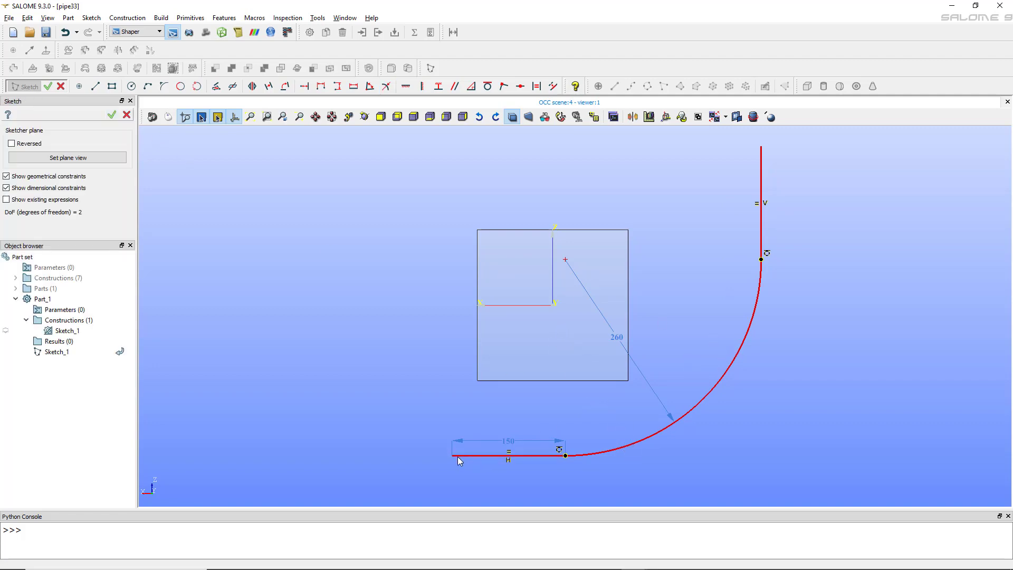
Step: Shift the path within the sketch plane and show the Origin construction point
mouse_move(643, 441)
mouse_down()
mouse_move(708, 325)
mouse_move(558, 353)
mouse_move(746, 308)
mouse_move(776, 255)
mouse_move(723, 259)
mouse_move(789, 244)
mouse_move(564, 309)
mouse_up()
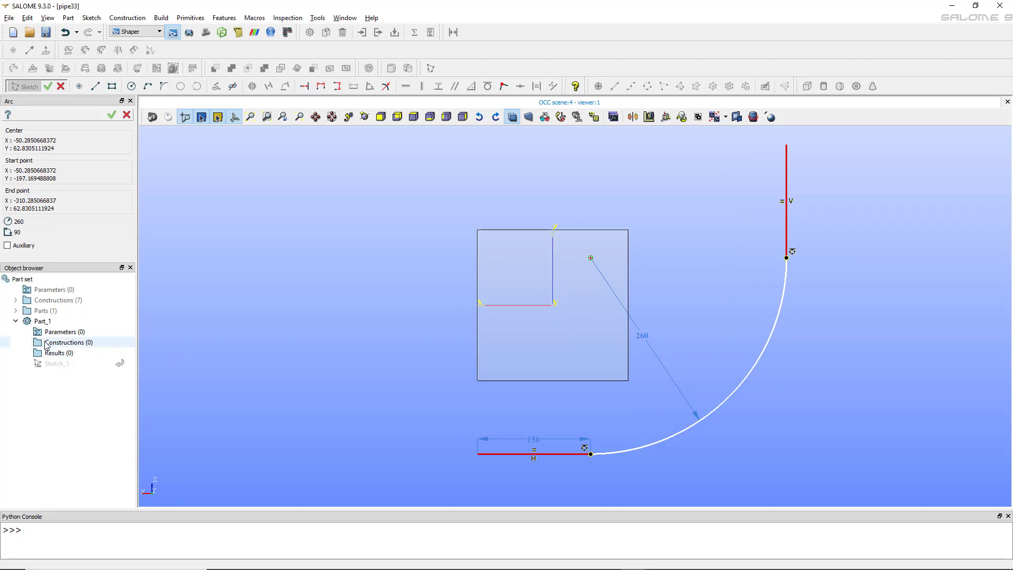
click(16, 300)
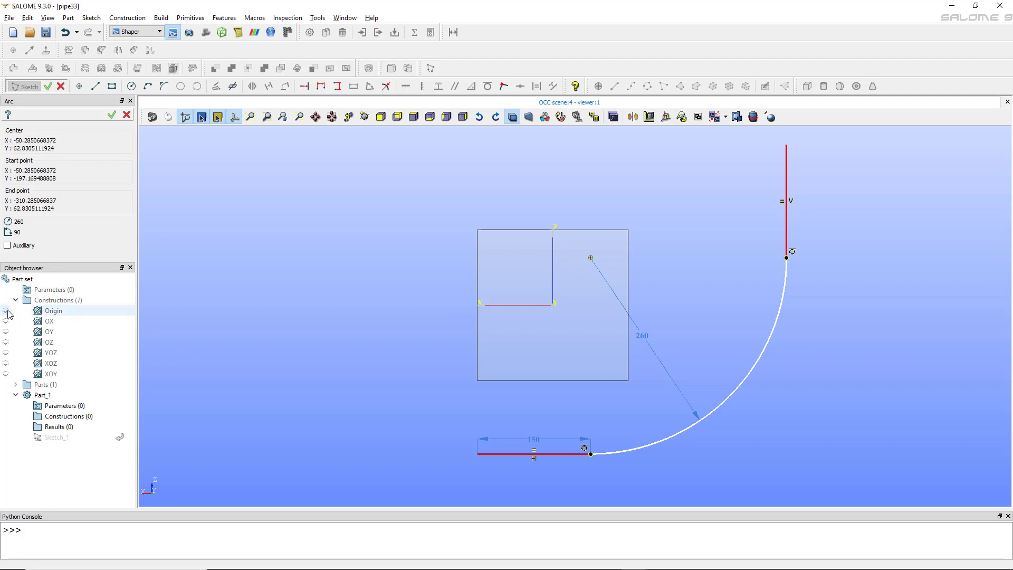
click(6, 310)
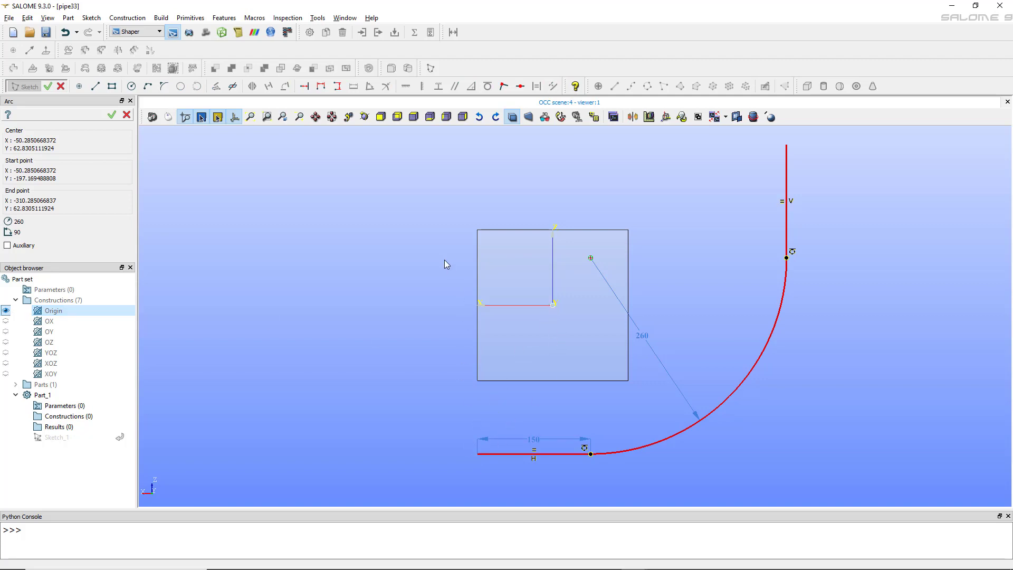
Step: Make the horizontal line's free end coincident with the origin and finish the path sketch
click(504, 86)
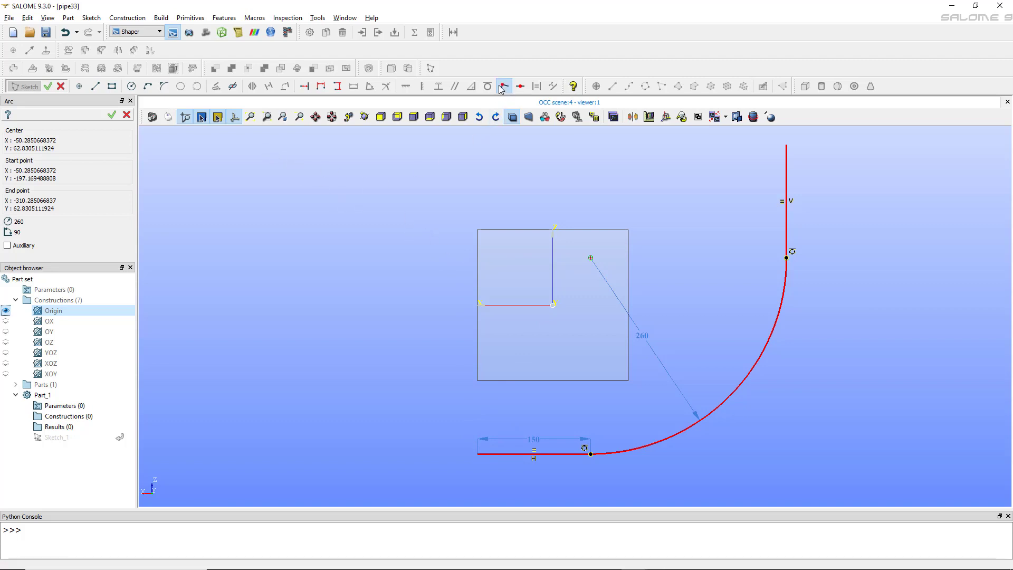
click(476, 453)
scroll(558, 355, down, 5)
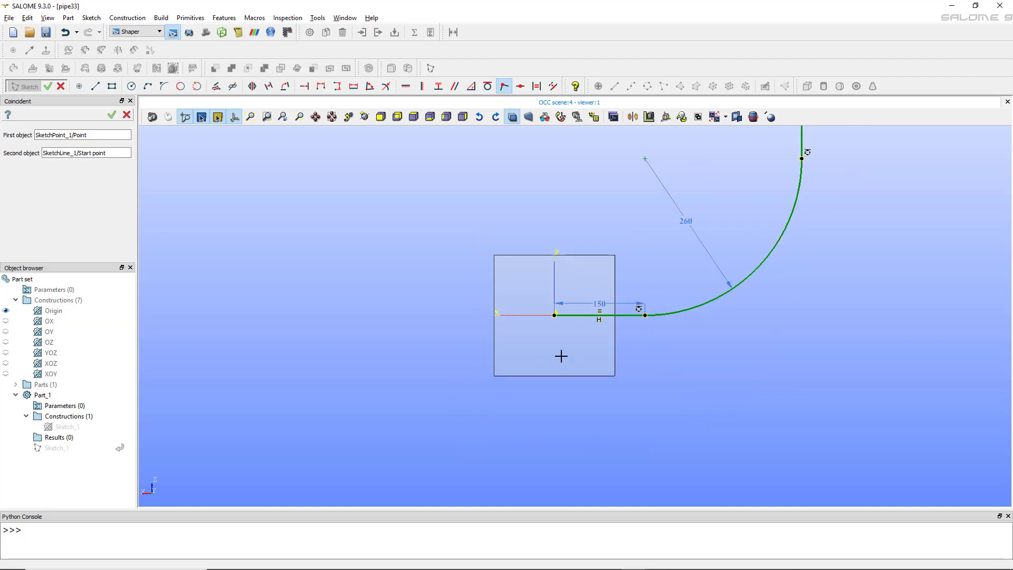
scroll(584, 278, up, 4)
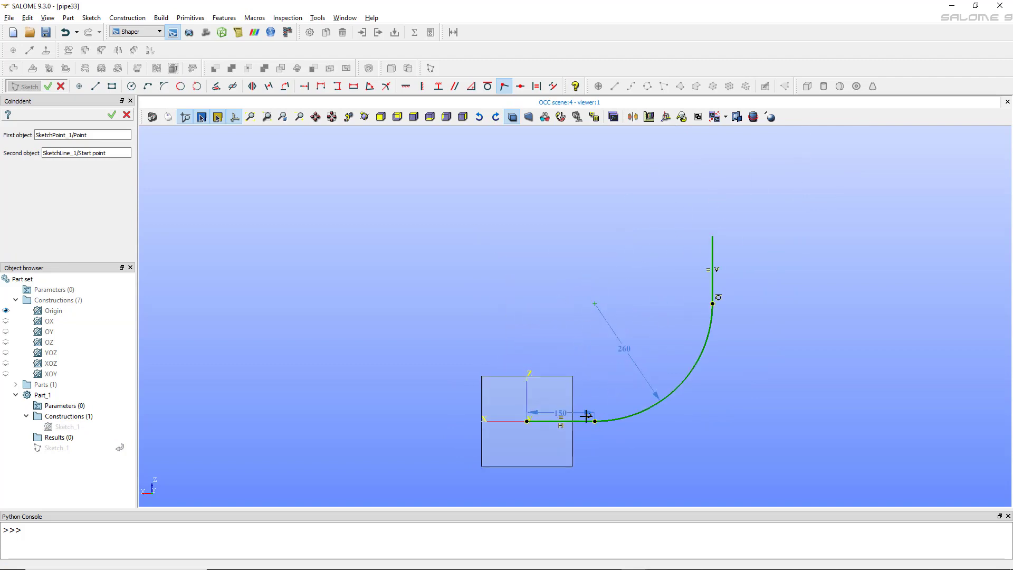
key(Return)
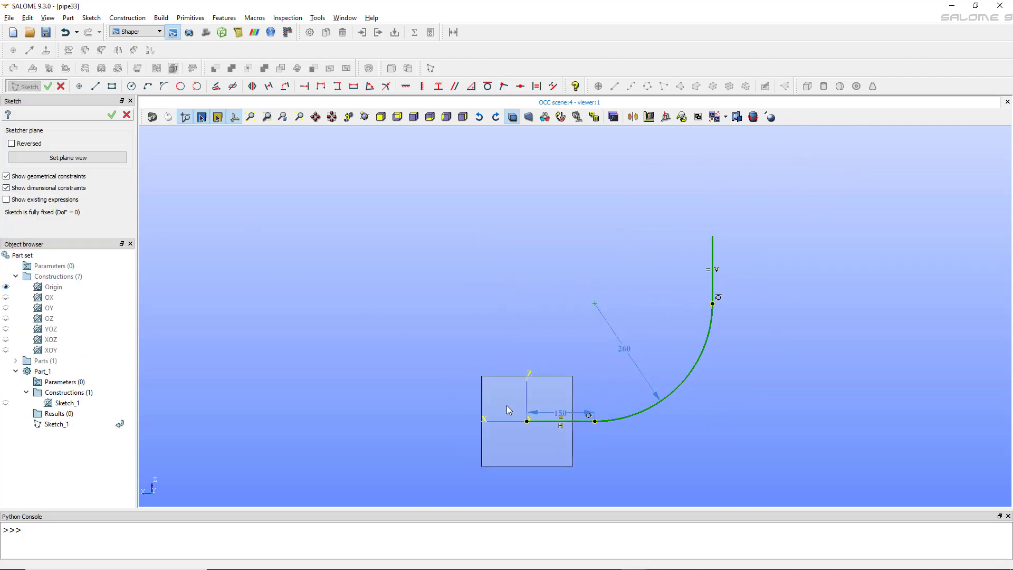
click(112, 115)
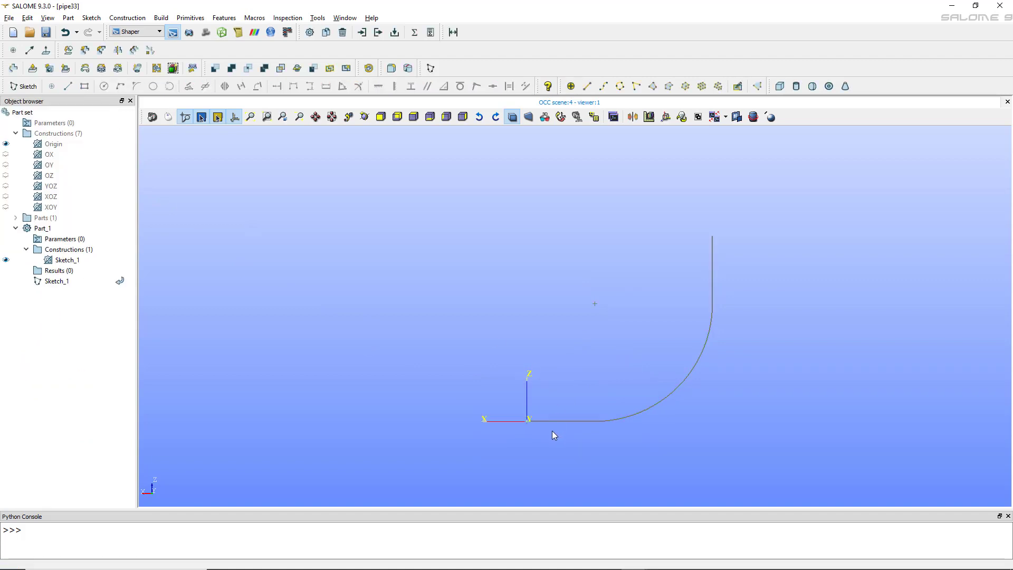
Step: Build a wire from the path sketch's vertical line, arc and horizontal line
middle_drag(545, 353, 534, 274)
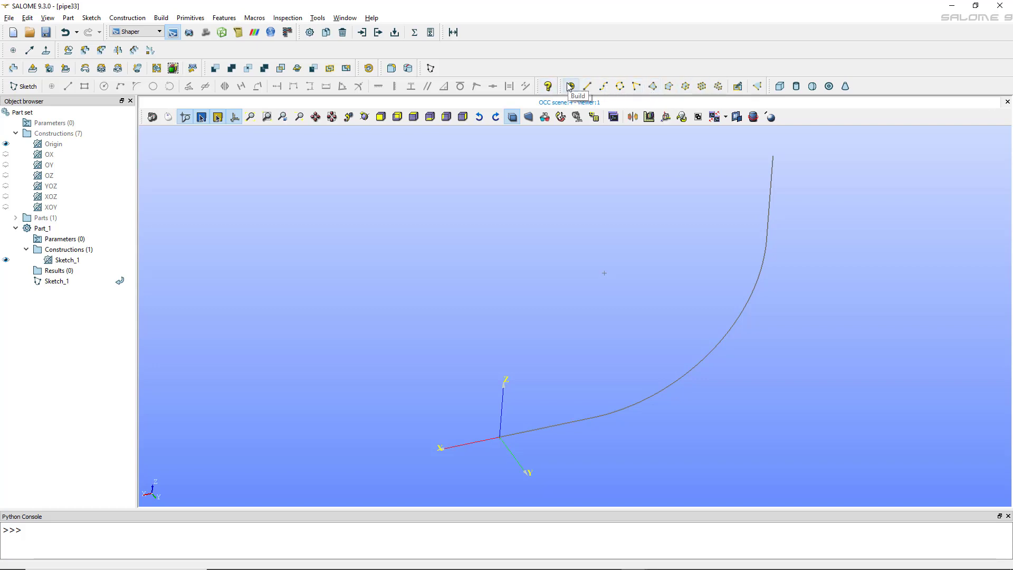
click(621, 86)
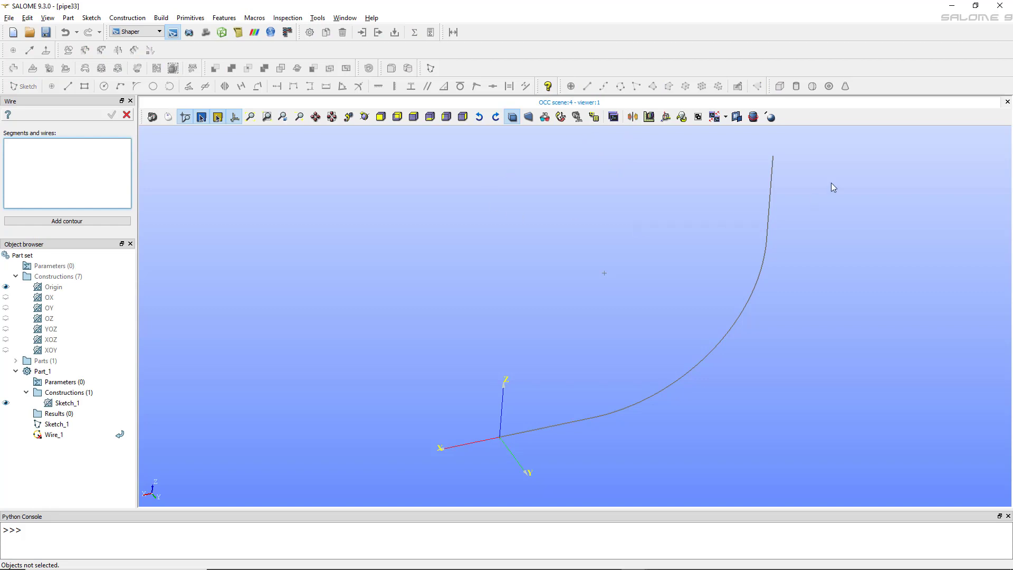
click(771, 188)
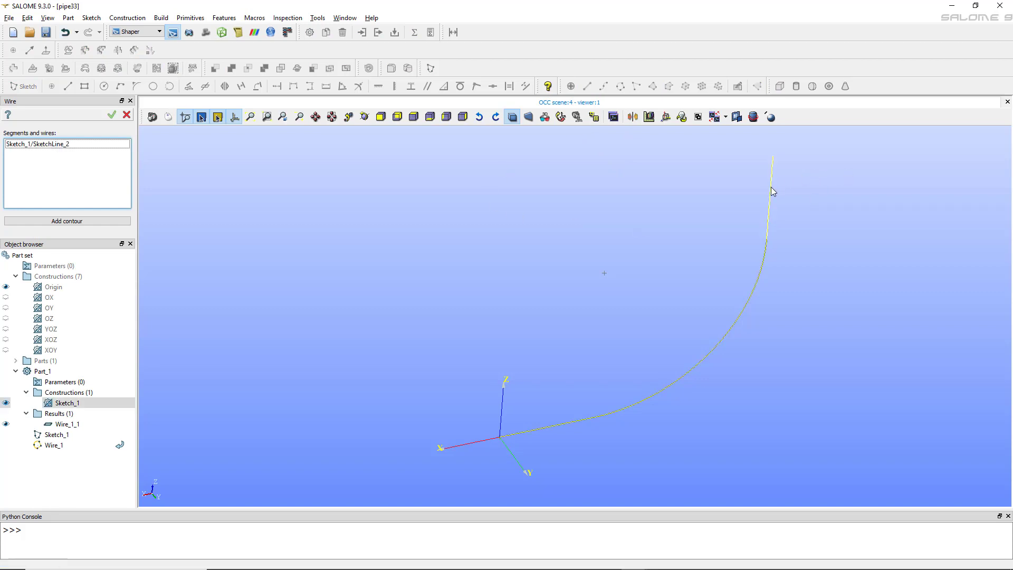
click(747, 306)
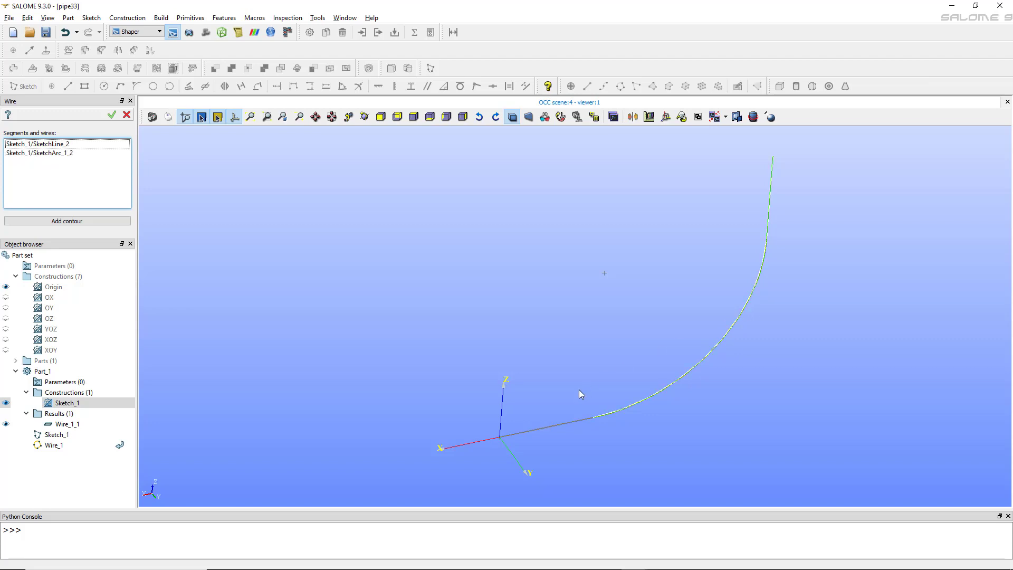
click(554, 426)
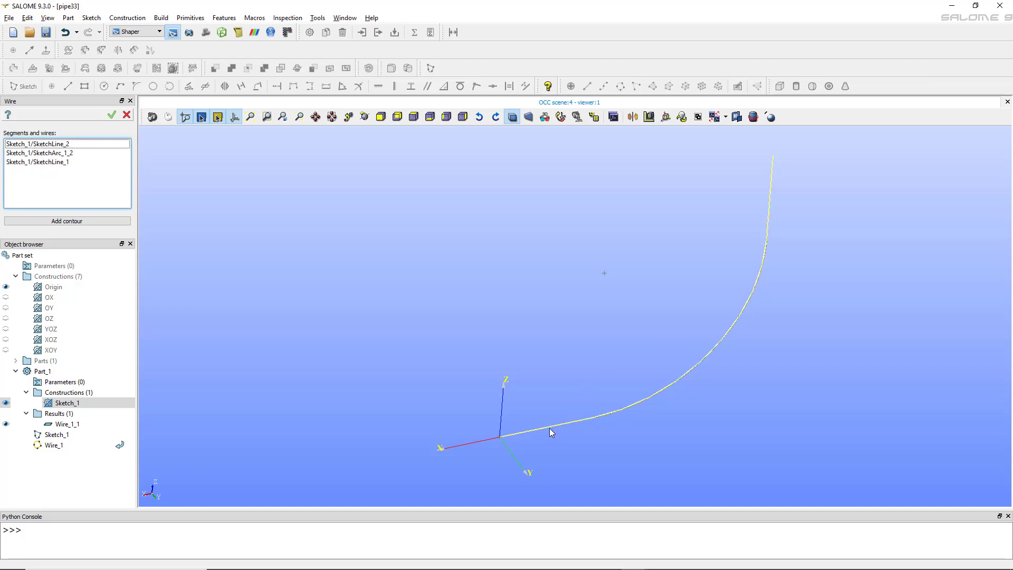
click(111, 114)
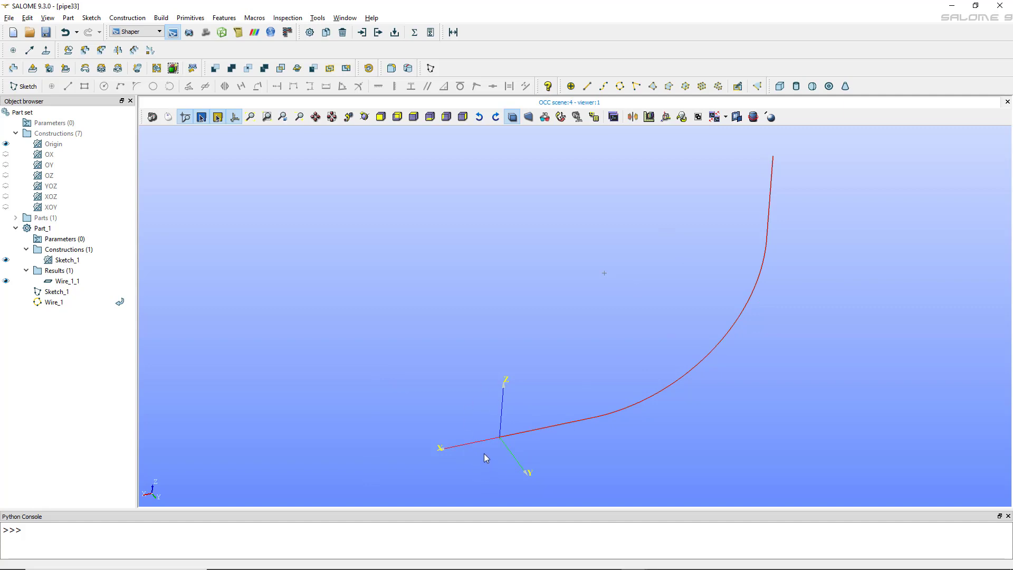
Step: Start a new sketch on the YOZ plane at the path's origin end and view it square to the plane
ctrl+right_drag(483, 452, 494, 433)
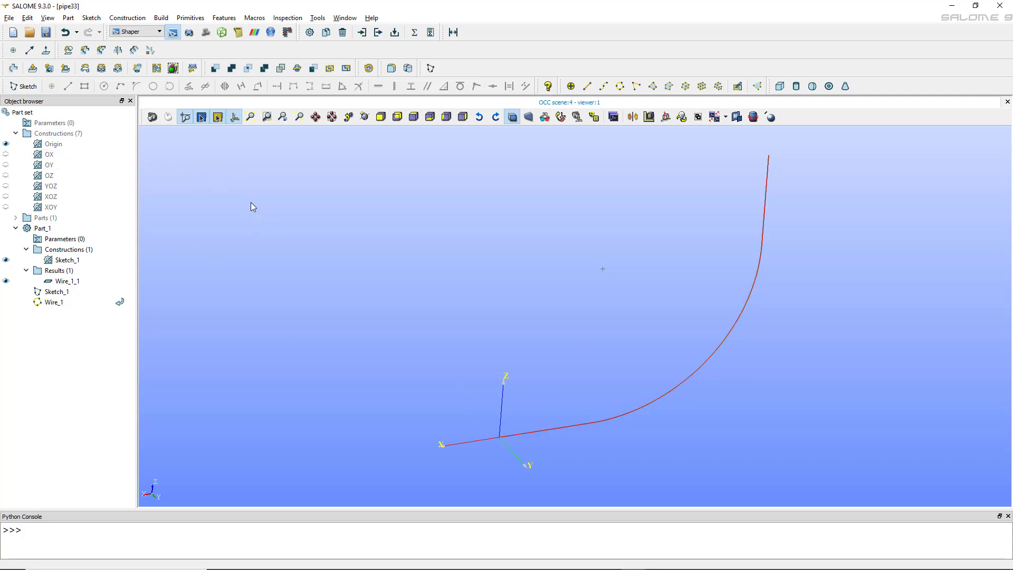
click(24, 85)
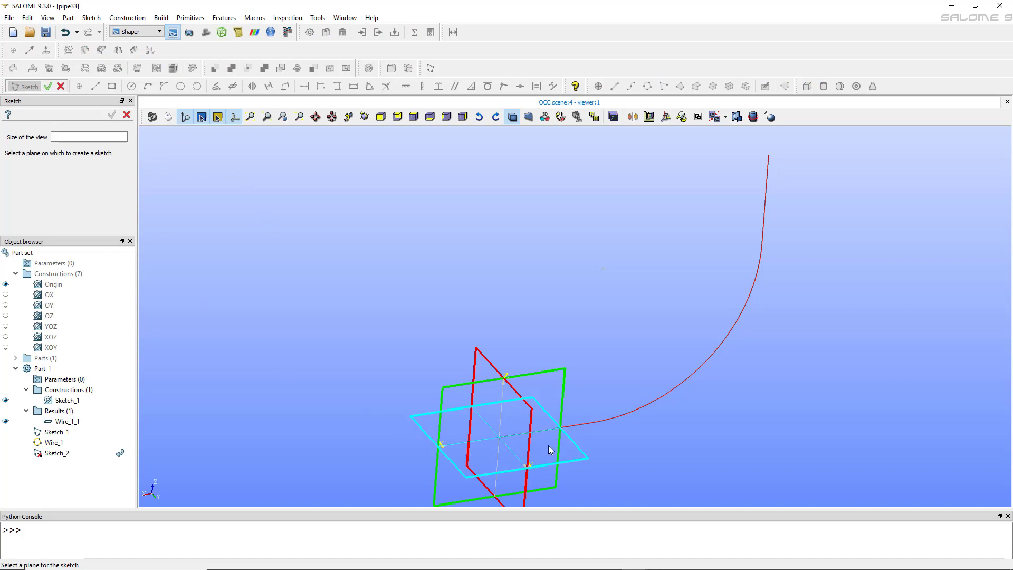
click(526, 454)
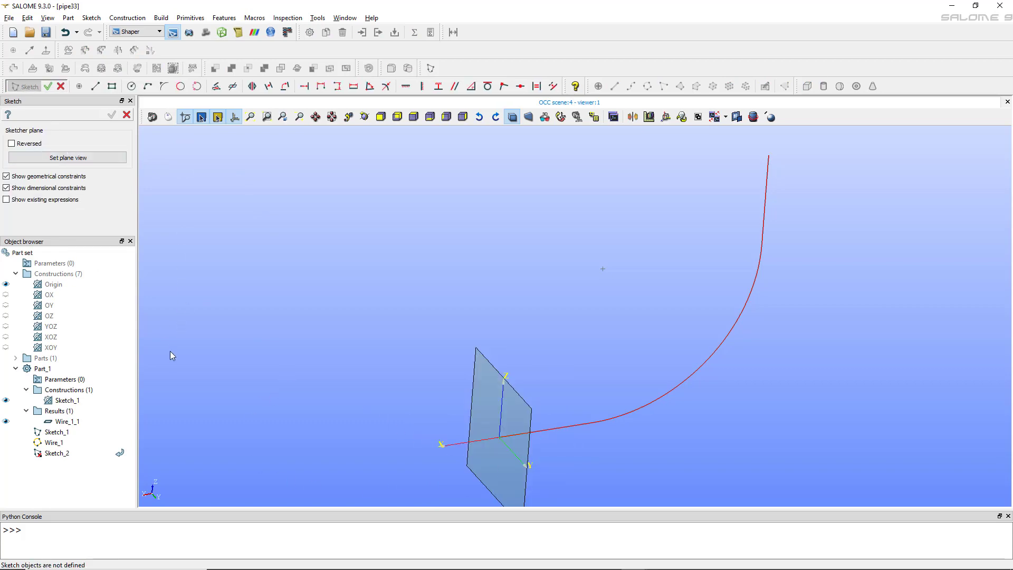
click(72, 157)
scroll(567, 433, up, 5)
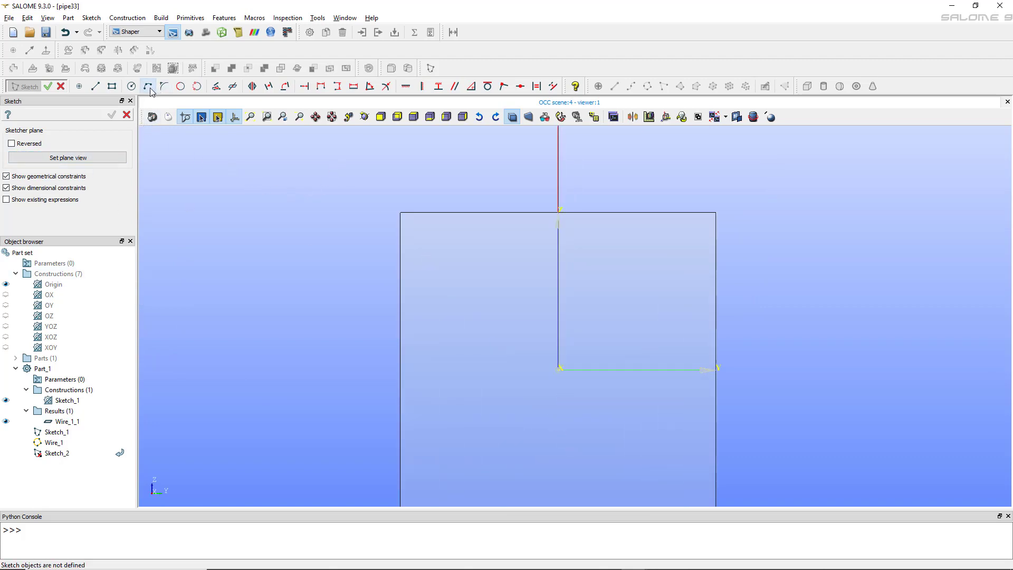
Step: Sketch two concentric circles centred on the origin, with radii of about 51 and about 102
click(131, 85)
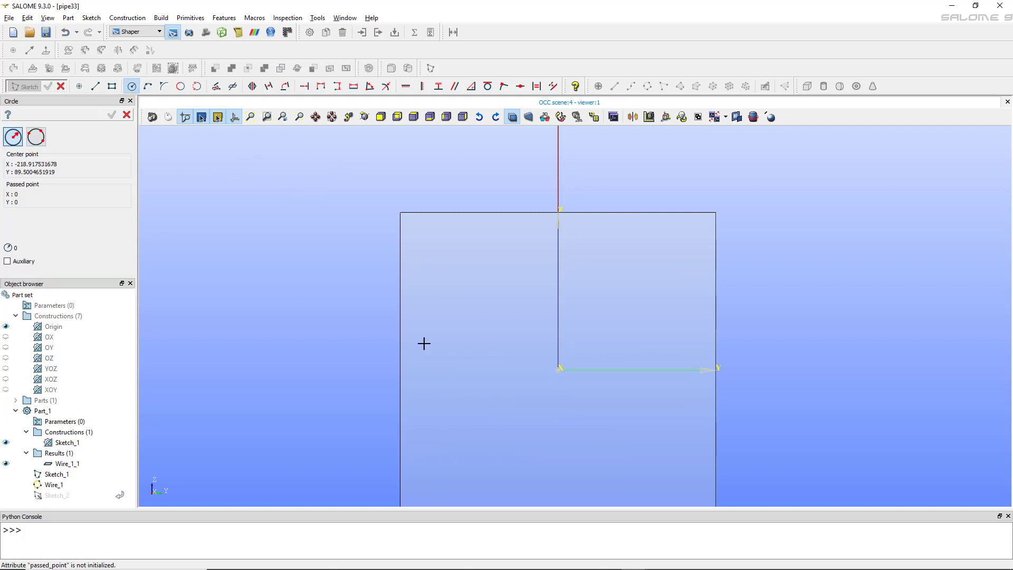
click(558, 370)
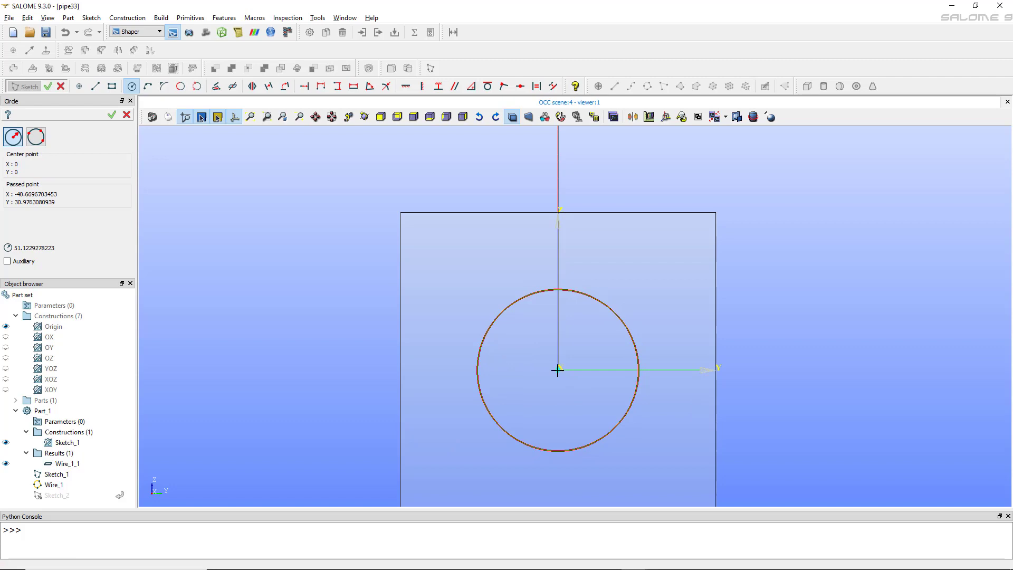
click(444, 307)
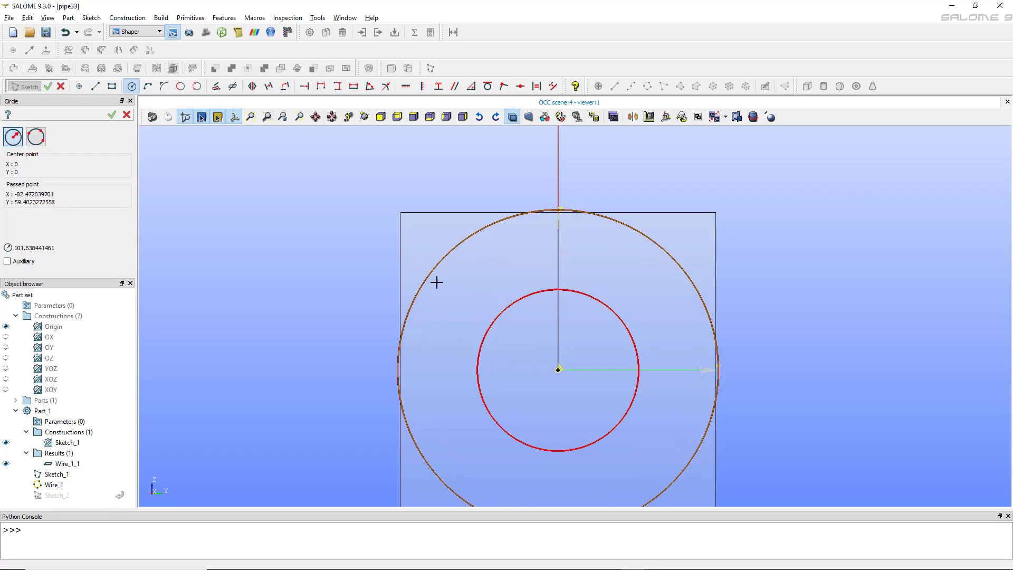
scroll(535, 482, down, 4)
scroll(744, 343, up, 3)
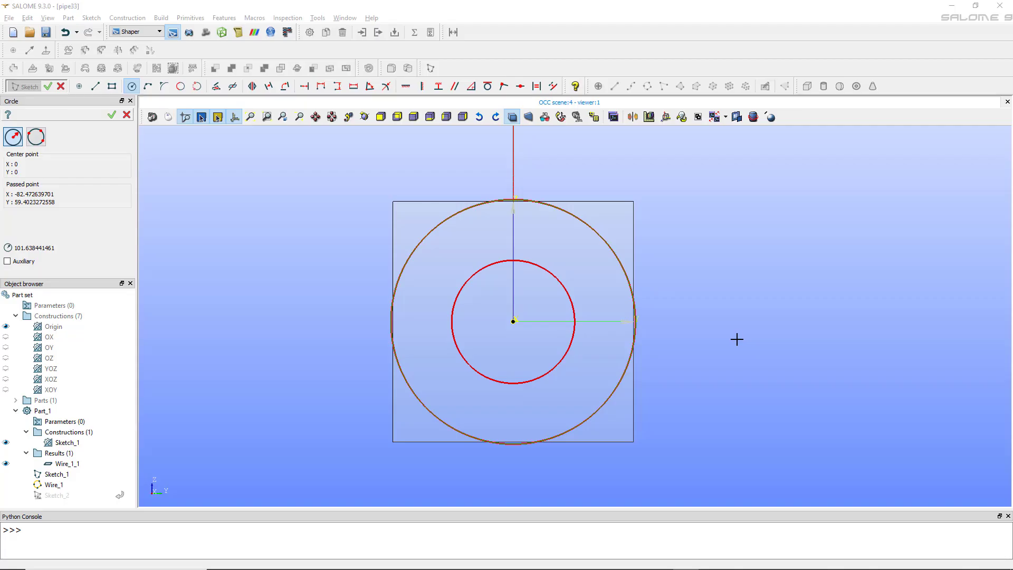
Step: Add a radius dimension to the outer circle and set it to 145
click(386, 86)
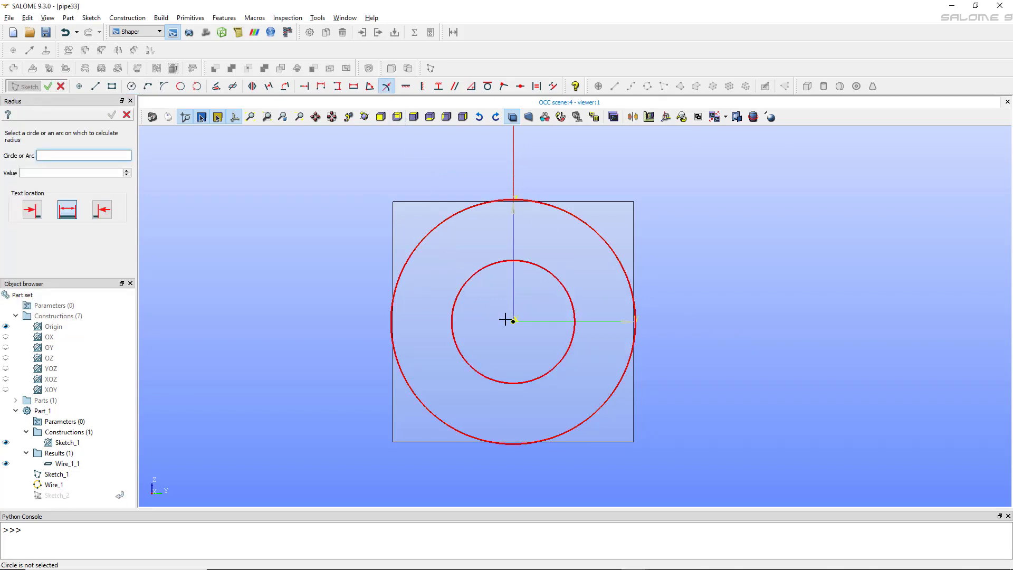
click(404, 263)
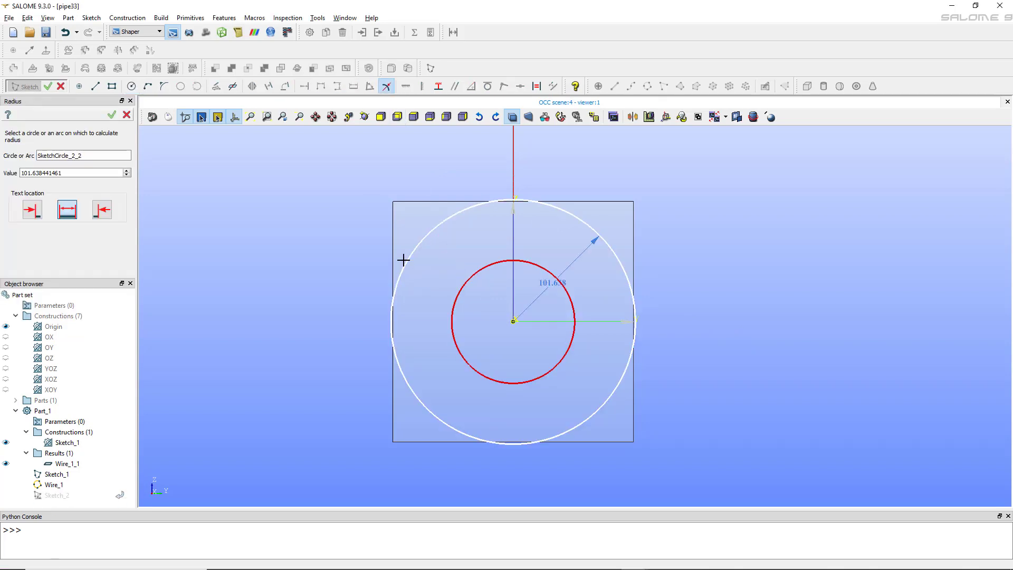
click(313, 267)
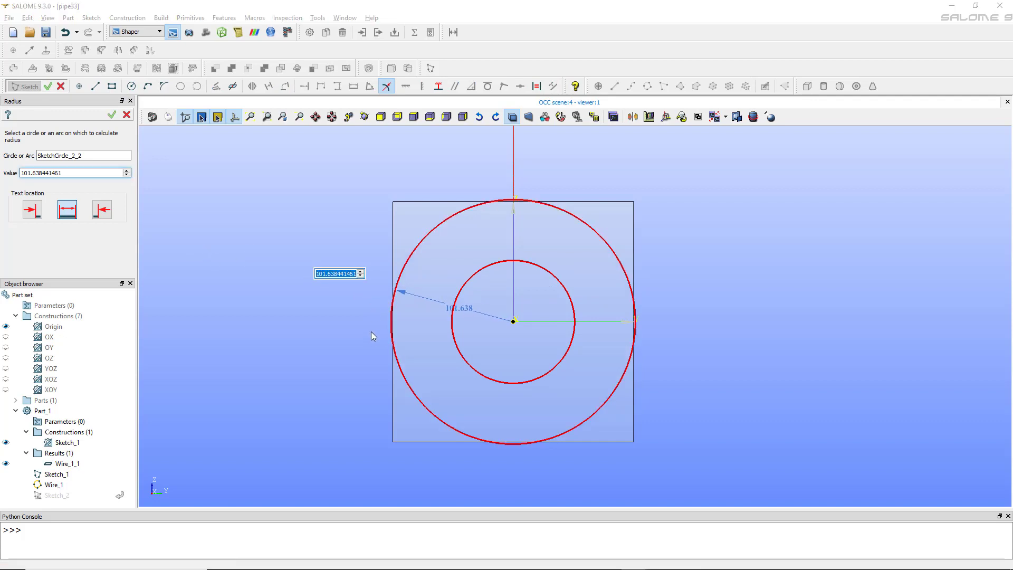
text(145)
key(Return)
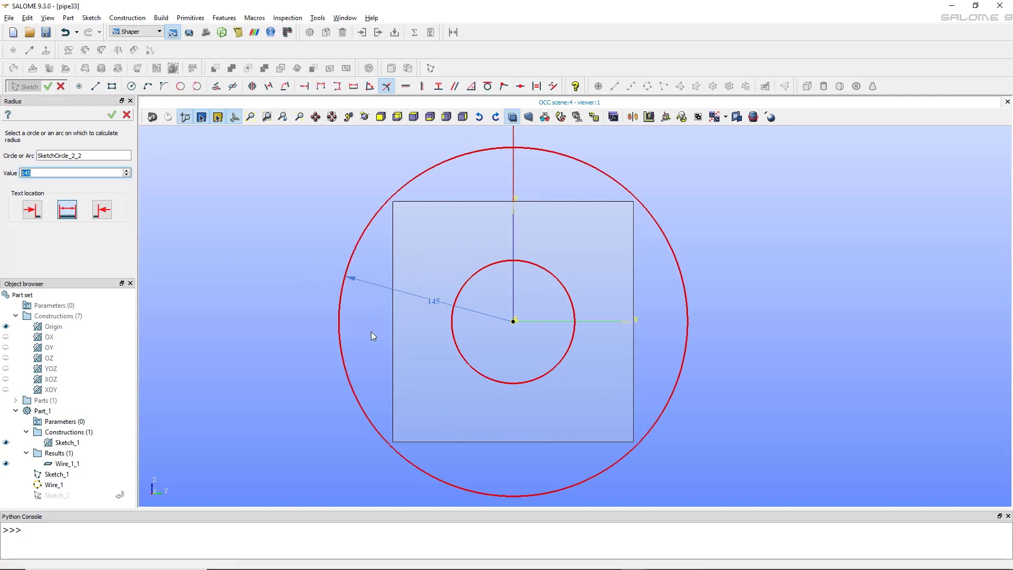
Step: Add a radius dimension to the inner circle, set it to 105, and finish the profile sketch
click(453, 329)
click(422, 403)
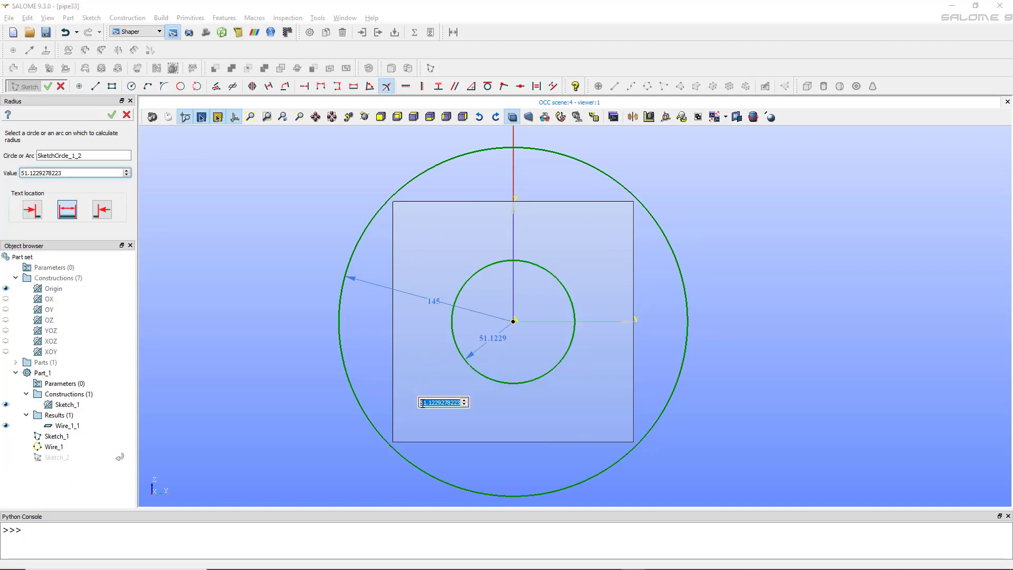
text(10)
key(Return)
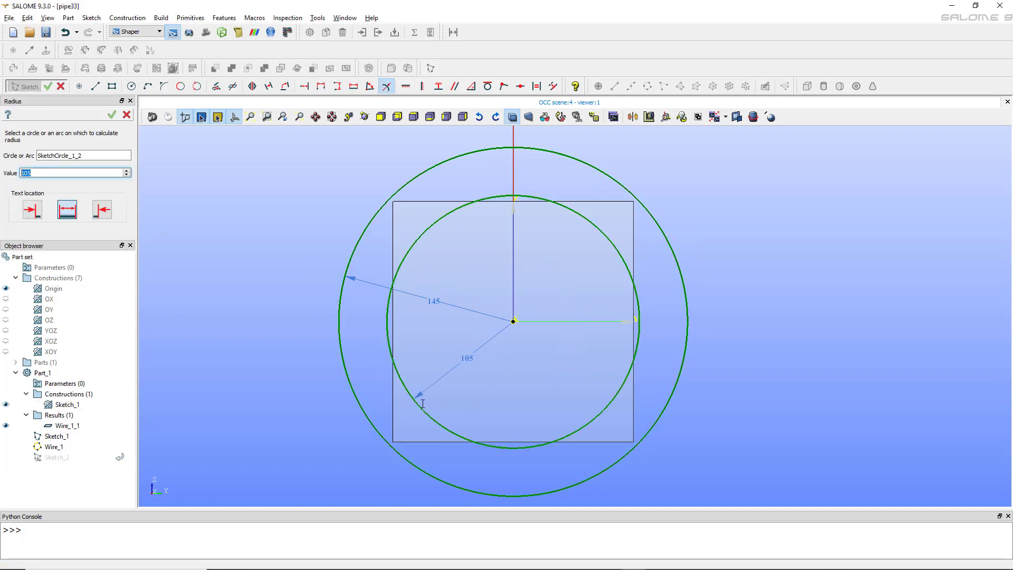
click(112, 115)
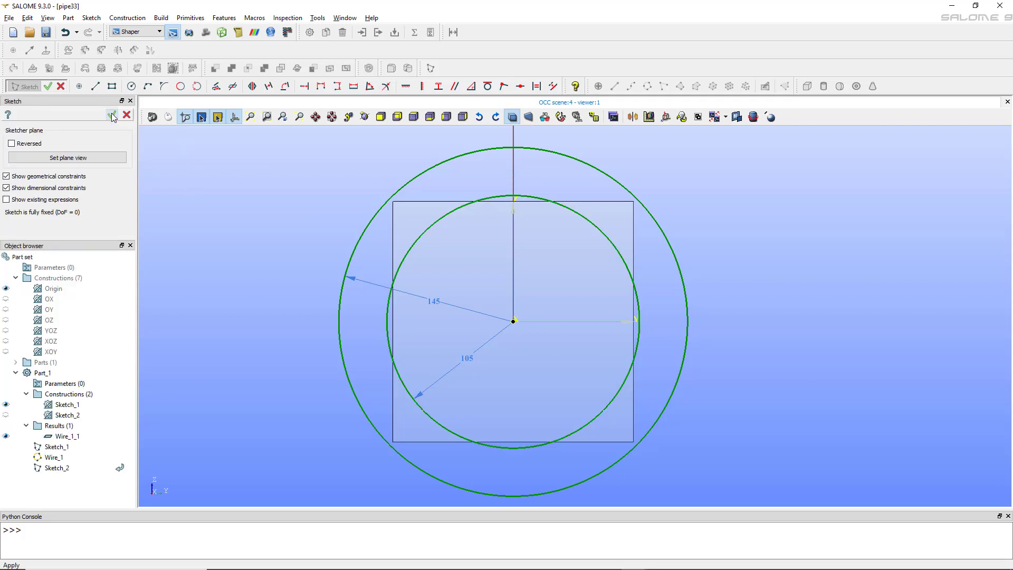
click(112, 116)
Step: Start a Pipe feature with the ring-shaped face between the two circles as its base object
scroll(322, 281, down, 3)
mouse_move(470, 355)
ctrl+right_down()
mouse_move(430, 385)
mouse_move(303, 388)
mouse_move(366, 362)
ctrl+right_up()
scroll(385, 239, down, 2)
ctrl+middle_drag(384, 239, 387, 248)
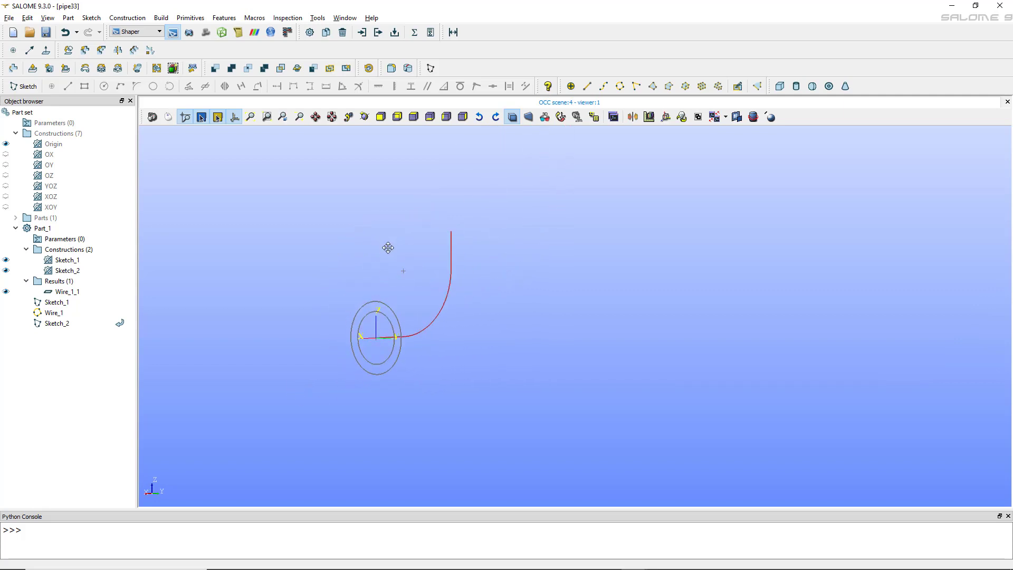
scroll(341, 321, up, 5)
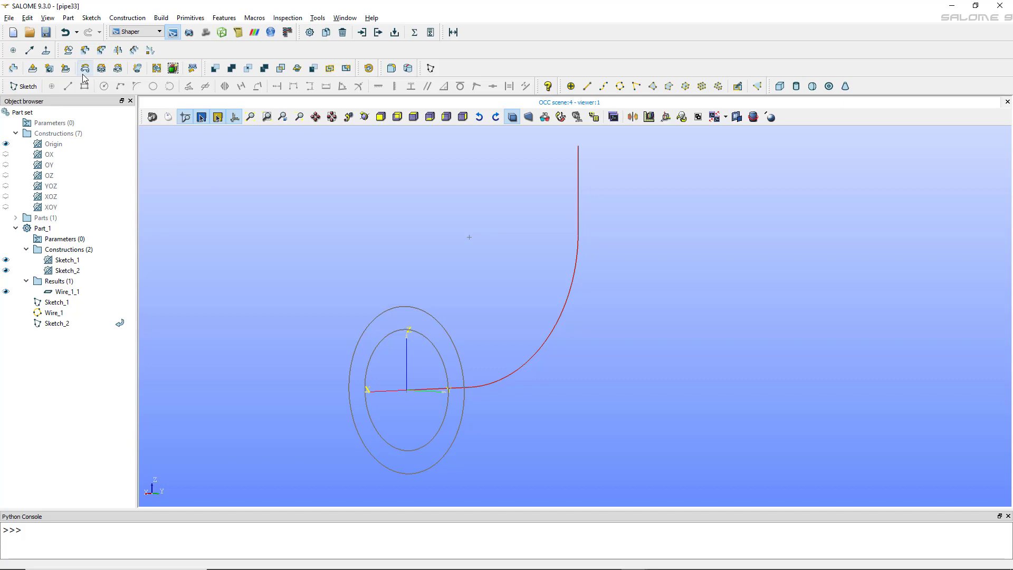
click(138, 70)
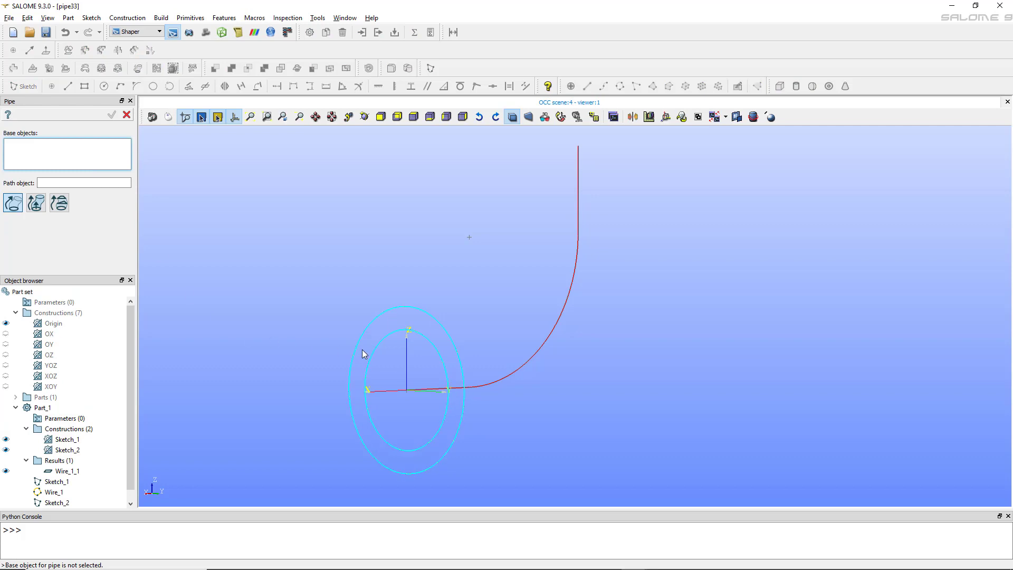
scroll(359, 365, up, 2)
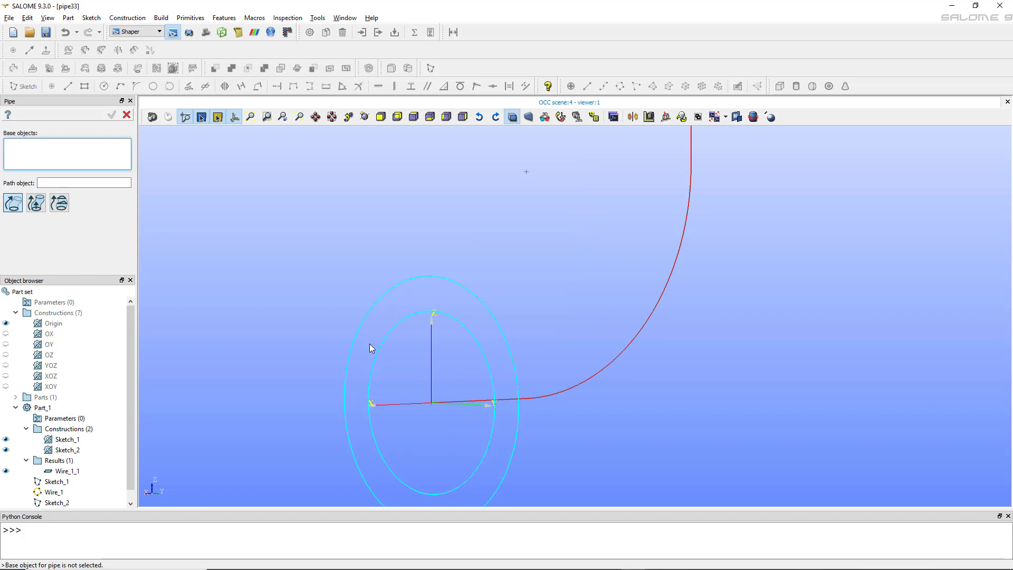
click(366, 347)
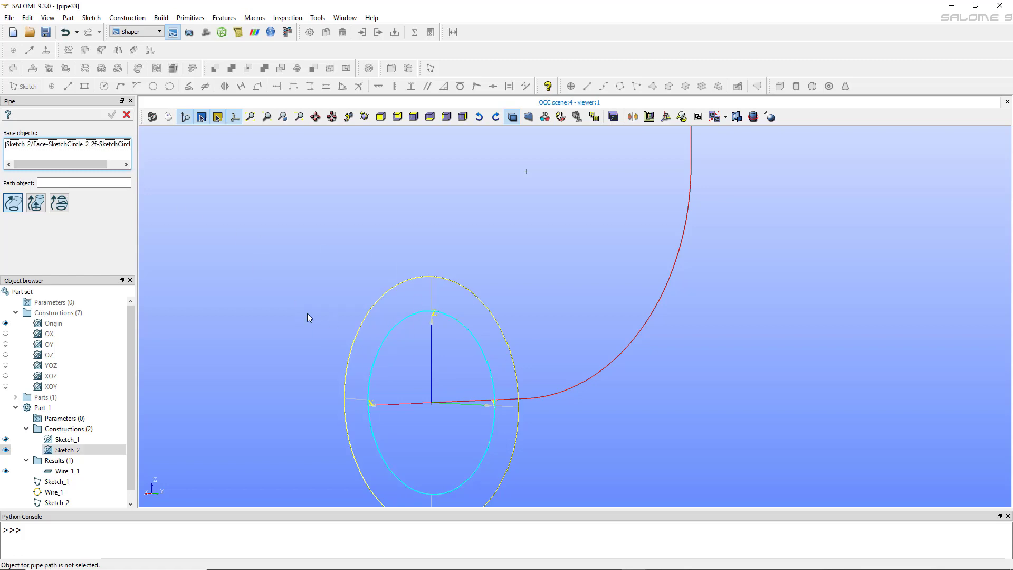
Step: Set Wire_1_1 as the pipe's path object and apply the sweep along it
click(48, 185)
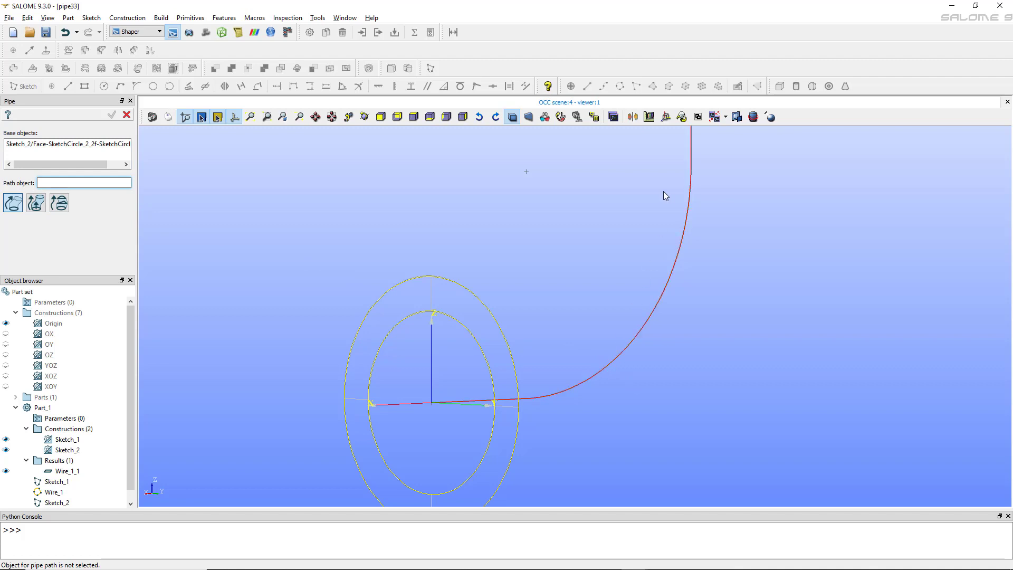
scroll(653, 247, down, 3)
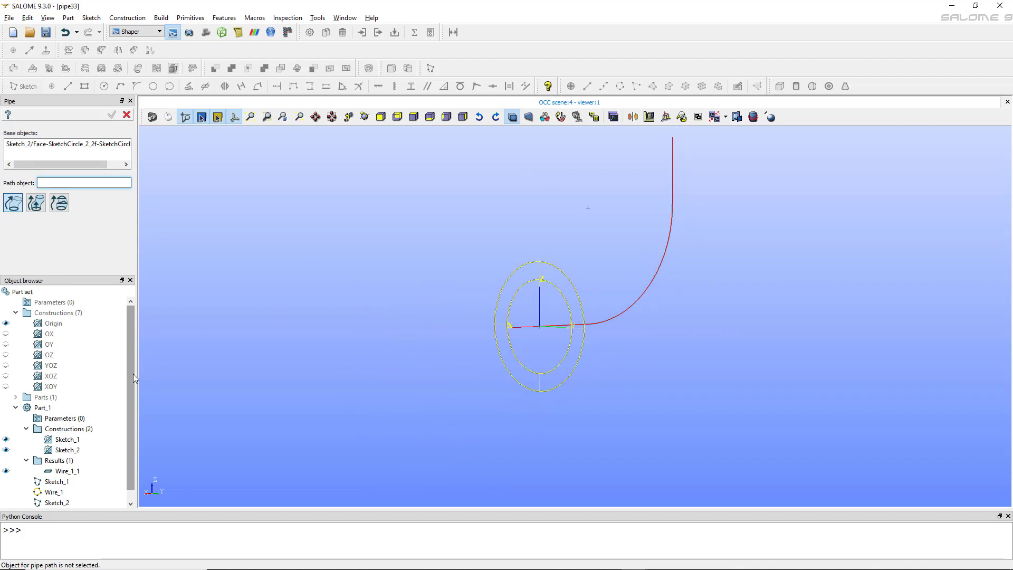
scroll(134, 385, down, 1)
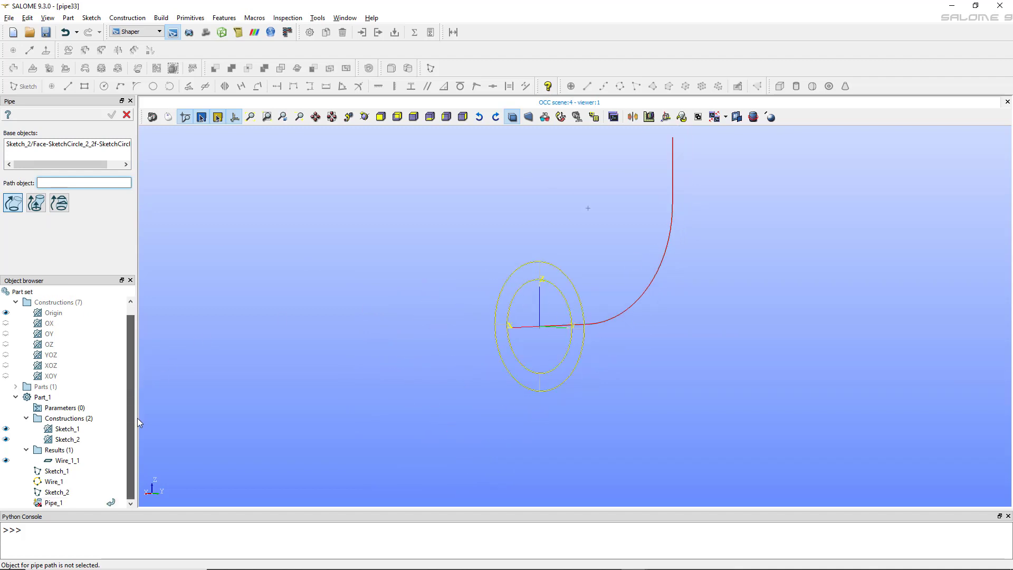
click(65, 461)
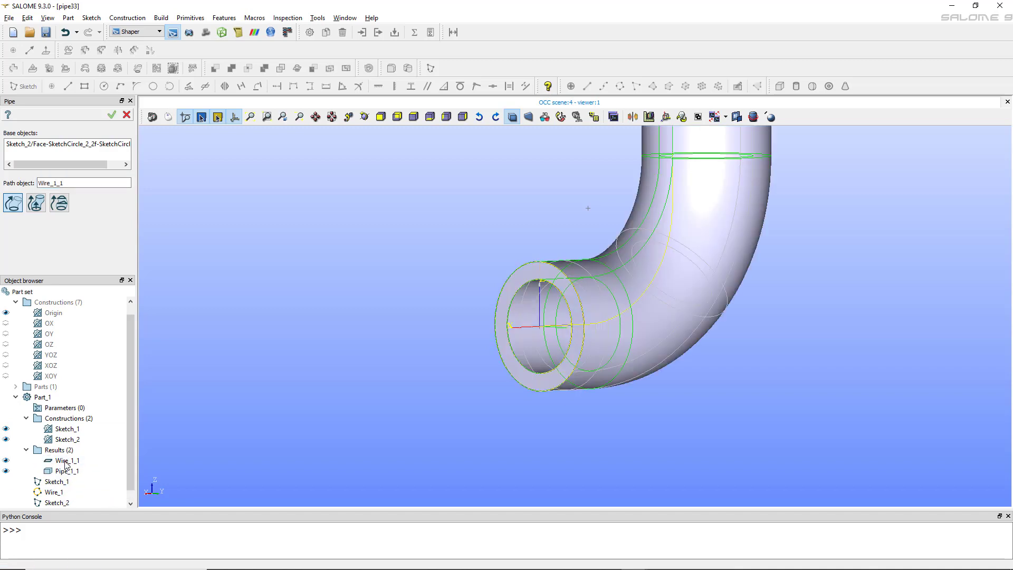
scroll(59, 454, down, 1)
scroll(649, 254, down, 3)
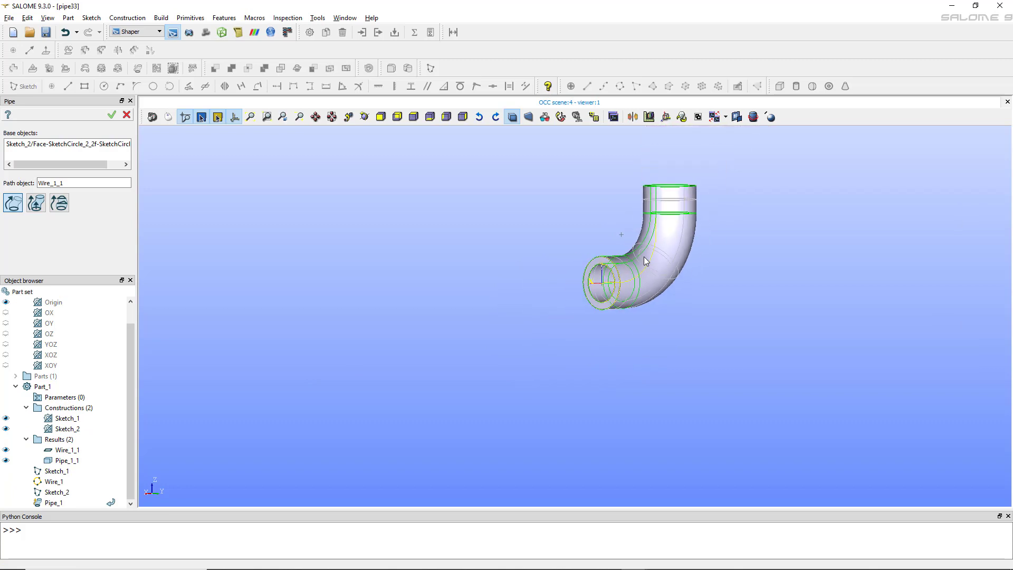
scroll(652, 254, up, 3)
ctrl+right_drag(796, 289, 611, 236)
scroll(606, 255, down, 2)
scroll(617, 192, up, 2)
scroll(599, 218, up, 4)
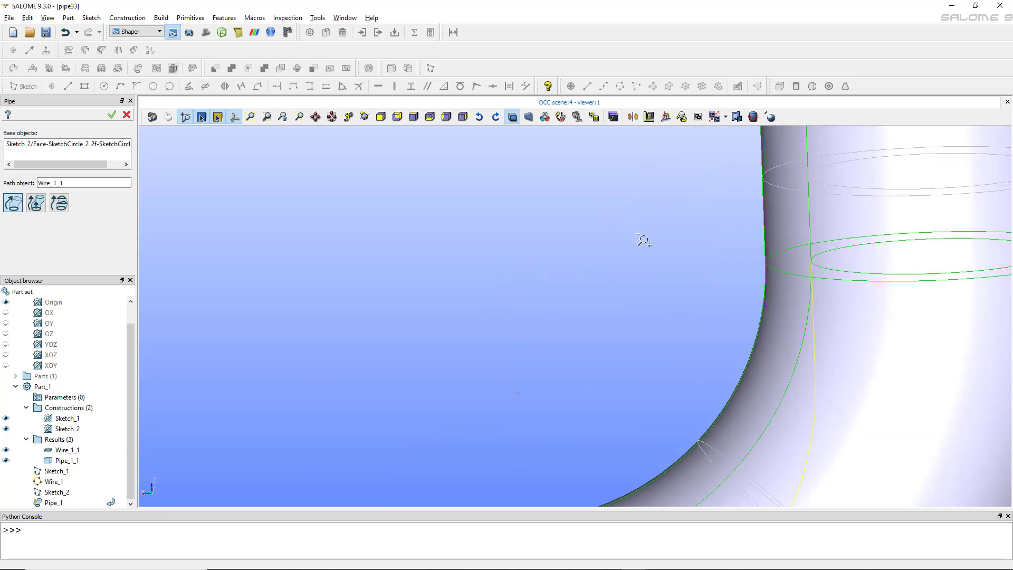
scroll(642, 239, down, 3)
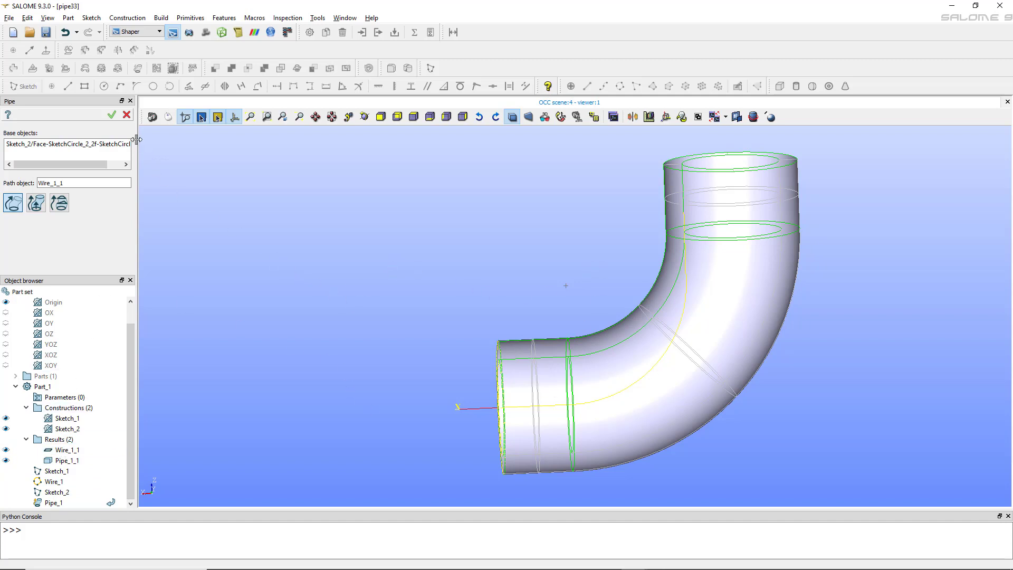
click(112, 115)
ctrl+right_drag(480, 269, 554, 417)
scroll(356, 469, down, 3)
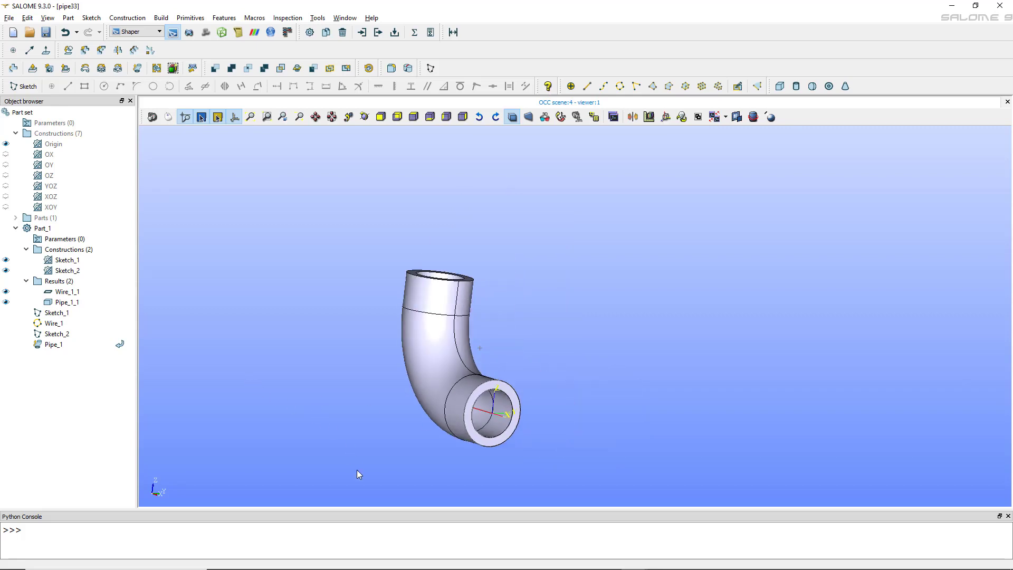
scroll(476, 413, up, 5)
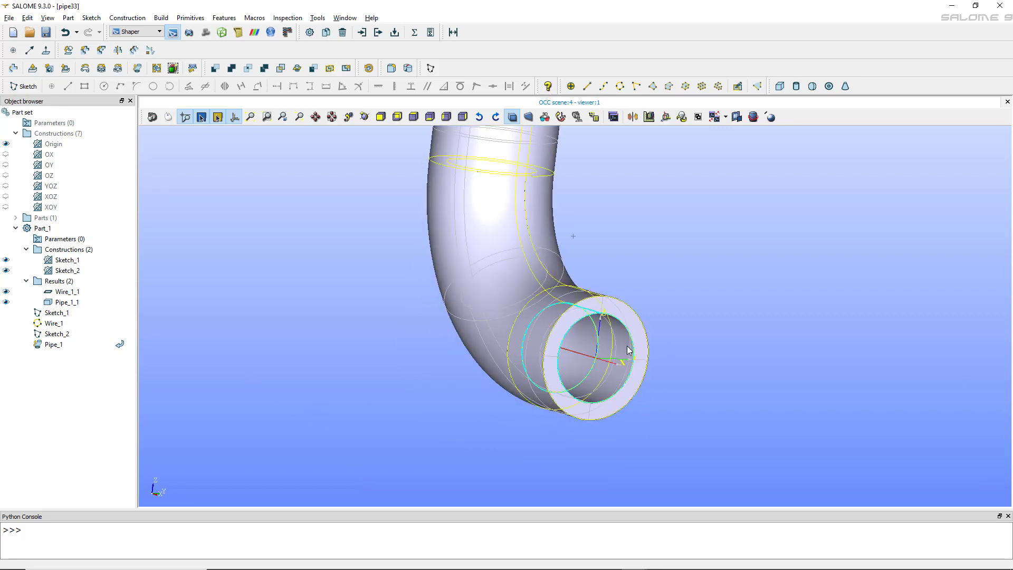
Step: Start a new sketch on the pipe's ring-shaped end face and align the view to the sketch plane
click(23, 86)
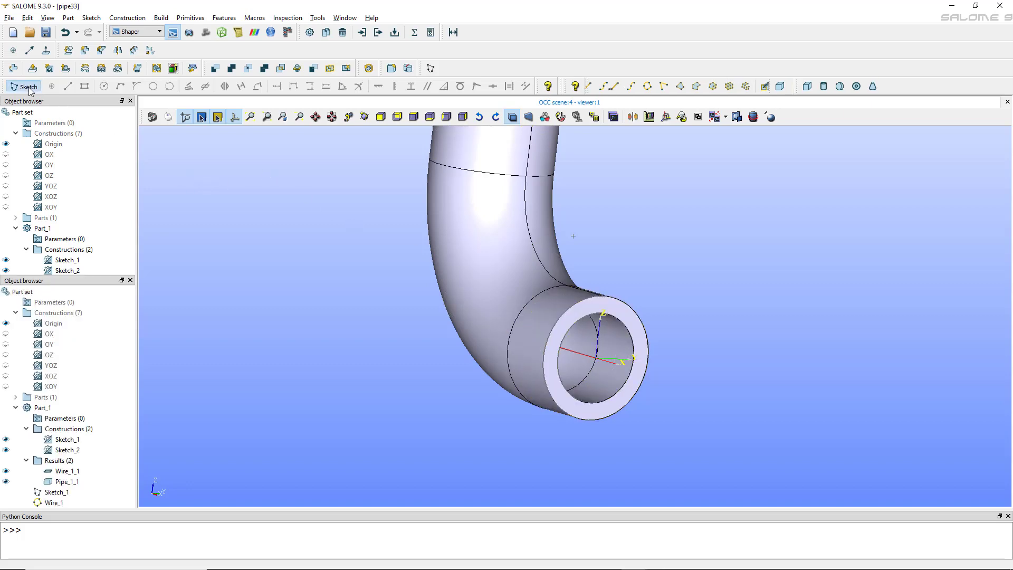
click(555, 374)
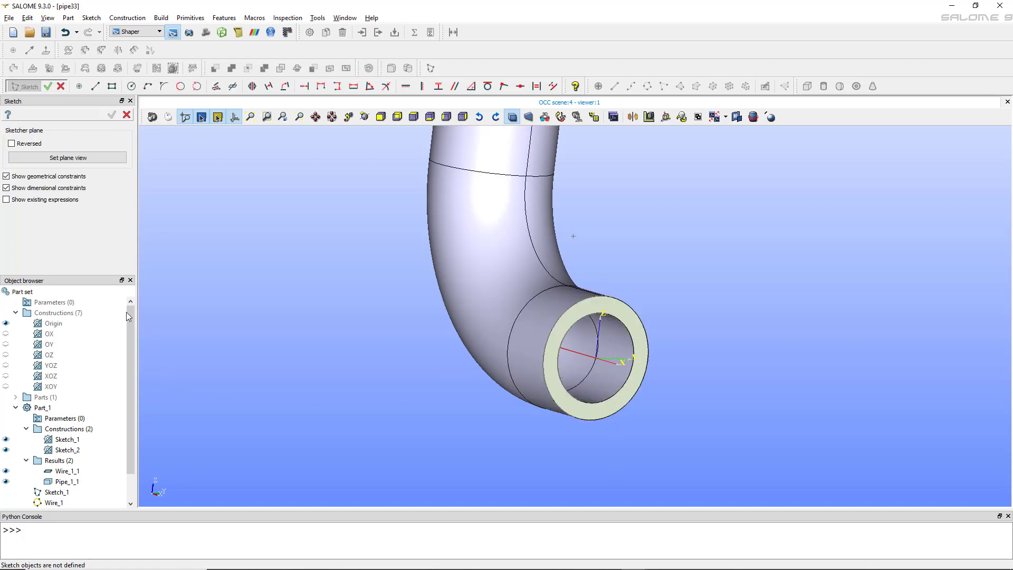
click(63, 158)
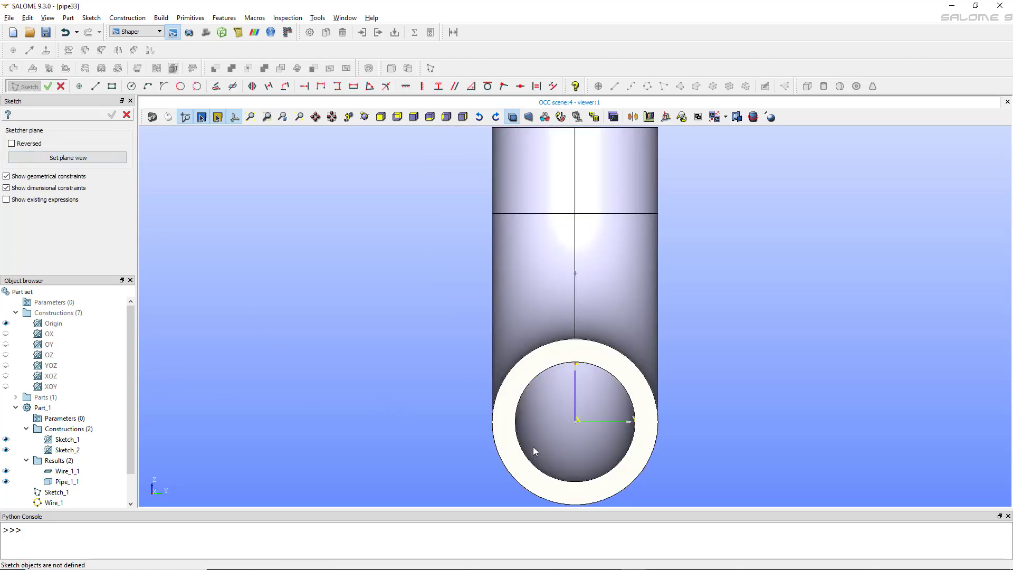
scroll(536, 448, down, 1)
scroll(549, 422, up, 3)
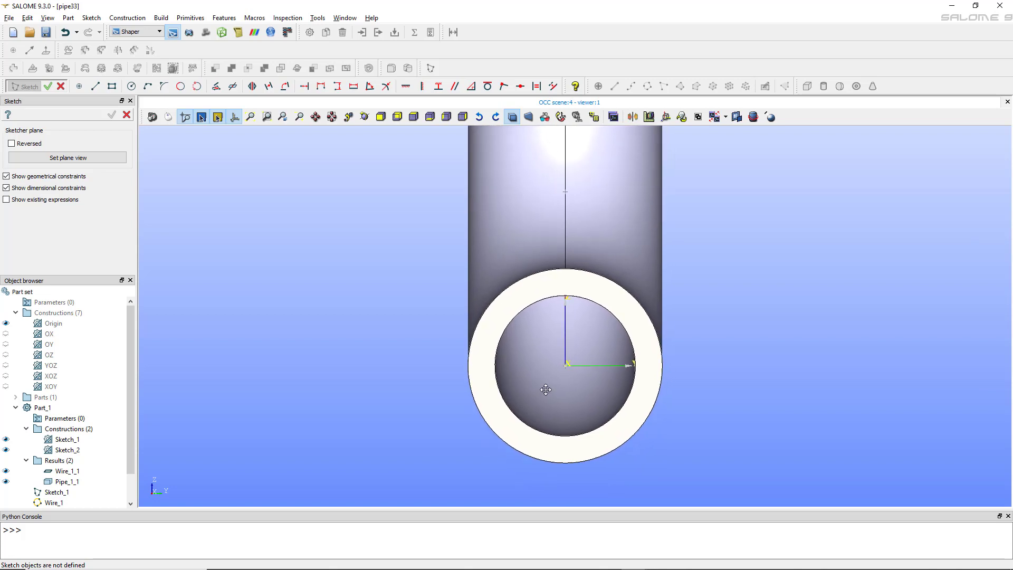
scroll(553, 400, down, 1)
scroll(553, 400, up, 1)
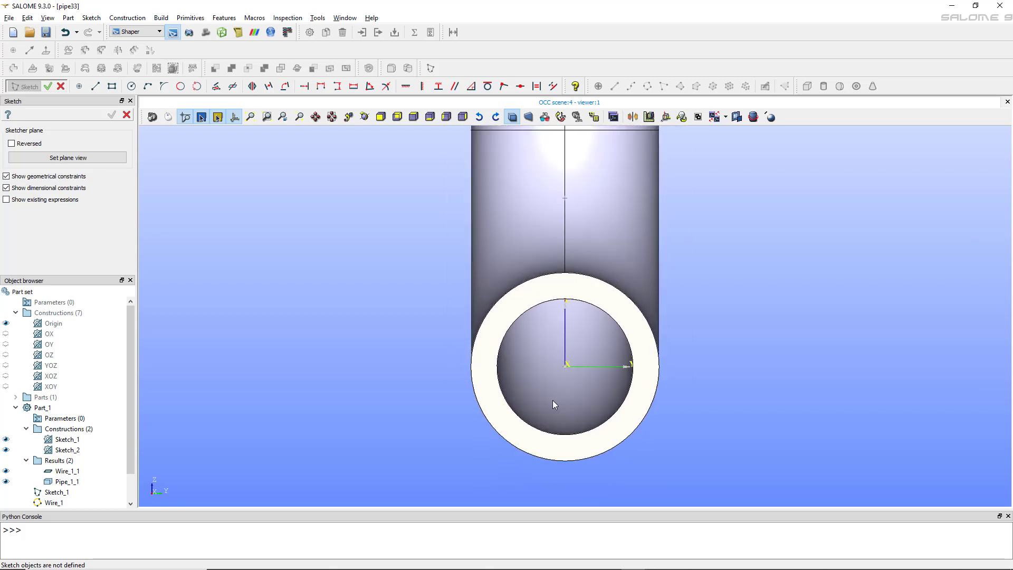
Step: Sketch a rectangle around the pipe end, with corners at about (-206, 194) and (216, -184)
click(112, 86)
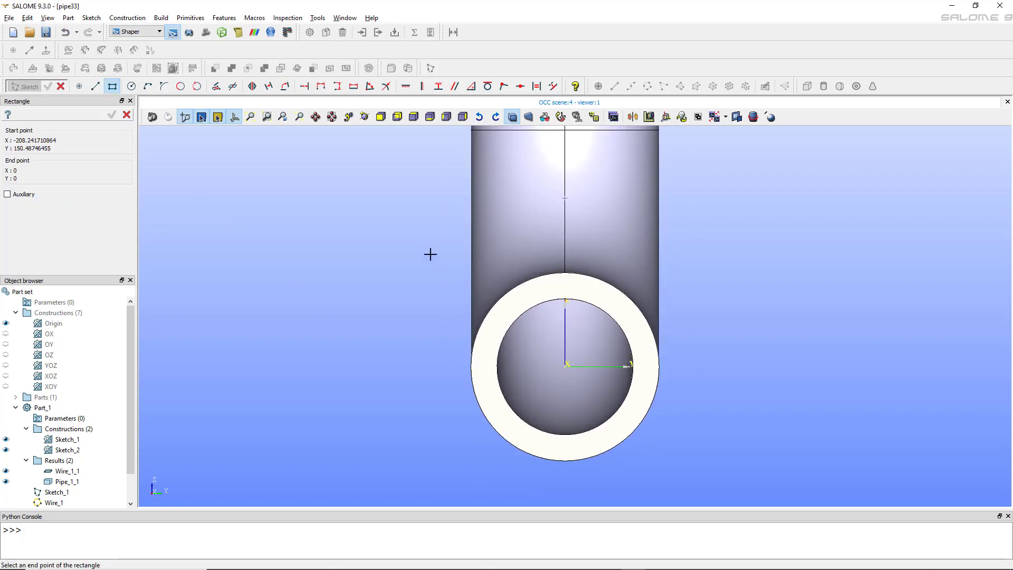
click(433, 238)
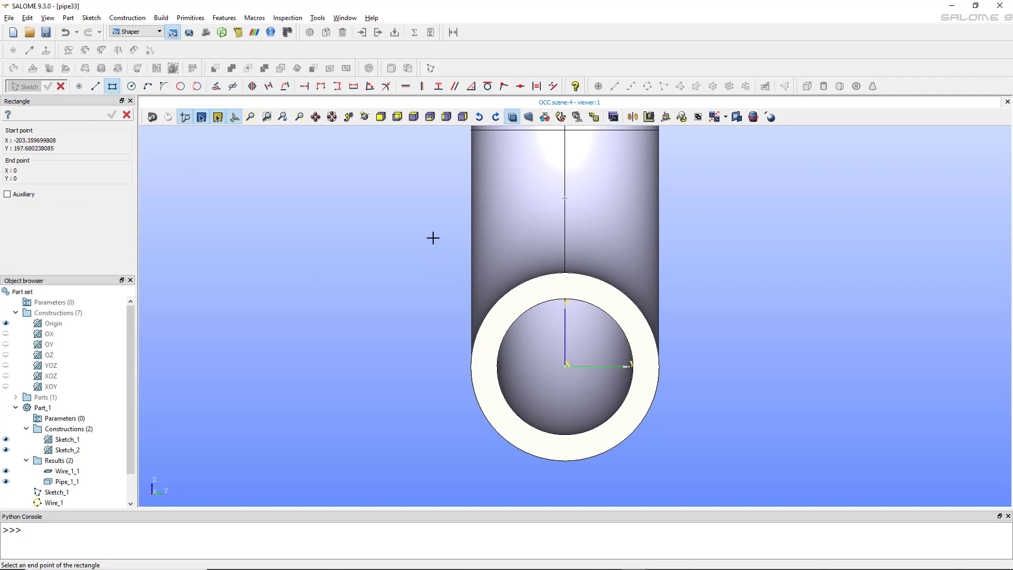
click(706, 485)
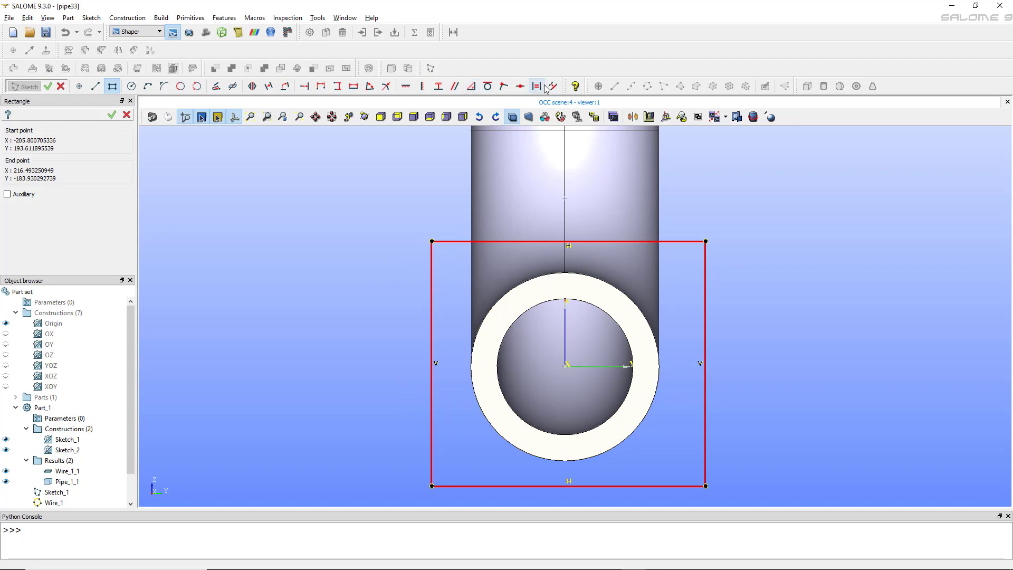
key(Escape)
Step: Apply an Equal constraint between the rectangle's top and left sides to make it a square
click(454, 241)
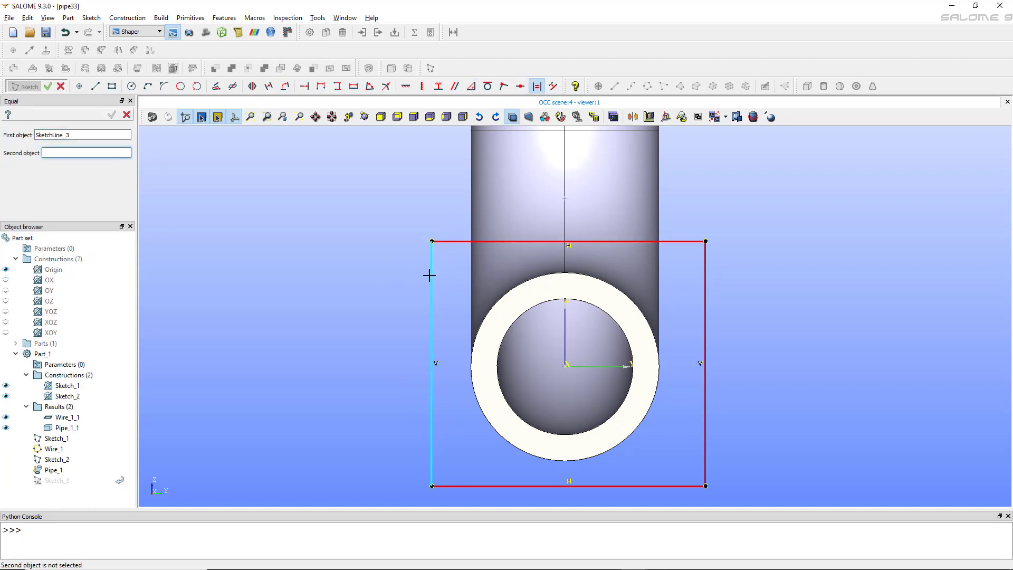
click(430, 278)
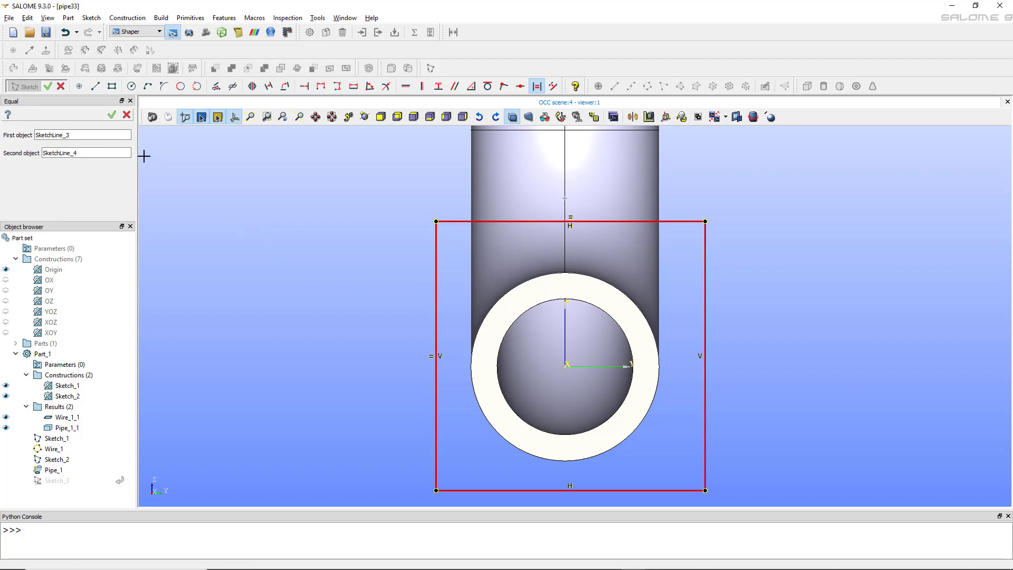
click(111, 114)
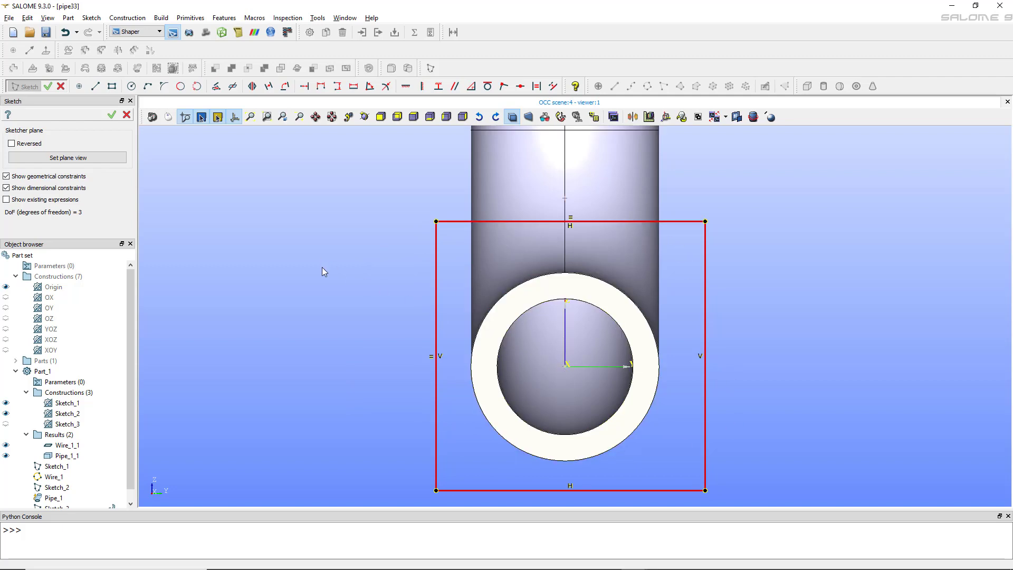
Step: Draw two auxiliary diagonal lines joining the opposite corners of the square
click(95, 86)
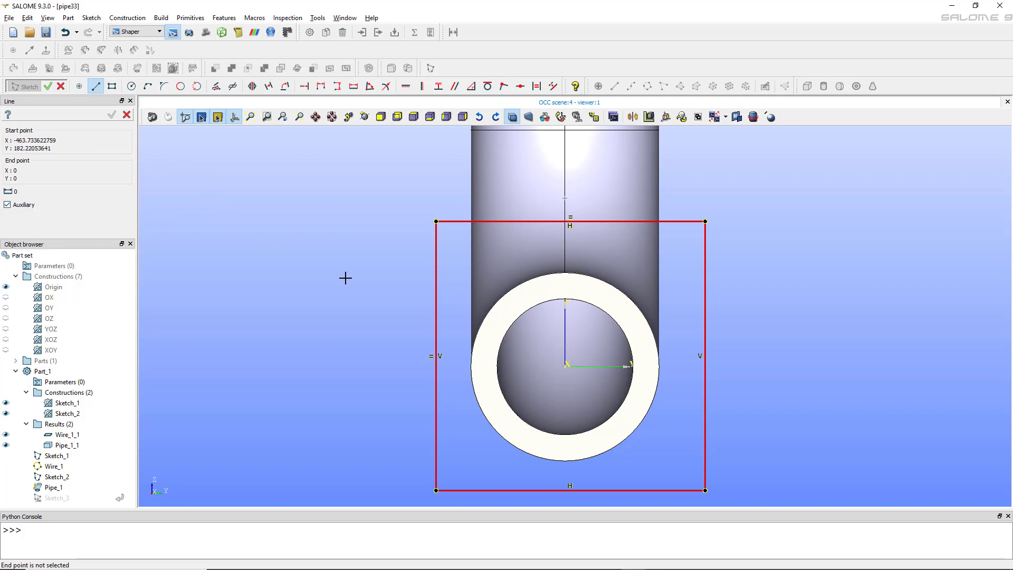
click(436, 221)
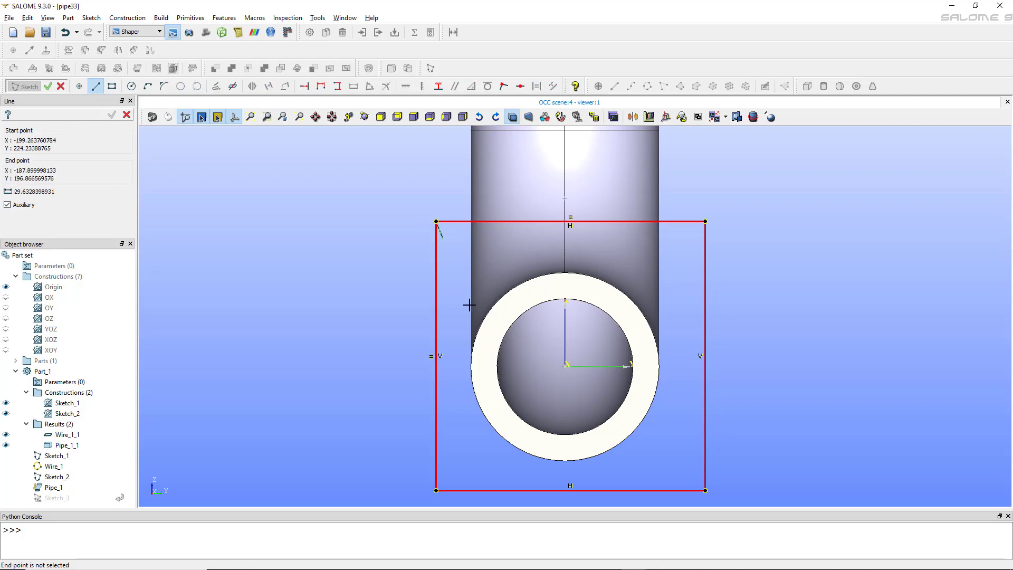
click(704, 490)
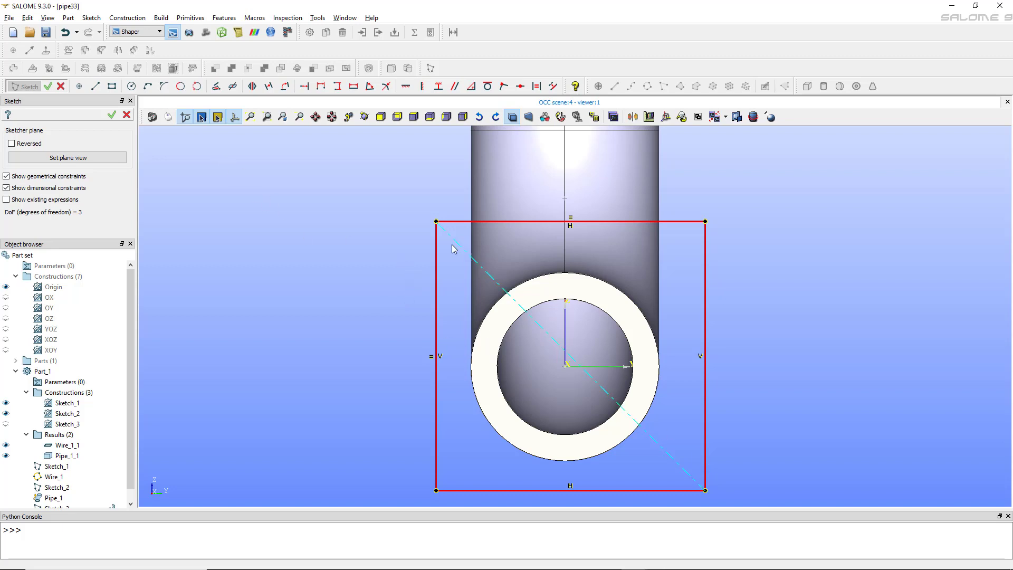
click(95, 87)
click(7, 204)
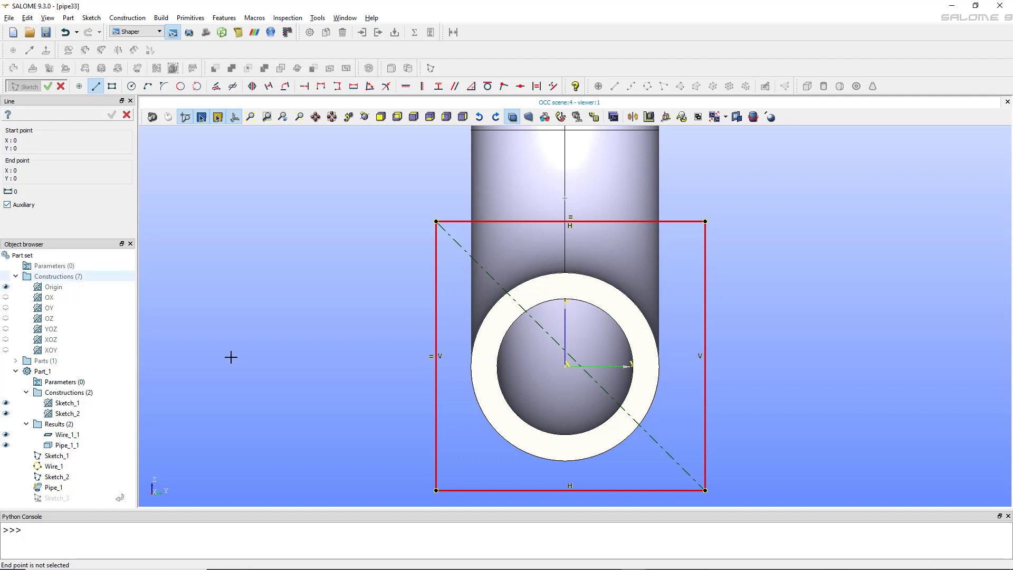
click(435, 490)
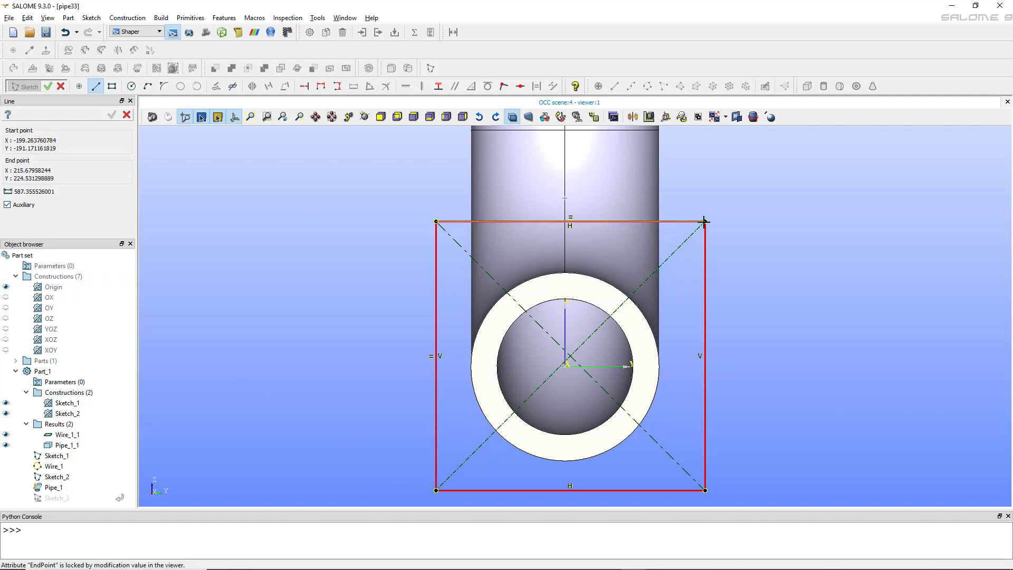
click(704, 222)
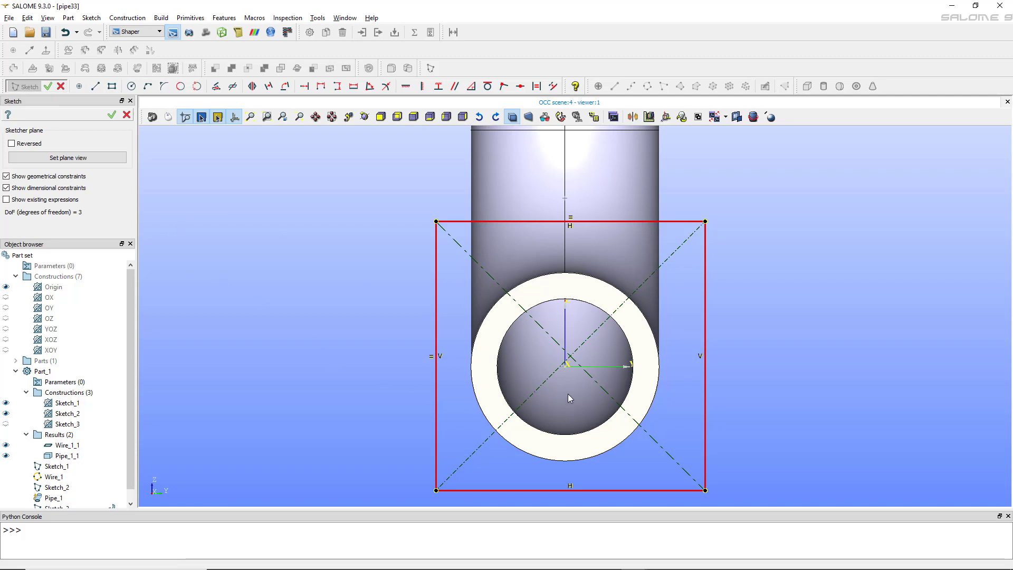
Step: Make the origin point coincident with the diagonal running from the square's lower-left to upper-right corner
scroll(581, 401, down, 3)
scroll(587, 415, up, 3)
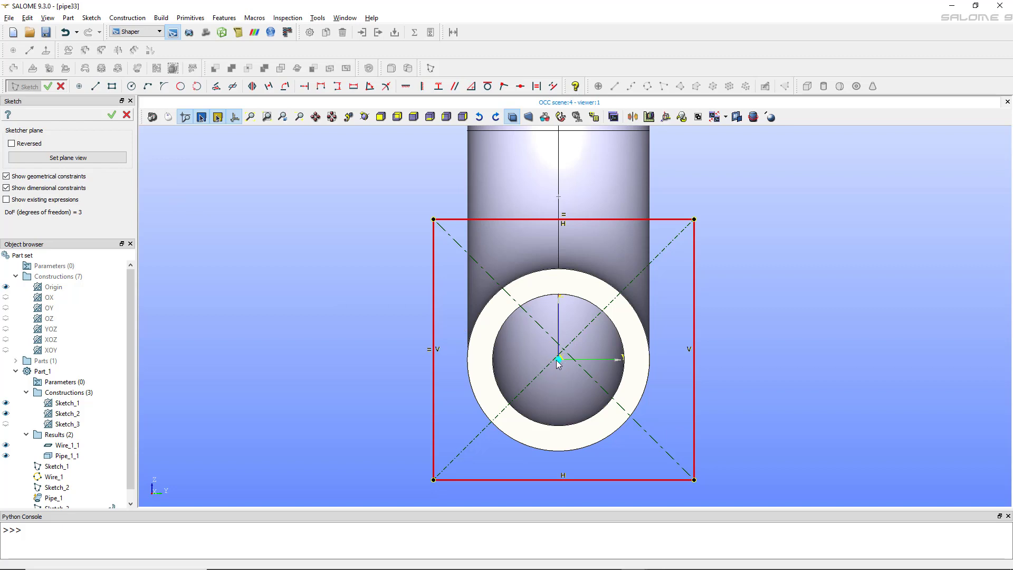
scroll(568, 359, up, 5)
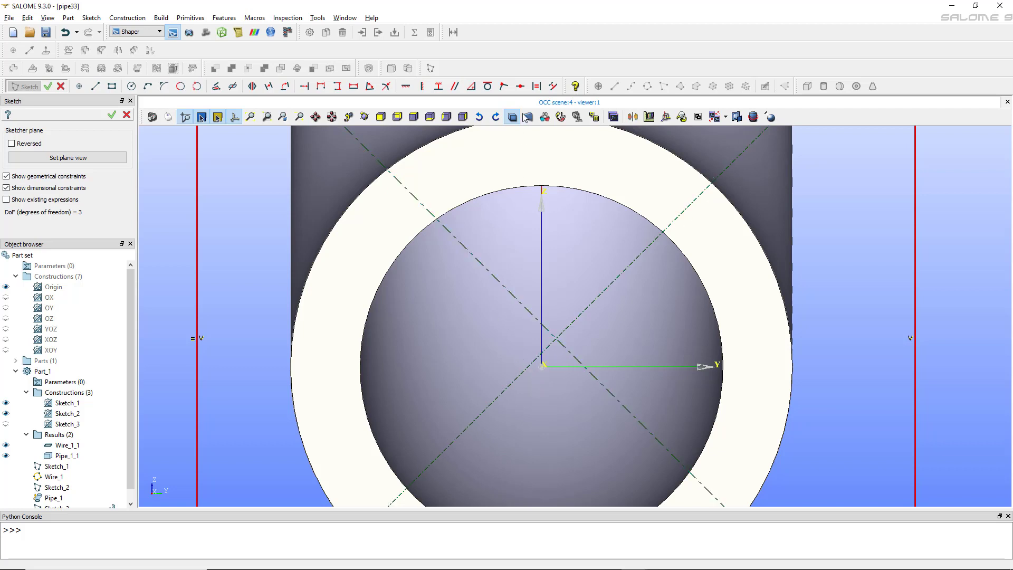
click(505, 87)
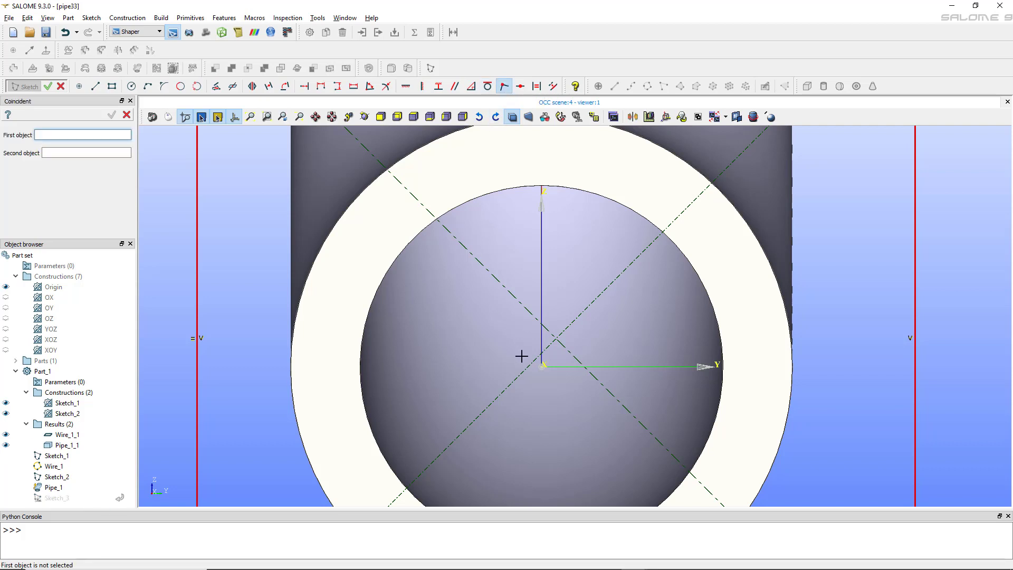
click(541, 367)
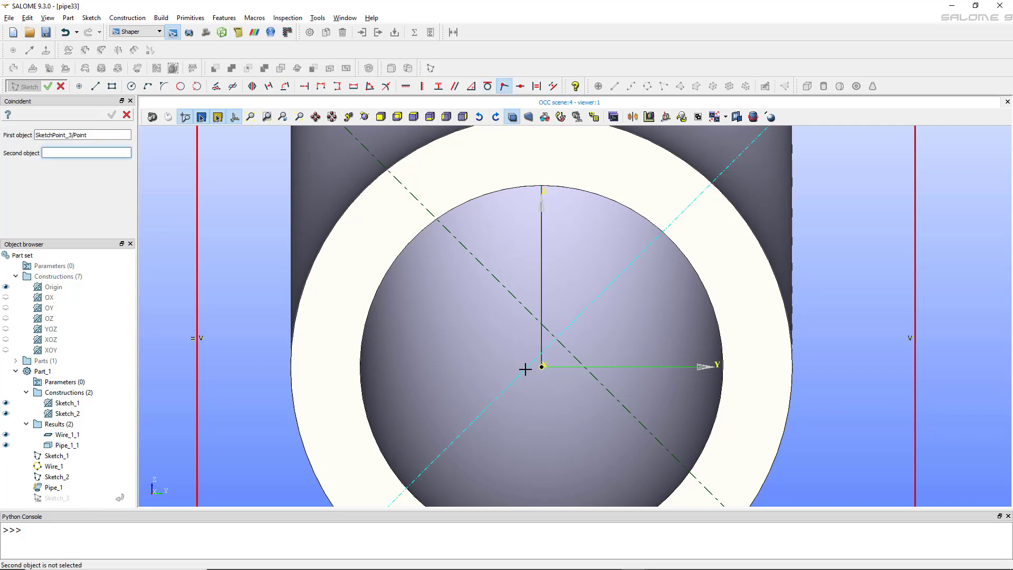
click(521, 372)
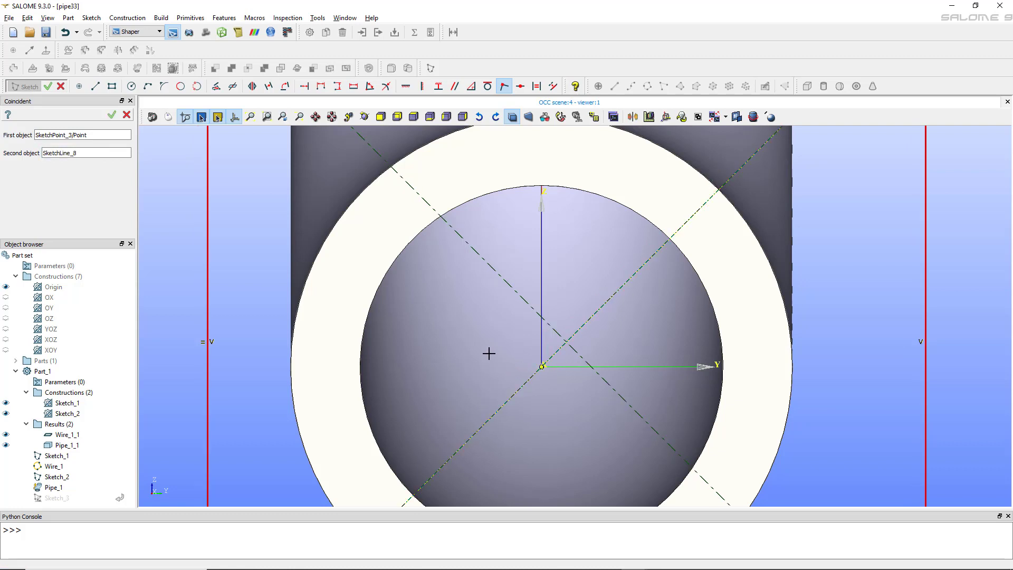
click(112, 116)
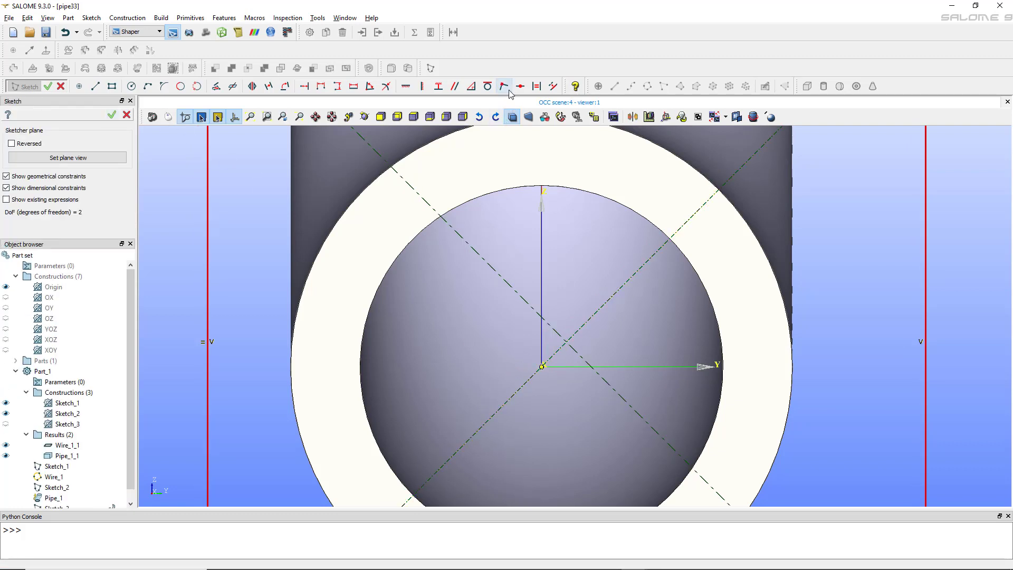
Step: Make the origin point coincident with the square's other diagonal as well, centring the square on the pipe
click(509, 91)
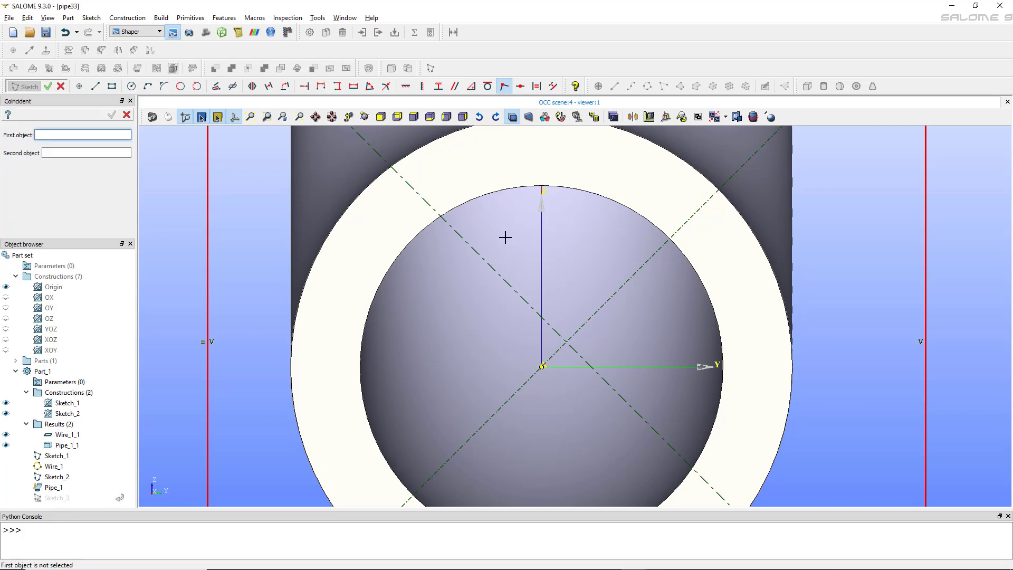
click(542, 366)
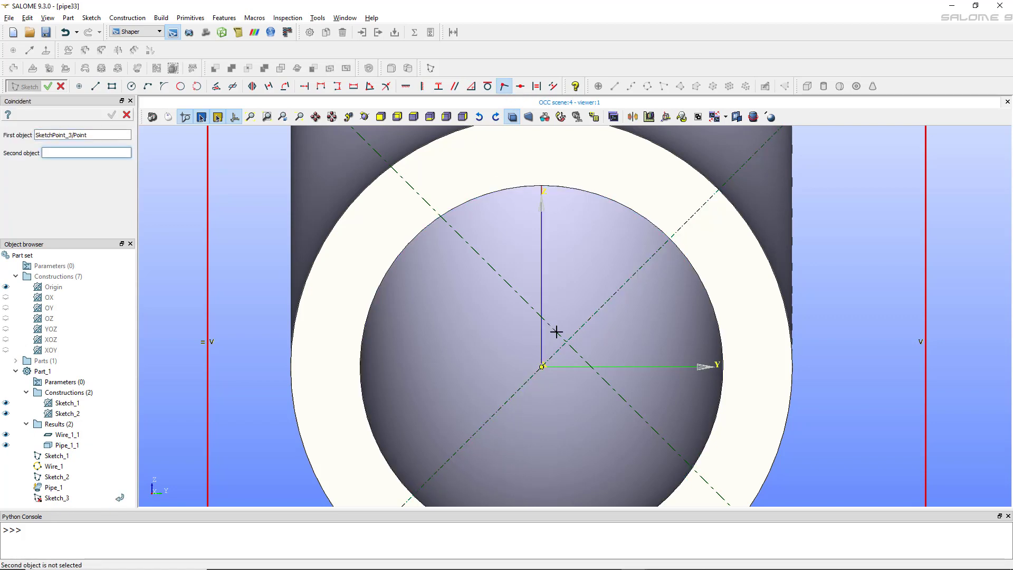
click(559, 334)
scroll(426, 336, down, 4)
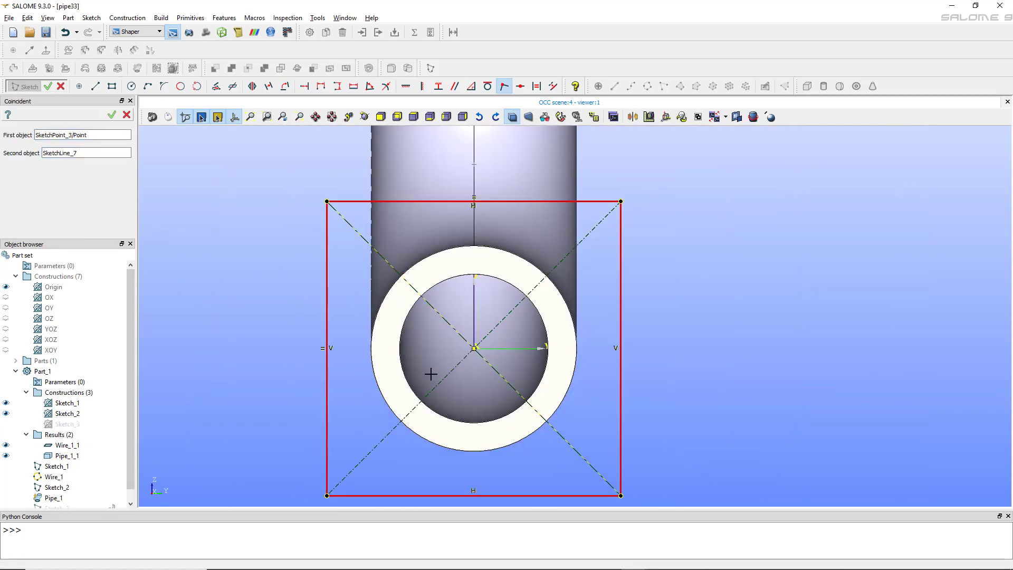
click(111, 114)
Step: Add a length dimension to the square's left side, set it to 360, and finish the sketch
scroll(281, 365, down, 2)
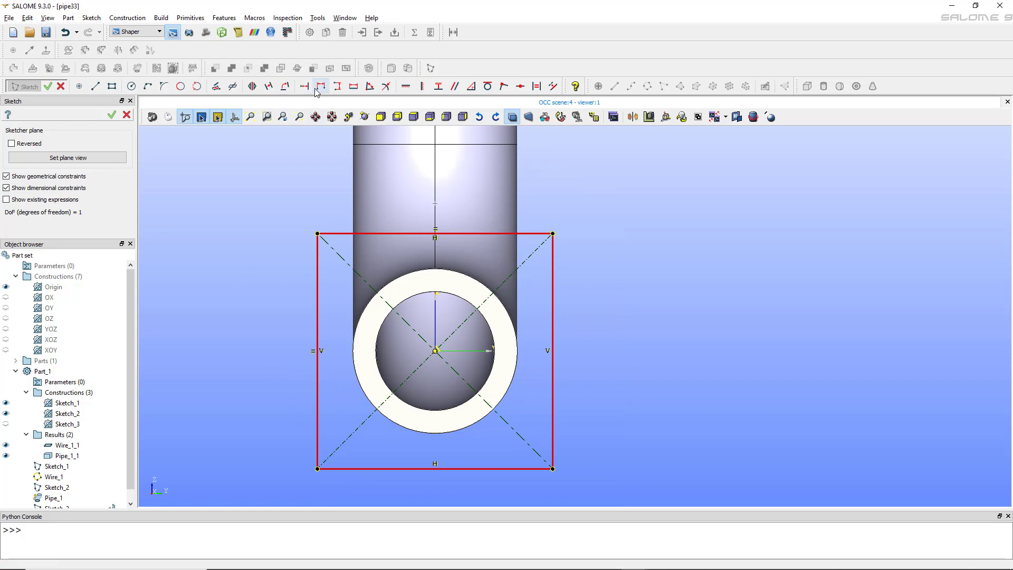
click(353, 86)
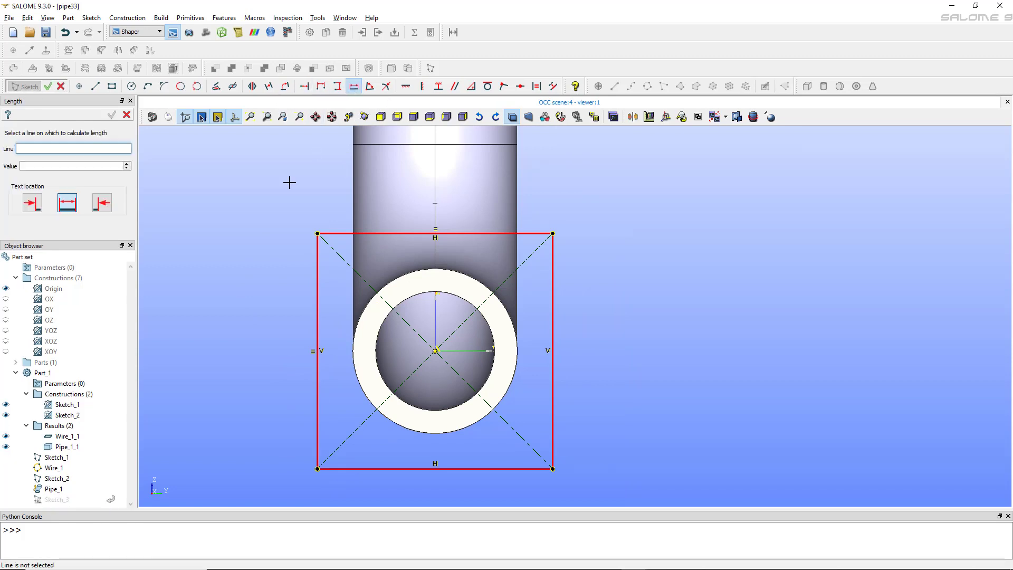
click(318, 290)
click(254, 320)
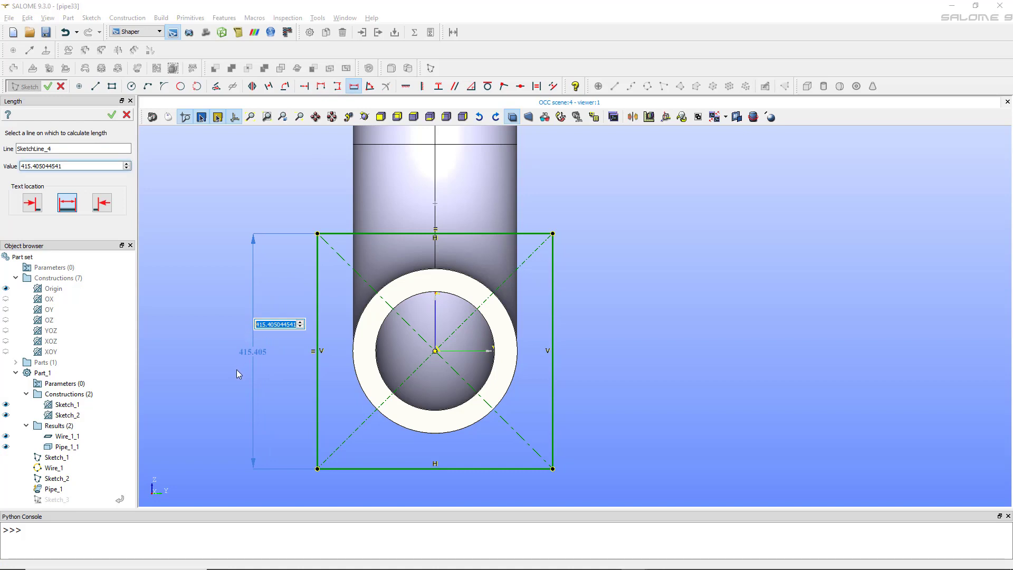
text(360)
key(Return)
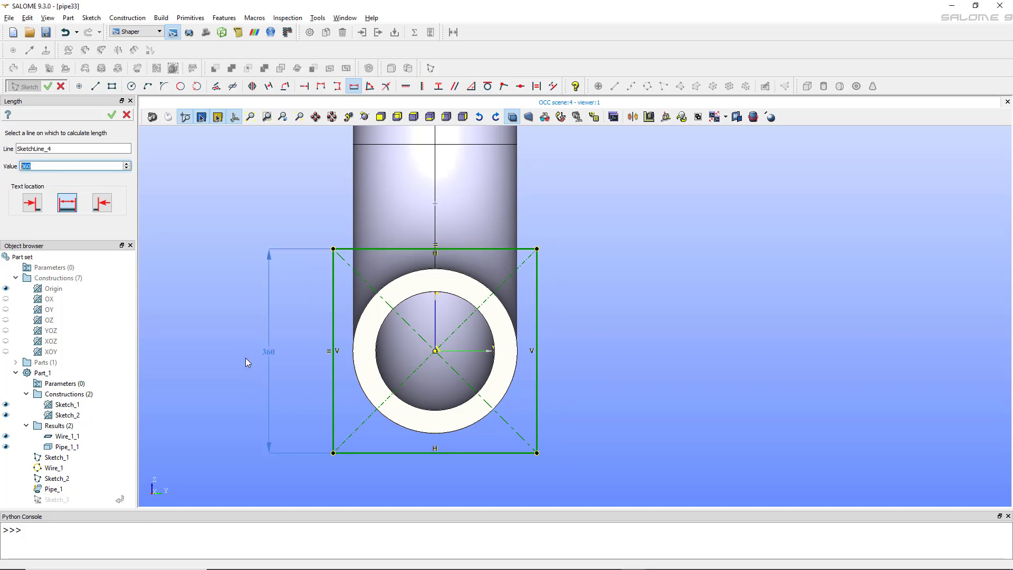
click(111, 114)
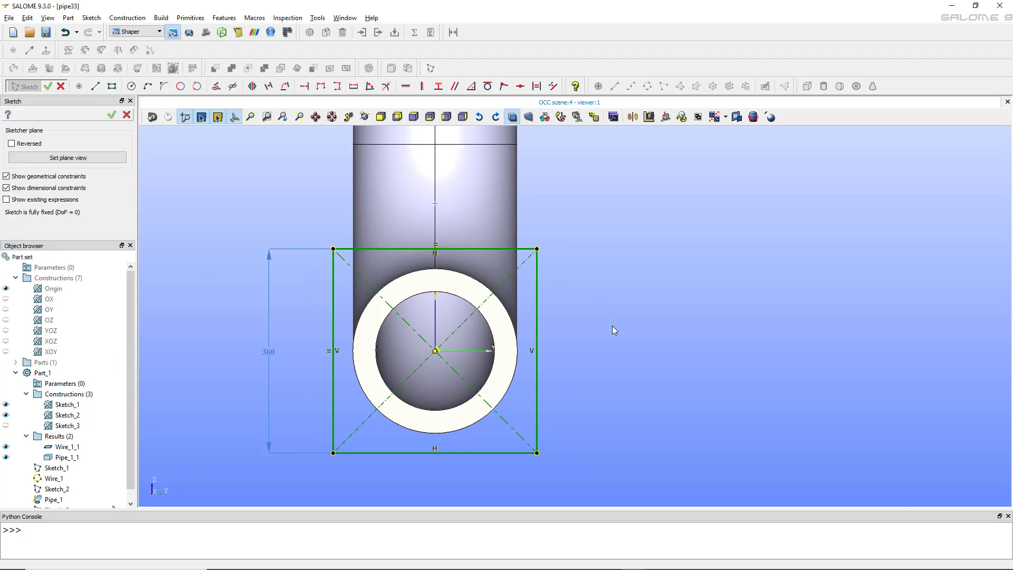
scroll(615, 330, down, 2)
scroll(618, 336, up, 2)
mouse_move(618, 336)
ctrl+middle_down()
mouse_move(710, 343)
mouse_move(744, 319)
ctrl+middle_up()
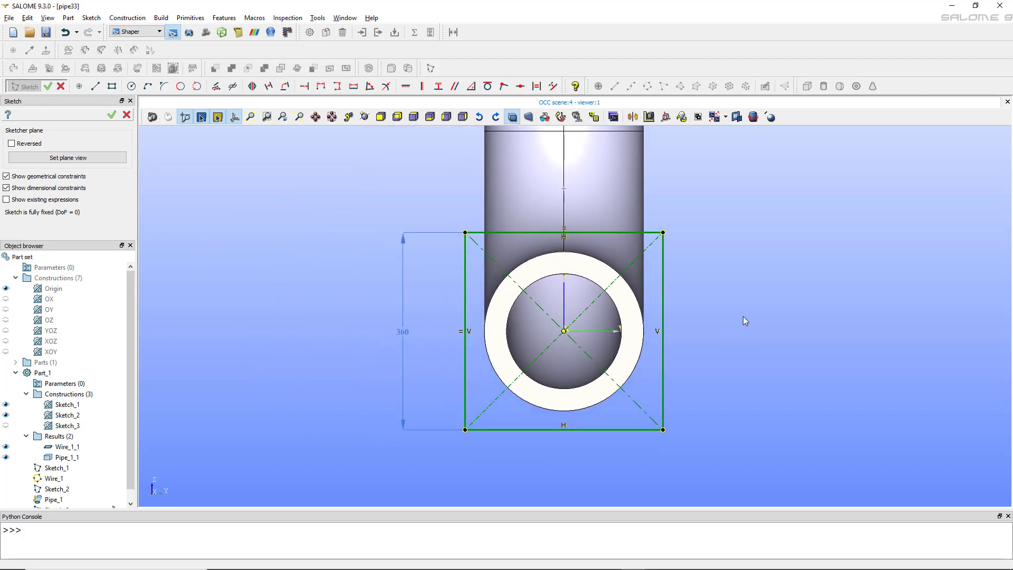
scroll(742, 315, up, 2)
click(112, 114)
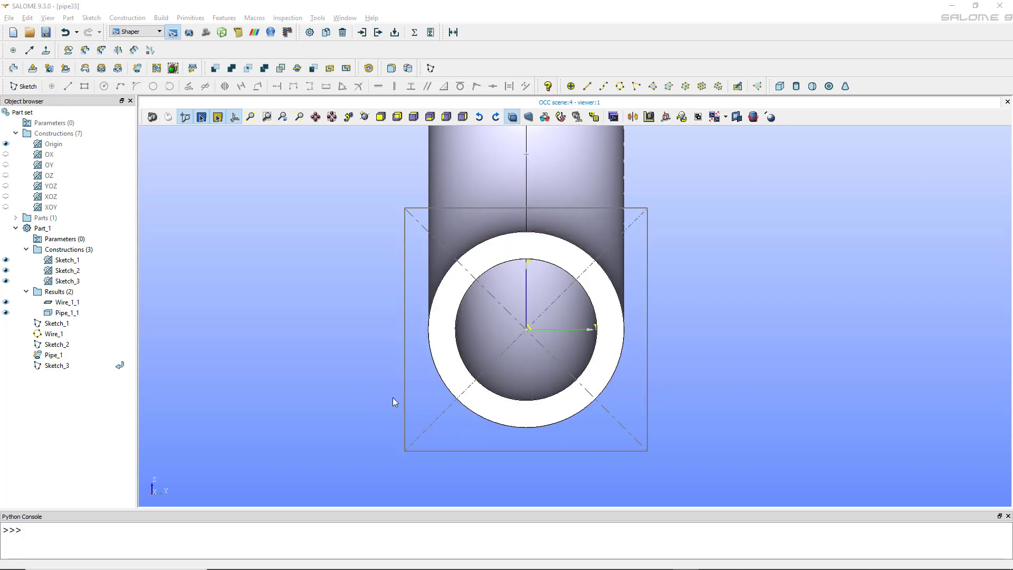
Step: Reopen Sketch_3, the square flange sketch, for editing
click(405, 294)
click(396, 302)
click(59, 367)
right_click(61, 368)
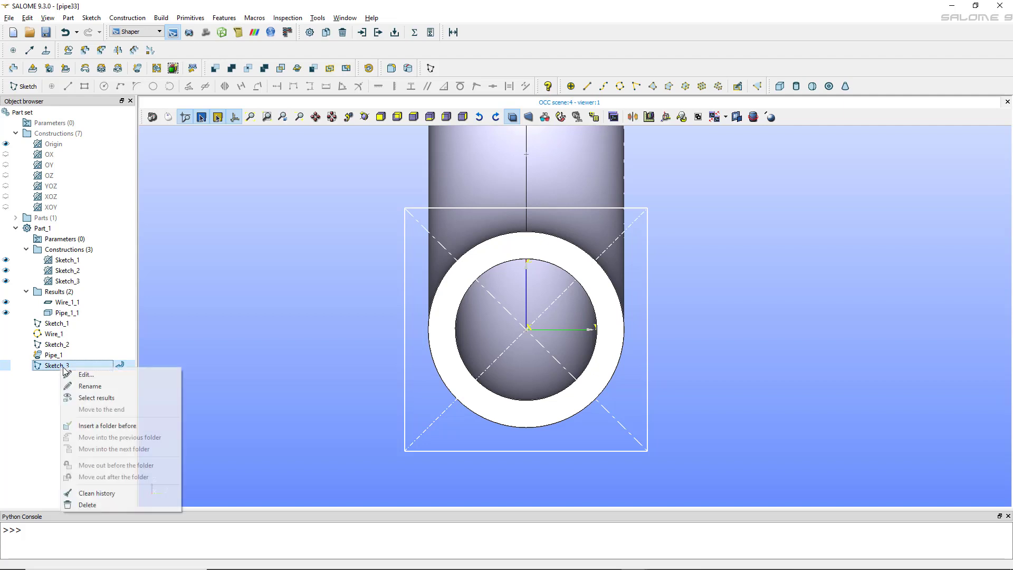
click(76, 375)
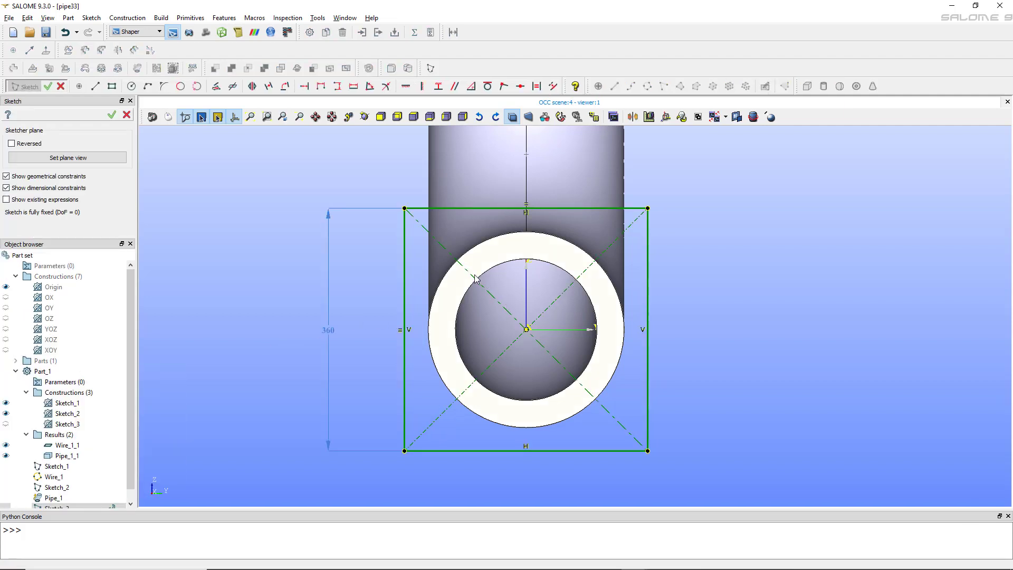
Step: Sketch a circle with a radius of about 21 inside the square, near its upper-left corner beside the diagonal
scroll(474, 279, up, 2)
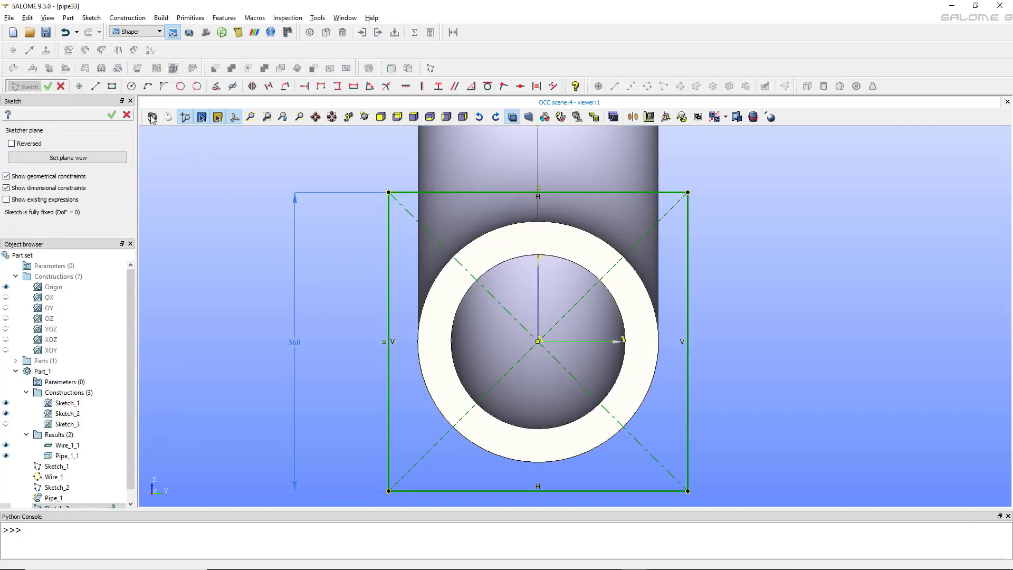
click(131, 86)
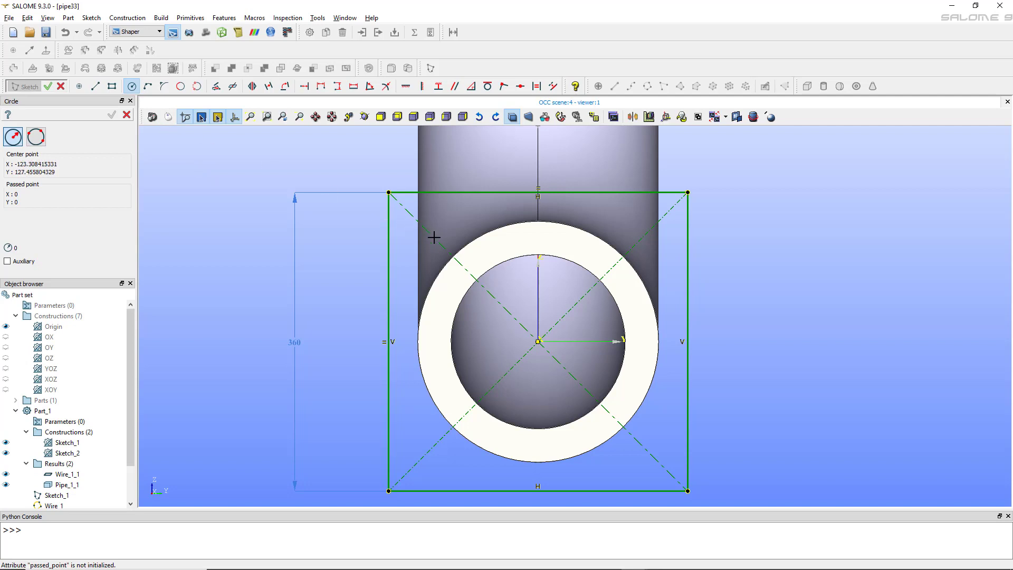
click(439, 231)
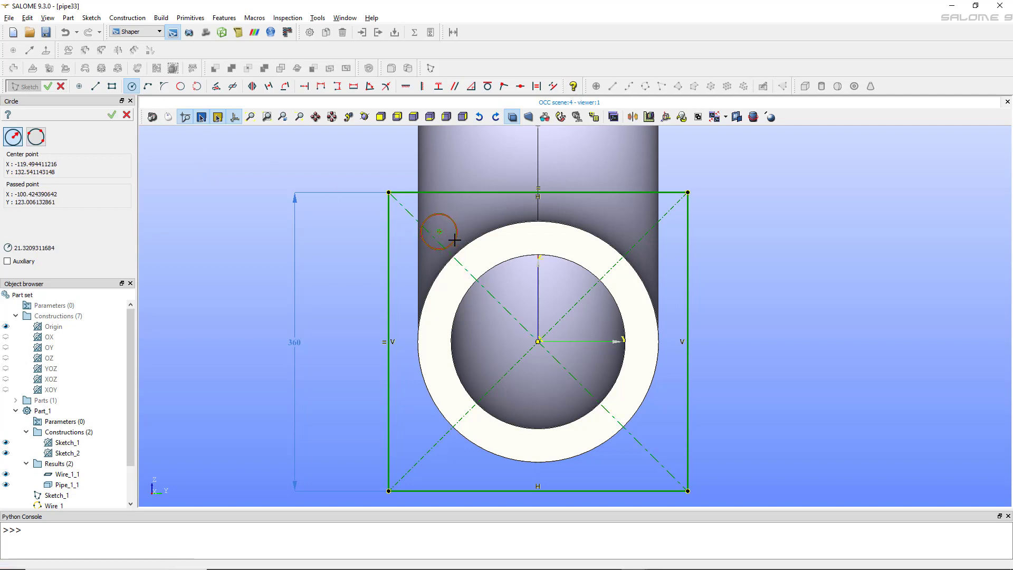
click(454, 240)
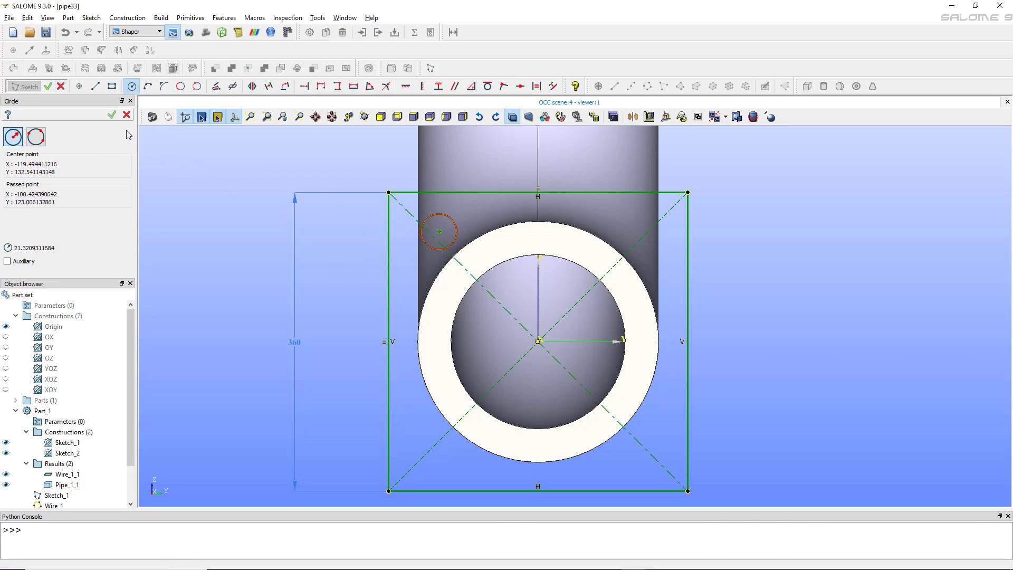
click(111, 114)
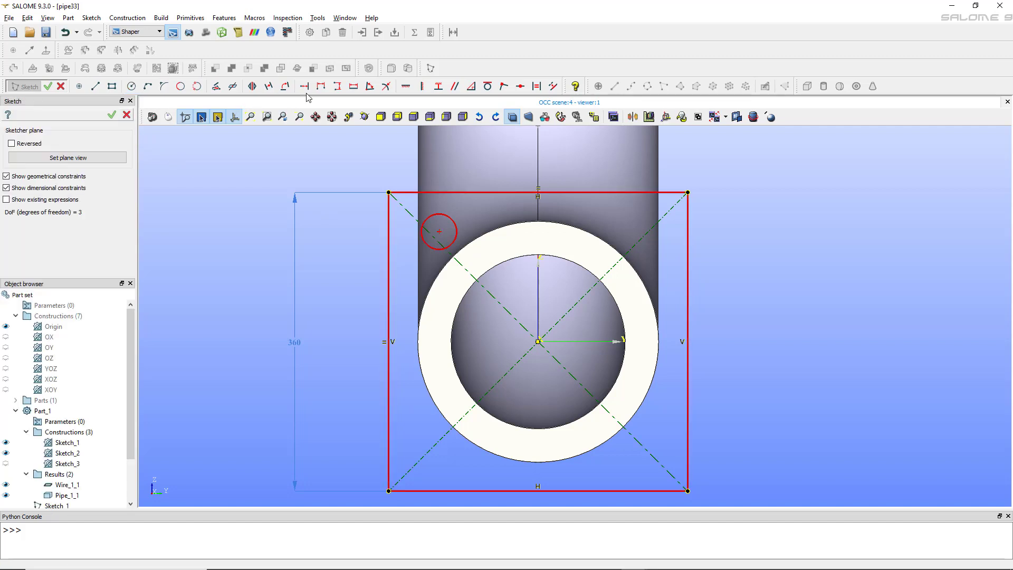
Step: Add a radius constraint to the small corner circle and set it to 20
click(386, 86)
click(454, 223)
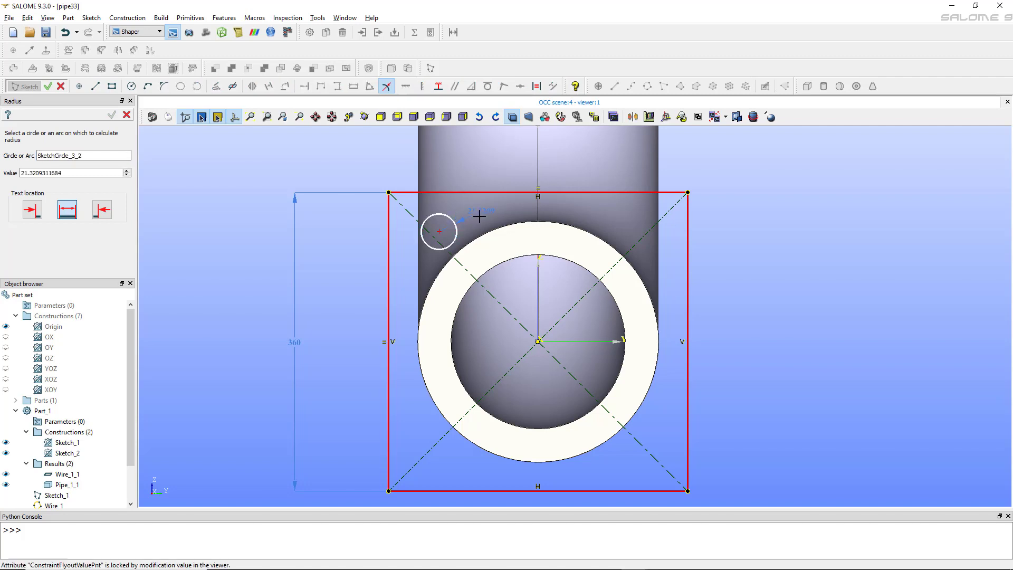
click(488, 215)
text(20)
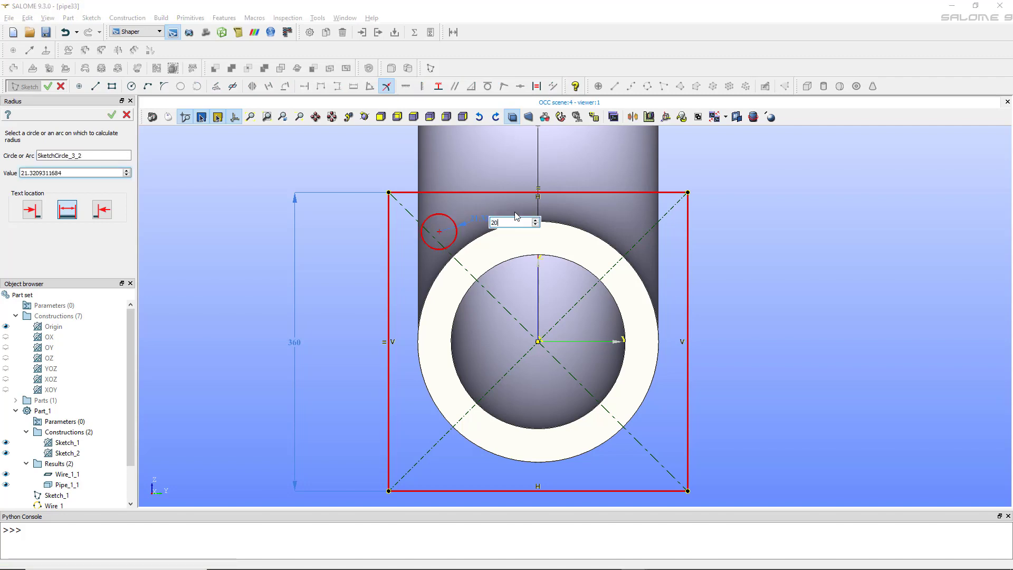
key(Return)
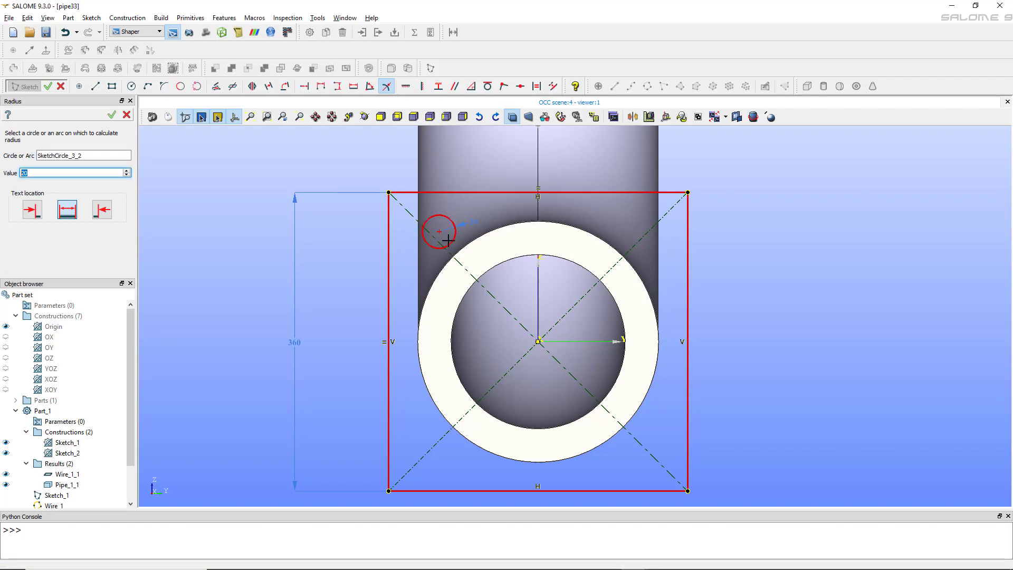
click(113, 116)
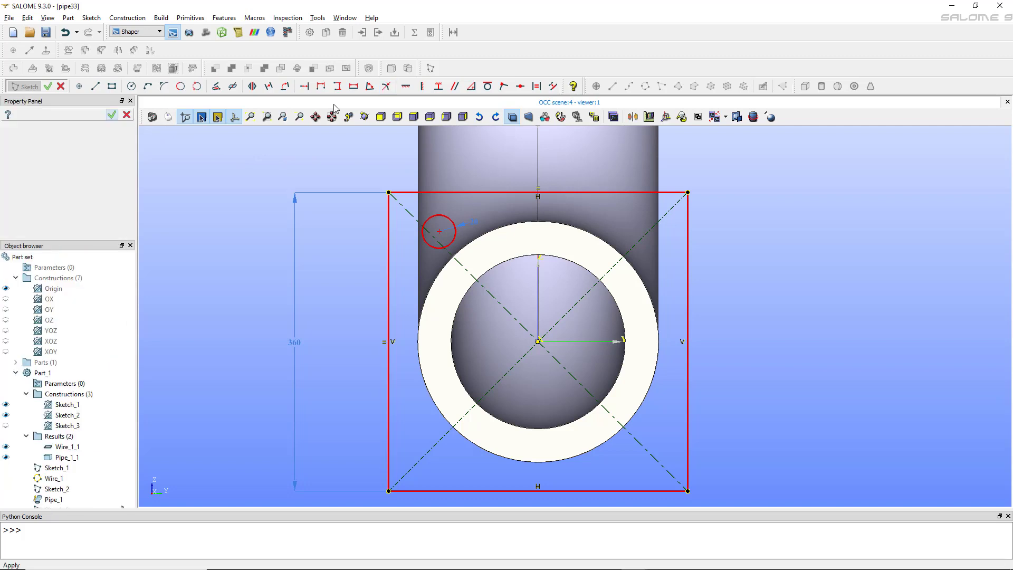
Step: Make the small circle's center coincident with the square's diagonal running from upper-left to lower-right
click(504, 87)
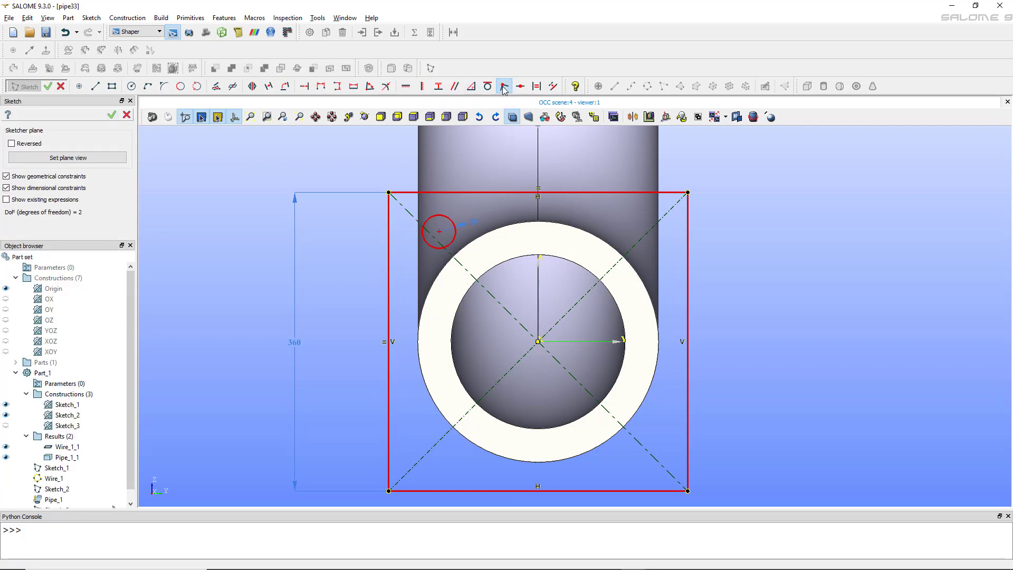
click(441, 235)
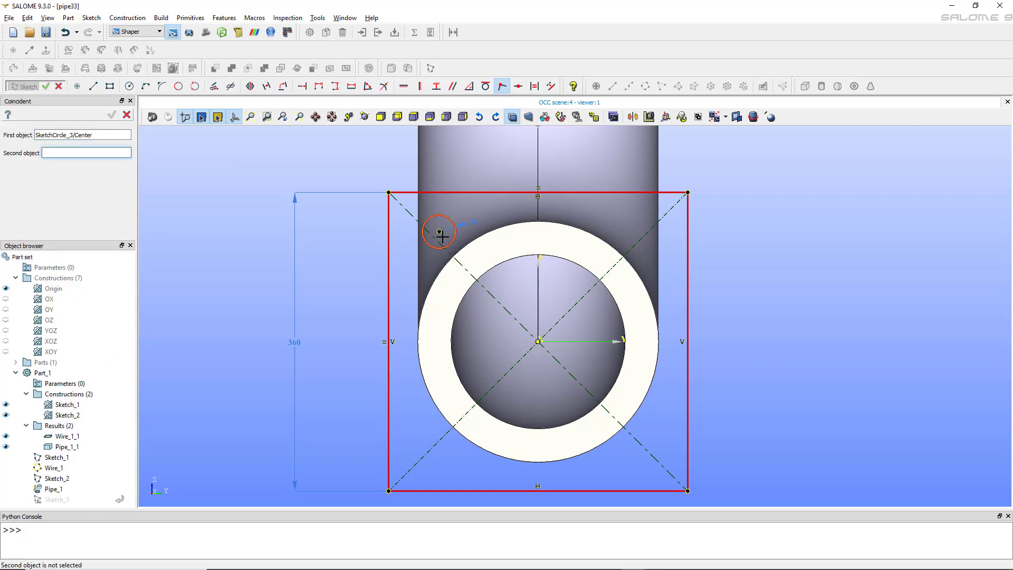
click(459, 262)
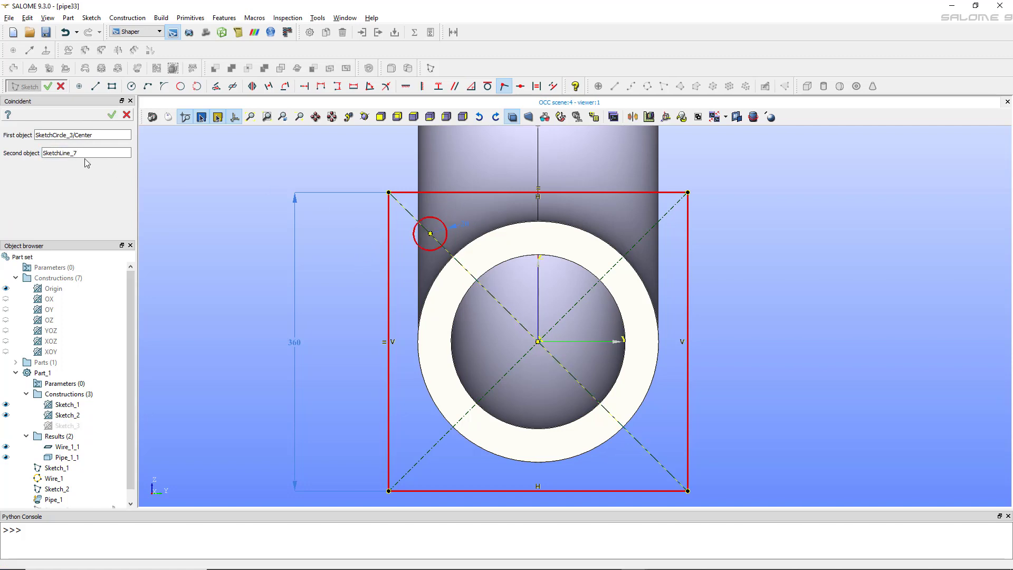
click(111, 115)
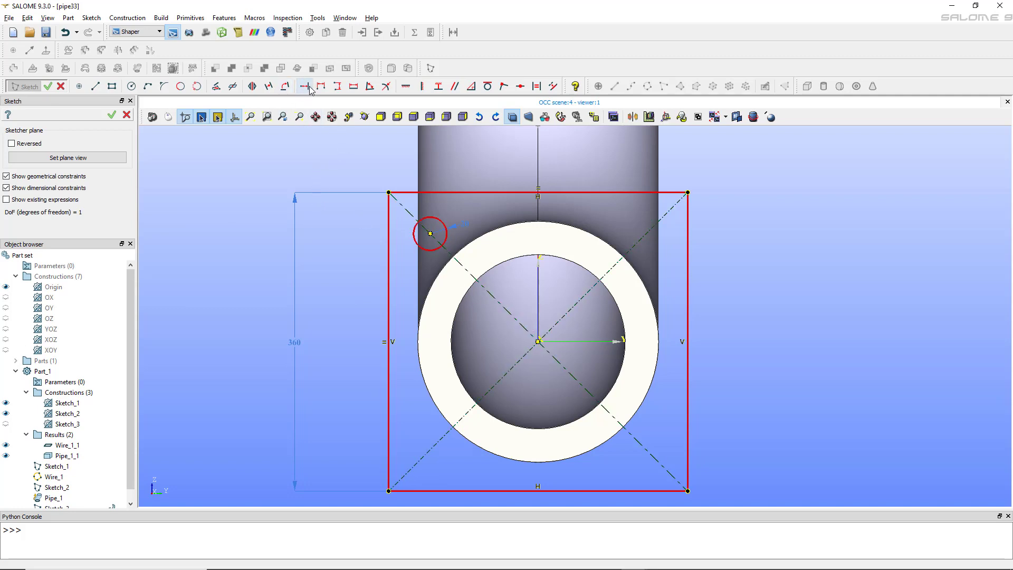
Step: Set the vertical distance between the small circle's center and the origin point to 136.335, and finish the sketch
click(337, 86)
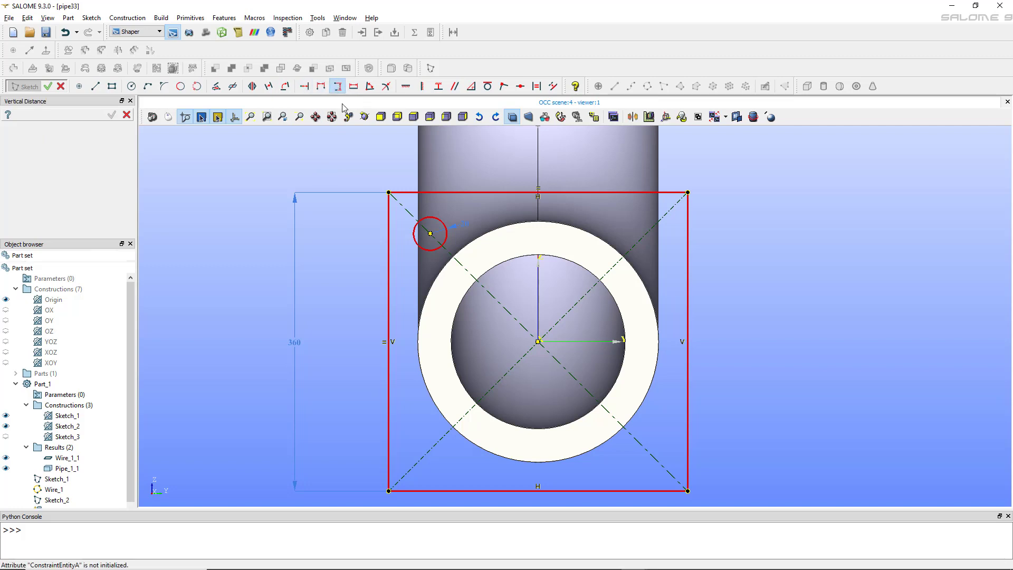
click(430, 233)
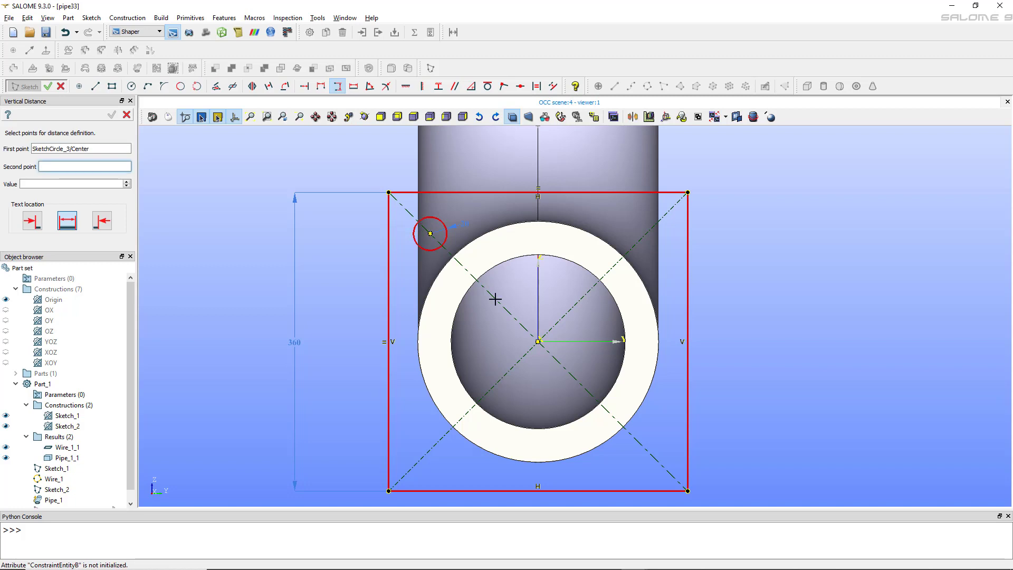
click(536, 341)
click(343, 260)
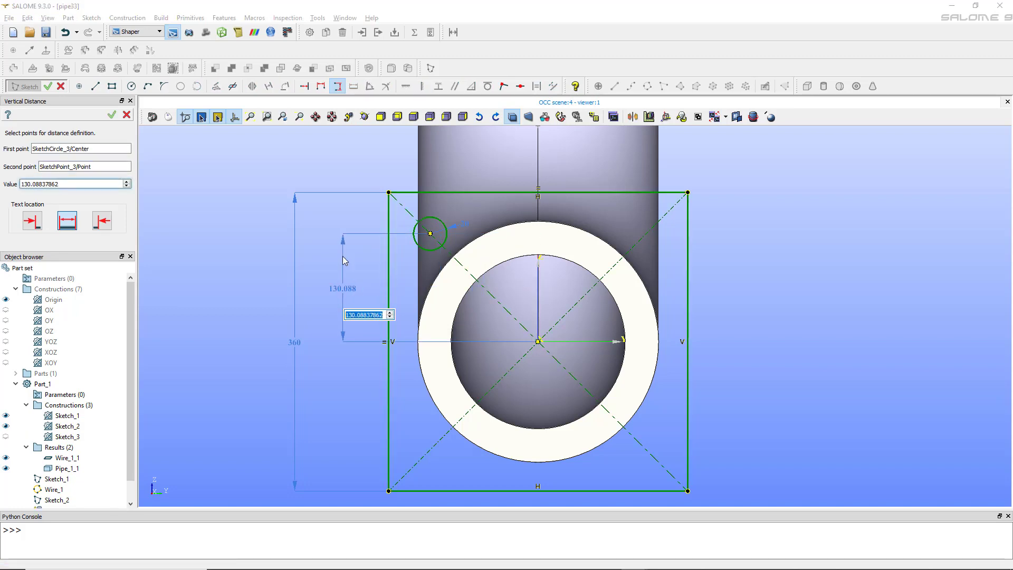
text(136.335)
key(Return)
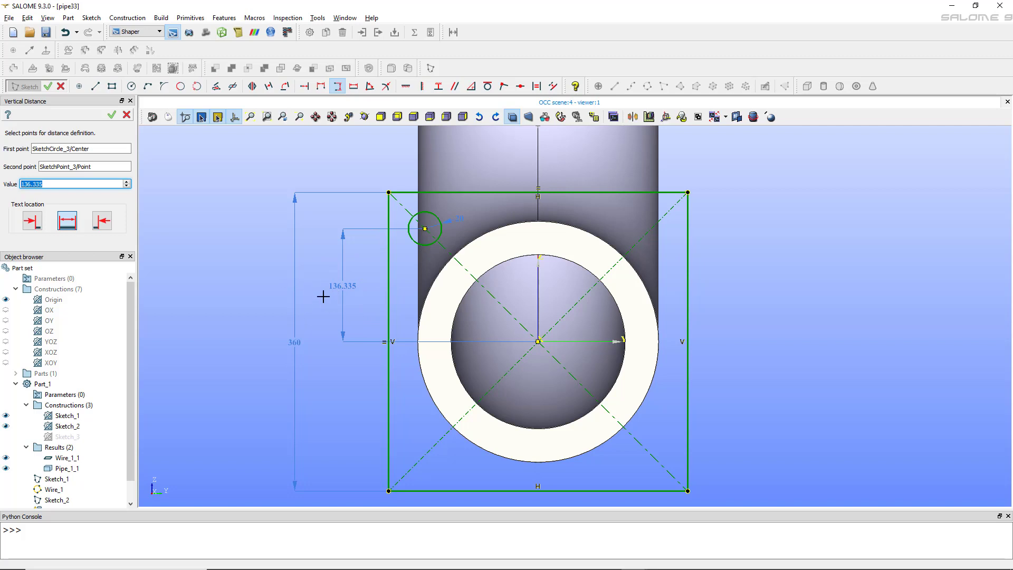
click(110, 114)
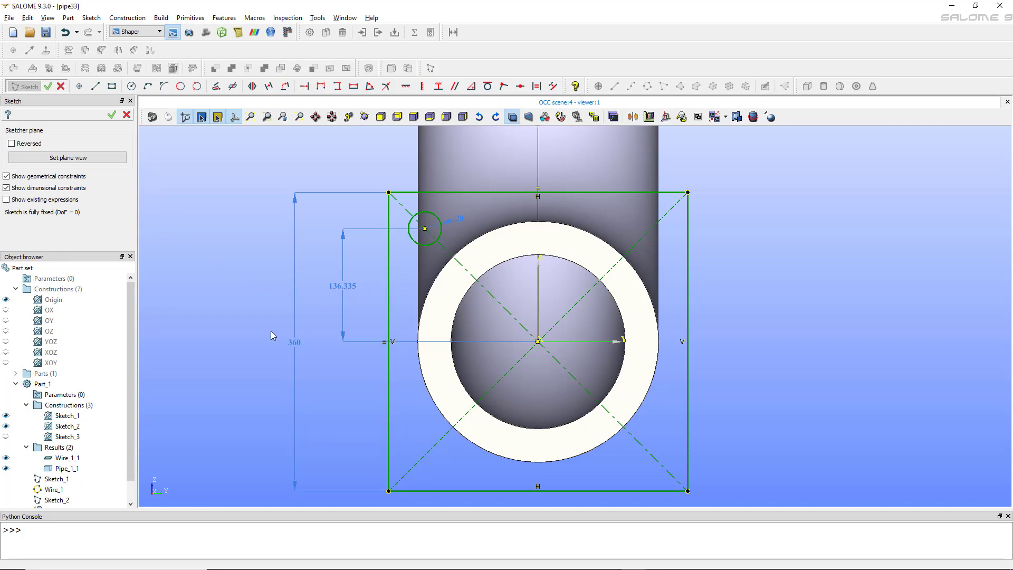
click(111, 115)
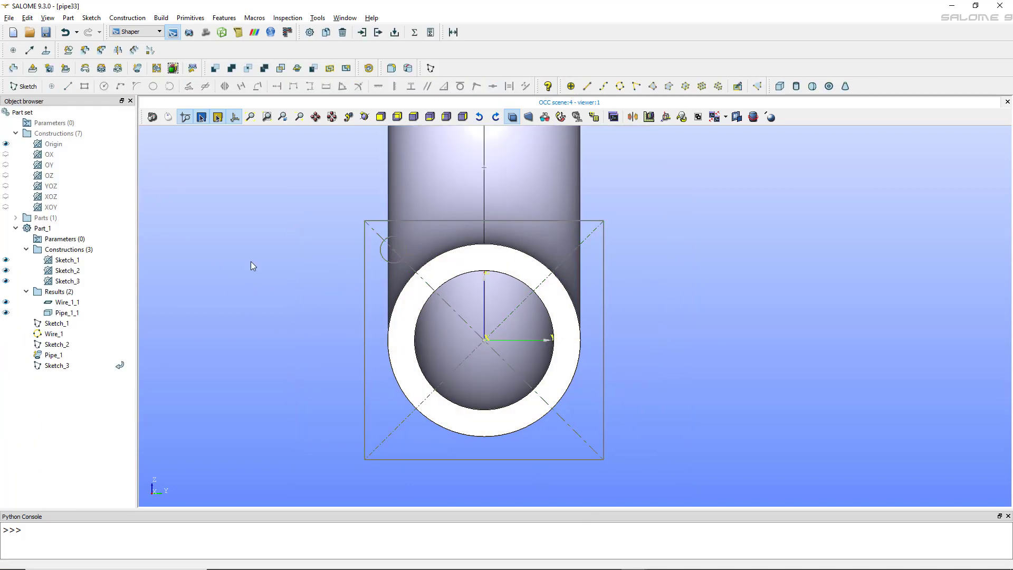
scroll(307, 317, down, 1)
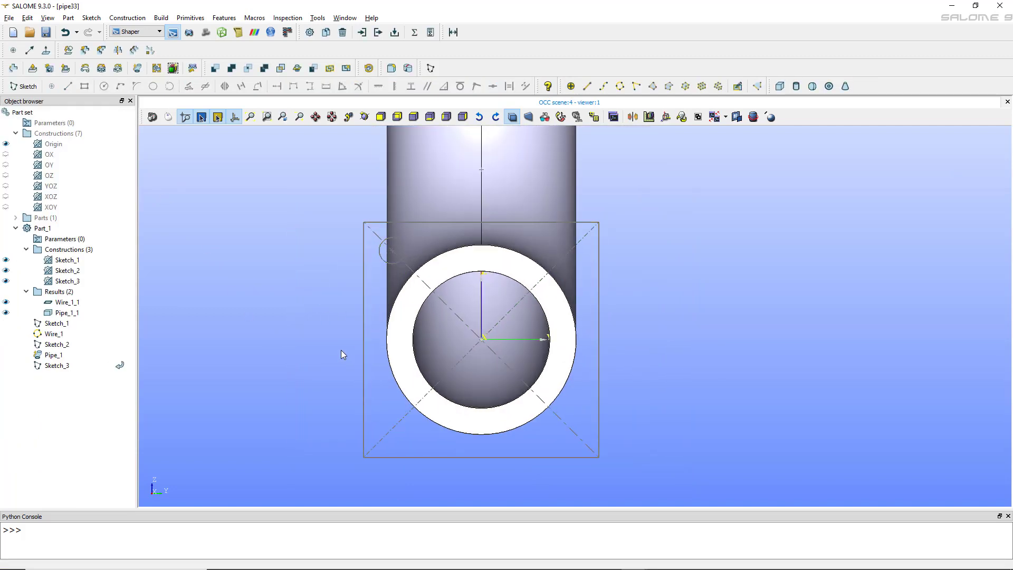
mouse_move(341, 349)
ctrl+right_down()
mouse_move(501, 359)
mouse_move(390, 371)
ctrl+right_up()
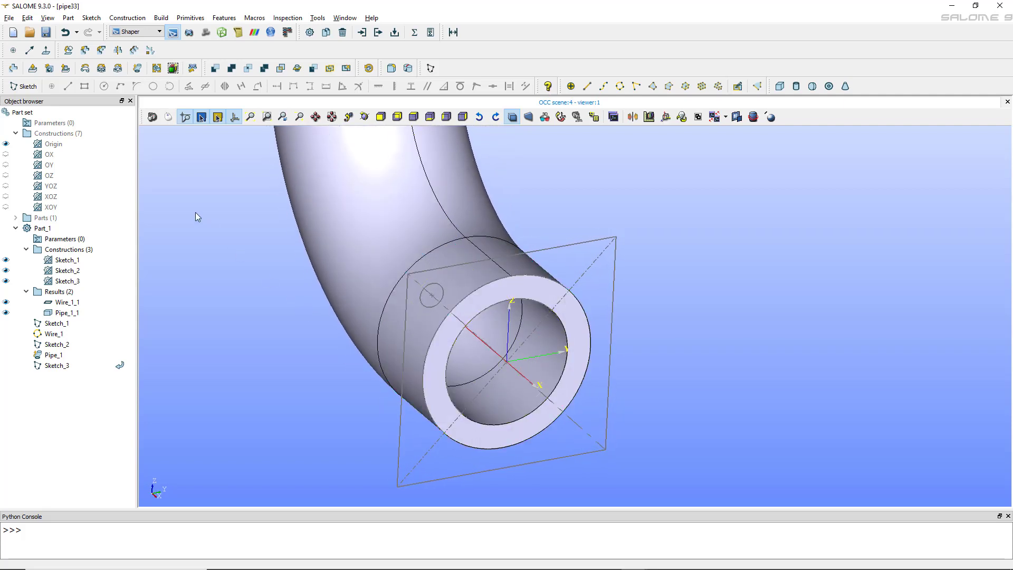
click(32, 69)
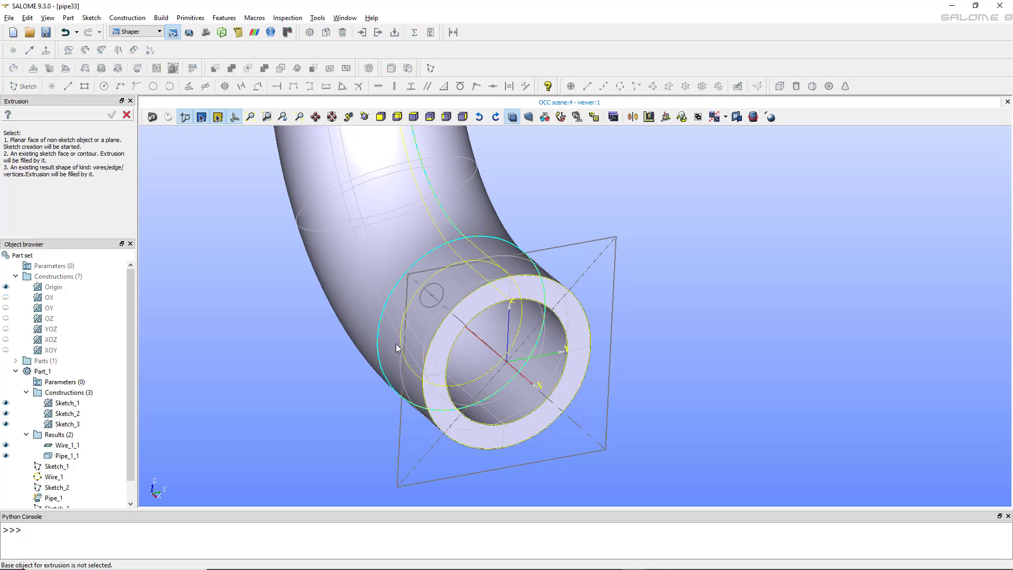
click(413, 353)
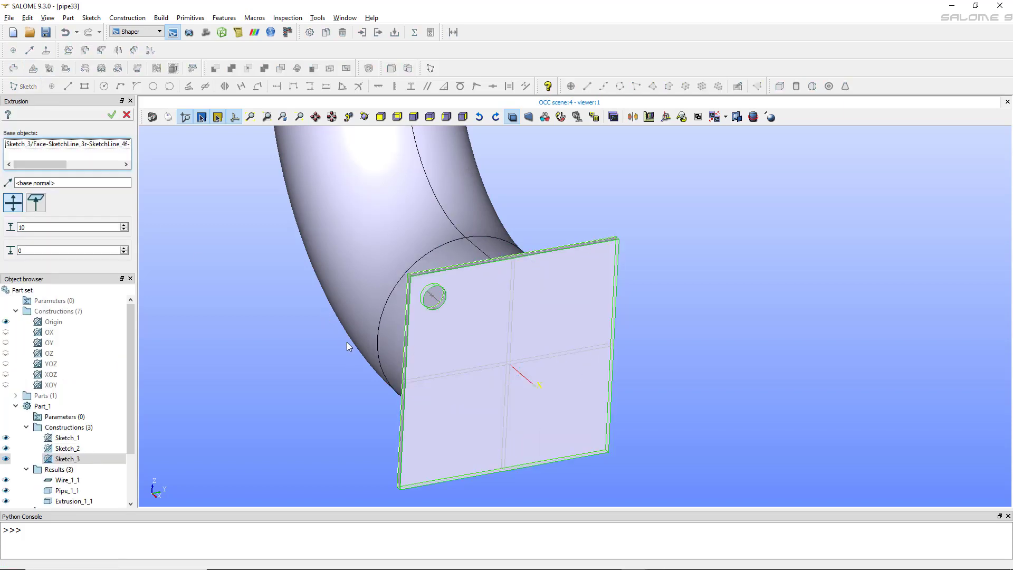
scroll(349, 363, down, 5)
scroll(350, 365, up, 5)
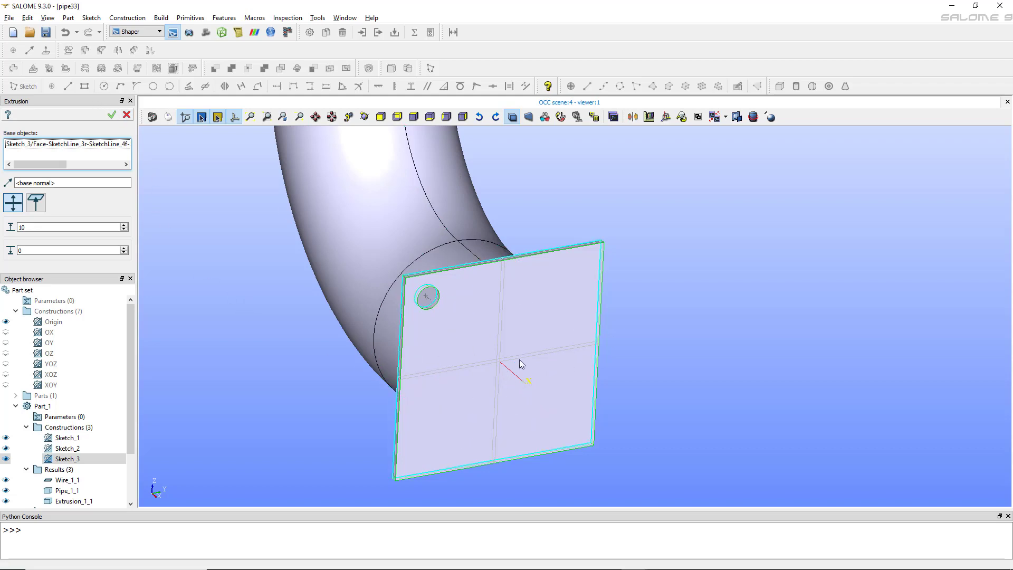
click(127, 115)
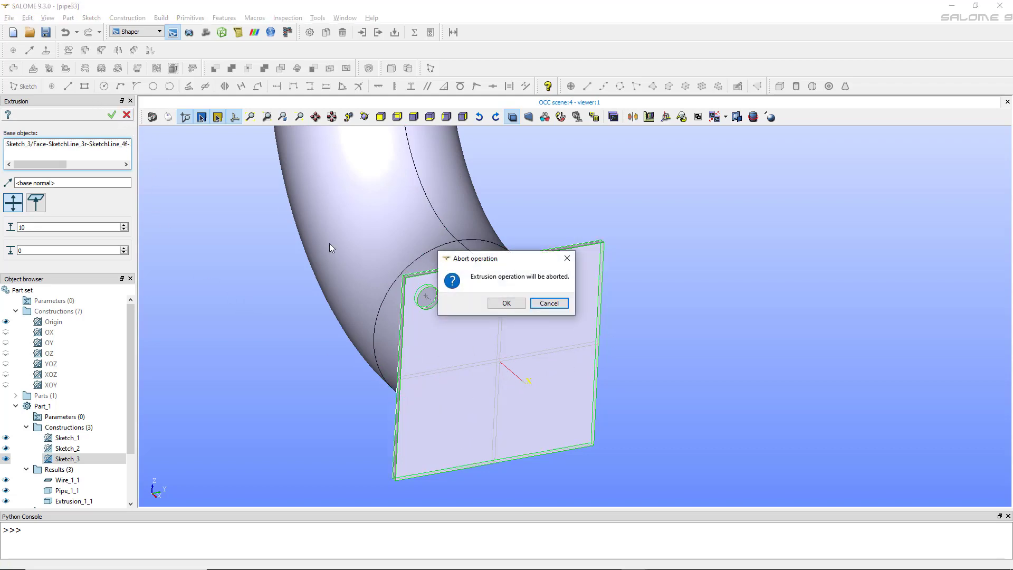
click(517, 304)
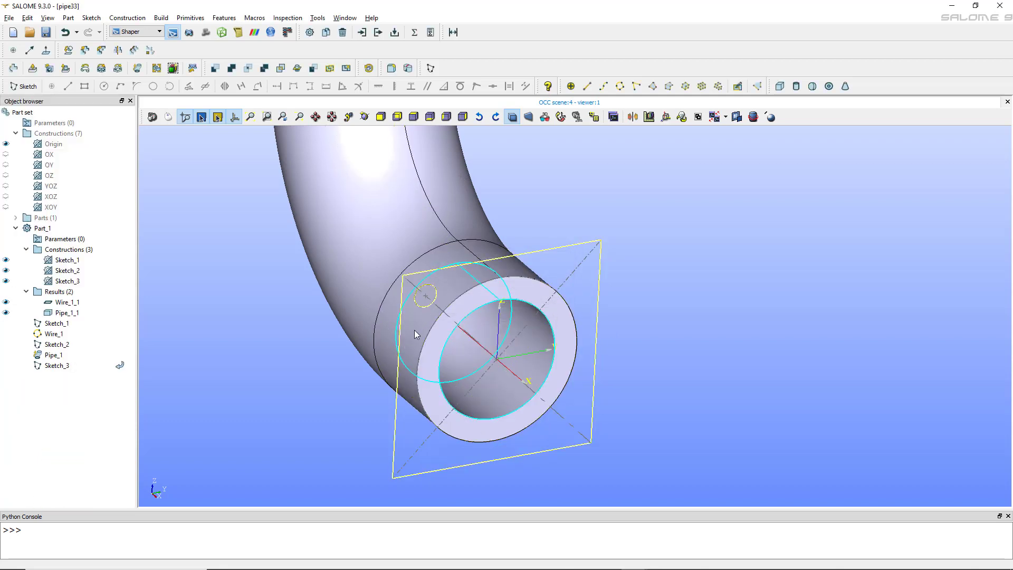
Step: Reopen Sketch_3, project the inner circular edge of the pipe's end face into the sketch result, and finish the sketch
right_click(69, 366)
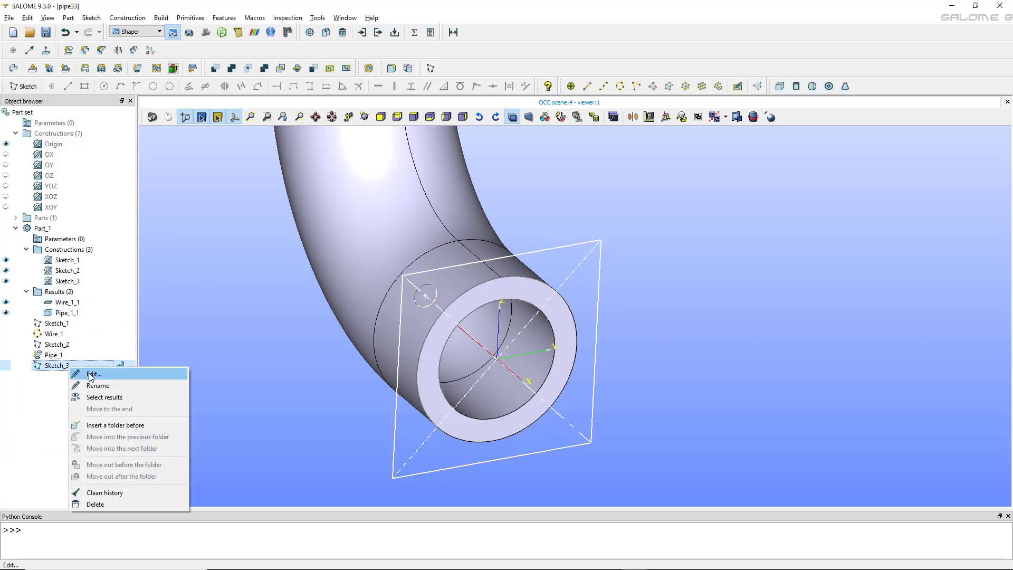
click(80, 373)
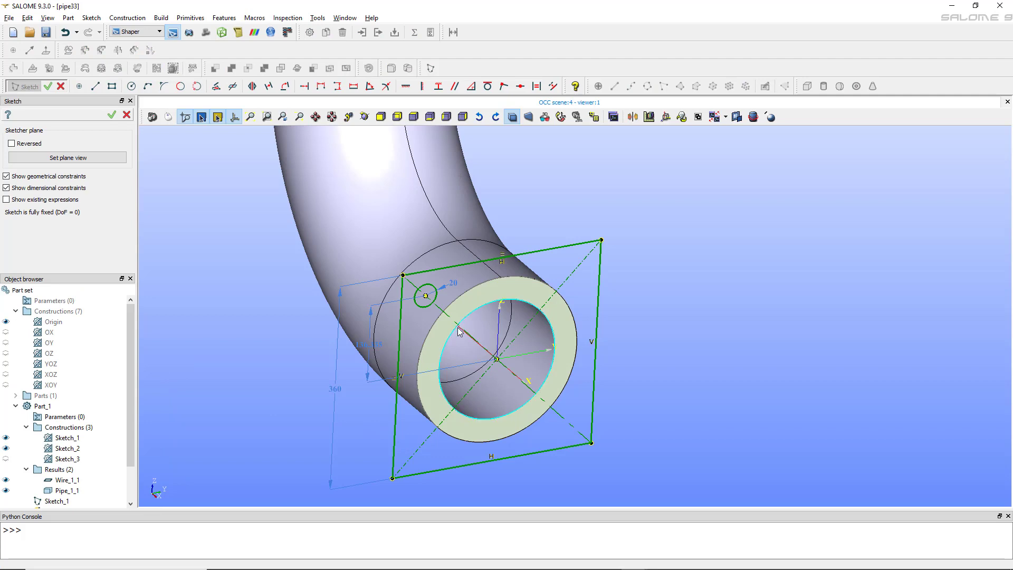
click(555, 359)
click(217, 87)
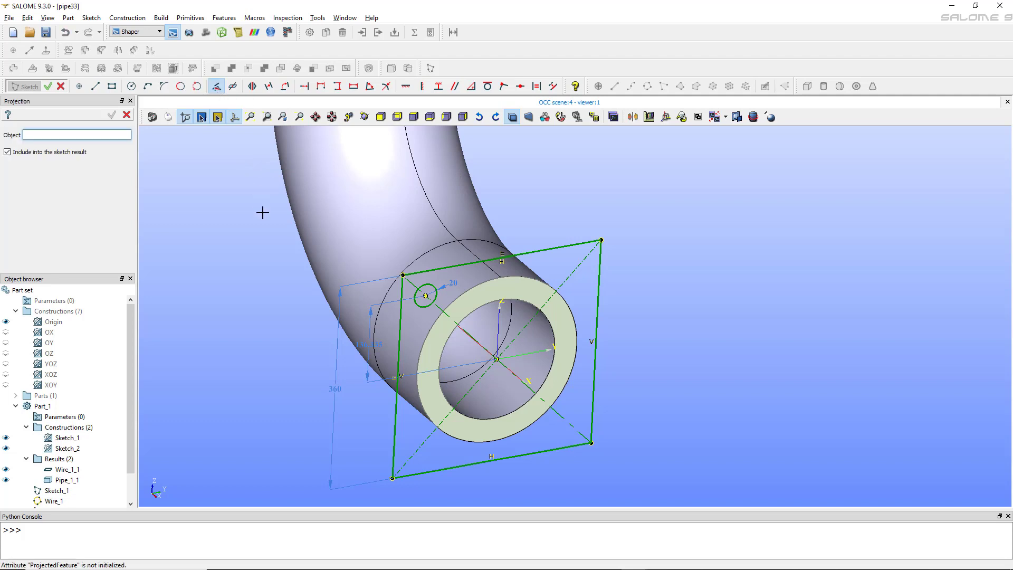
click(440, 361)
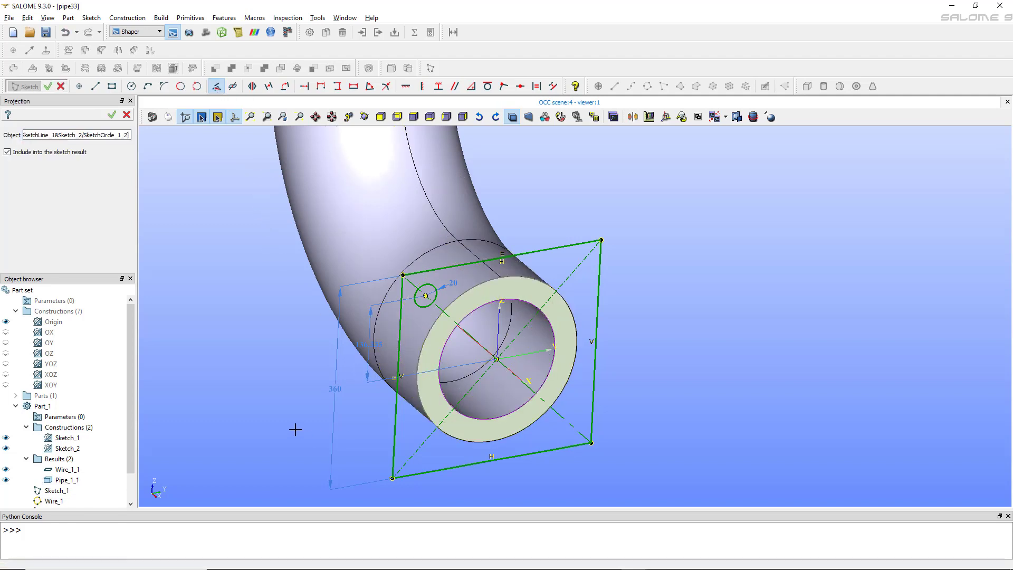
click(111, 116)
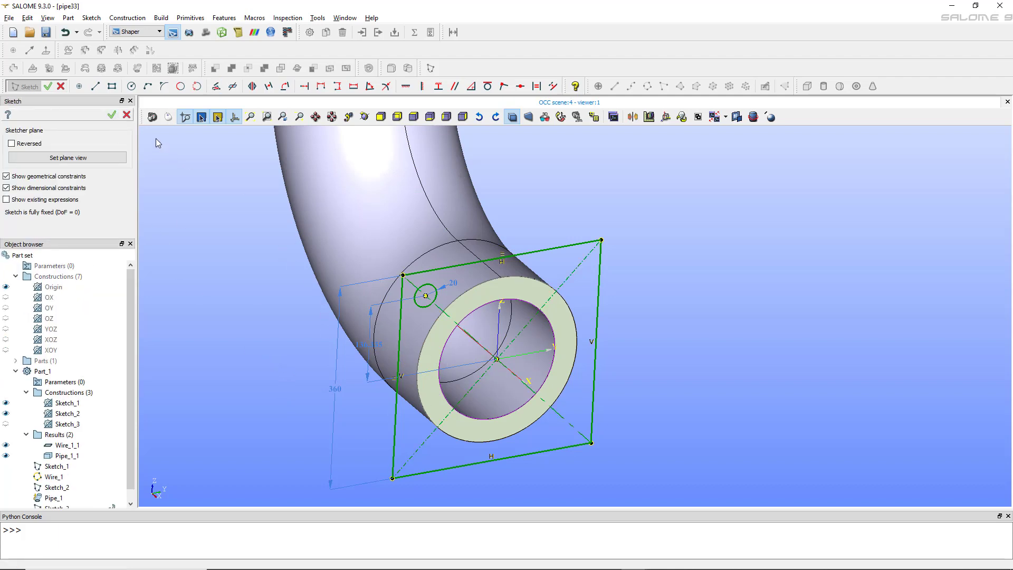
click(112, 115)
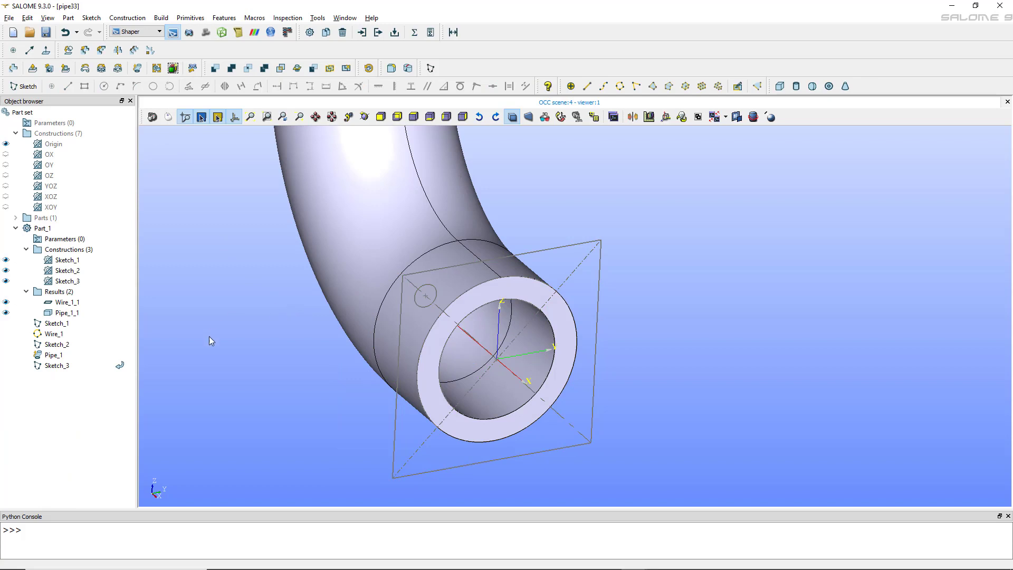
Step: Hide the pipe solid Pipe_1_1 and the pipe profile circles of Sketch_2
click(8, 315)
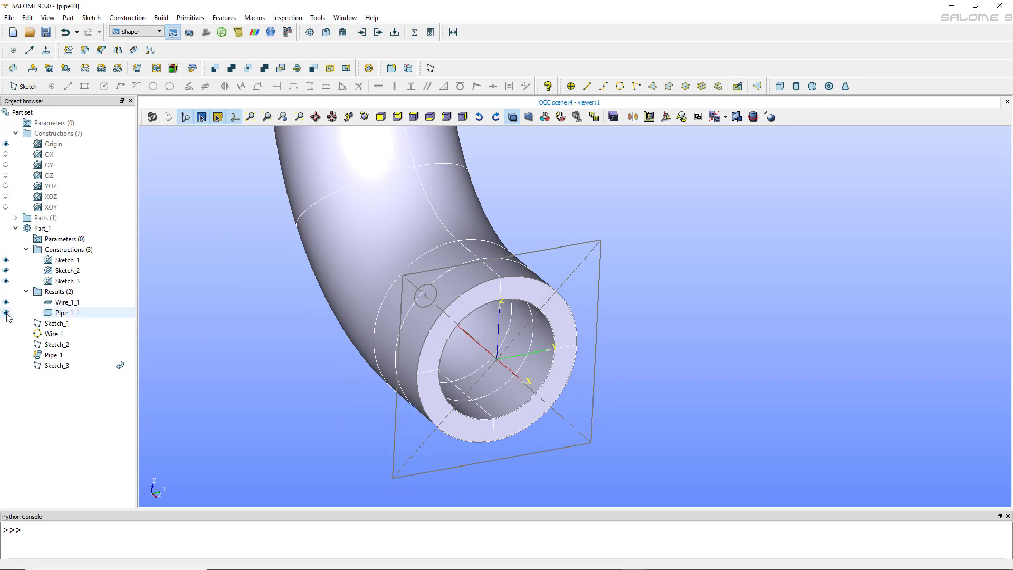
click(6, 313)
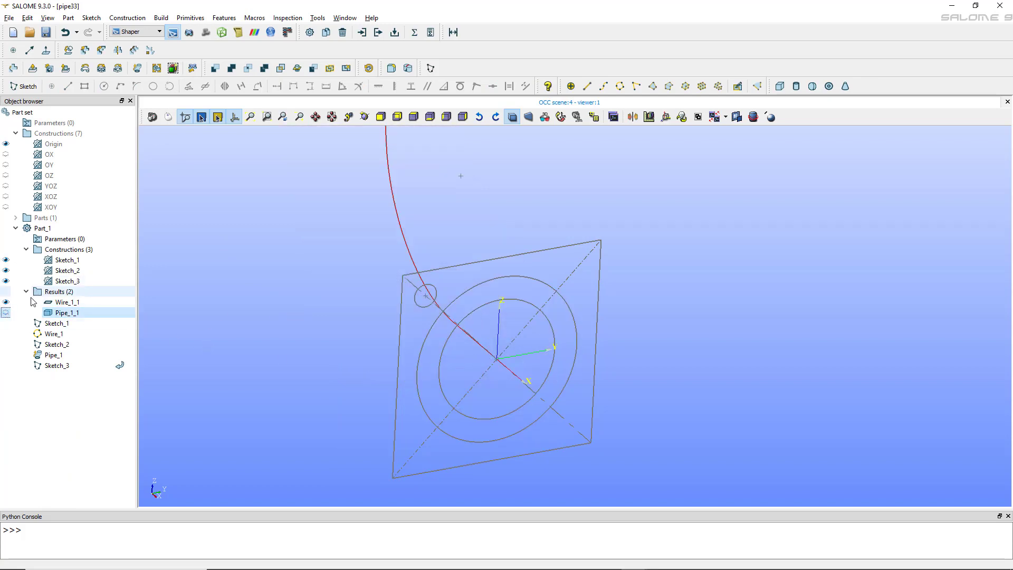
click(6, 270)
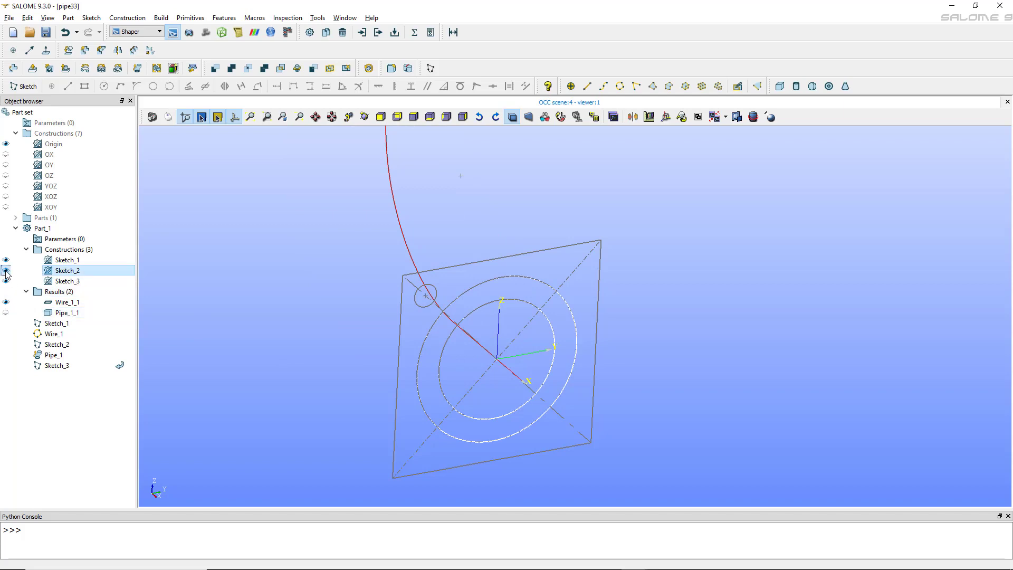
Step: With Sketch_2 hidden and Pipe_1_1 shown, extrude Sketch_3's square flange face and small corner circle 50 backward and 0 forward along the base normal
click(6, 270)
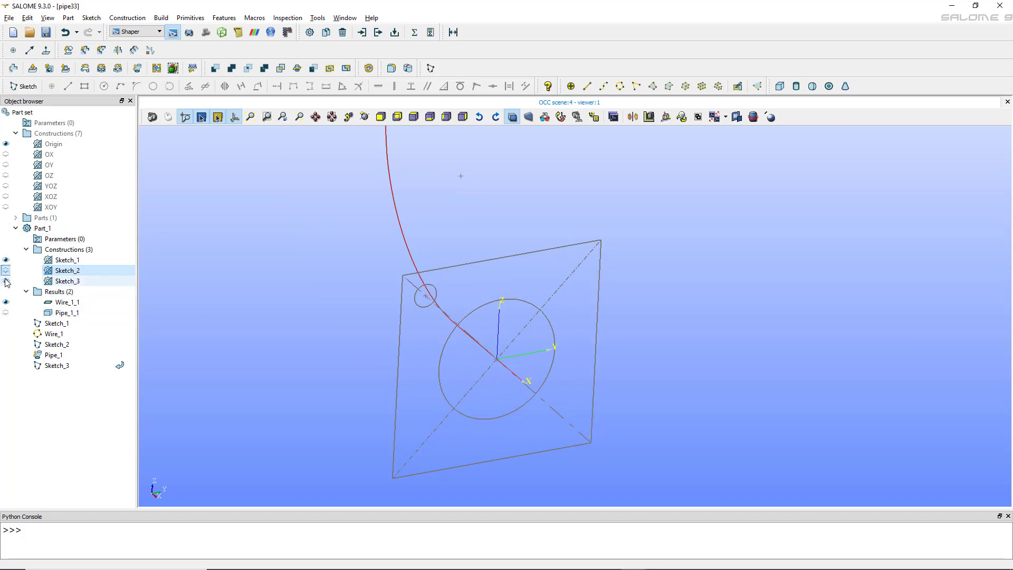
click(5, 313)
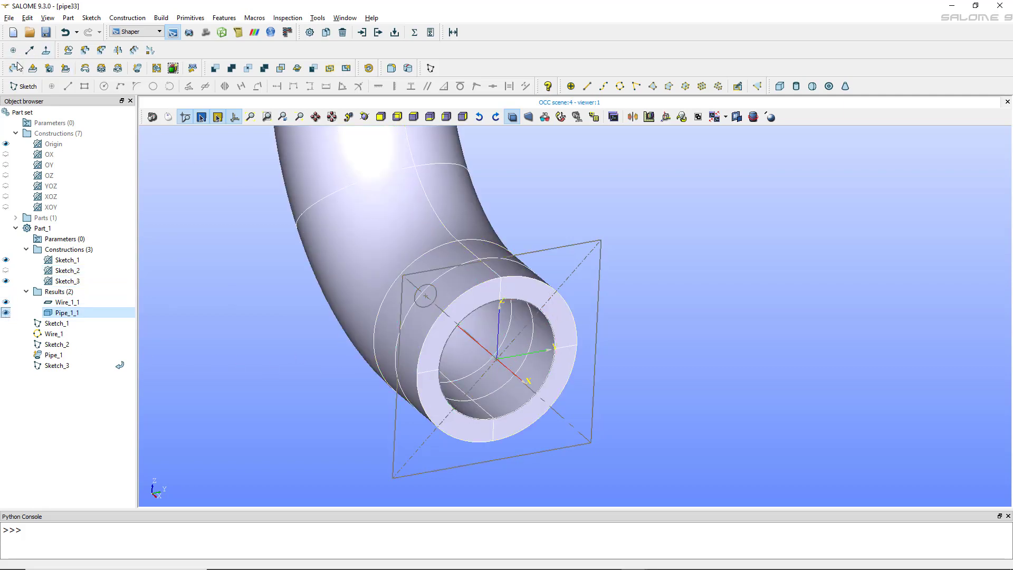
click(32, 69)
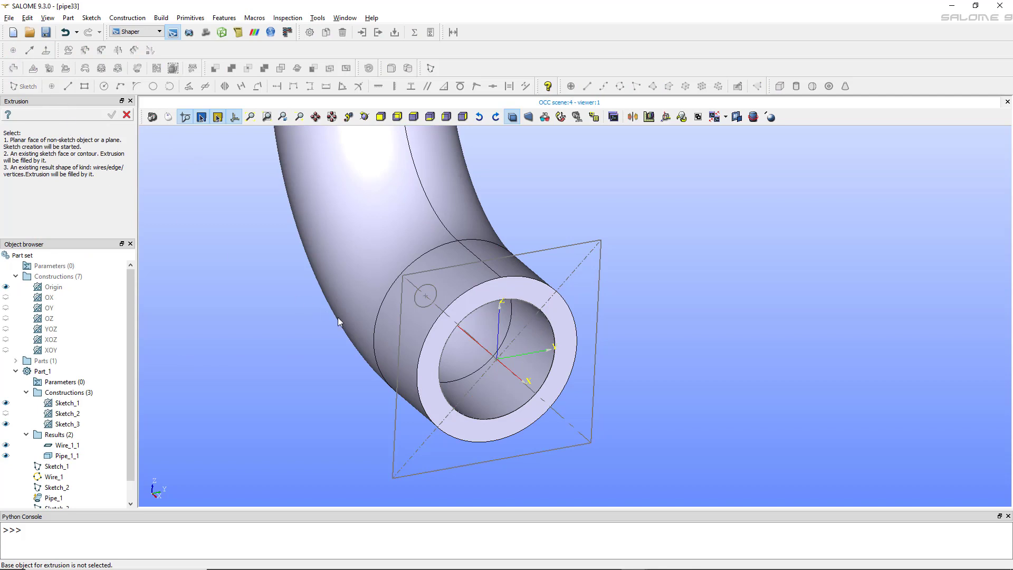
click(425, 337)
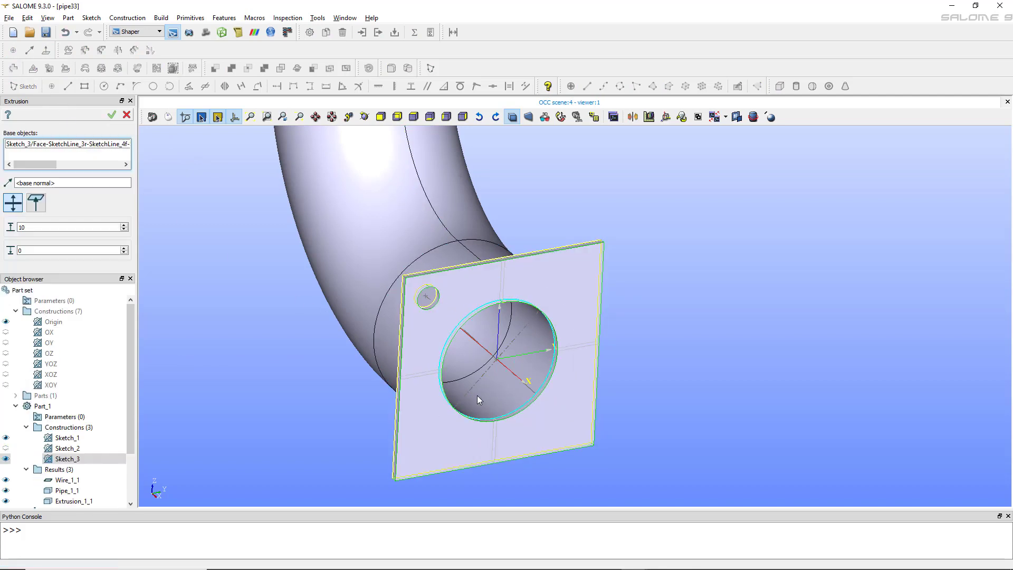
shift+click(433, 297)
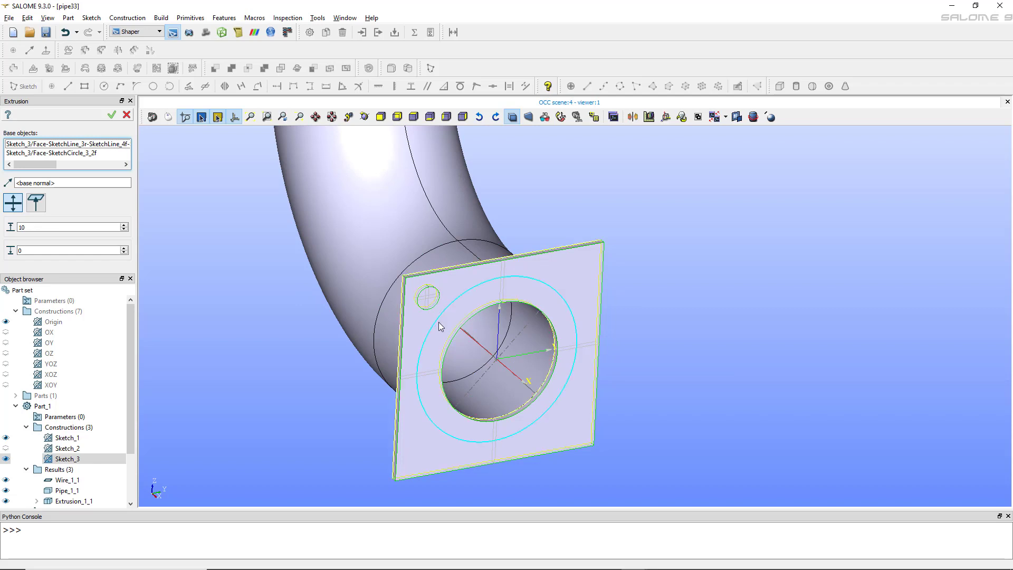
double_click(41, 251)
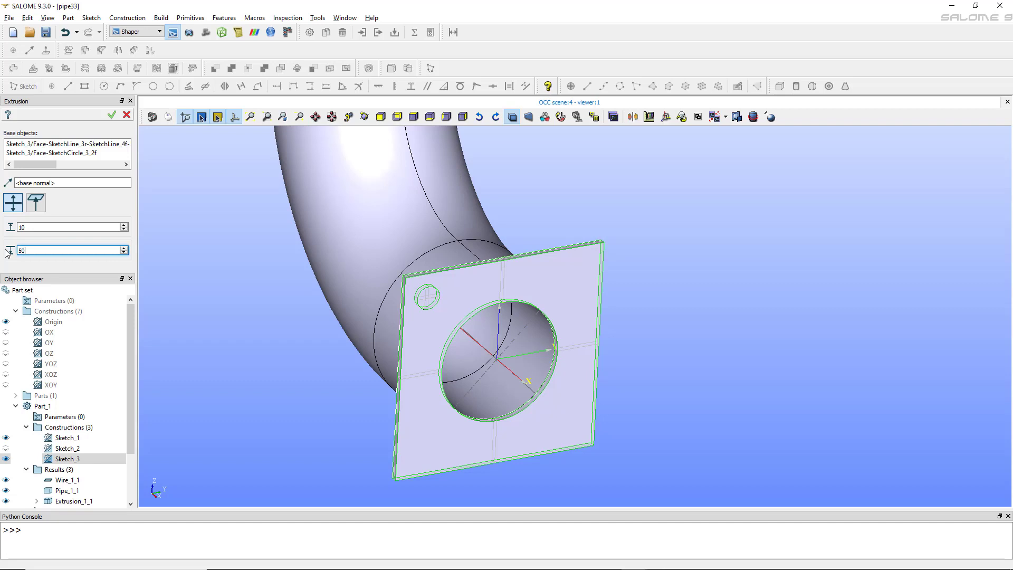
double_click(55, 228)
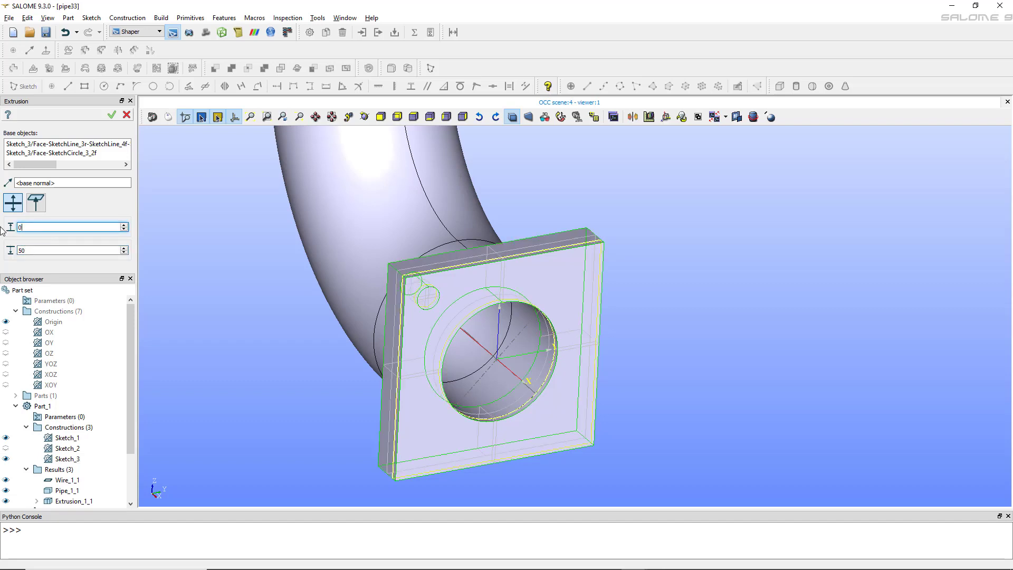
scroll(255, 390, down, 3)
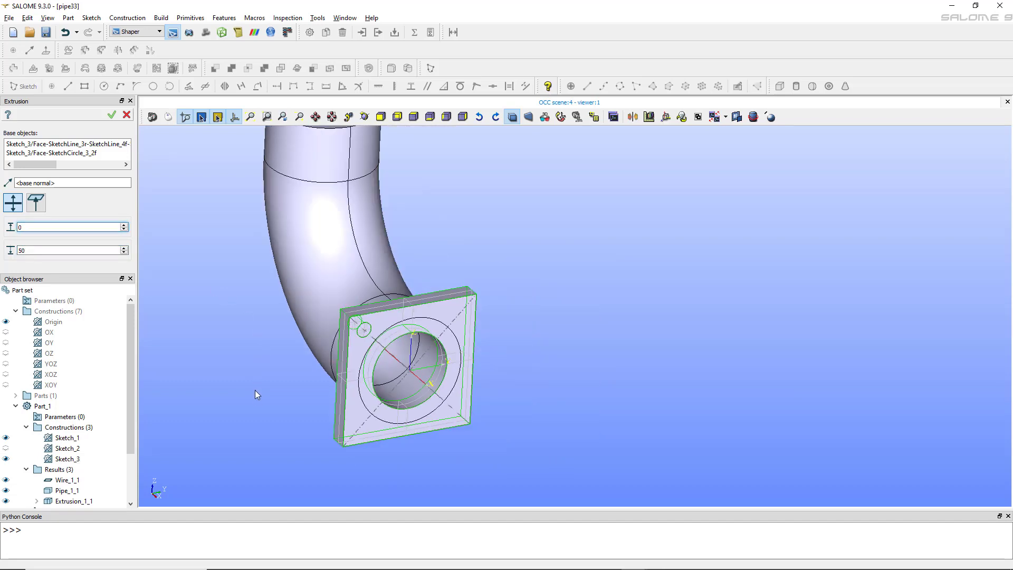
scroll(254, 390, up, 3)
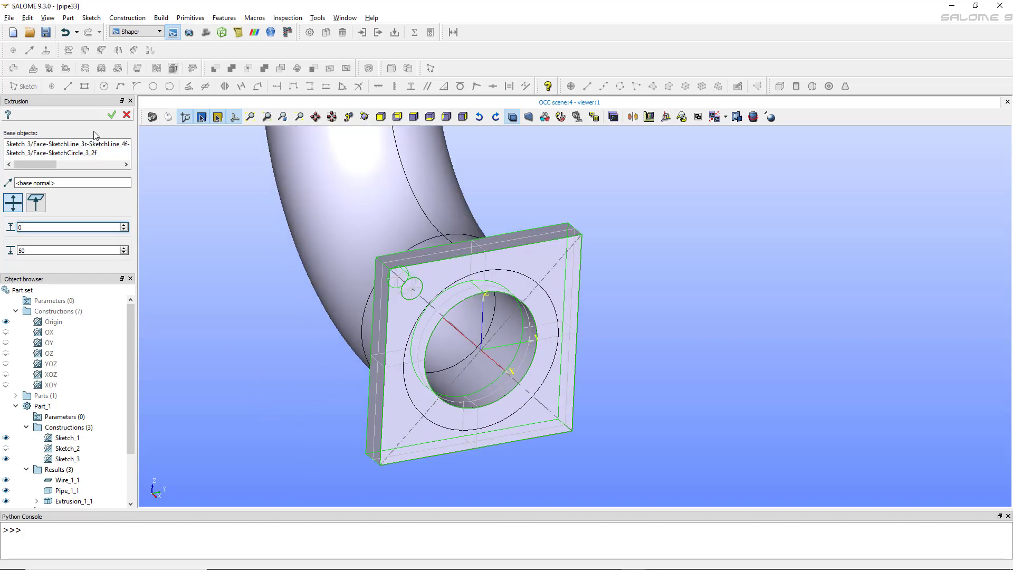
click(111, 115)
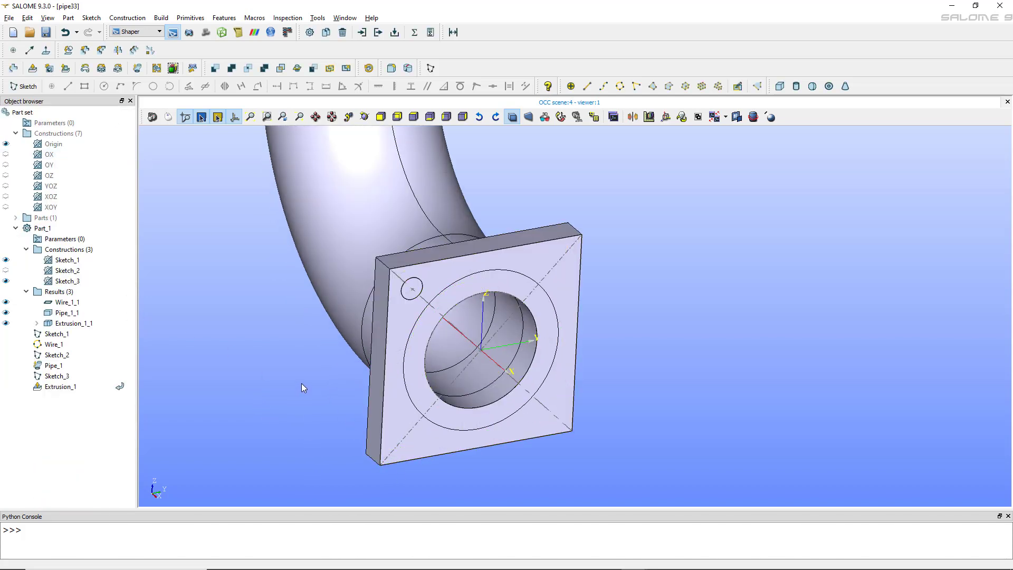
scroll(301, 387, down, 1)
scroll(303, 391, up, 1)
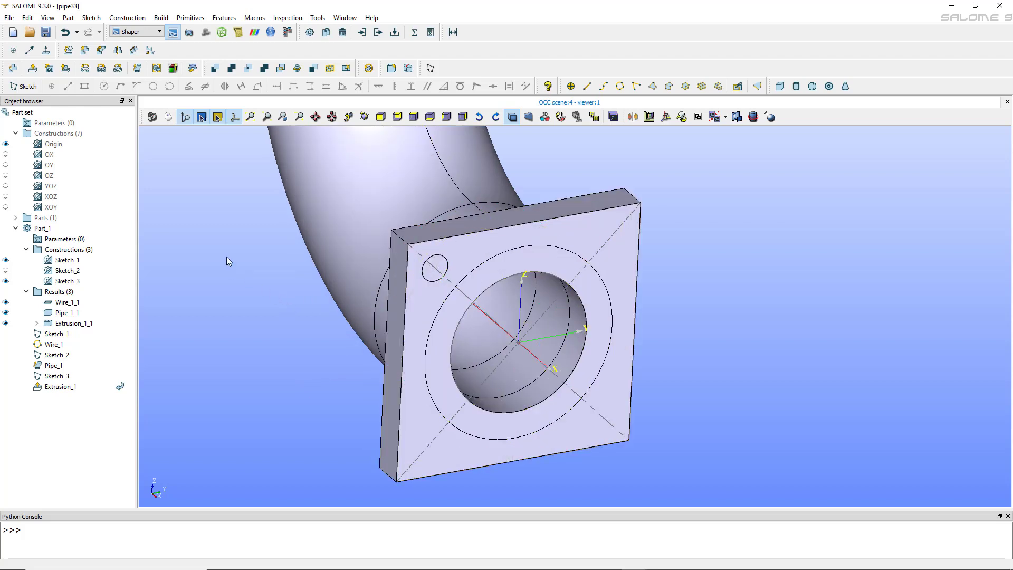
click(6, 323)
click(7, 323)
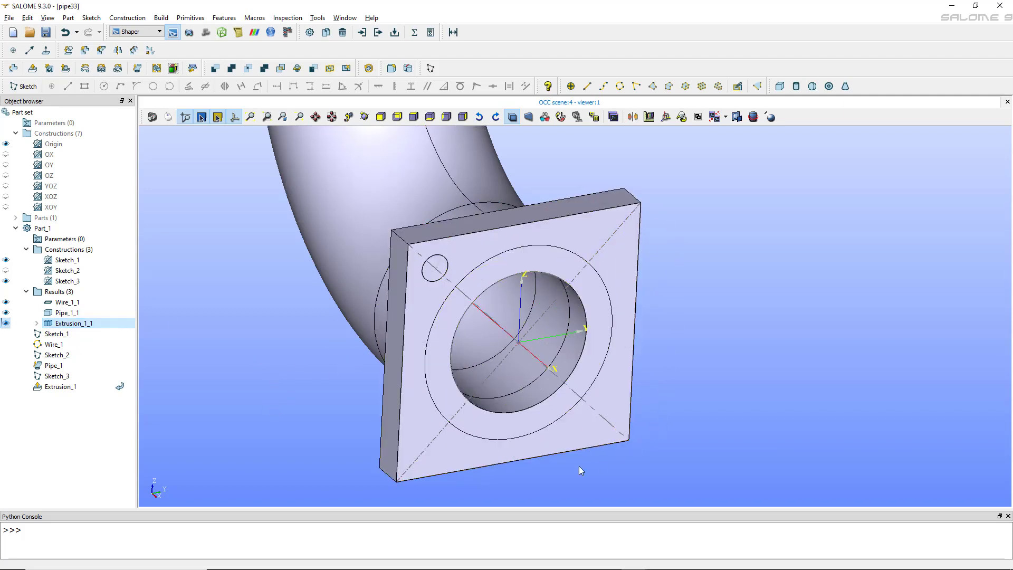
click(475, 221)
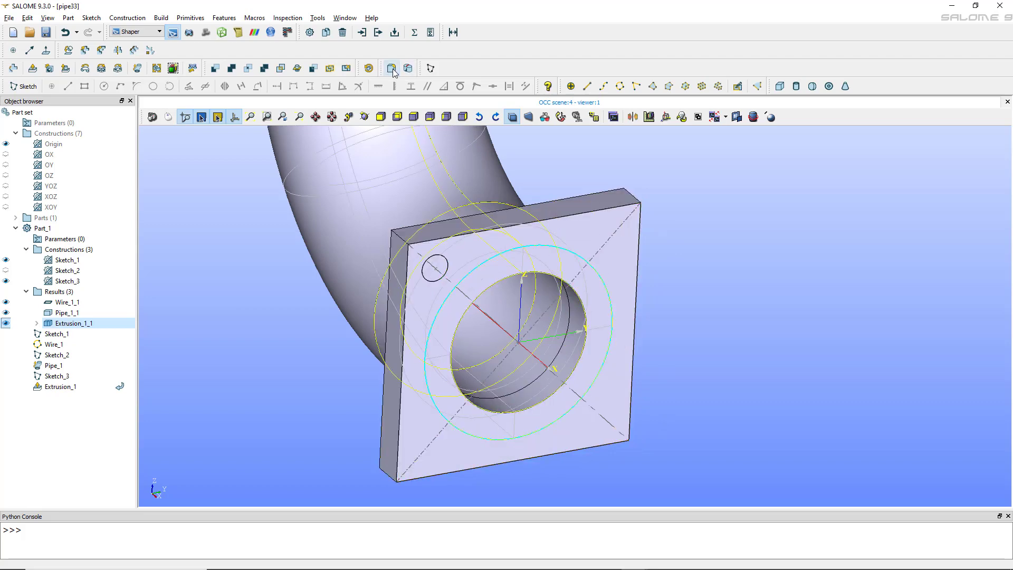
Step: Start a fillet on the extruded flange with its two upper corner edges along the thickness
click(391, 69)
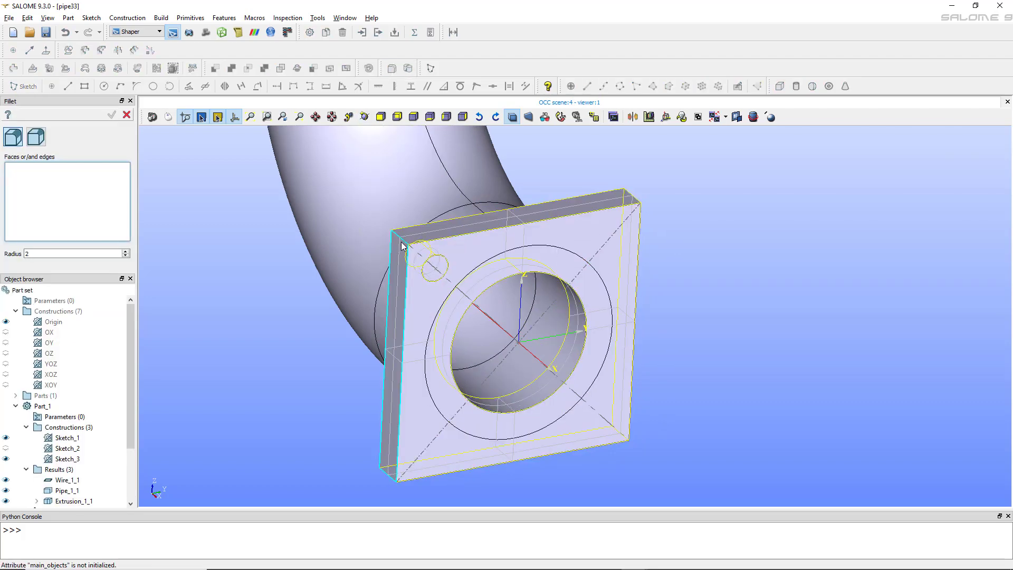
scroll(401, 242, up, 5)
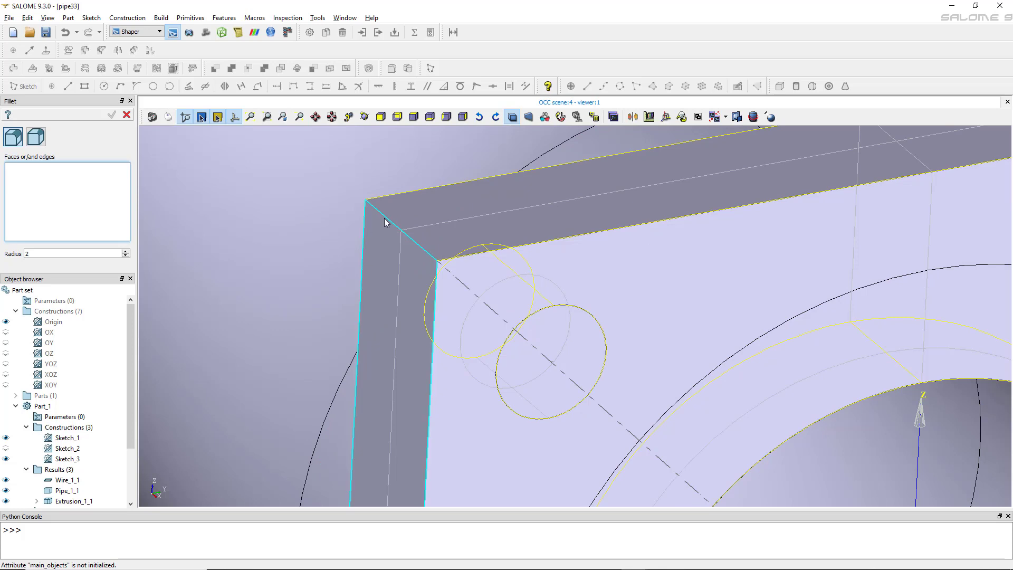
click(387, 221)
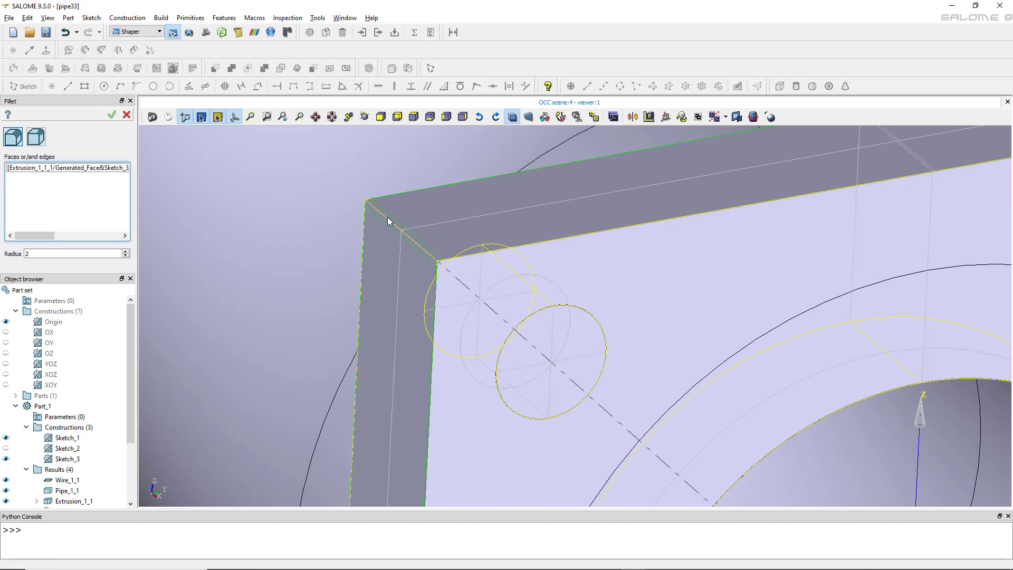
scroll(395, 228, down, 5)
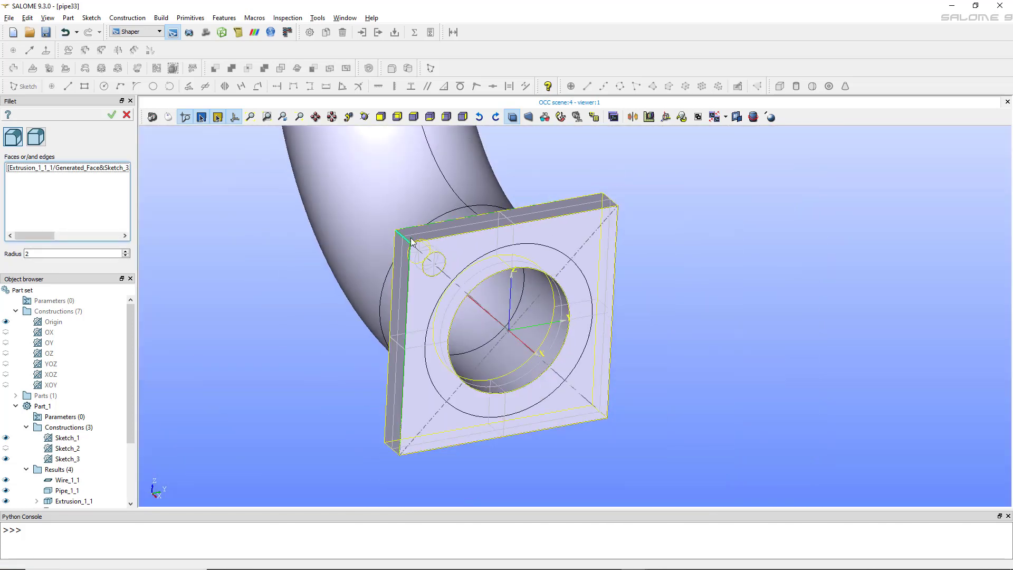
ctrl+right_drag(412, 241, 682, 204)
scroll(526, 217, up, 5)
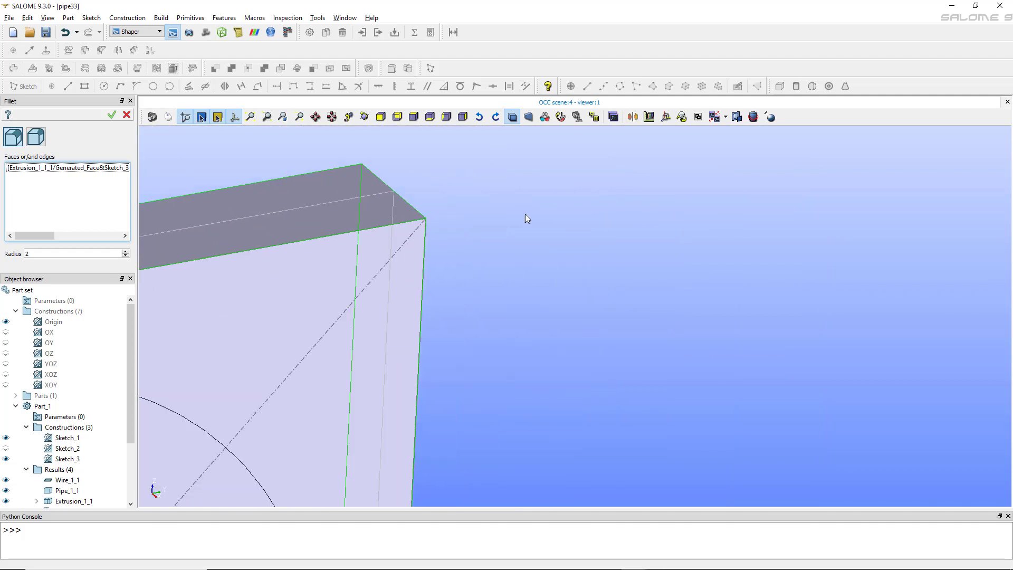
click(379, 179)
scroll(388, 207, down, 5)
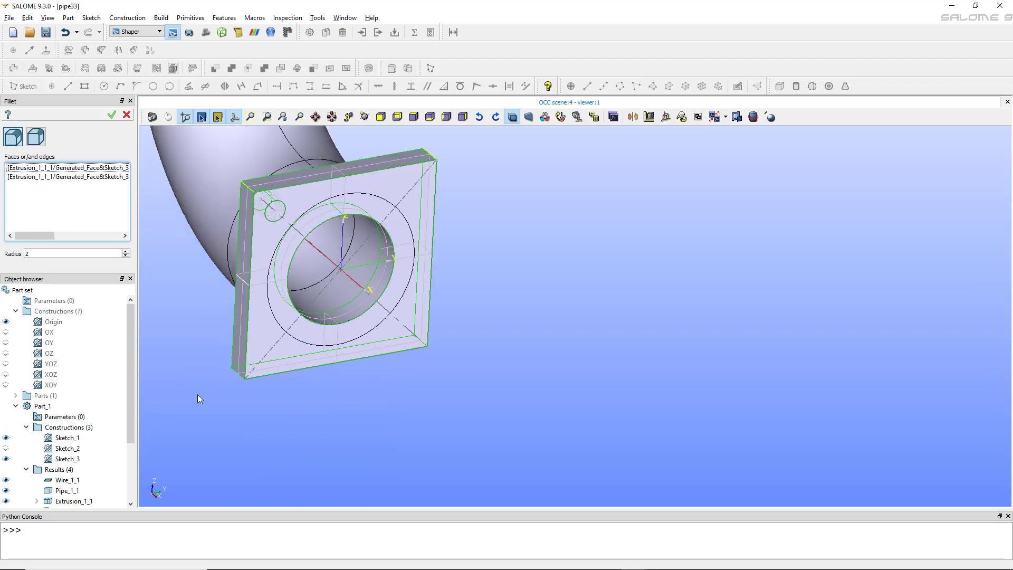
Step: Add the flange's two lower corner edges along the thickness to the fillet
scroll(205, 391, up, 5)
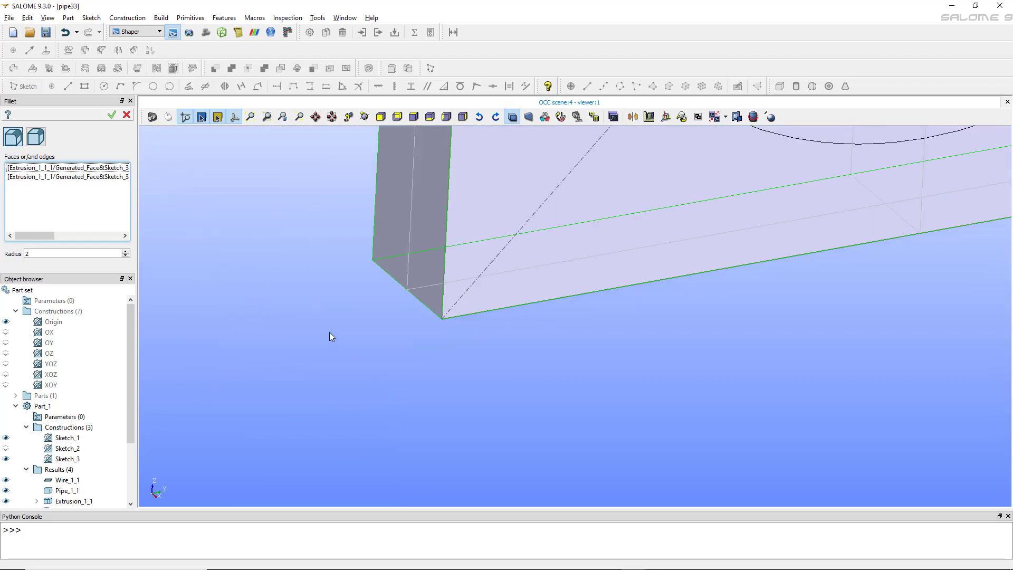
click(419, 300)
scroll(419, 300, down, 5)
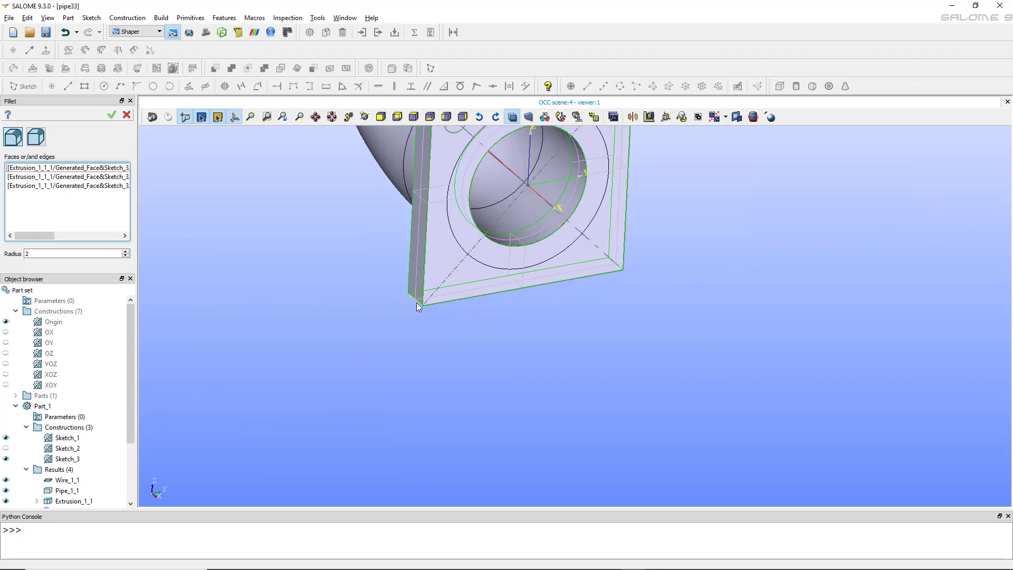
ctrl+right_drag(655, 296, 598, 302)
scroll(591, 289, up, 5)
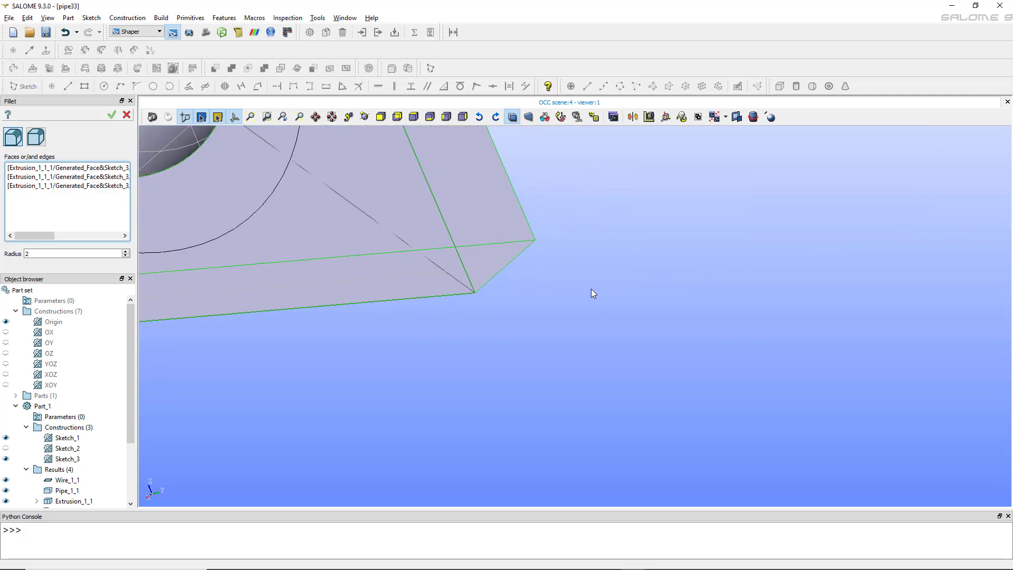
click(517, 255)
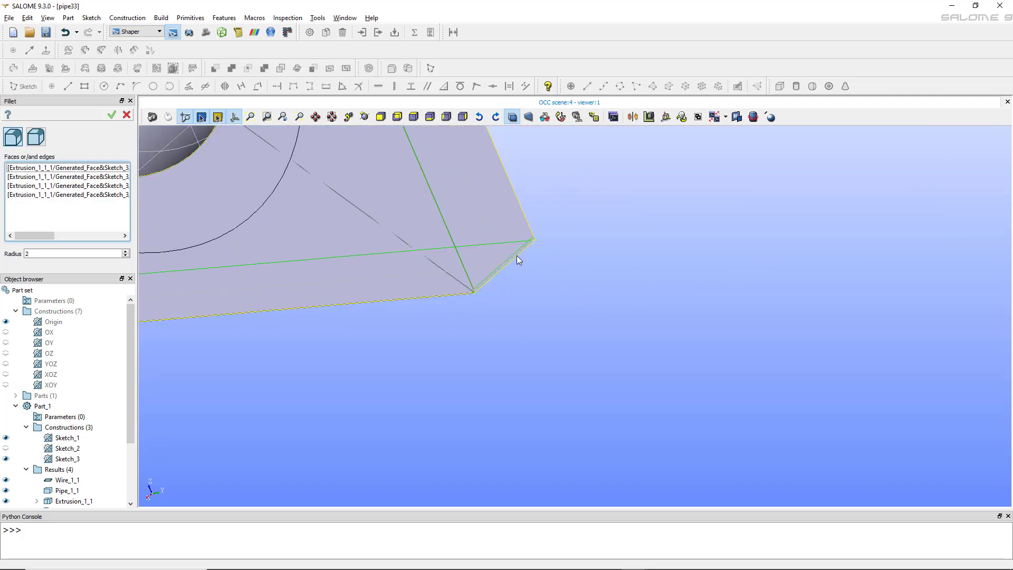
Step: Set the fillet radius and apply it to the flange's four corner edges
click(29, 254)
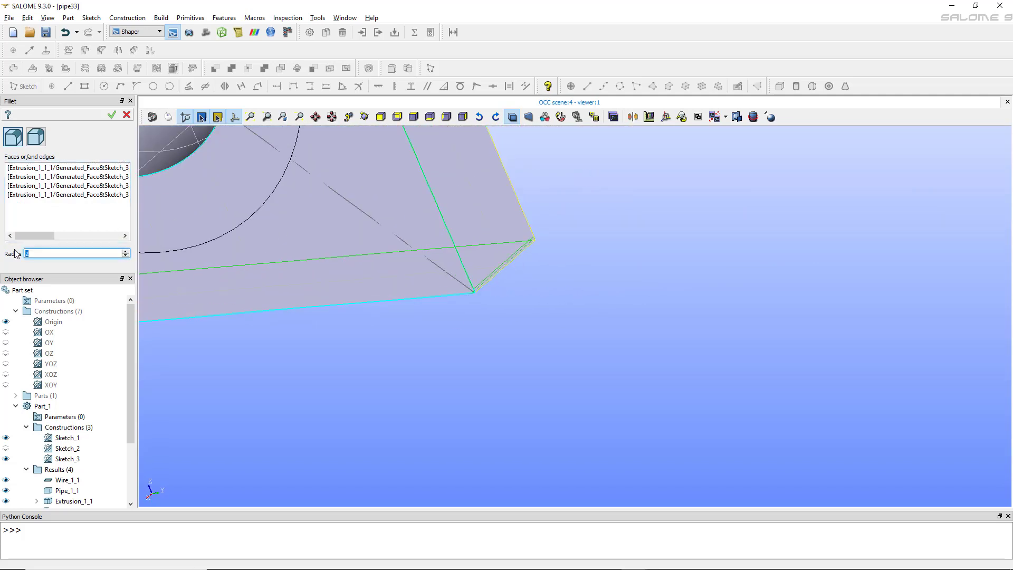
text(0)
click(111, 115)
scroll(450, 230, down, 5)
middle_drag(450, 230, 541, 266)
scroll(546, 272, up, 5)
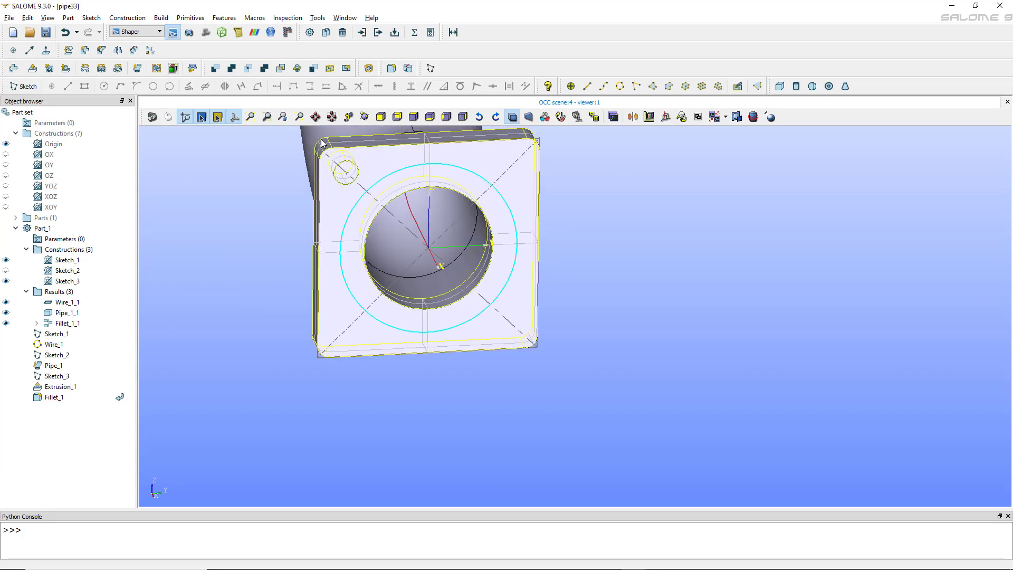
middle_drag(398, 314, 478, 369)
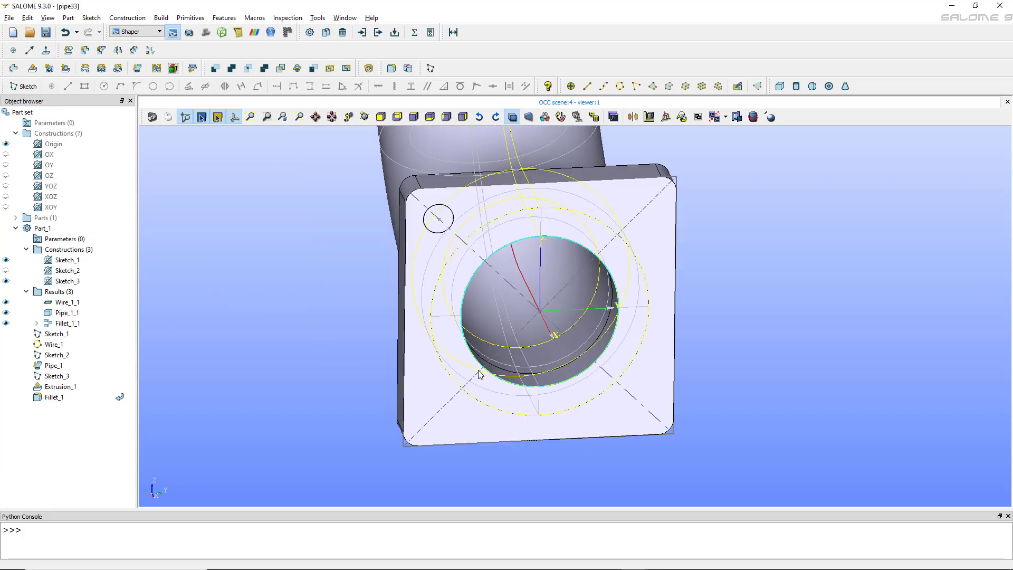
scroll(477, 369, up, 3)
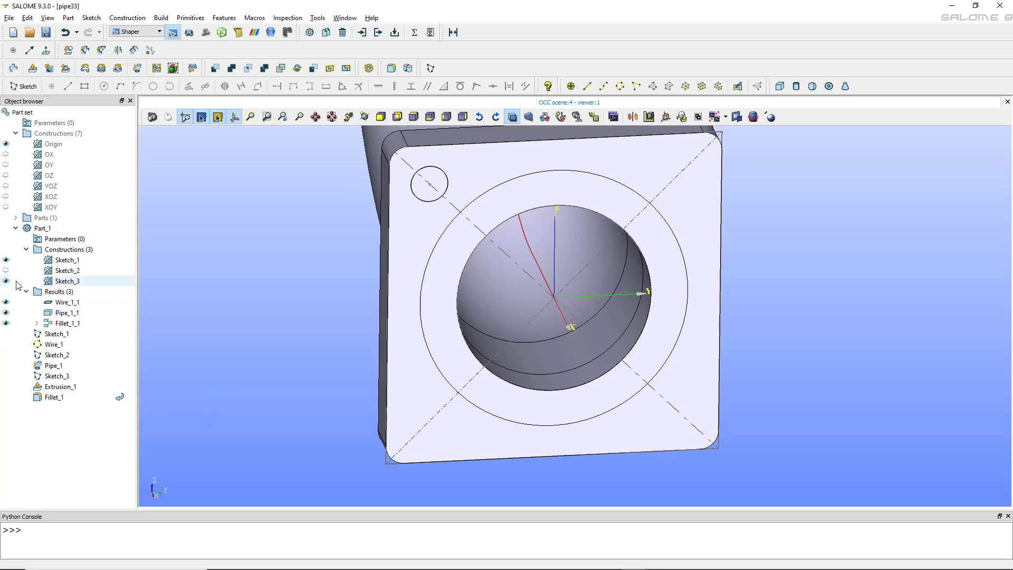
Step: Hide the filleted flange Fillet_1_1 and extrude Sketch_3's small corner circle 50 backward and 0 forward along the base normal
click(6, 323)
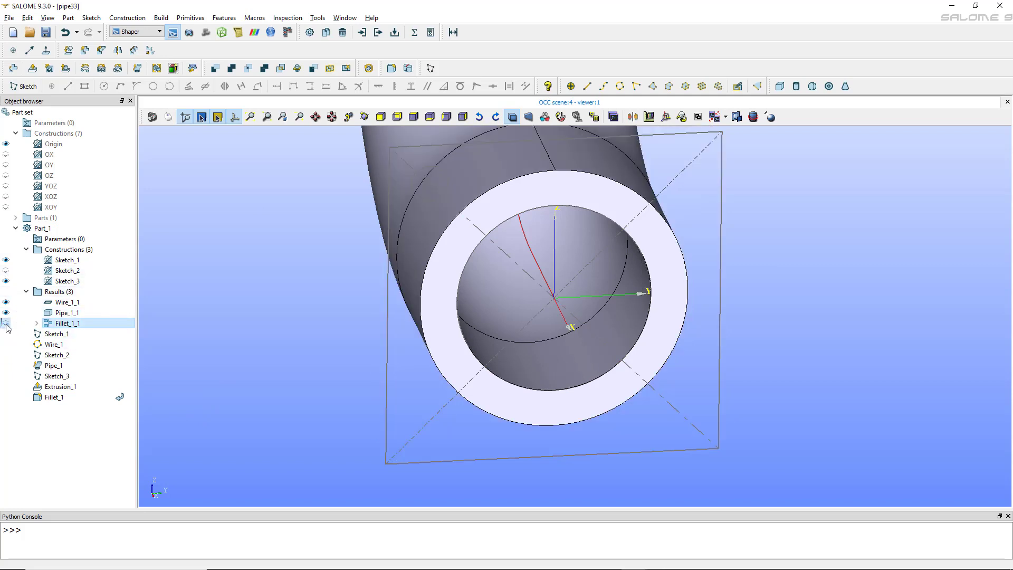
click(32, 68)
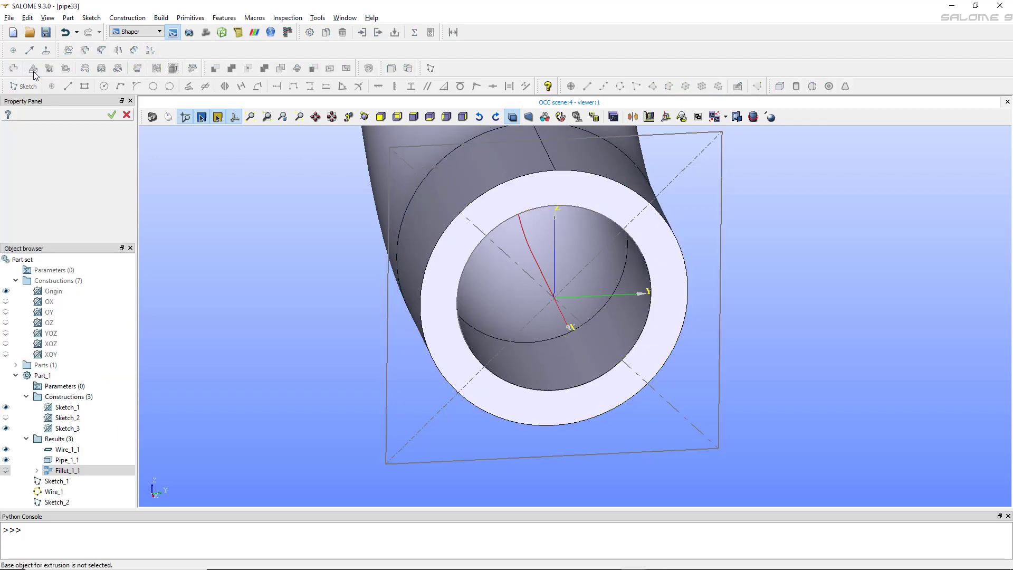
click(431, 194)
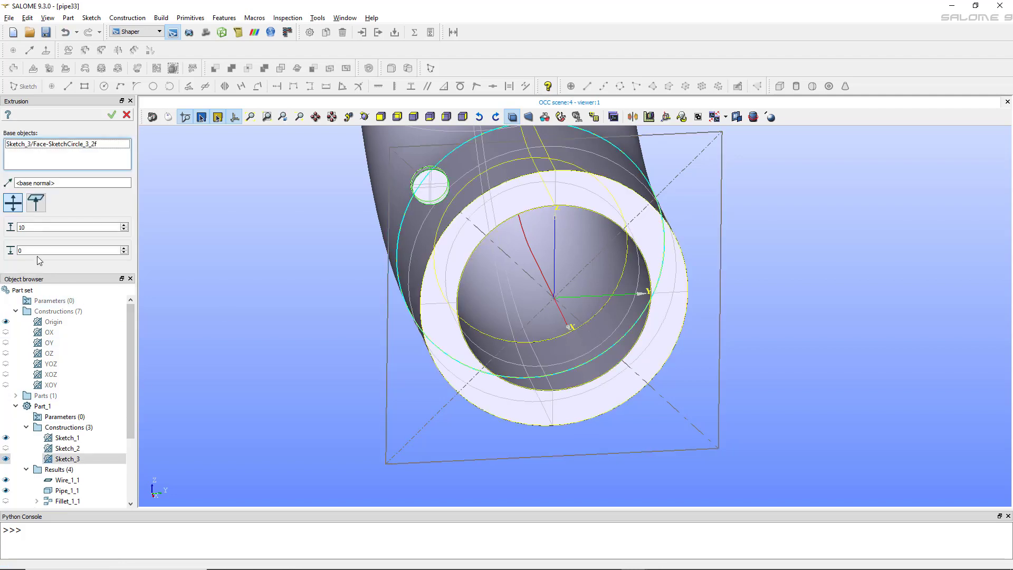
click(36, 251)
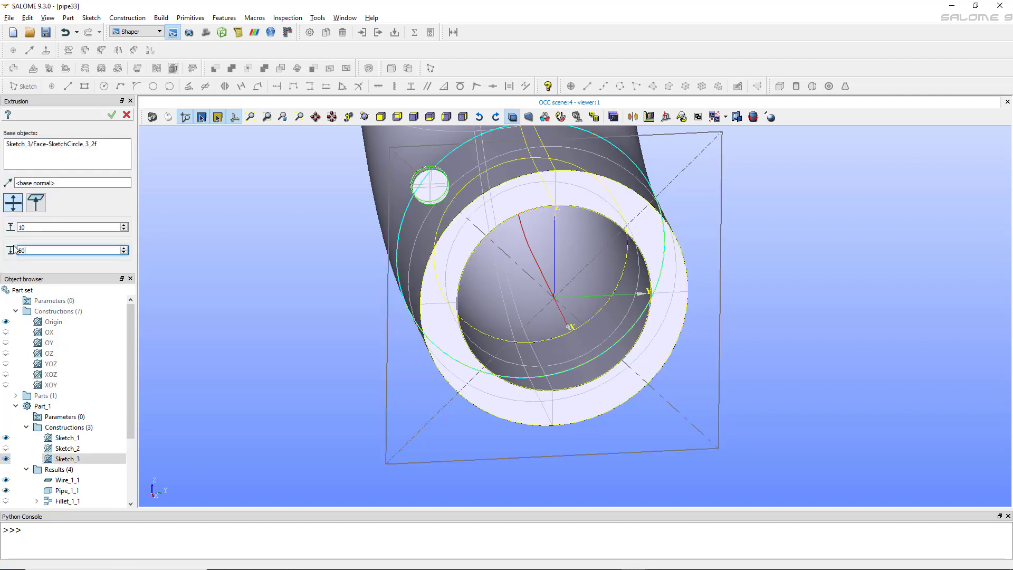
click(18, 227)
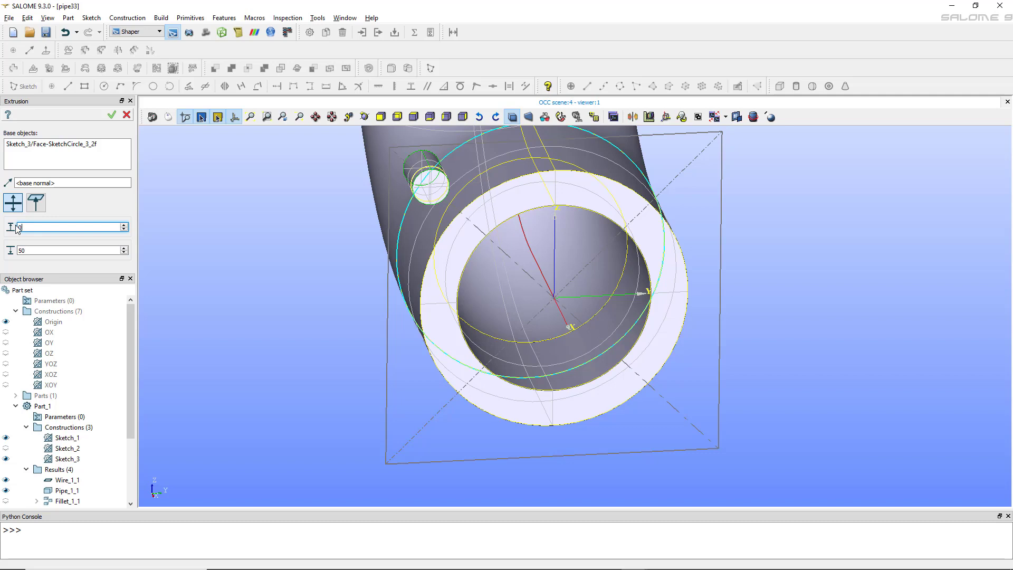
text(0)
ctrl+right_drag(260, 294, 155, 122)
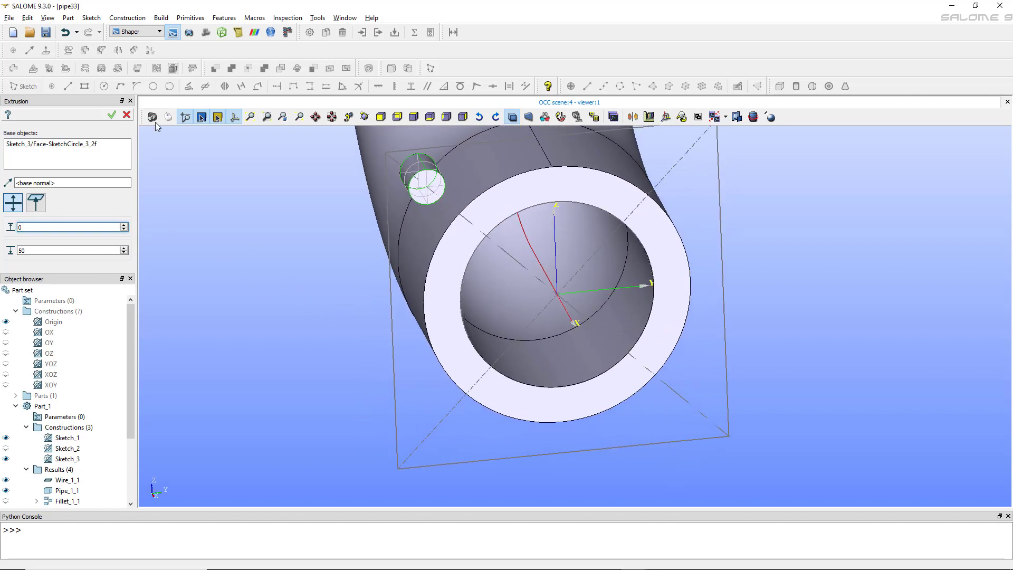
click(111, 115)
Step: Make an angular copy of the extruded bolt cylinder Extrusion_2_1 around the OX axis with 4 copies
scroll(281, 216, down, 2)
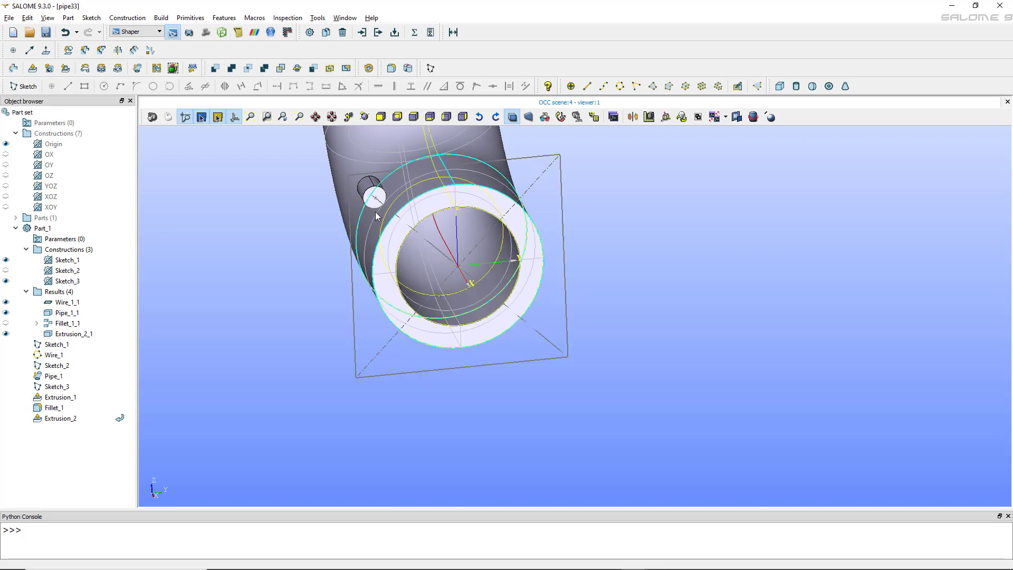
click(151, 51)
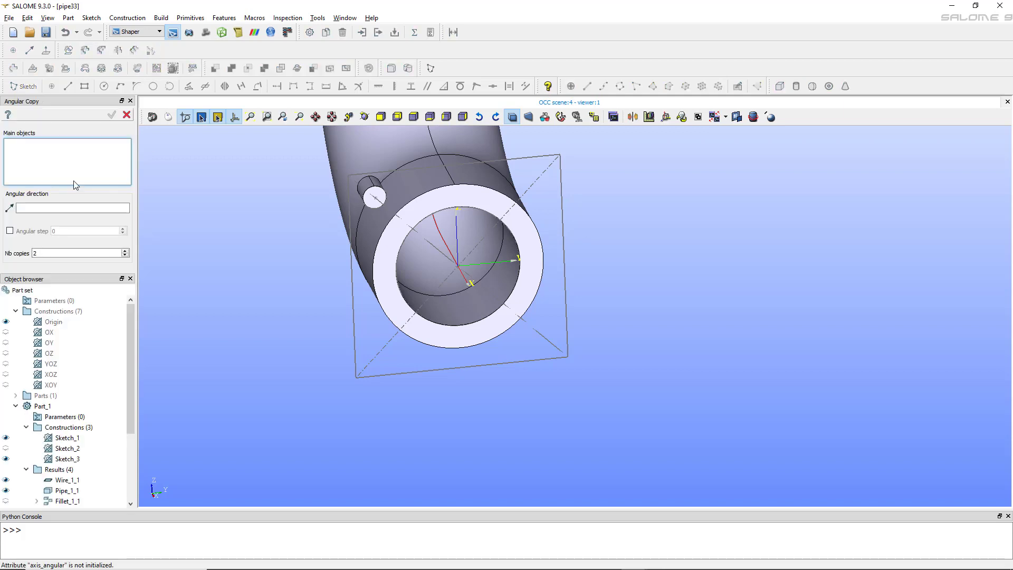
click(376, 192)
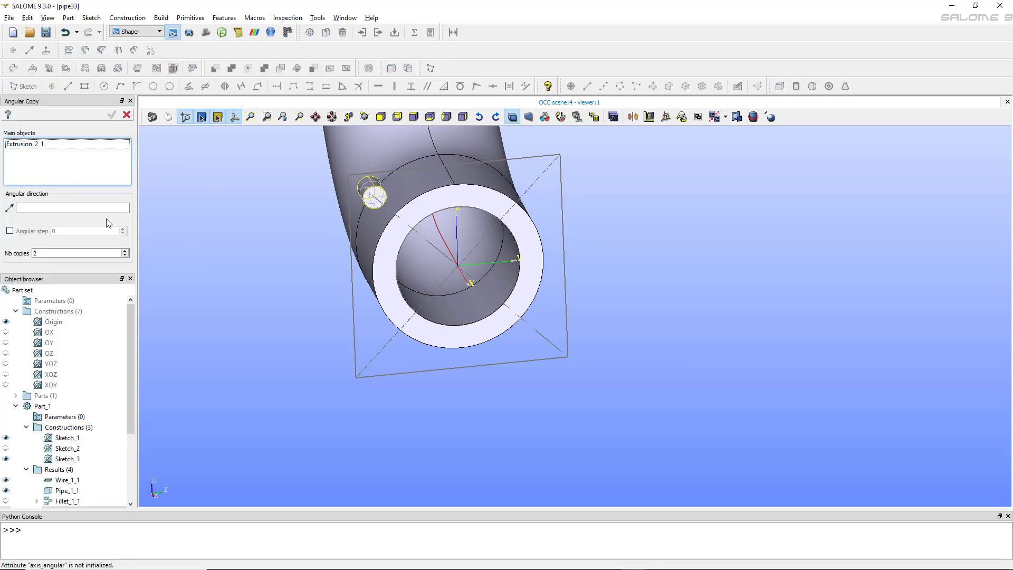
click(45, 209)
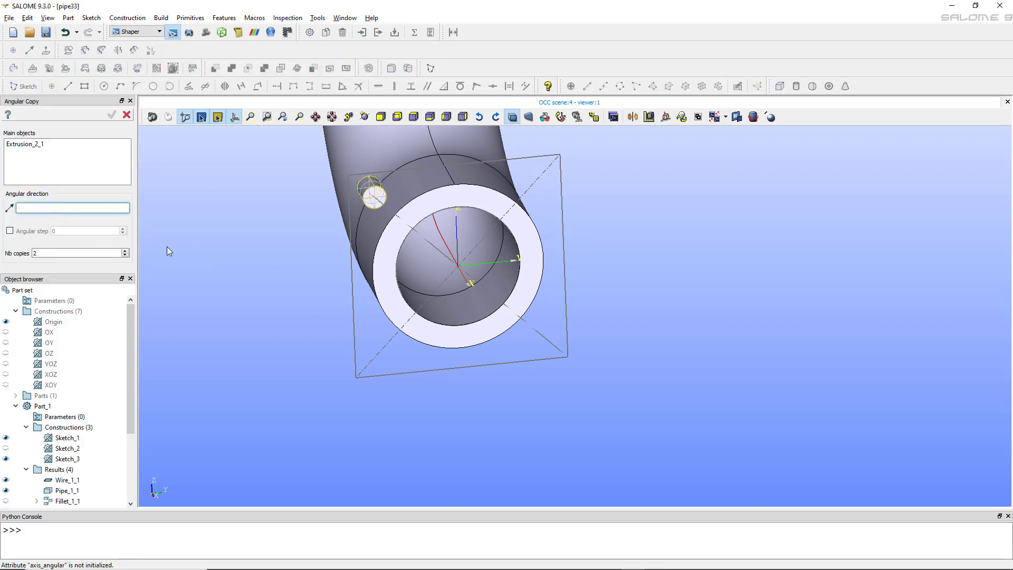
click(467, 284)
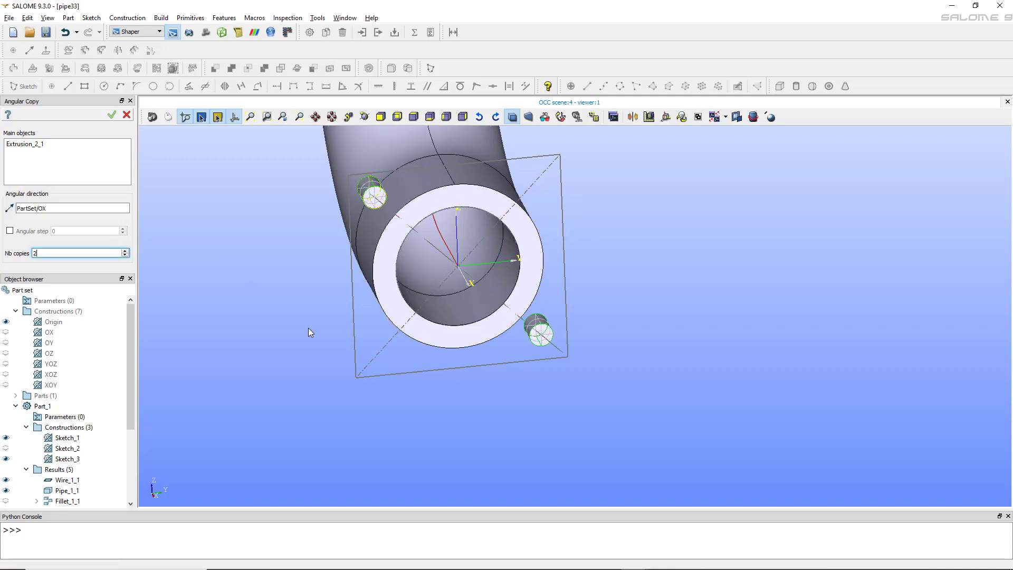
double_click(33, 252)
text(4)
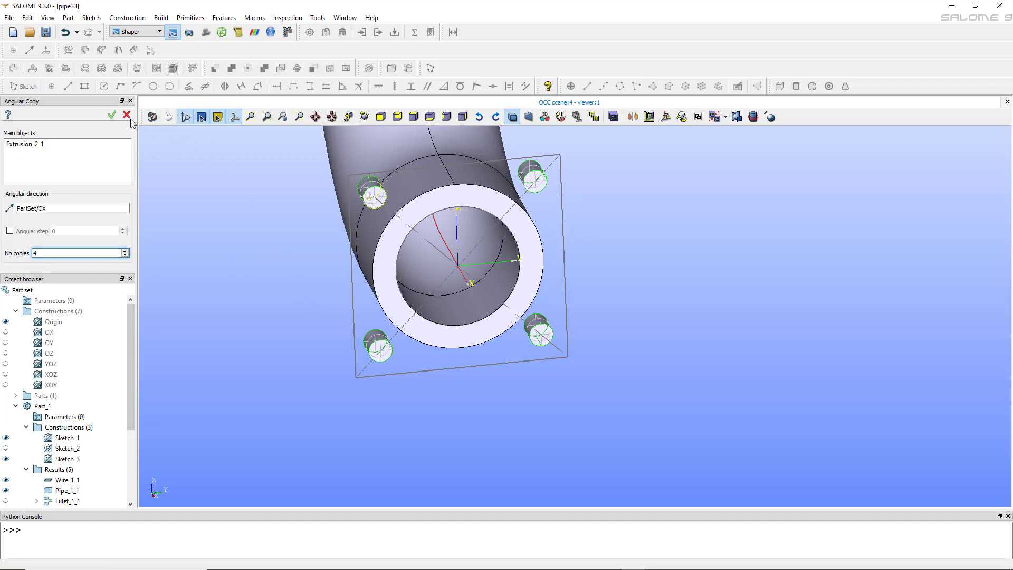
click(112, 114)
Step: Show the filleted flange Fillet_1_1 again and cut the copied cylinders AngularCopy_1_1 out of it
ctrl+right_drag(292, 310, 346, 258)
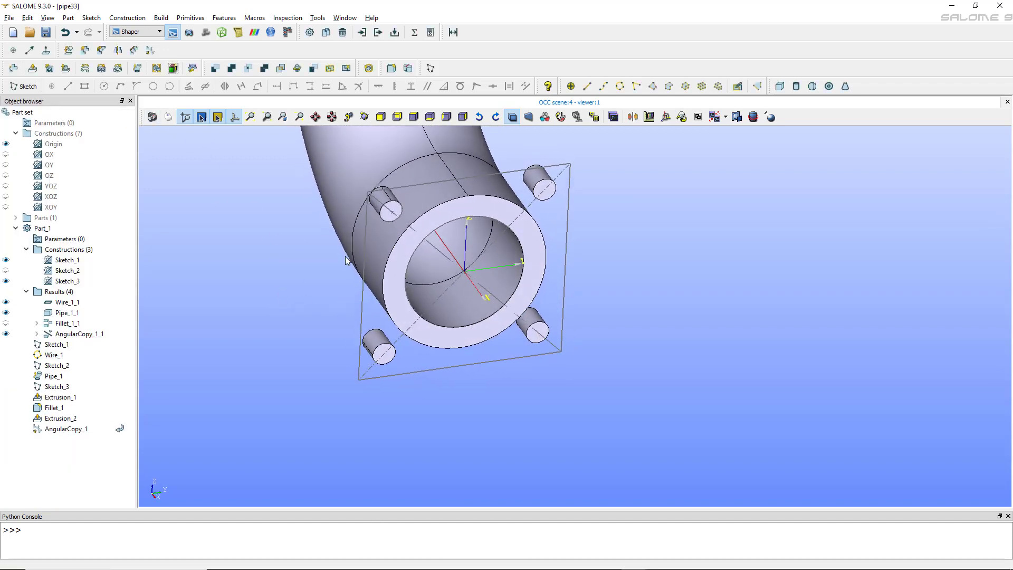
scroll(345, 255, up, 2)
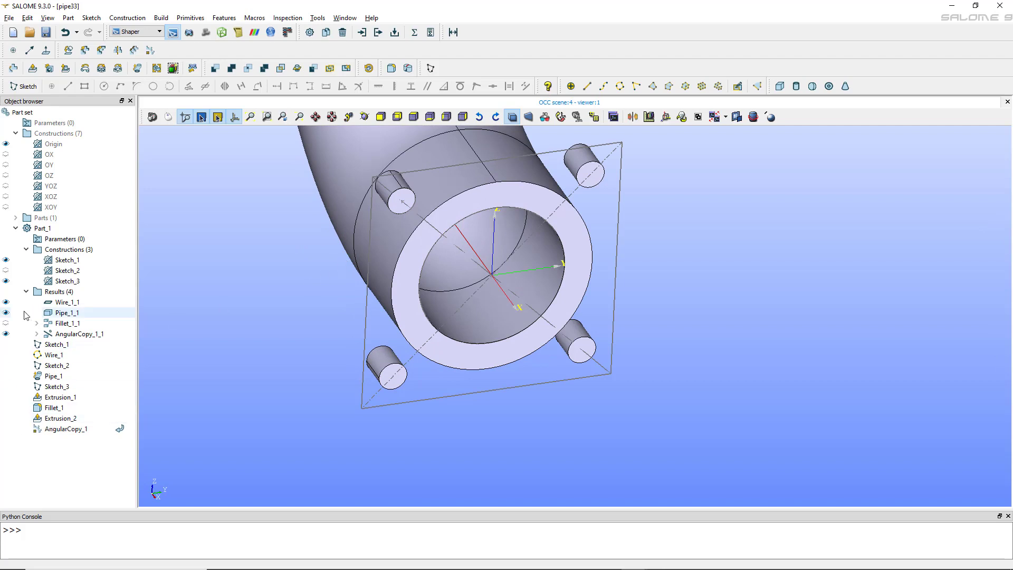
click(6, 323)
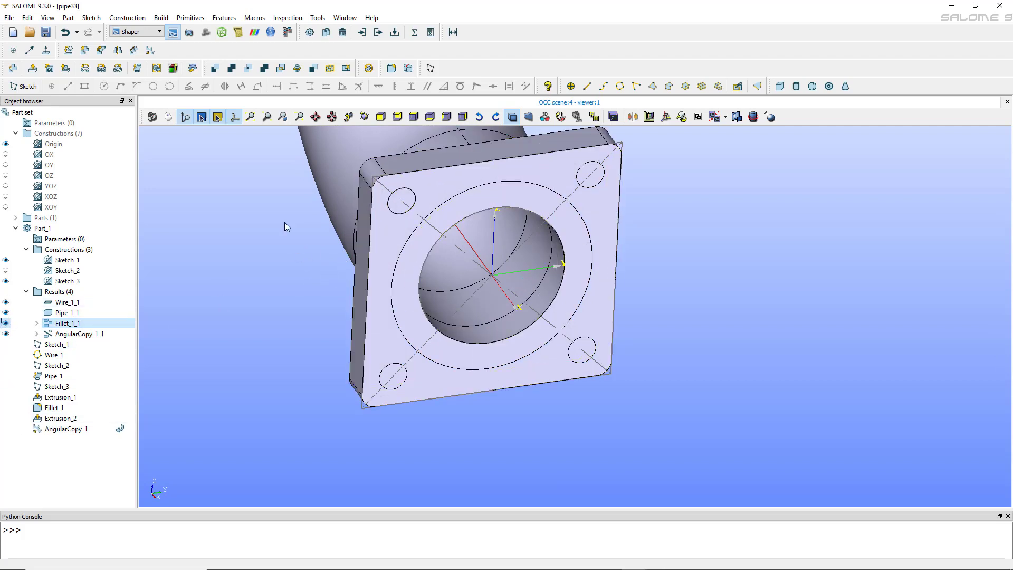
click(215, 69)
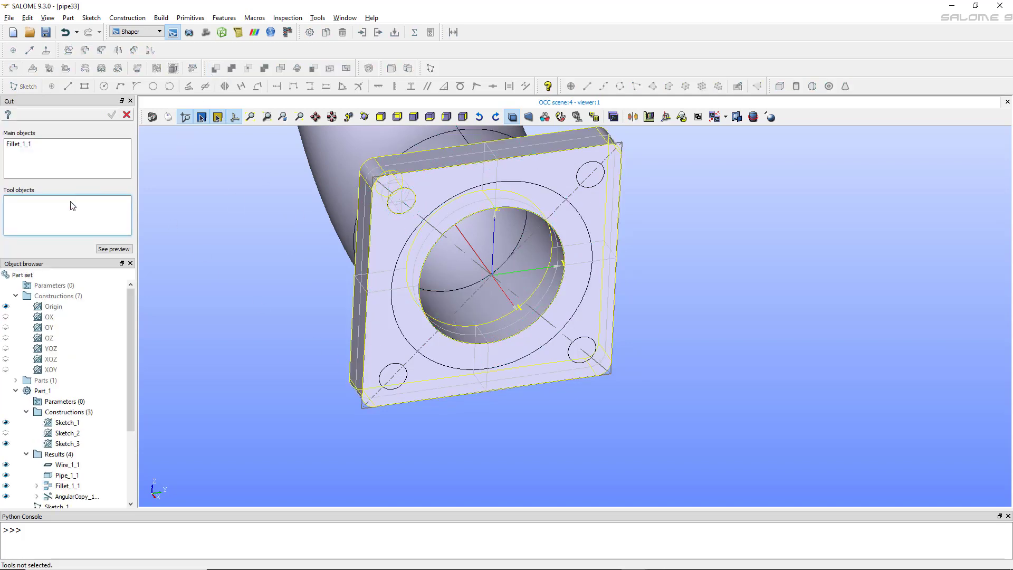
scroll(75, 406, down, 4)
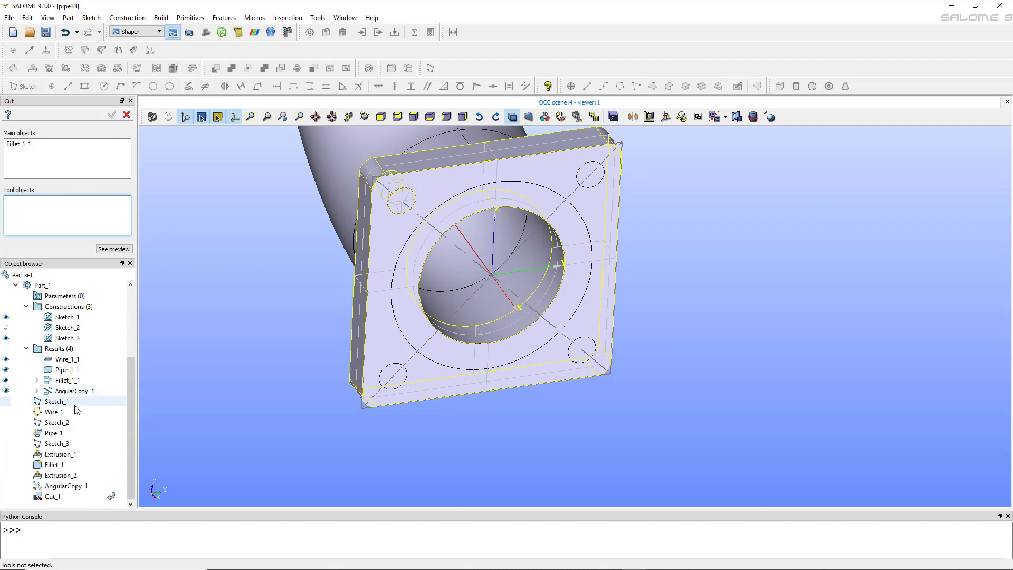
click(71, 392)
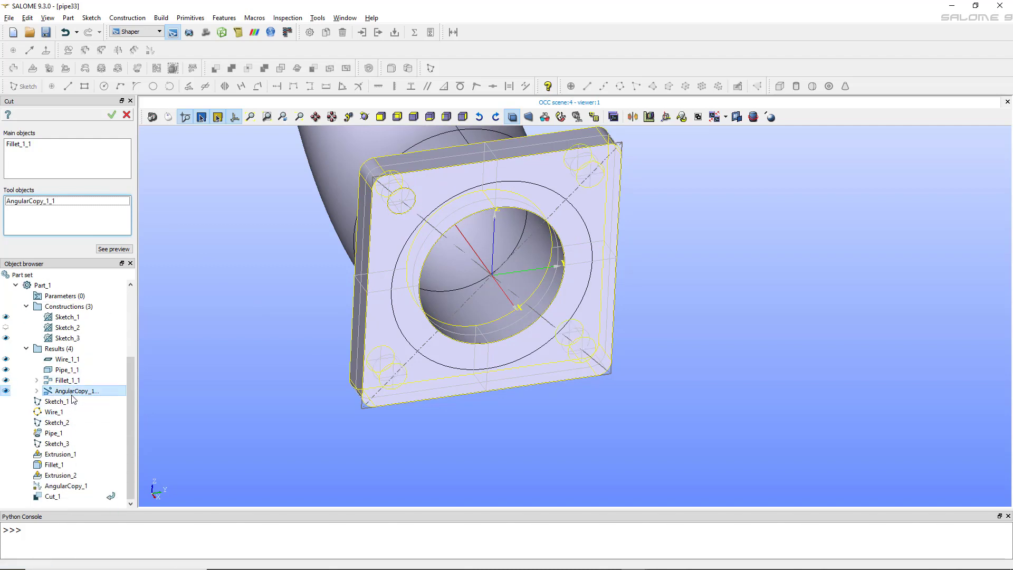
click(111, 114)
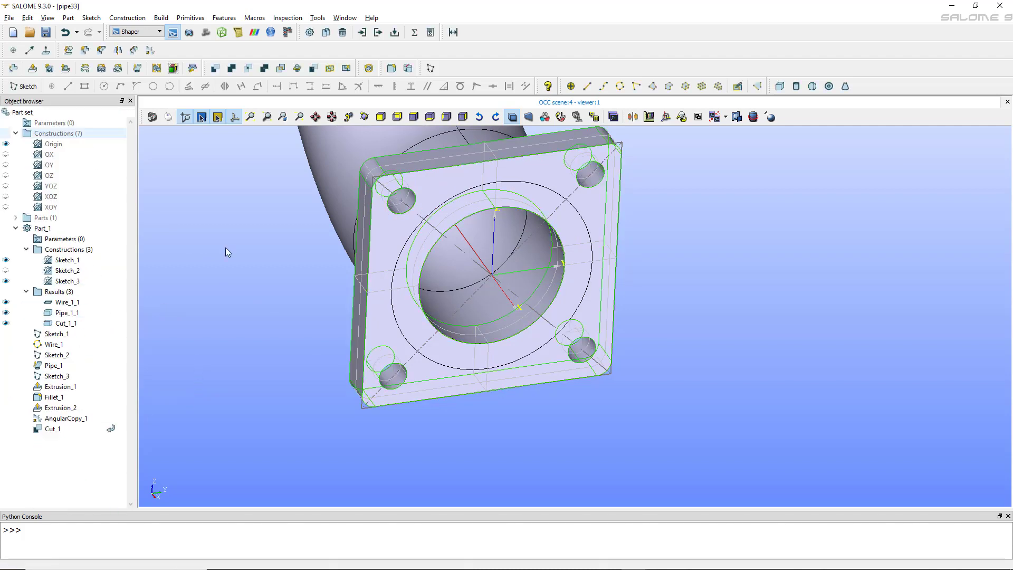
Step: Examine the elbow with its drilled flange and the bare pipe end that has no flange
scroll(300, 321, down, 3)
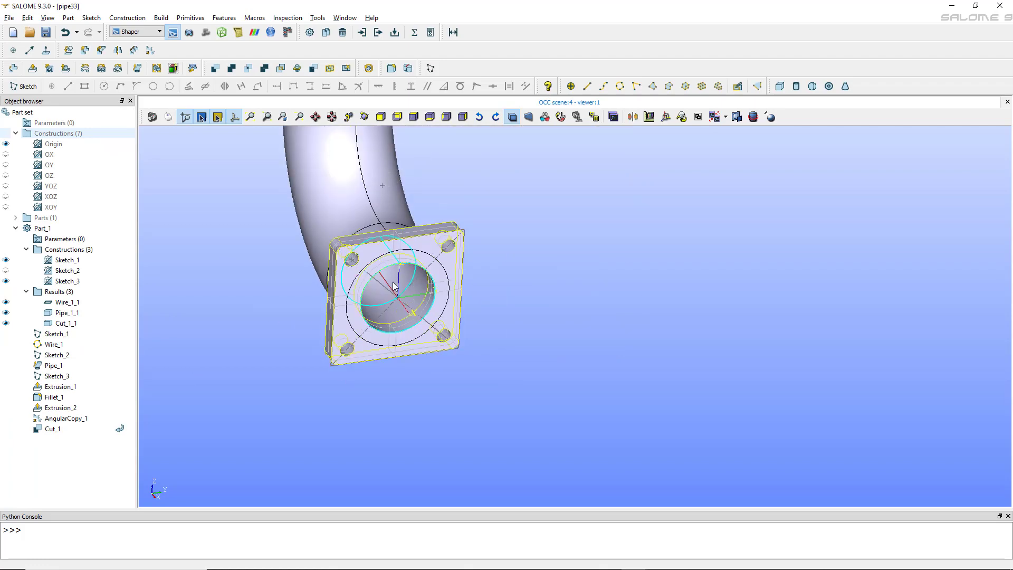
ctrl+right_drag(499, 278, 292, 237)
scroll(339, 176, up, 3)
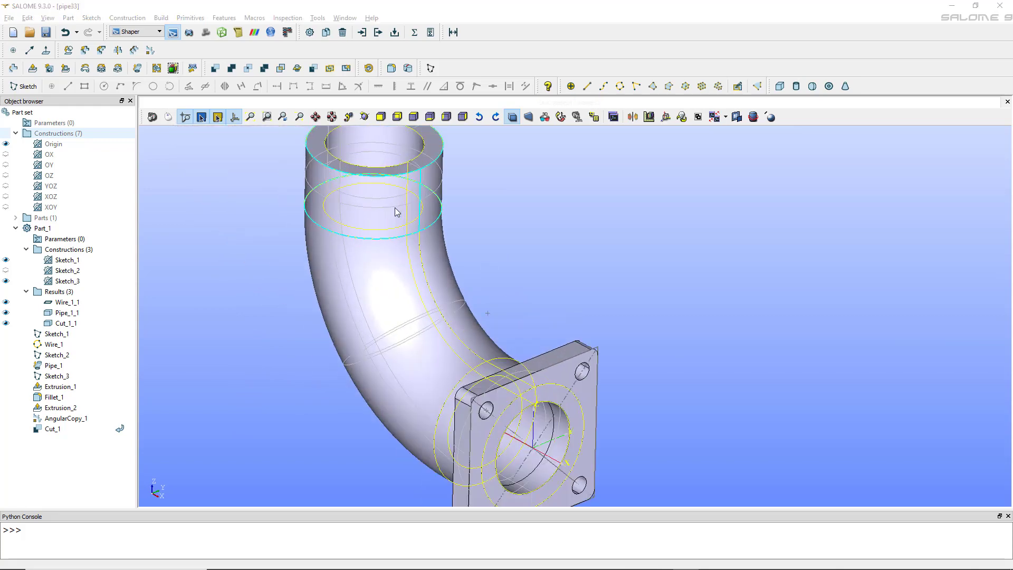
scroll(395, 207, down, 2)
scroll(397, 211, down, 2)
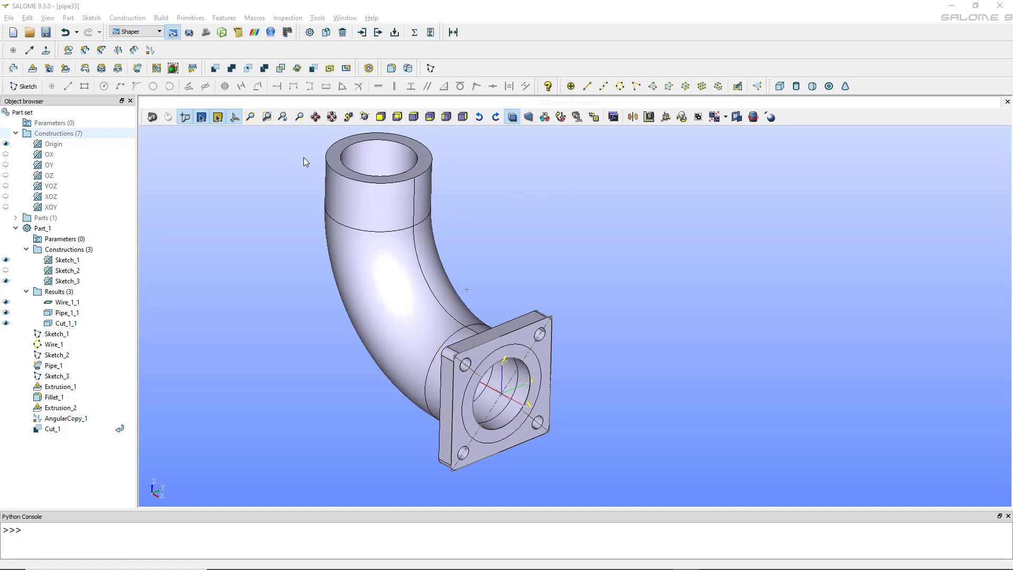
drag(303, 157, 306, 170)
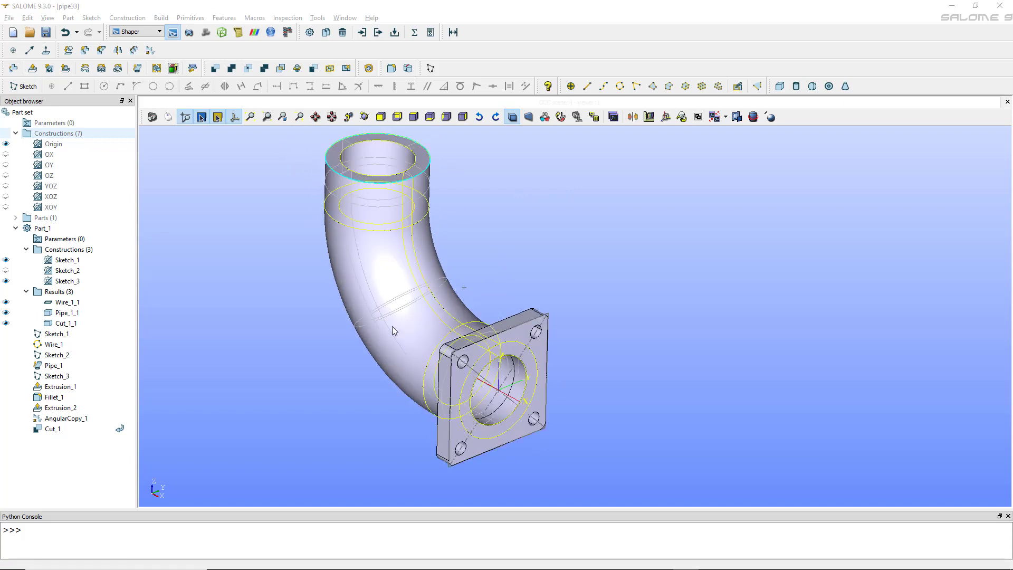
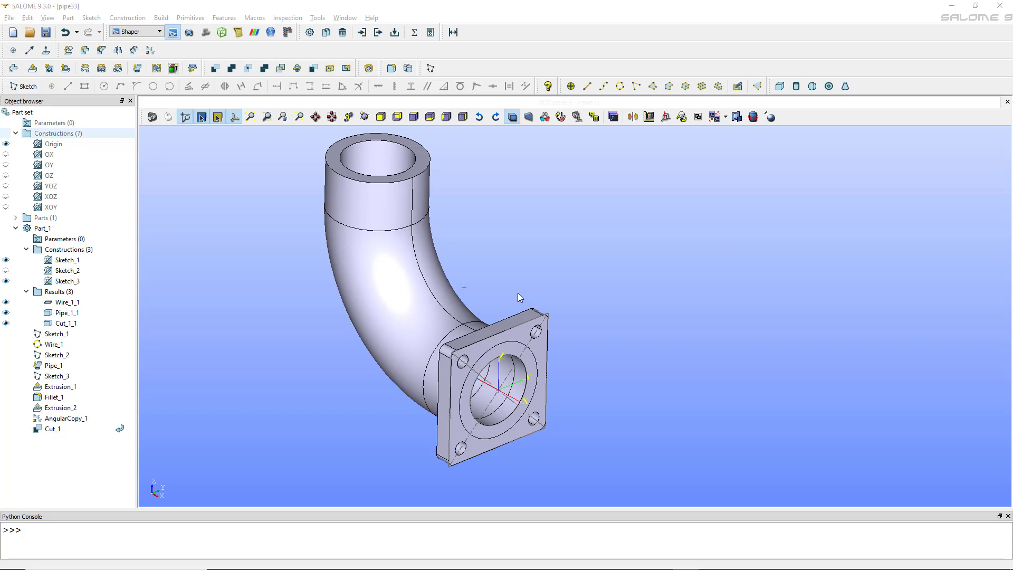
ctrl+middle_drag(491, 251, 551, 277)
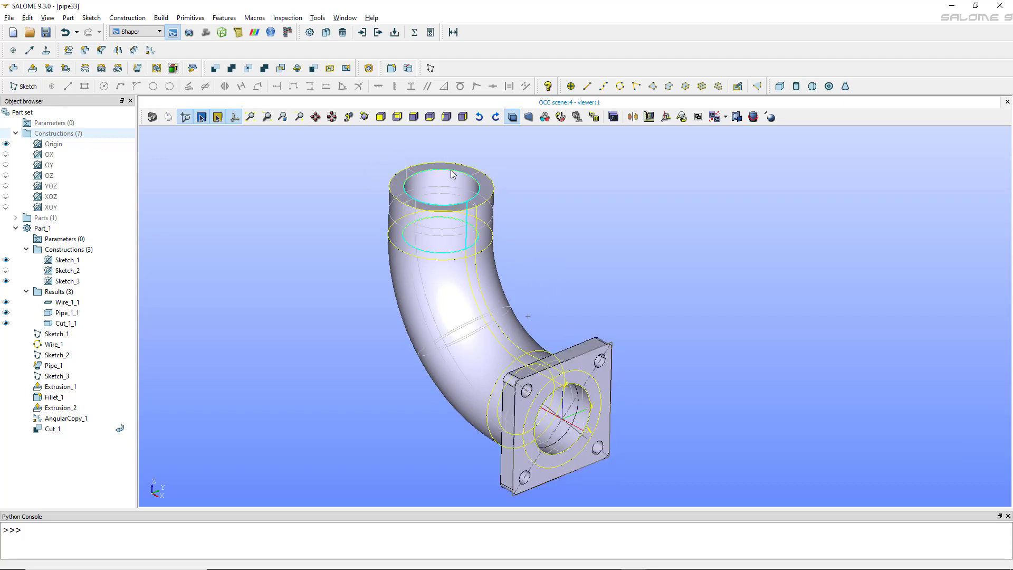
click(527, 405)
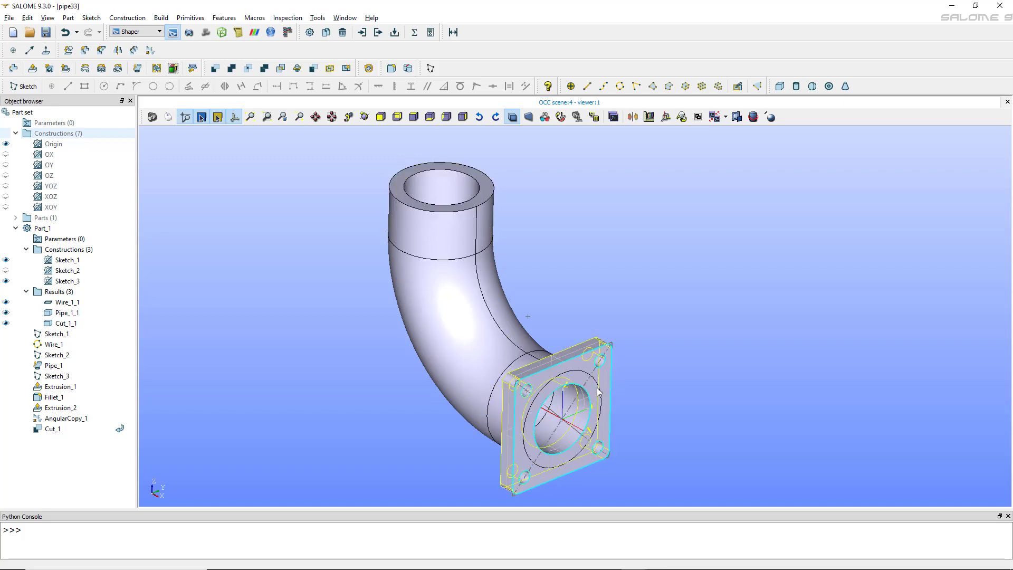
click(581, 295)
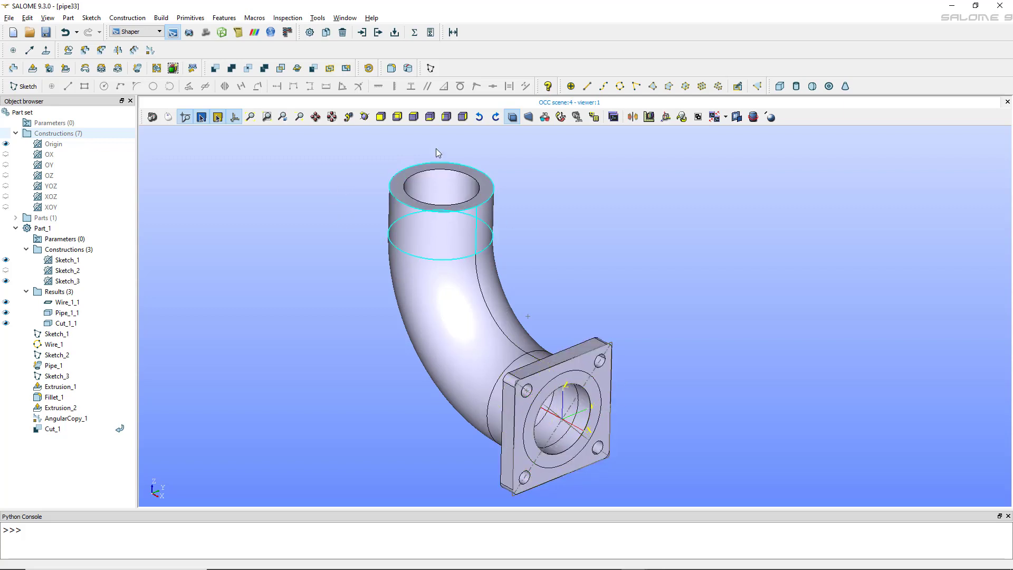
scroll(369, 178, up, 2)
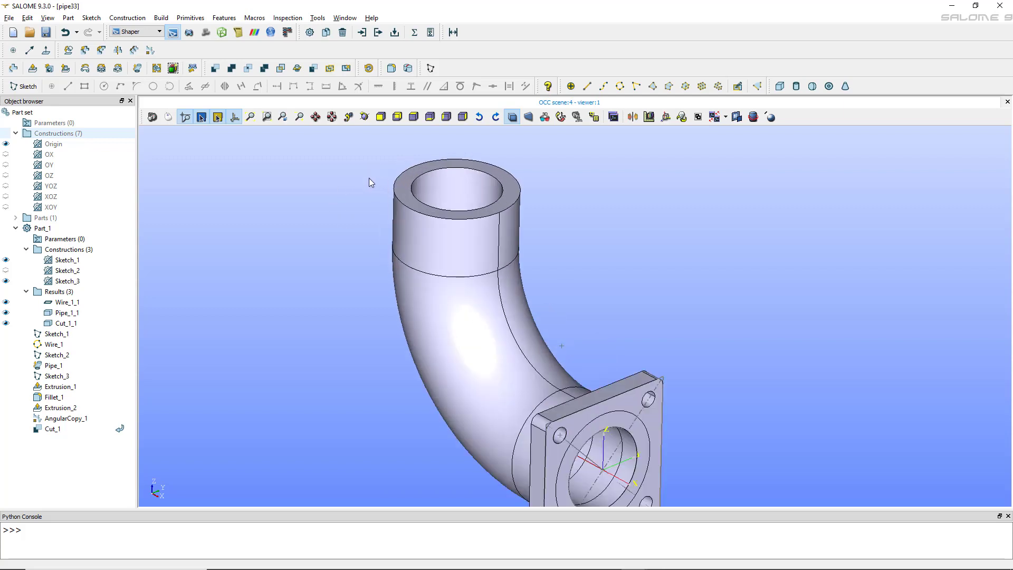
scroll(368, 178, down, 1)
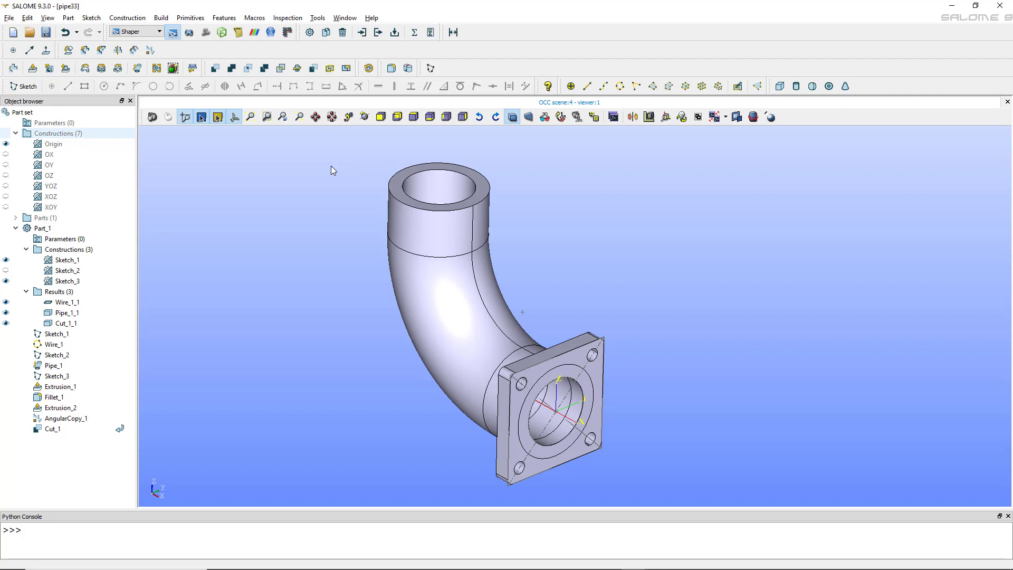
Step: Start a sketch on the ring-shaped face of the elbow's bare upper end, viewed straight from above
click(25, 86)
click(413, 203)
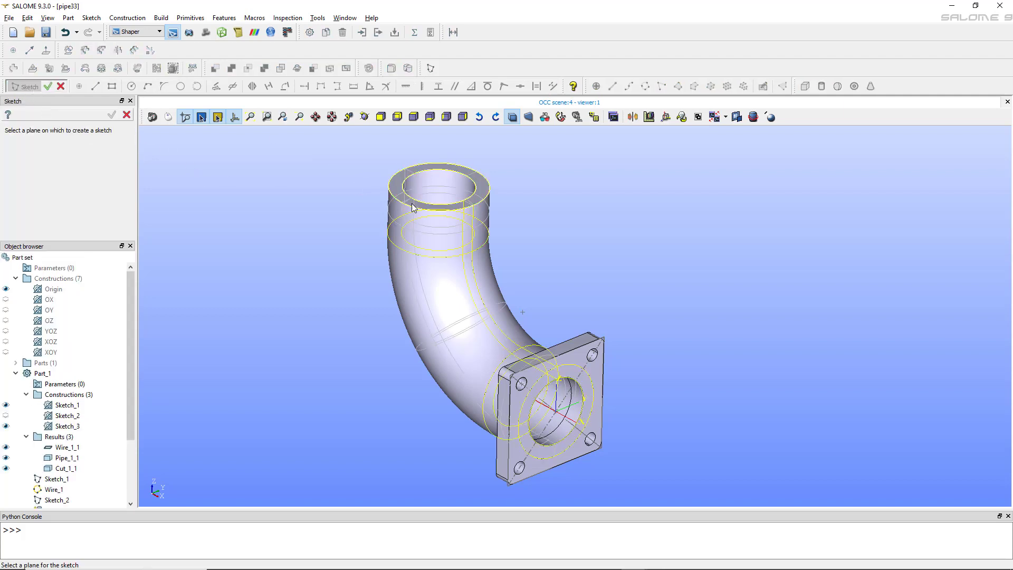
click(56, 157)
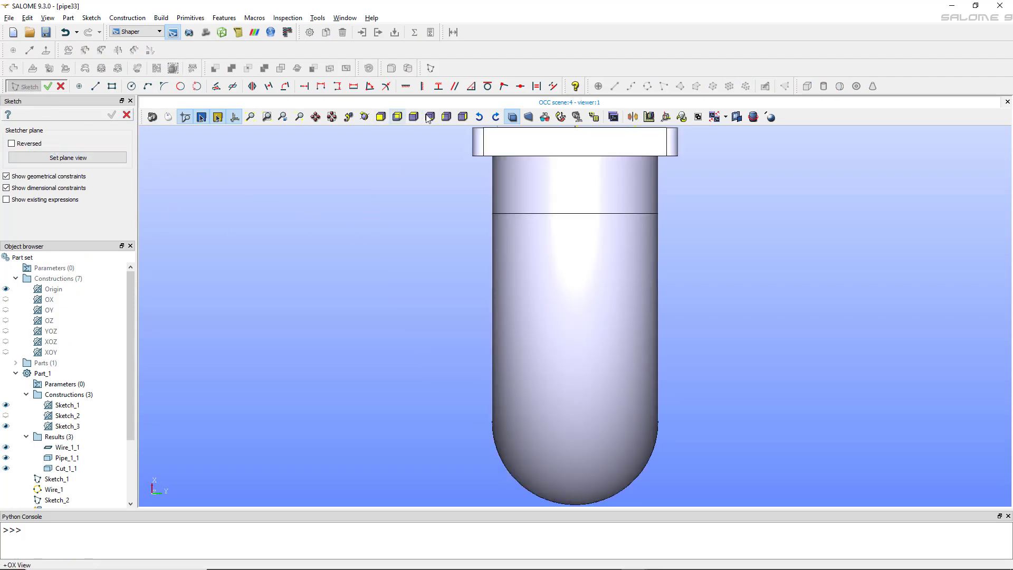
click(446, 117)
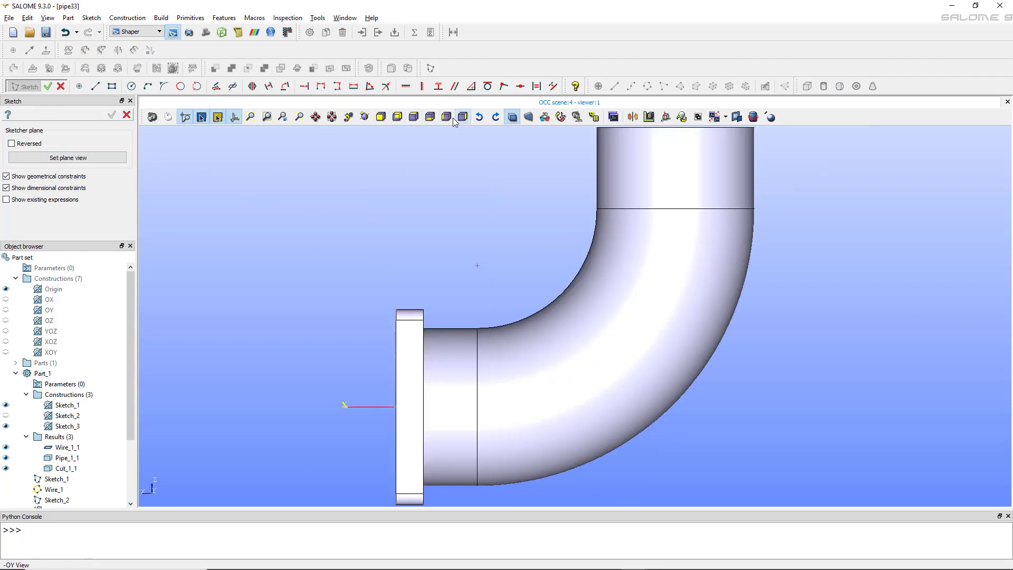
click(397, 117)
click(381, 117)
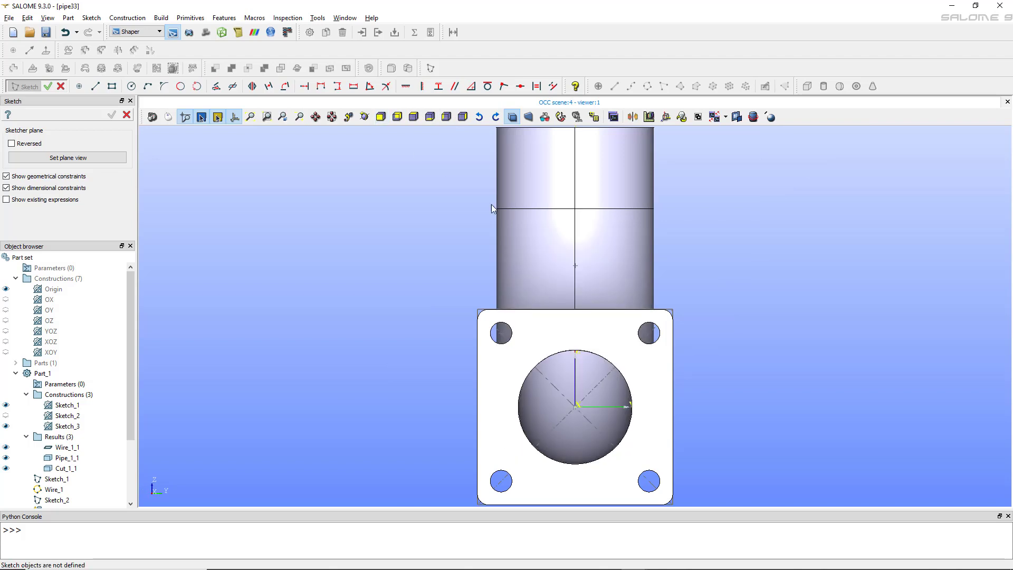
click(415, 118)
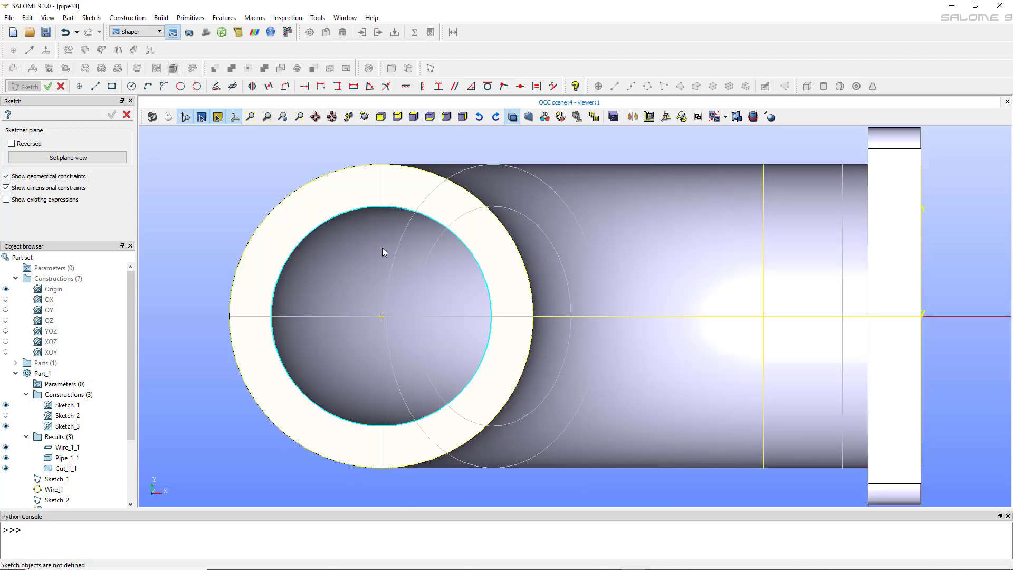
scroll(382, 248, down, 3)
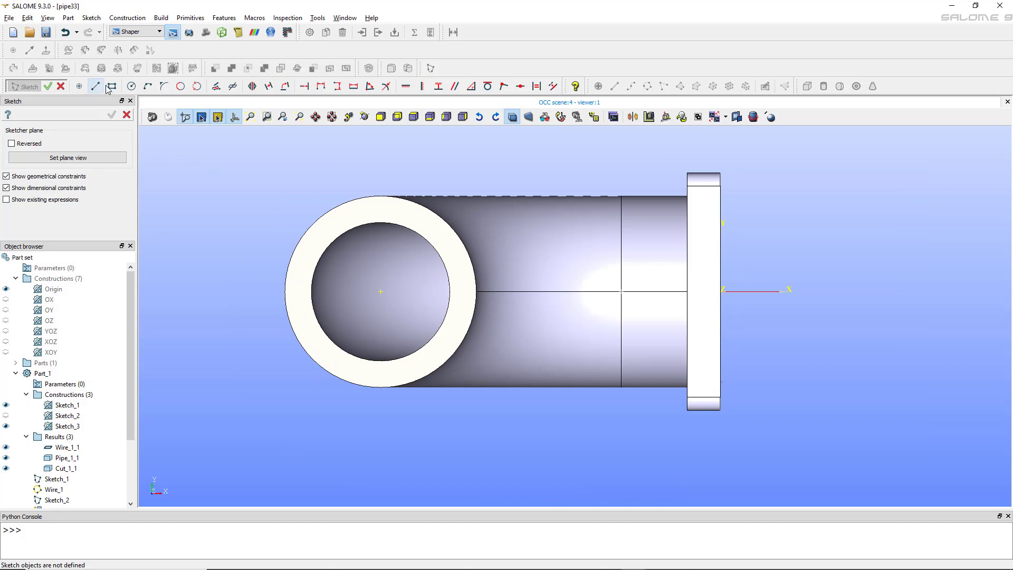
Step: Sketch a rectangle of about 373 by 396 enclosing the ring-shaped pipe end face
click(111, 87)
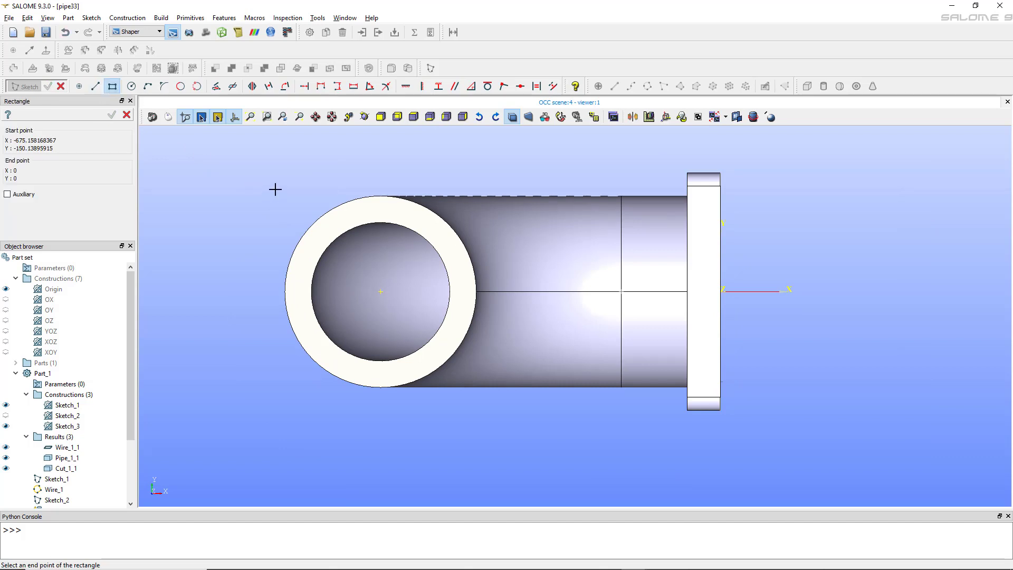
click(260, 164)
click(506, 425)
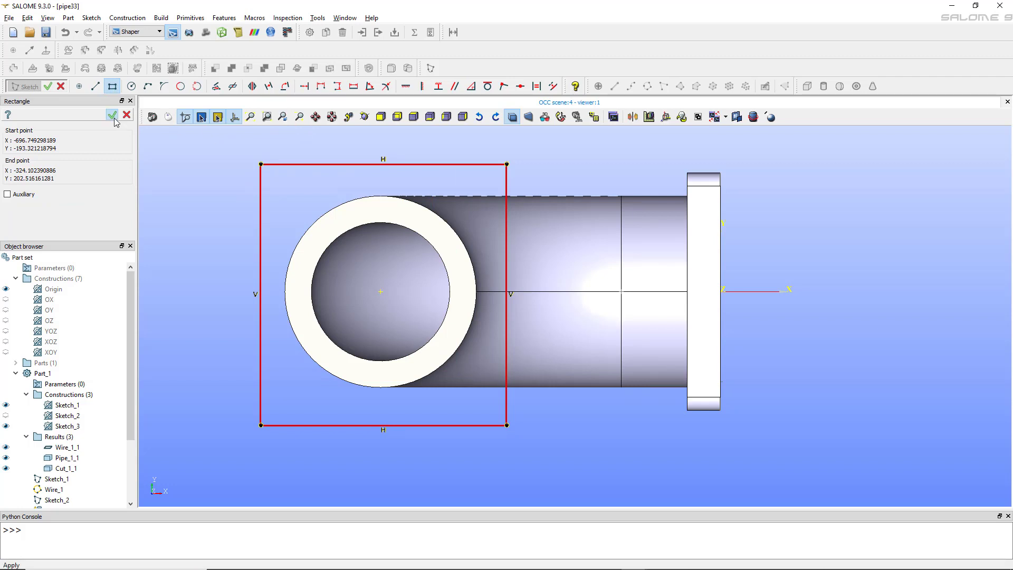
click(111, 115)
Step: Constrain two adjacent sides of the rectangle around the pipe end to equal length
click(536, 86)
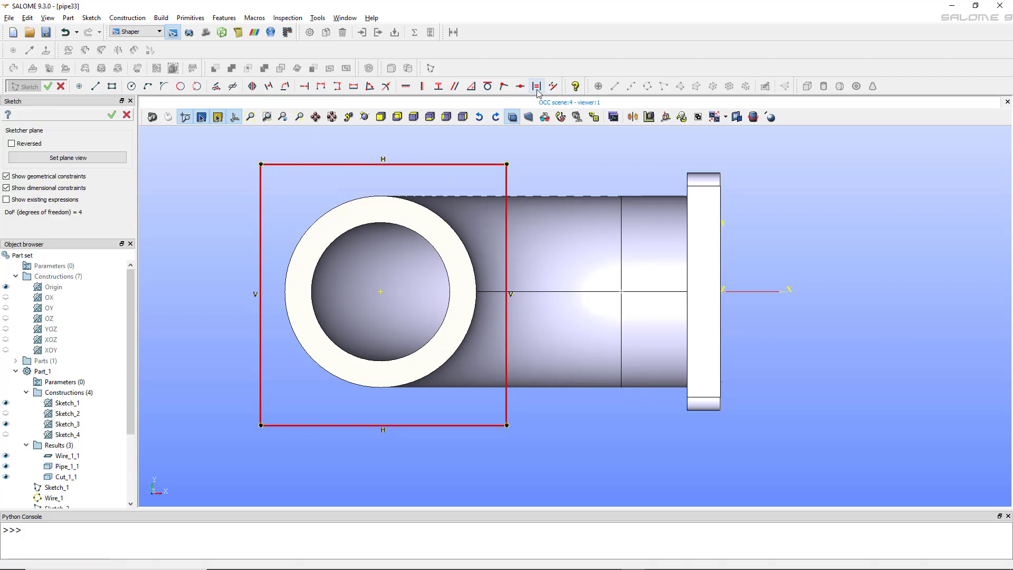
click(282, 165)
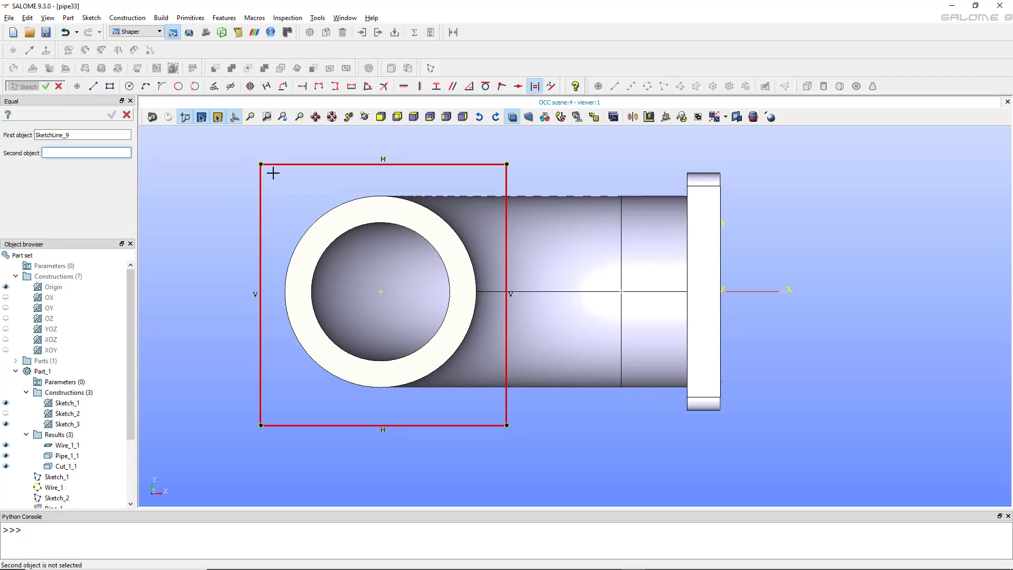
click(260, 190)
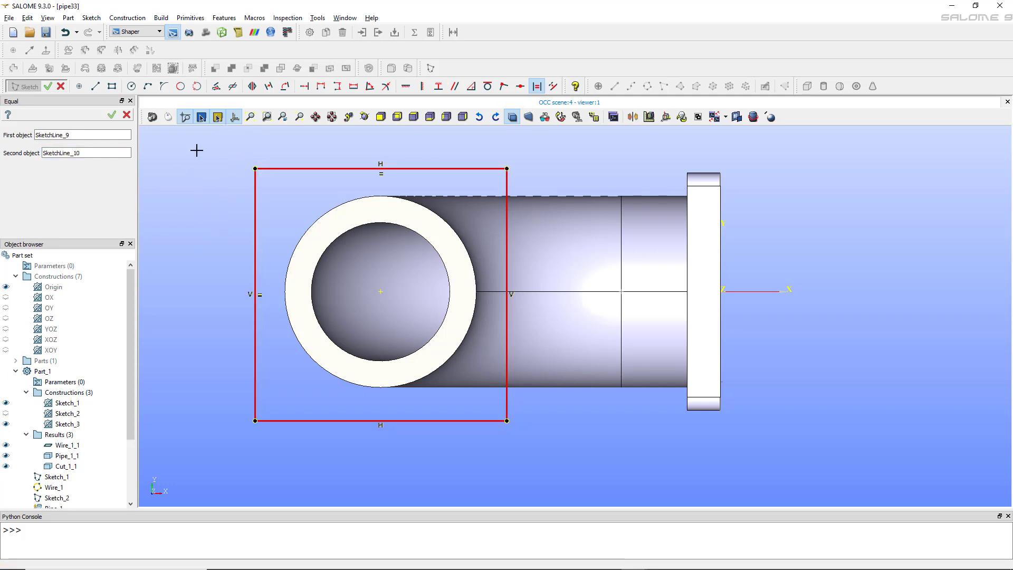
click(112, 115)
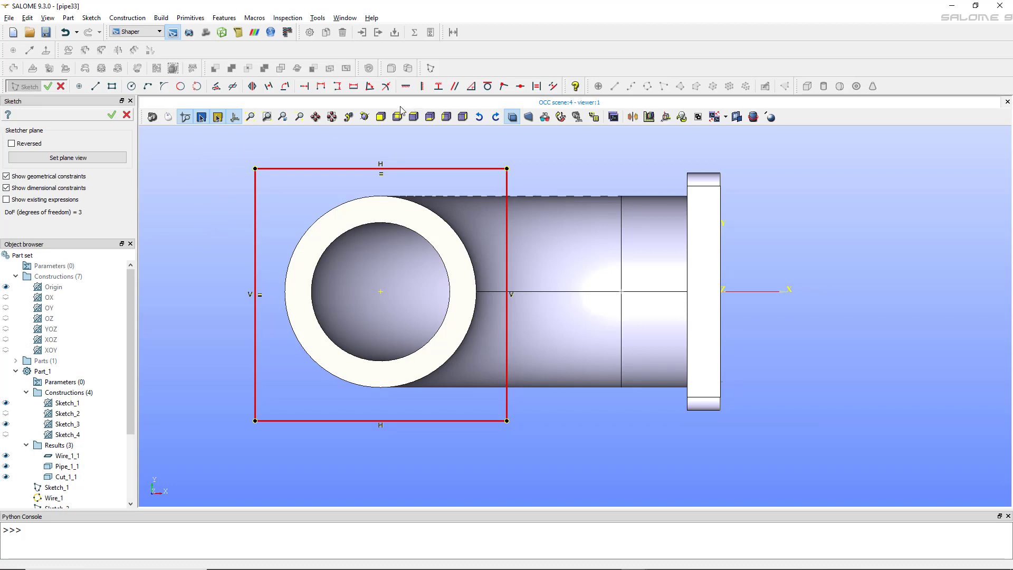
Step: Project the inner circular edge of the pipe's end face into the sketch
click(216, 86)
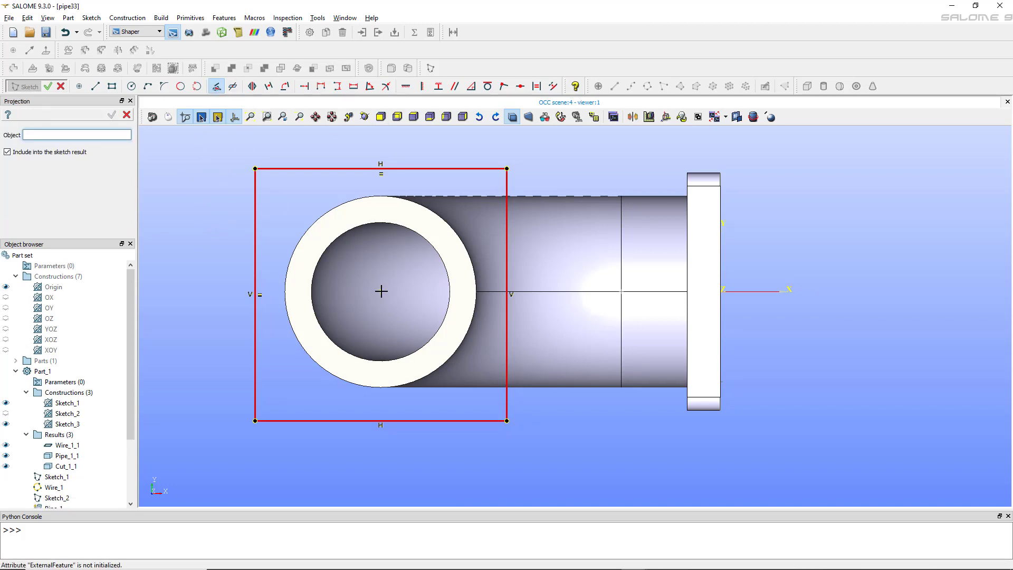
click(327, 244)
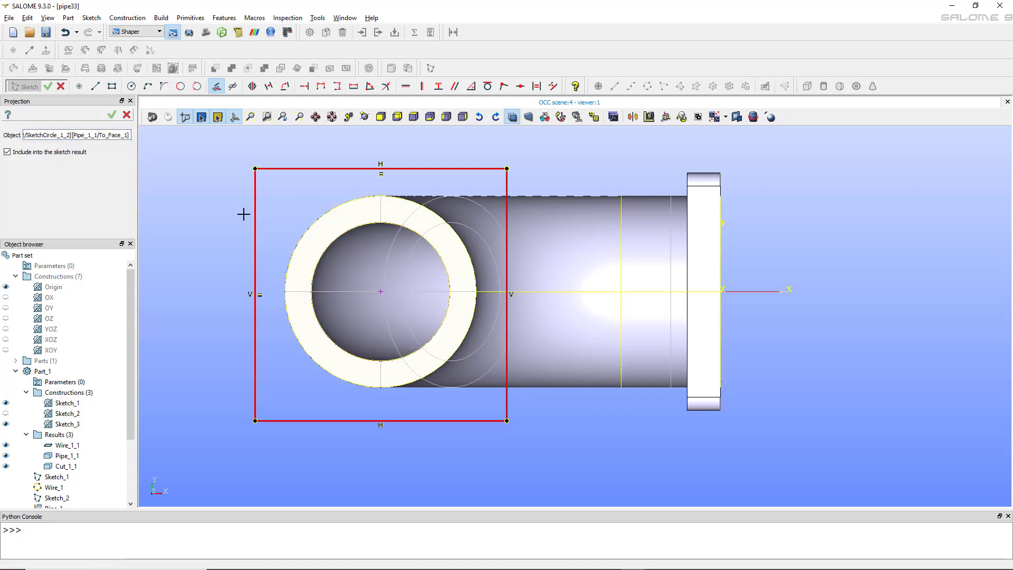
click(110, 115)
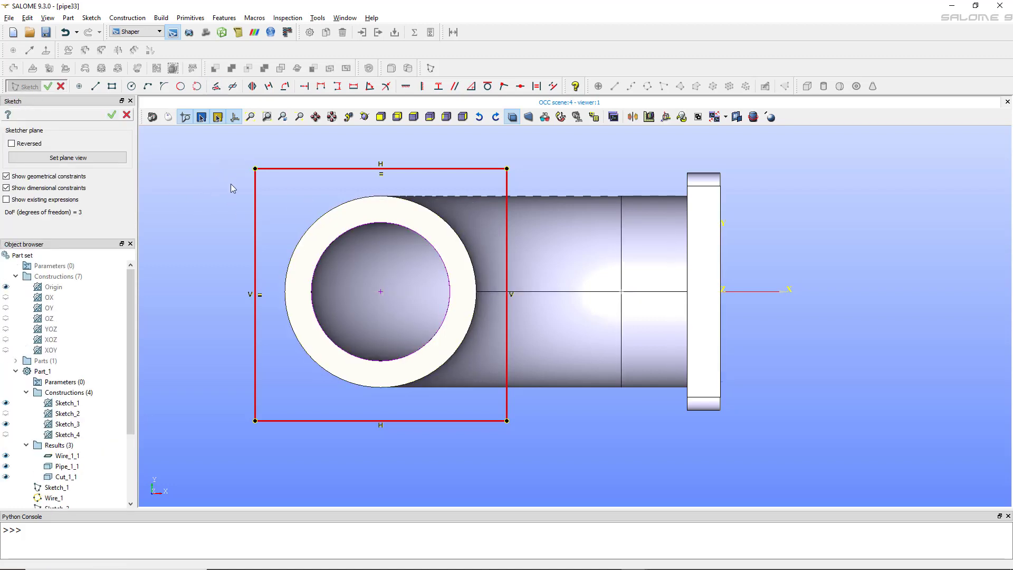
click(79, 86)
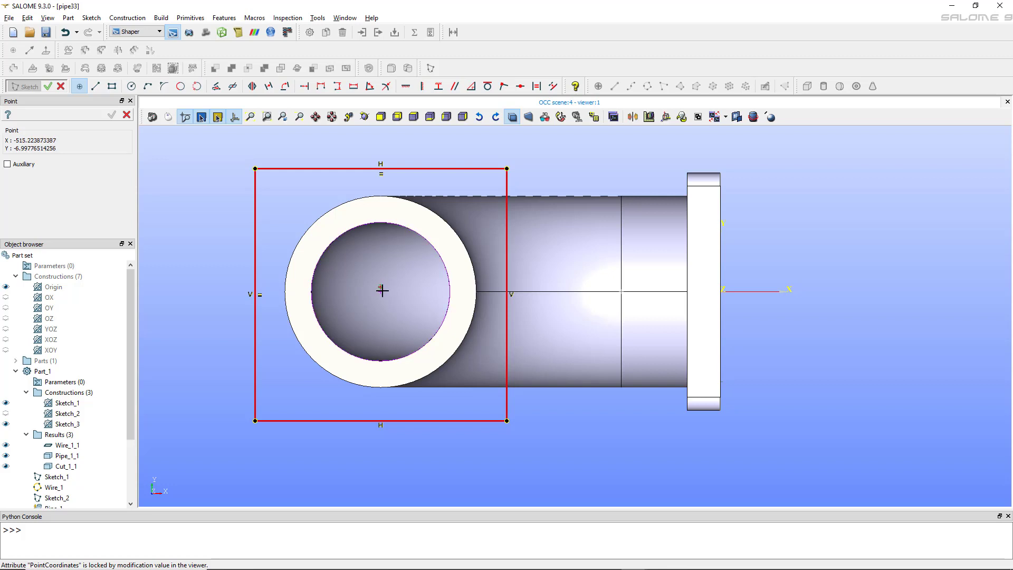
click(380, 291)
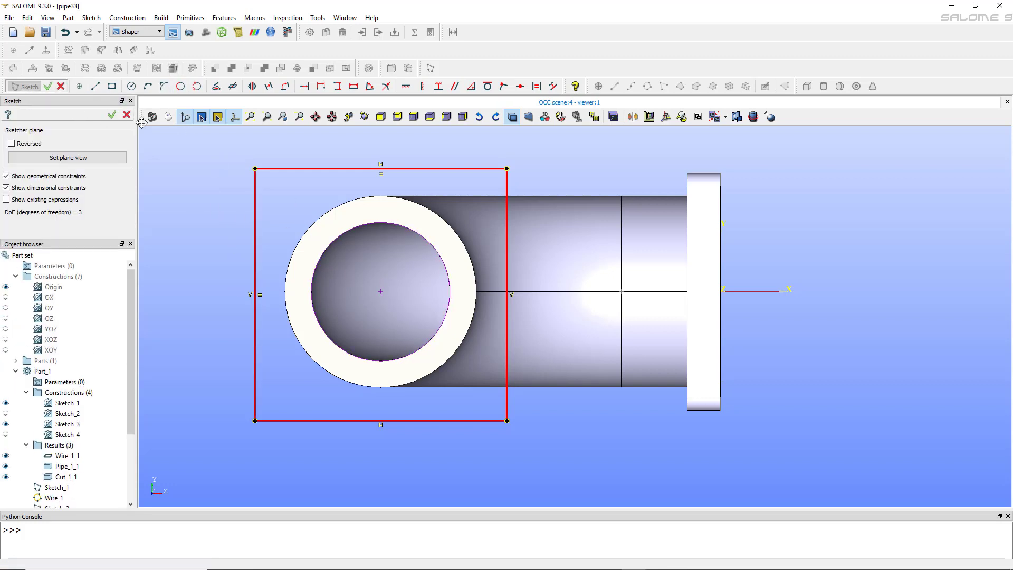
Step: Draw two auxiliary diagonal lines joining the opposite corners of the square around the pipe end
click(95, 86)
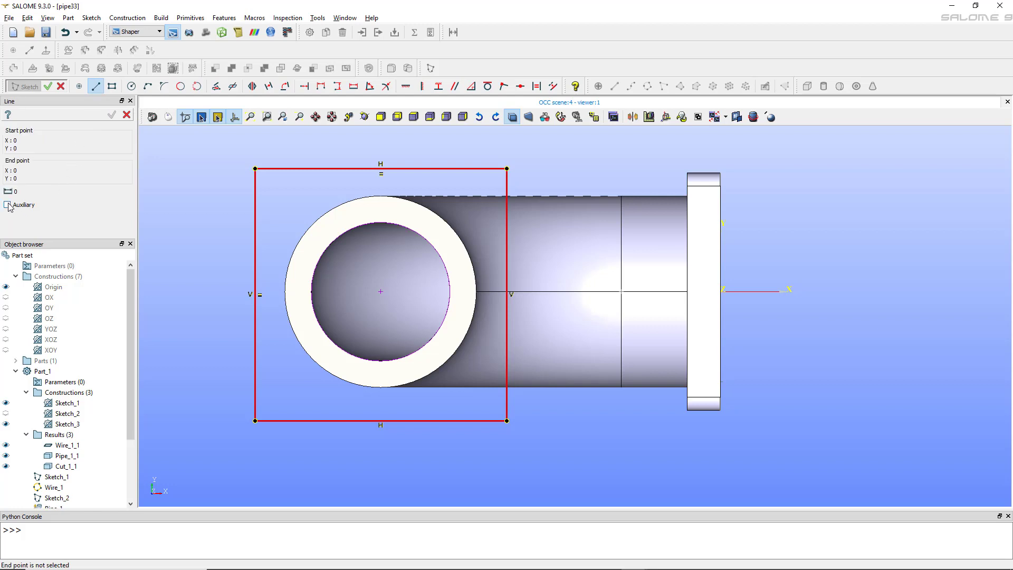
click(8, 205)
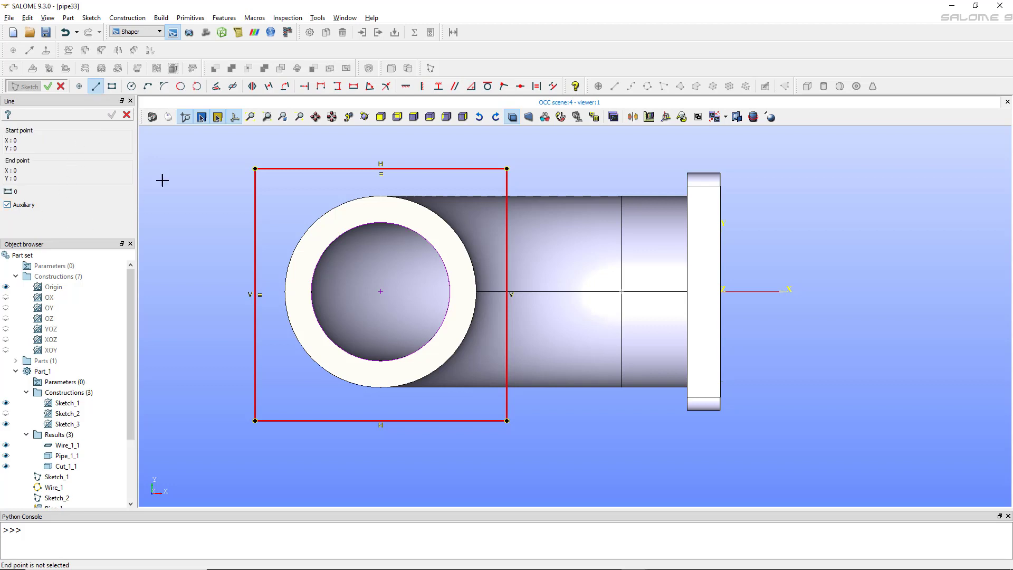
click(255, 170)
click(506, 420)
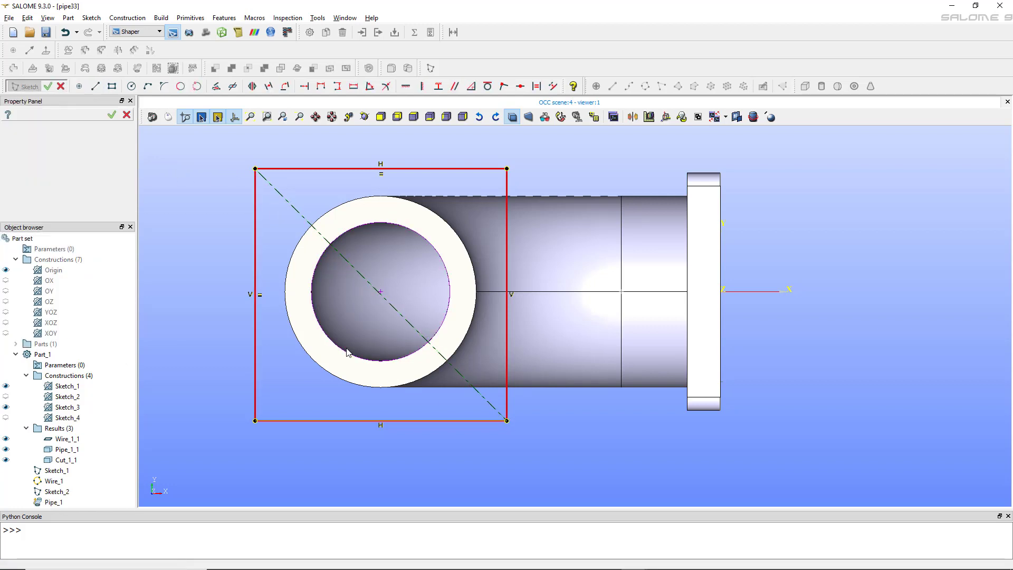
click(95, 86)
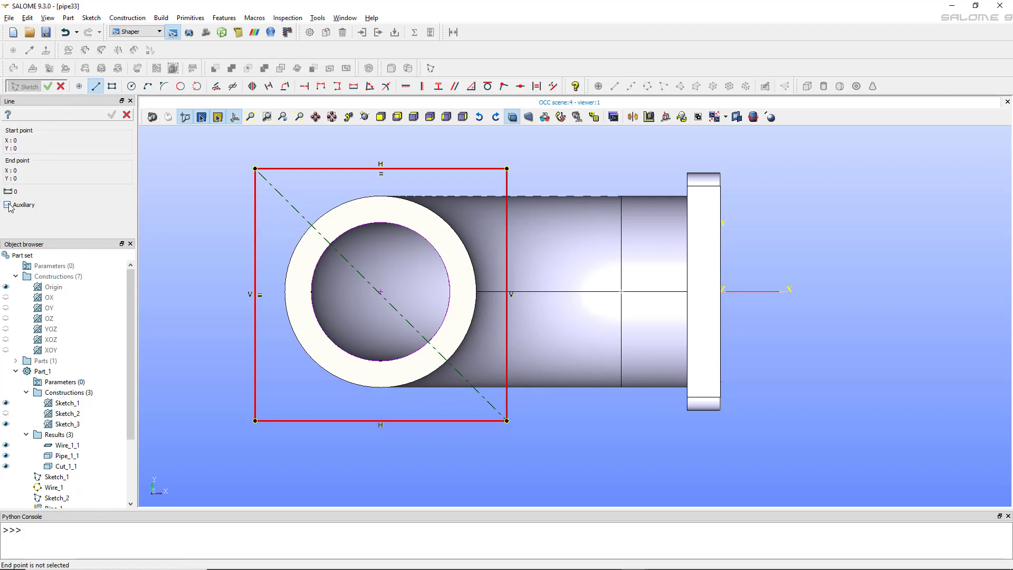
click(255, 420)
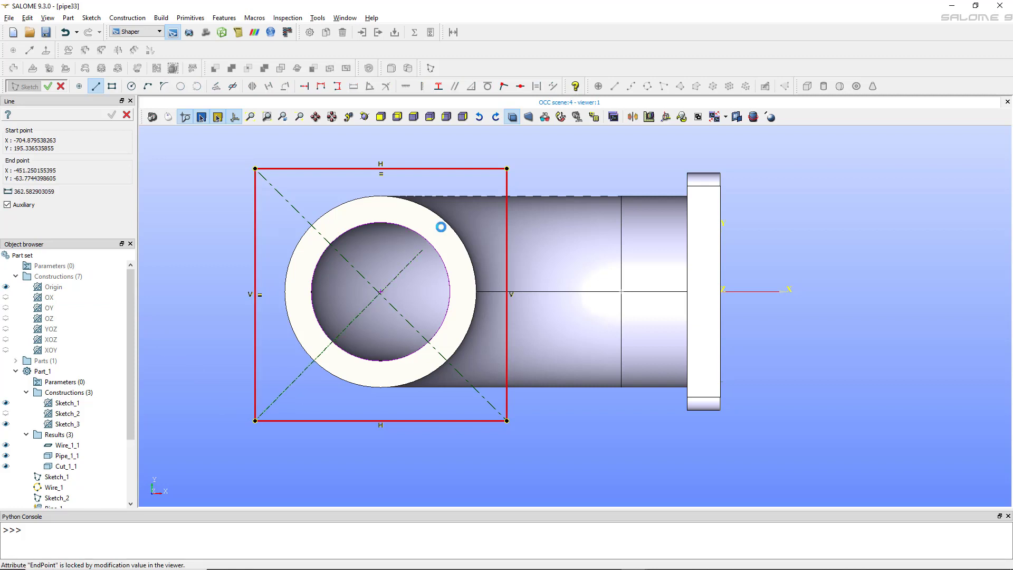
click(506, 168)
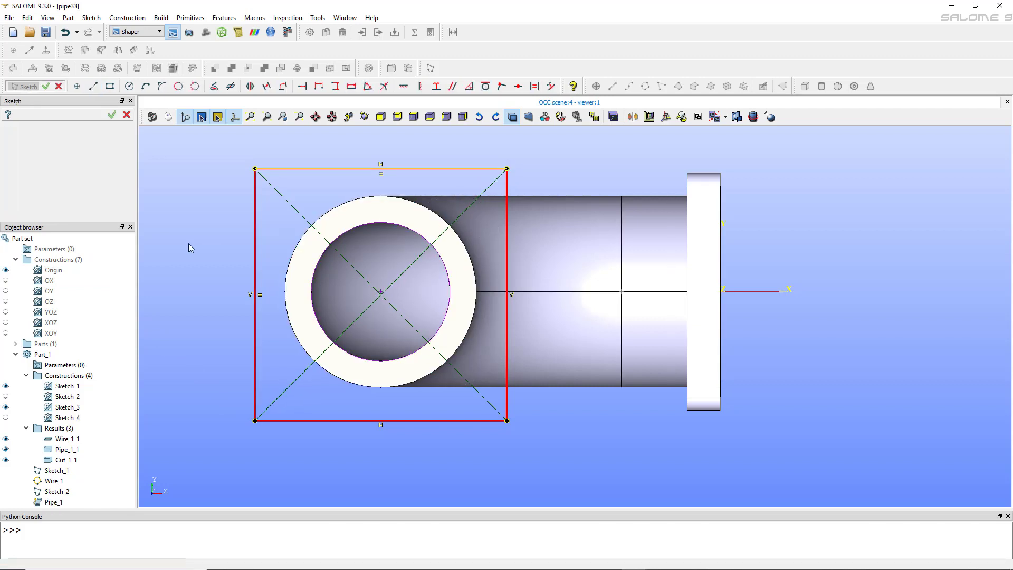
Step: Constrain the centre of the projected inner circle to be coincident with both diagonals so the square is centred on the pipe
scroll(498, 281, up, 10)
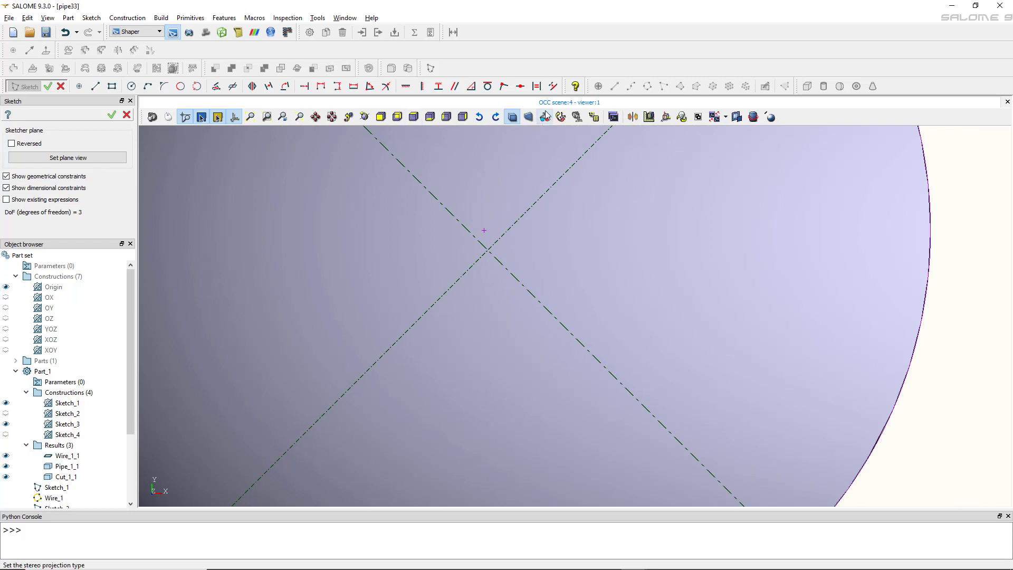
click(504, 87)
click(482, 230)
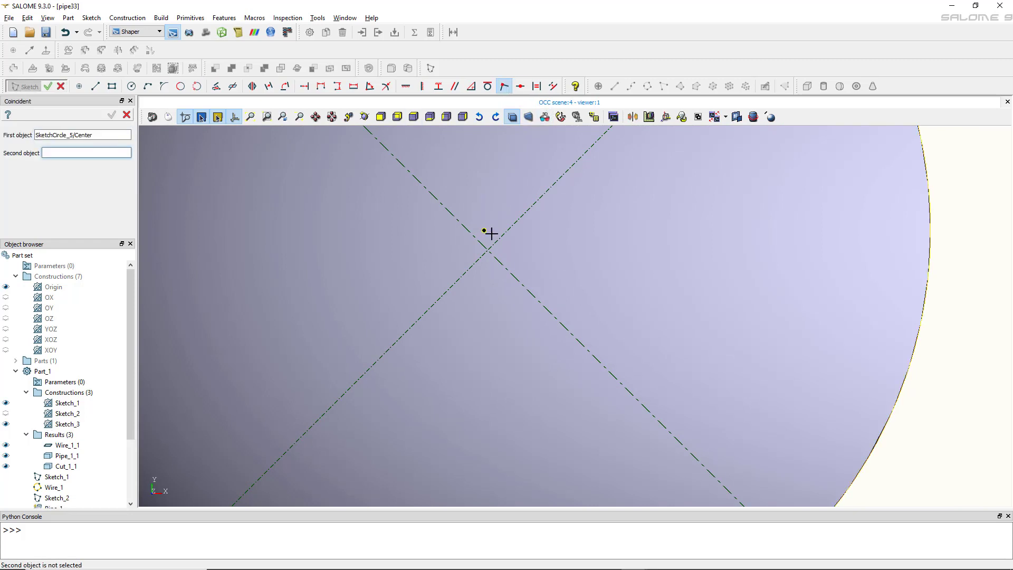
click(498, 239)
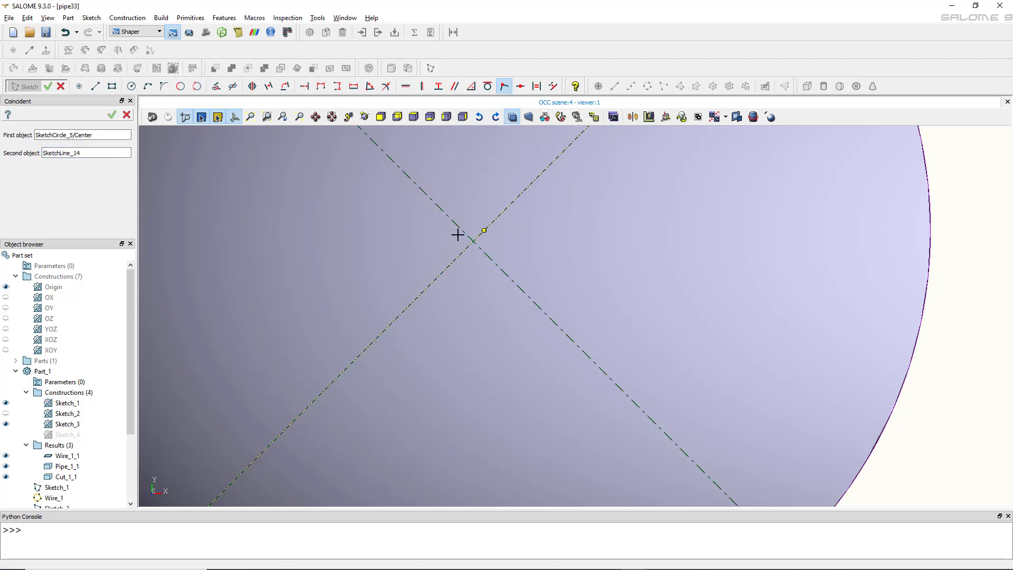
click(111, 114)
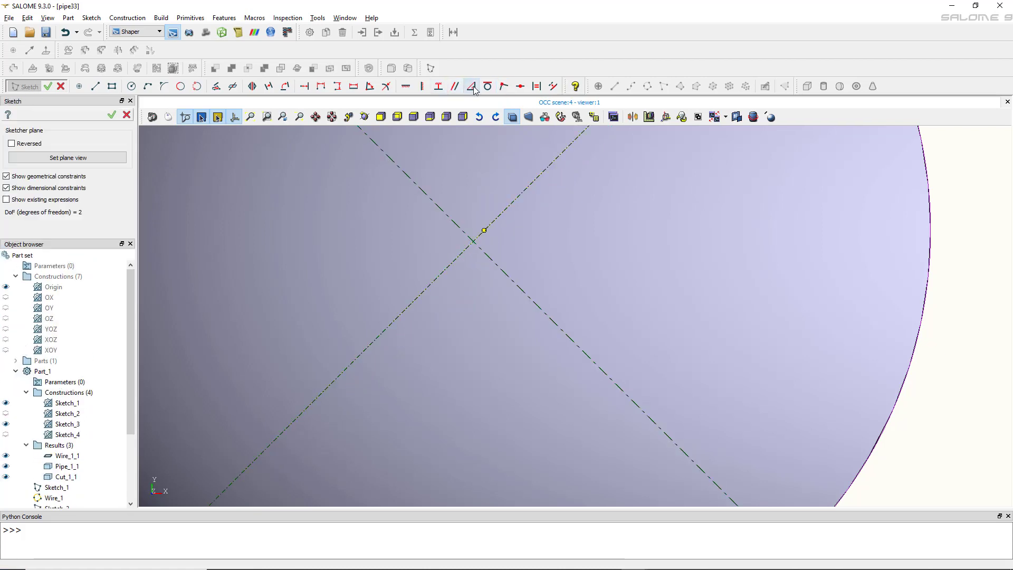
click(504, 86)
click(438, 206)
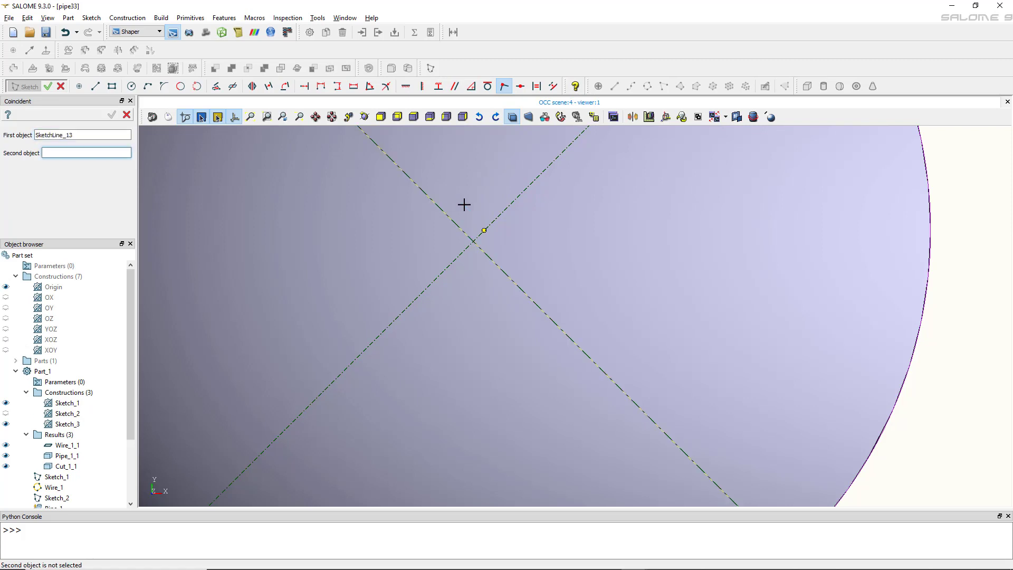
click(484, 230)
scroll(459, 210, down, 6)
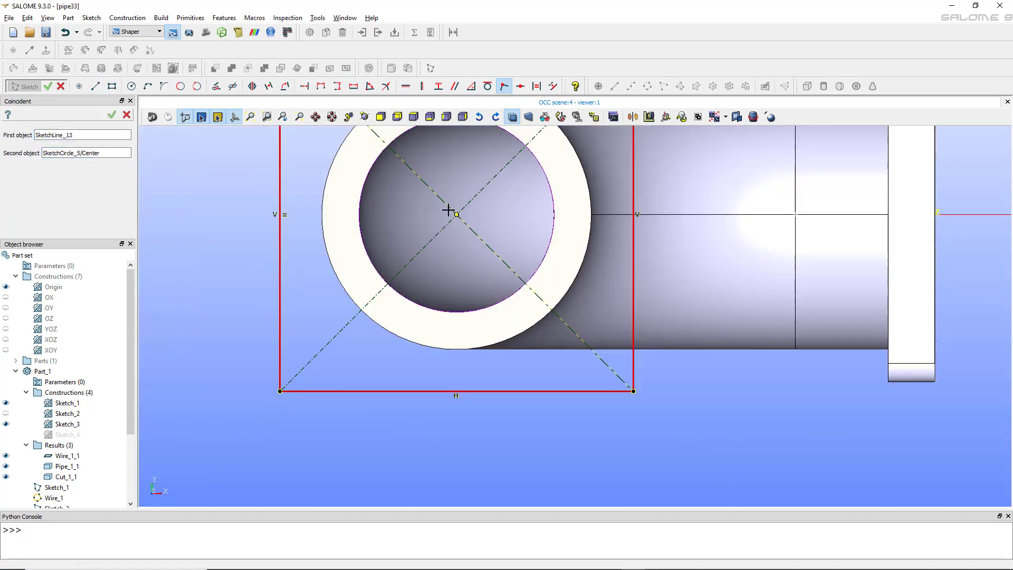
scroll(449, 195, up, 6)
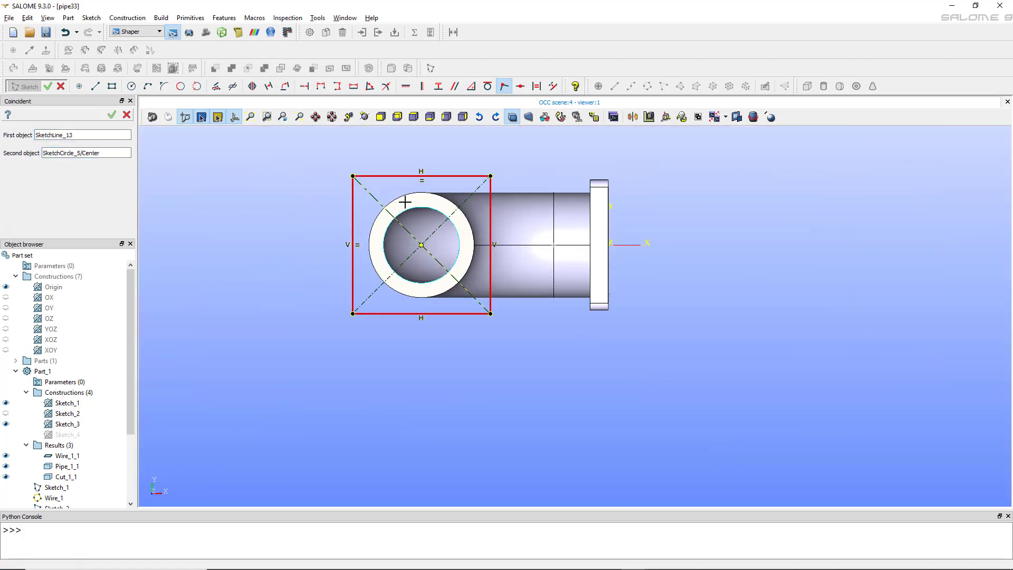
click(126, 115)
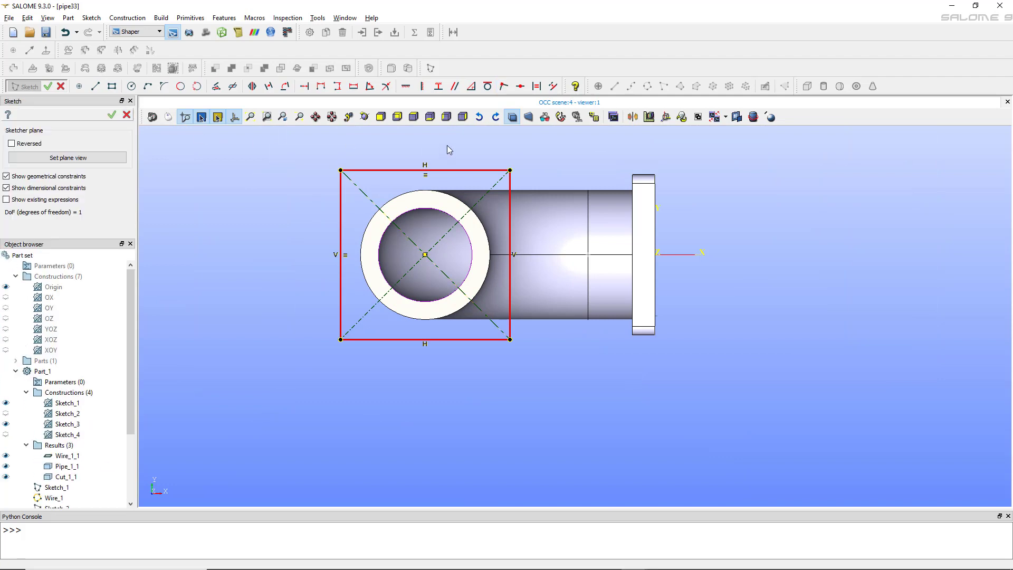
Step: Constrain the length of the square's upper side to 360
scroll(448, 145, up, 3)
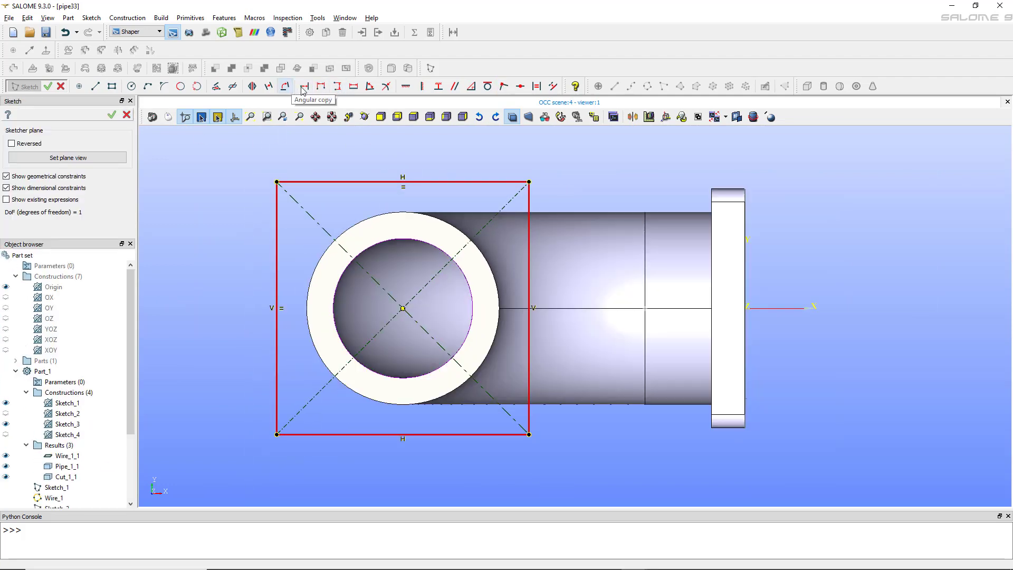
click(354, 86)
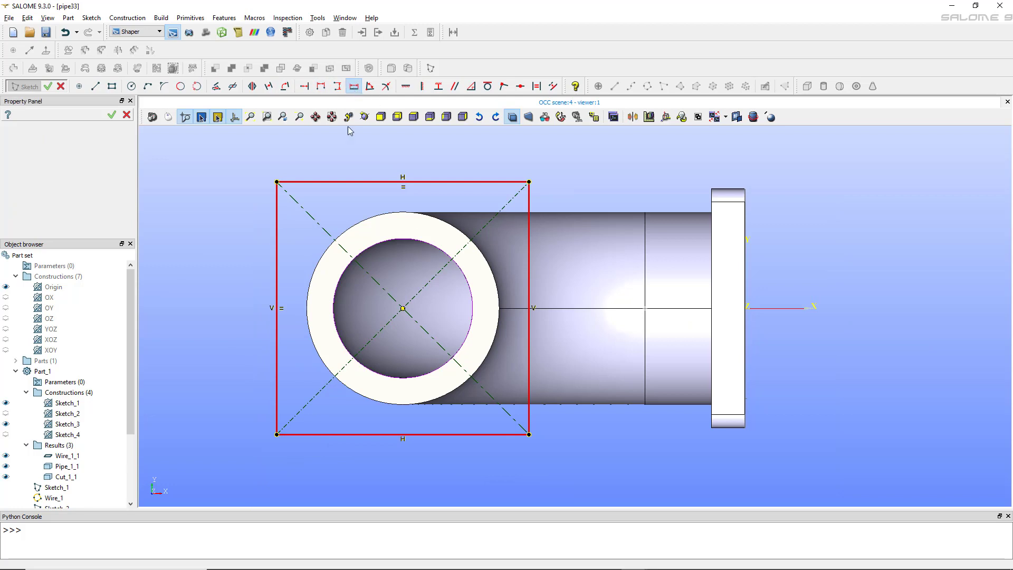
click(345, 182)
click(343, 163)
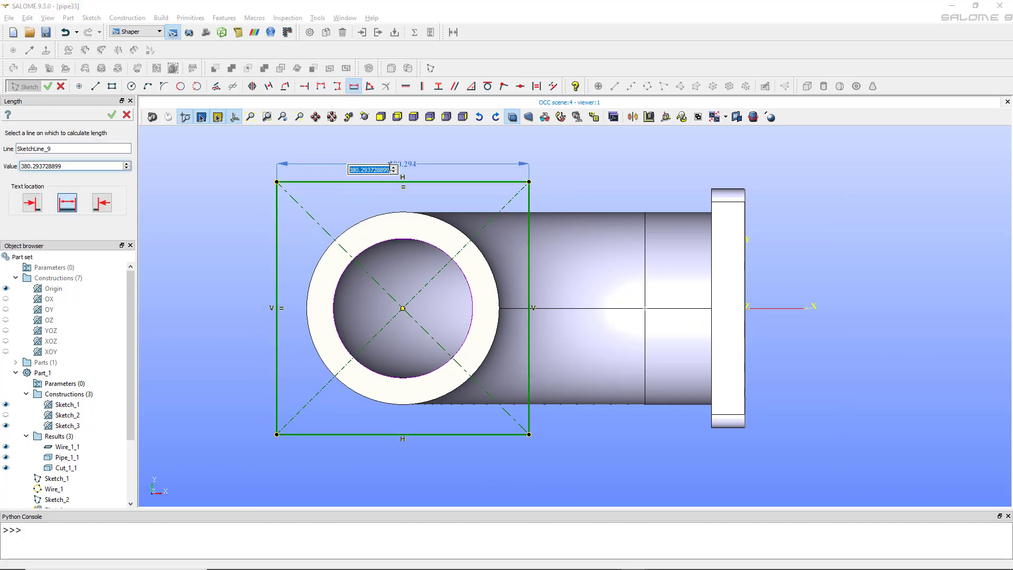
text(360)
key(Return)
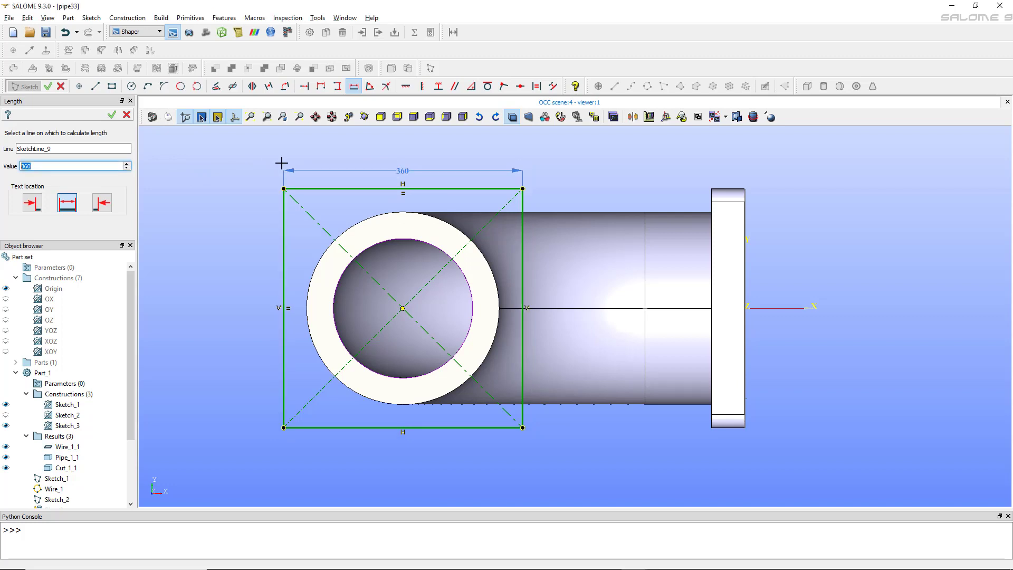
Step: Sketch a bolt-hole circle near the square's upper-left corner and constrain its radius to 20
scroll(334, 224, up, 2)
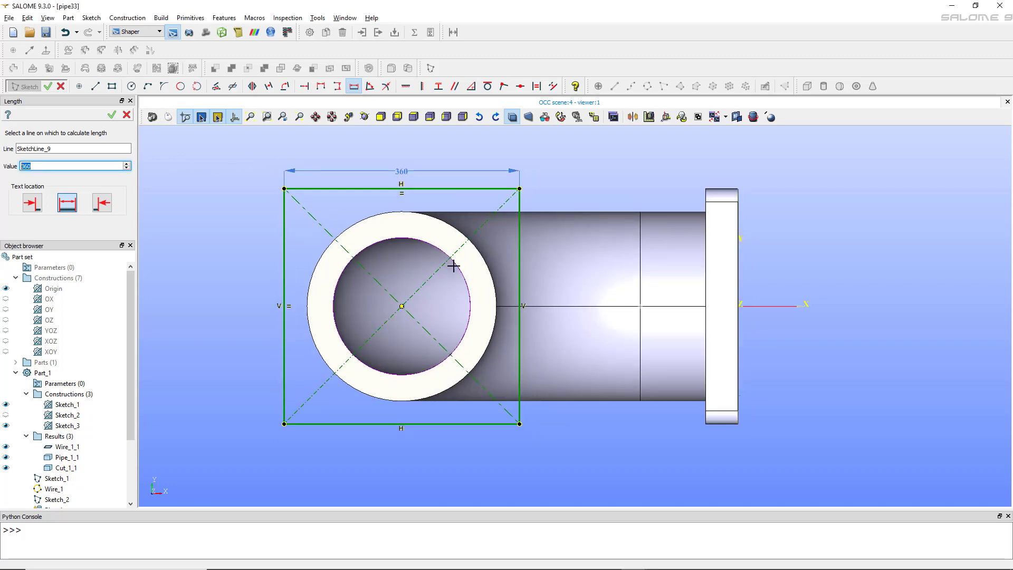
click(131, 88)
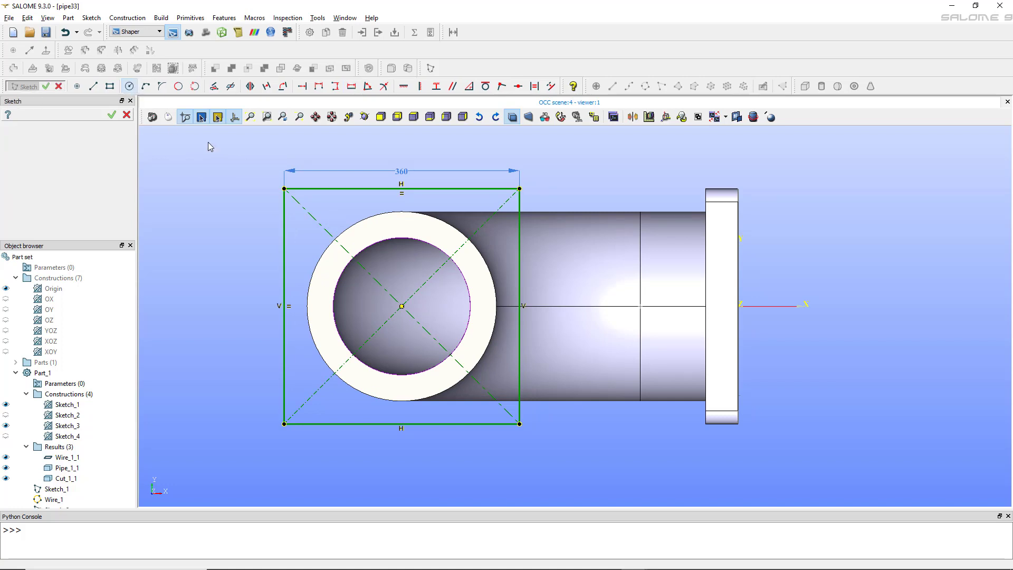
click(324, 207)
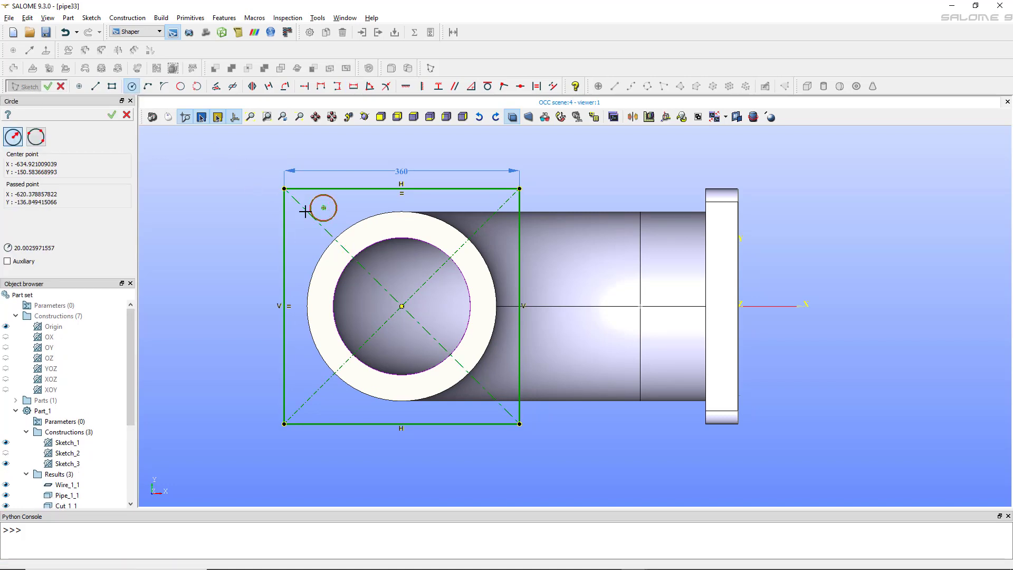
click(112, 115)
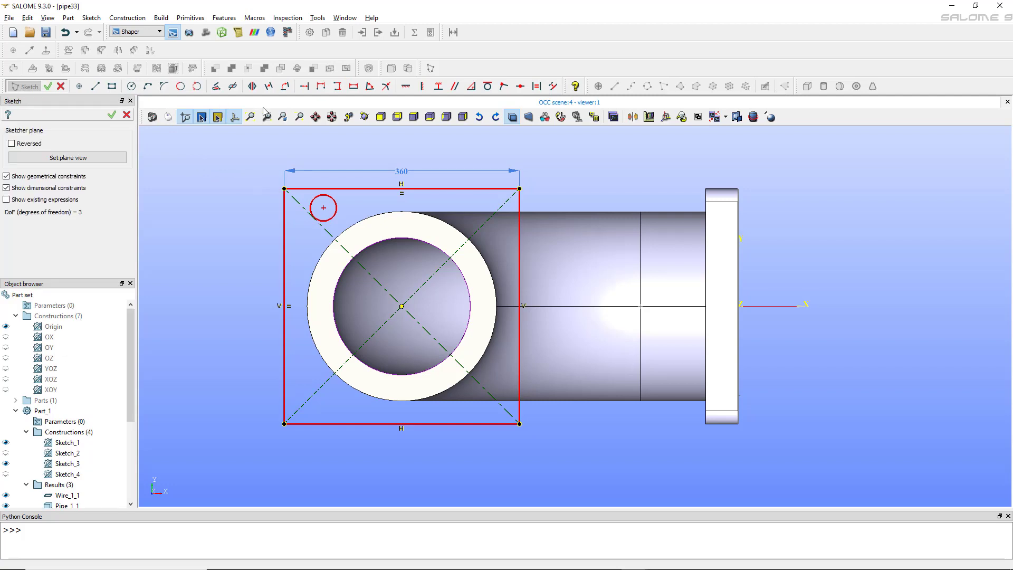
click(386, 87)
click(336, 208)
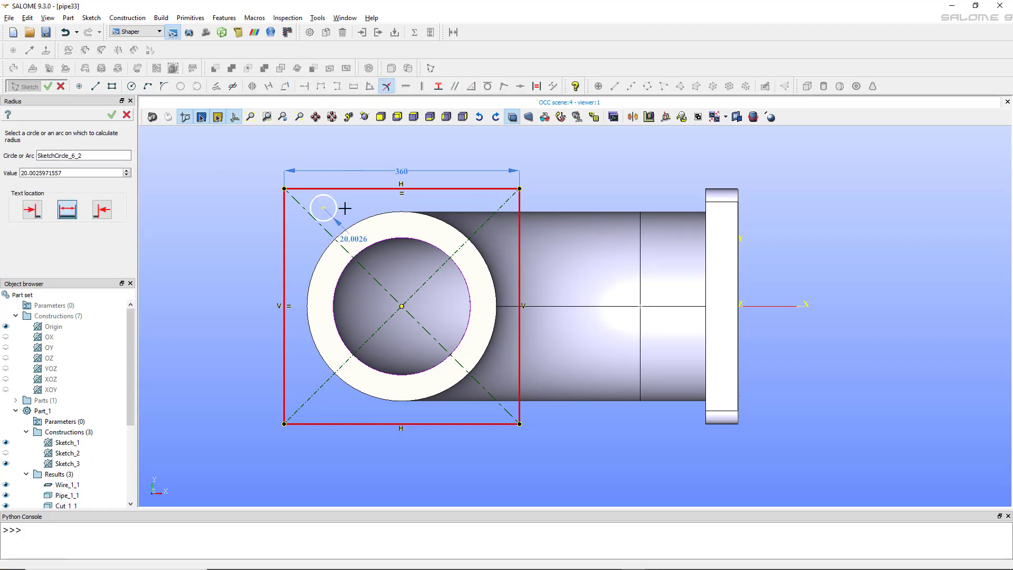
click(356, 207)
text(20)
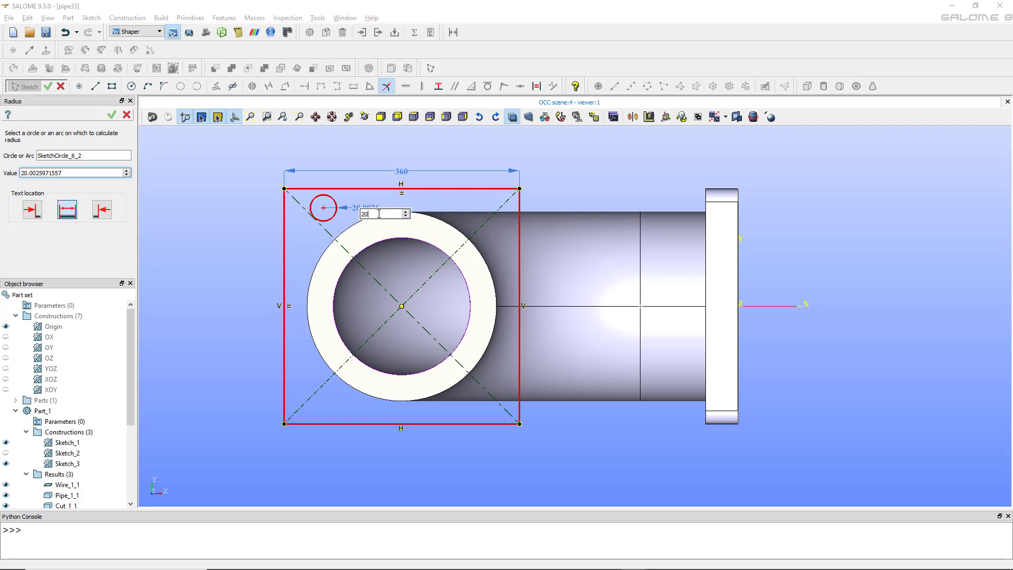
key(Return)
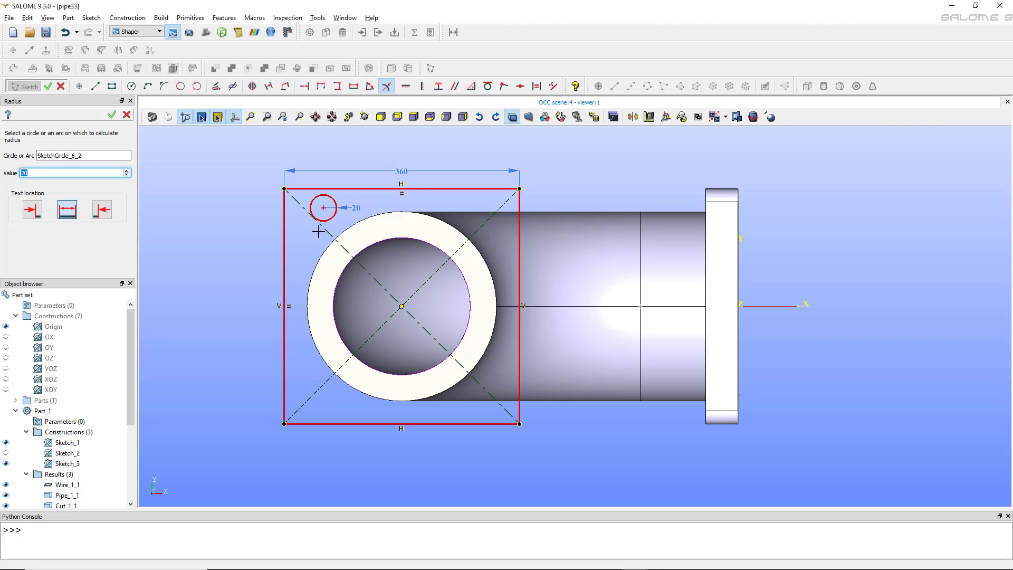
Step: Constrain the bolt-hole circle's centre to lie on the diagonal from the square's upper-left corner
scroll(319, 232, up, 2)
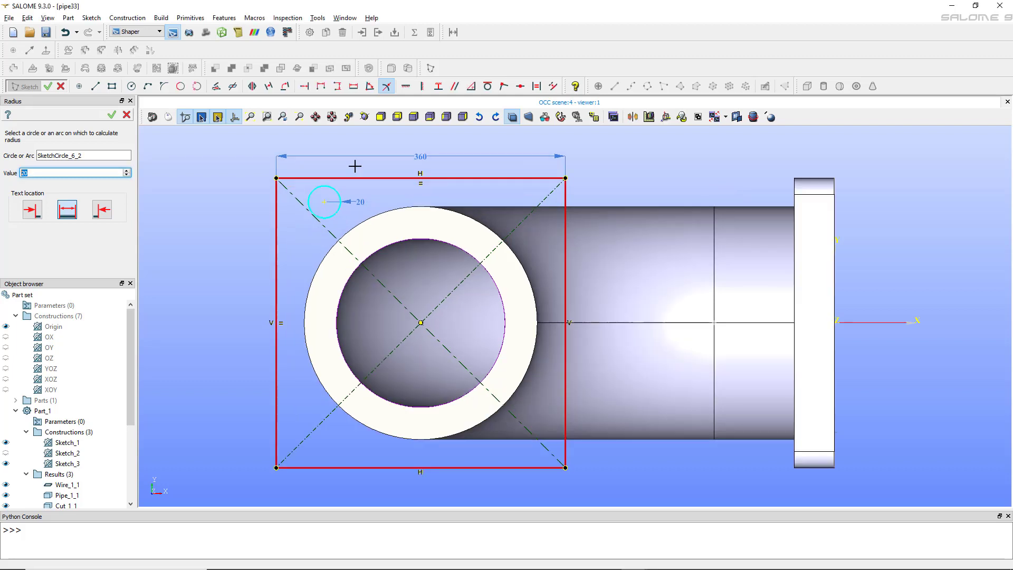
click(503, 87)
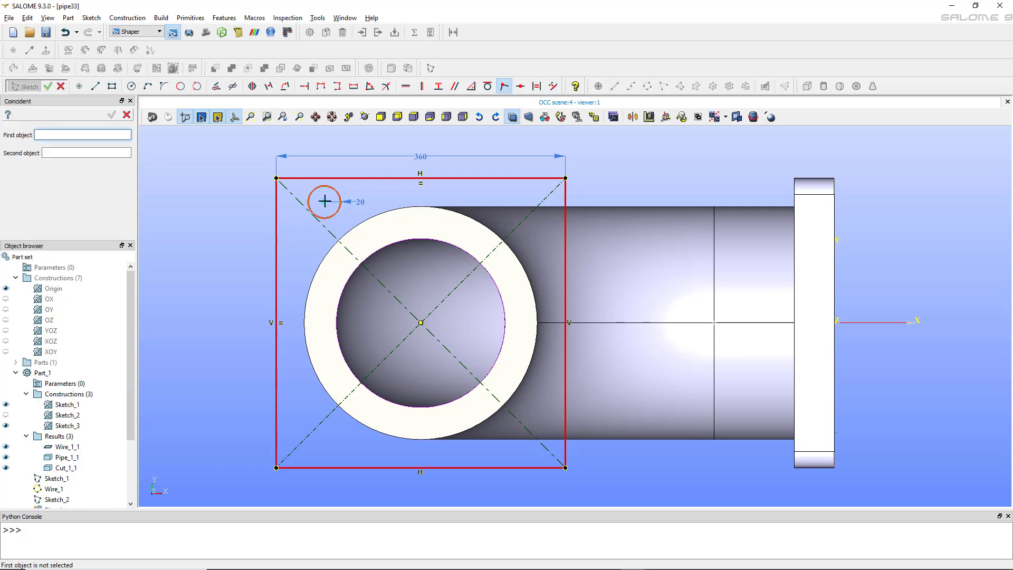
click(324, 201)
click(331, 234)
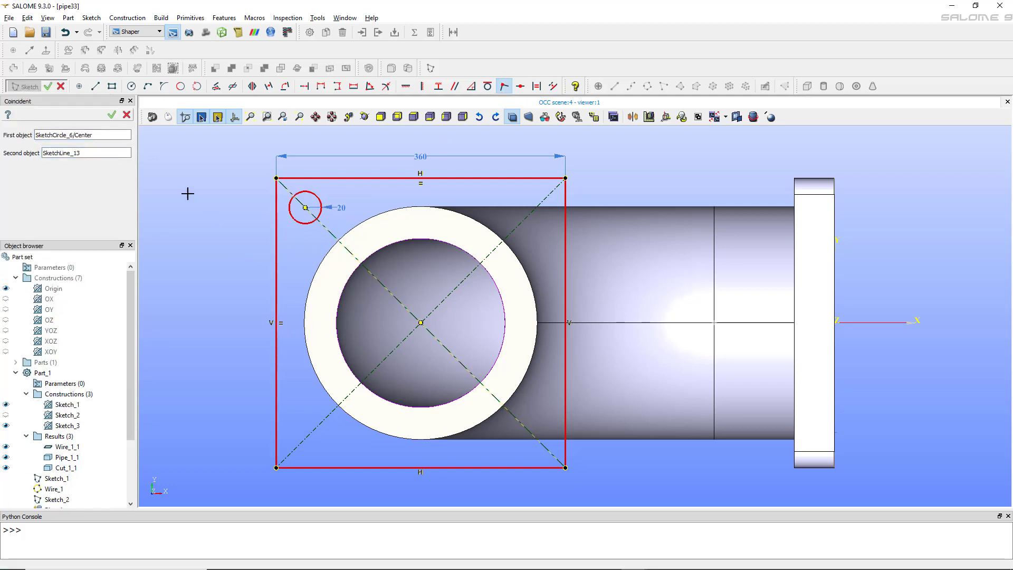
click(111, 115)
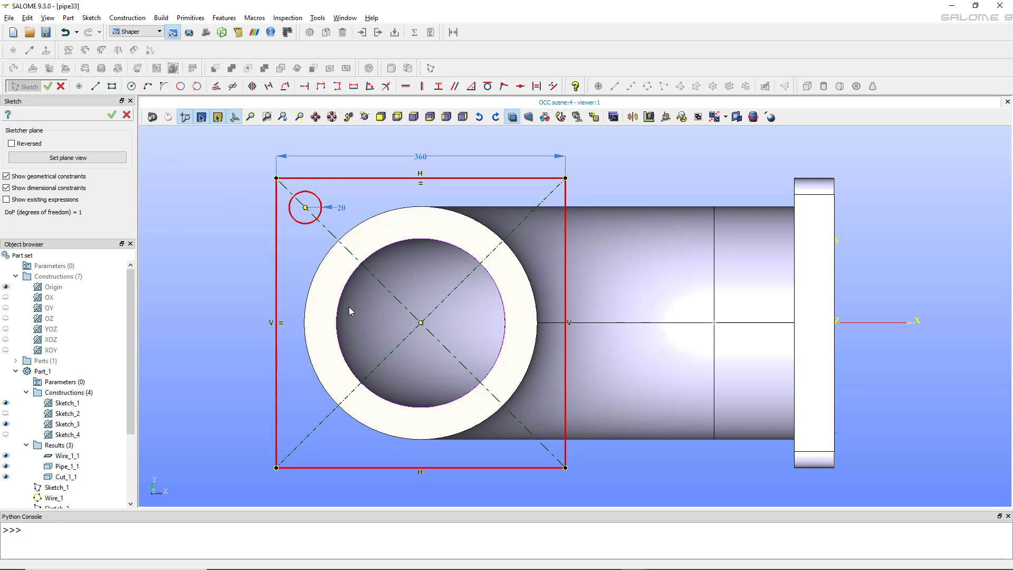
Step: Constrain the horizontal distance between the bolt-hole circle's centre and the pipe centre to 136.335, and finish the sketch
click(321, 86)
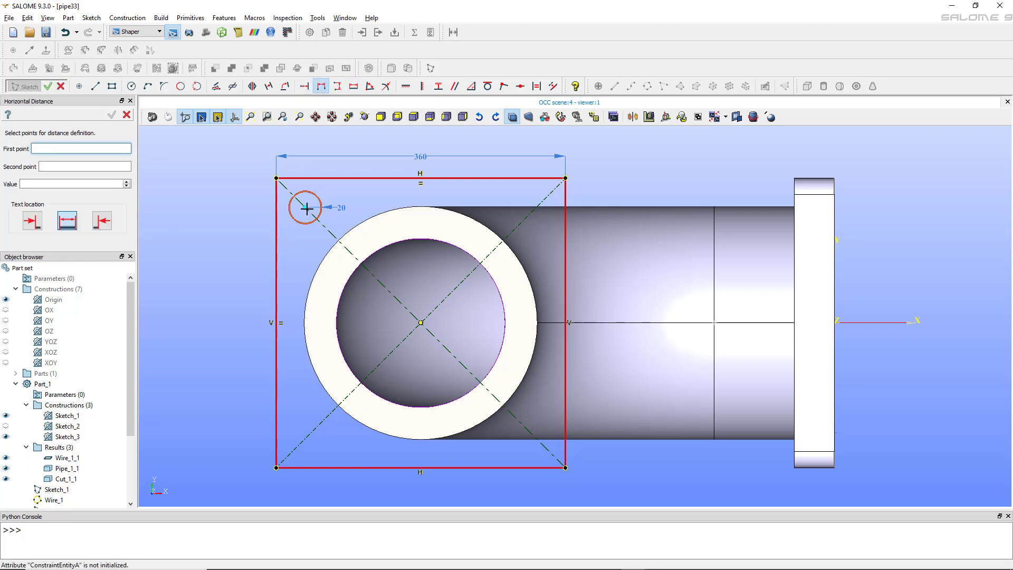
click(305, 208)
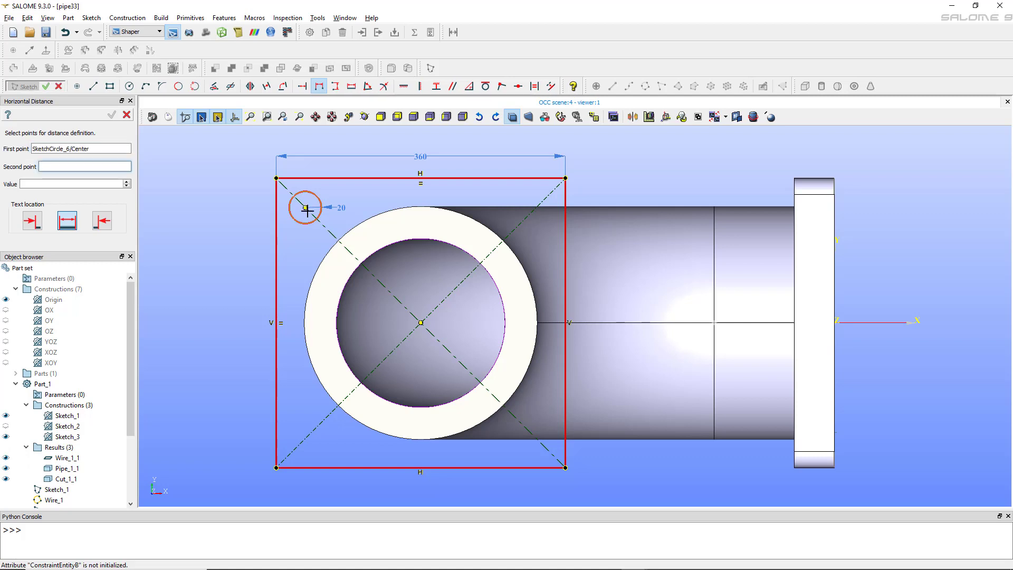
click(421, 322)
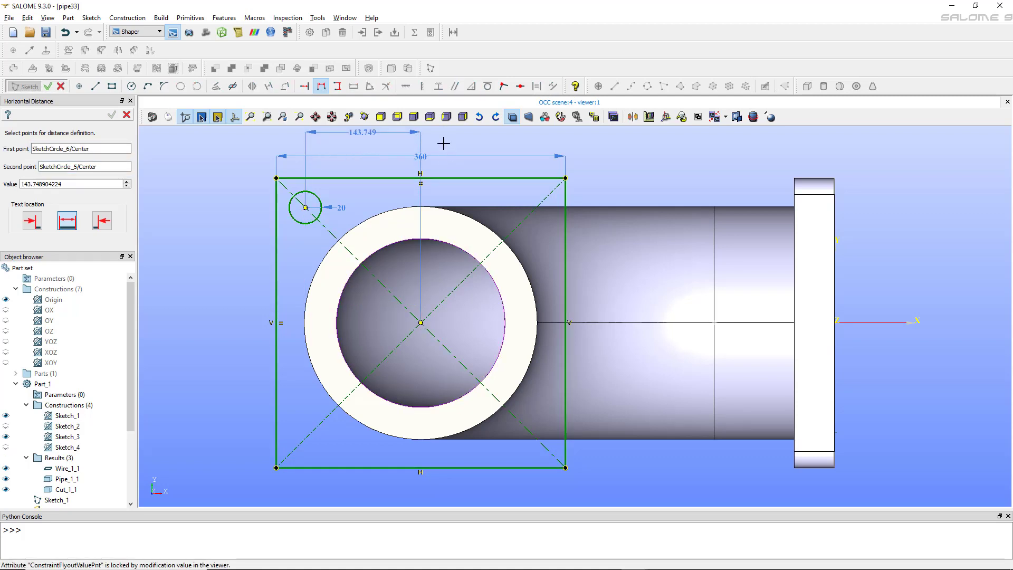
click(437, 191)
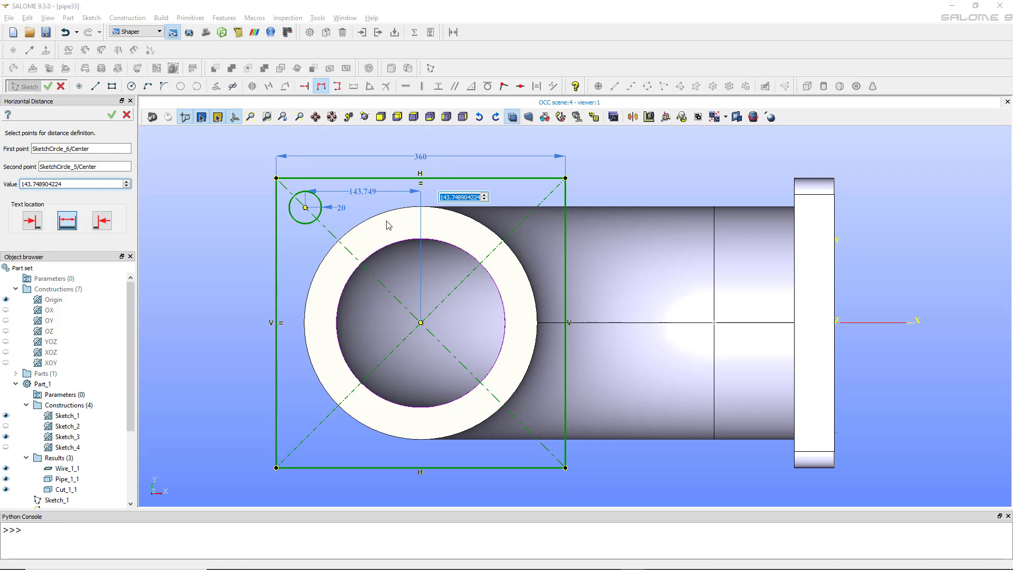
text(136.335)
key(Return)
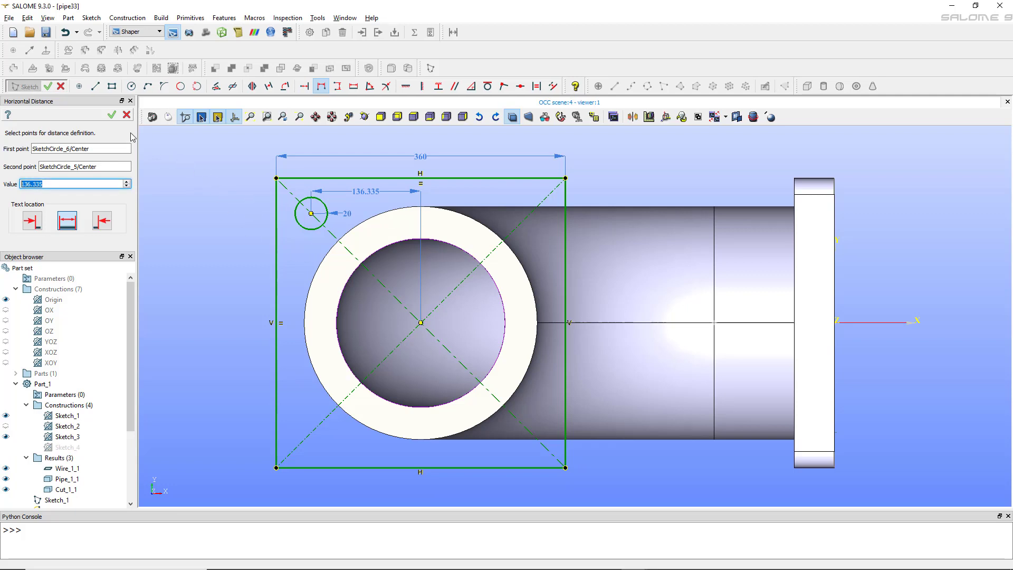
click(112, 115)
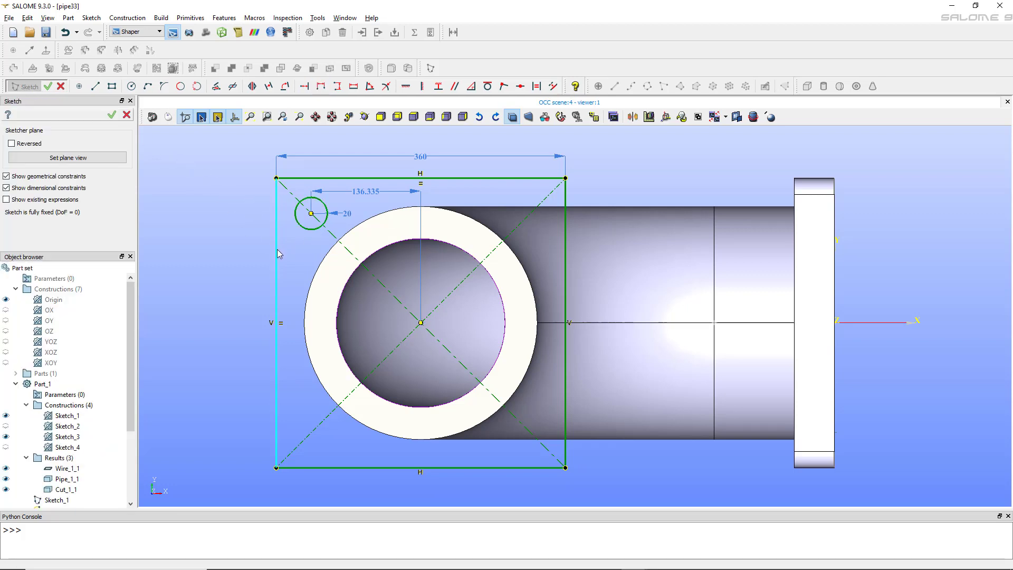
click(112, 115)
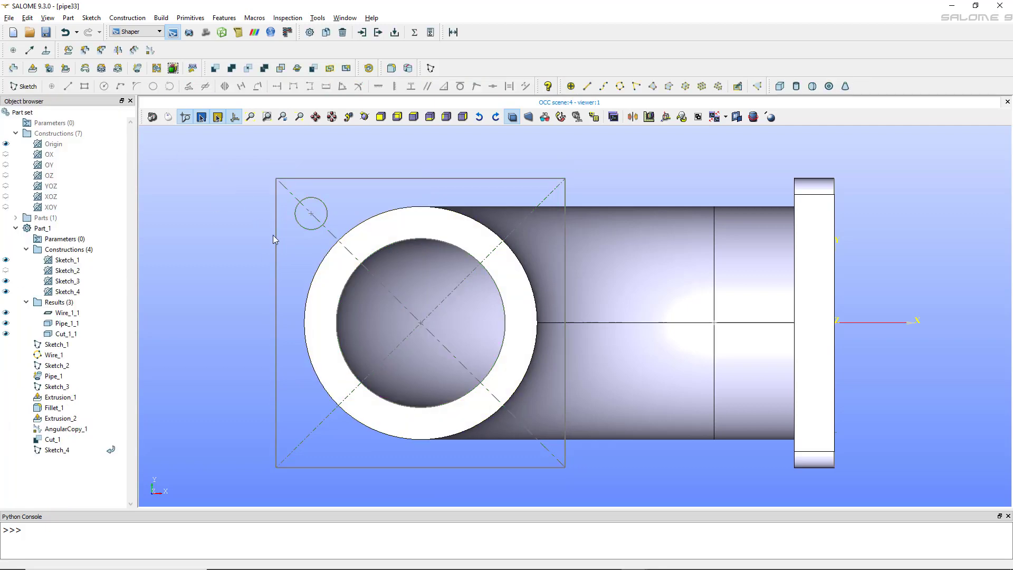
Step: Extrude the square flange face around the pipe opening, with to-size 0 and from-size 50
mouse_move(379, 320)
ctrl+right_down()
mouse_move(475, 272)
mouse_move(450, 278)
mouse_move(443, 226)
mouse_move(407, 266)
mouse_move(386, 323)
ctrl+right_up()
scroll(387, 324, up, 2)
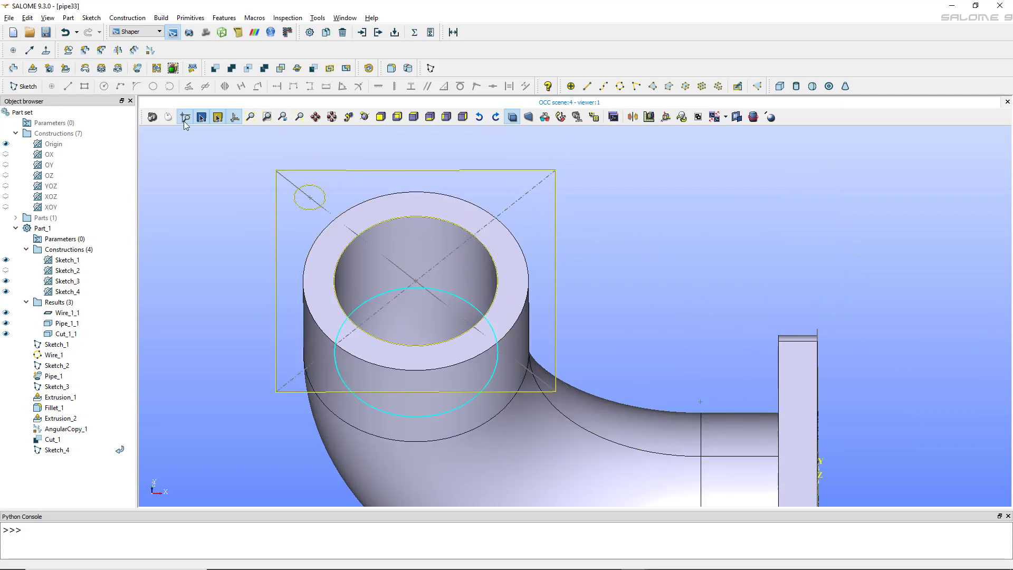
click(35, 69)
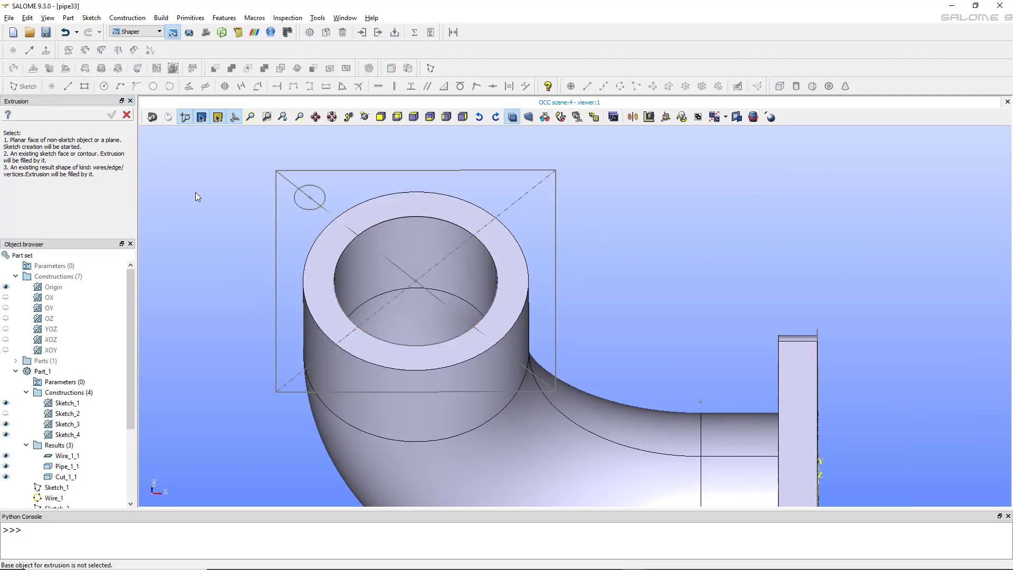
click(283, 235)
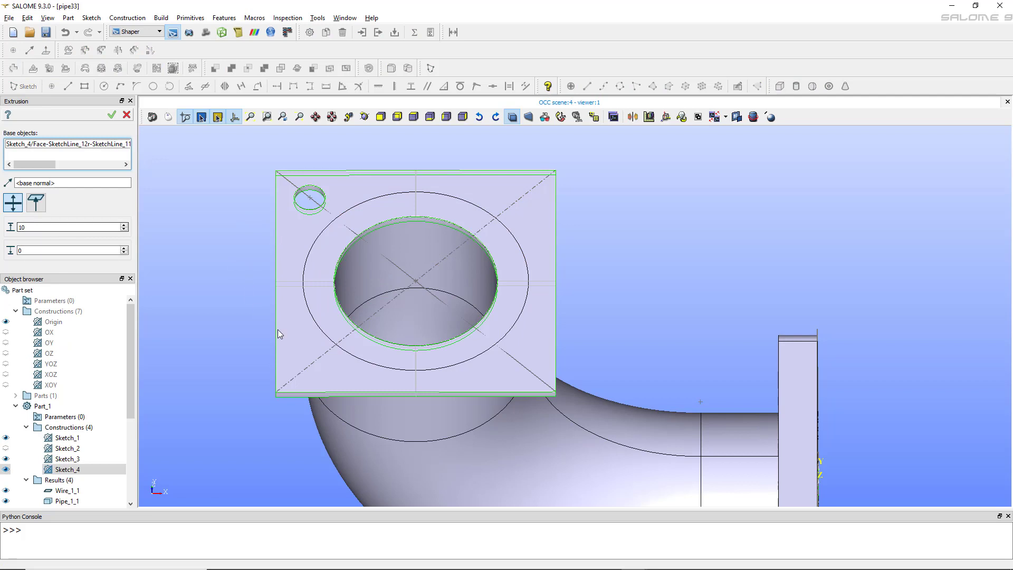
ctrl+right_drag(278, 332, 422, 291)
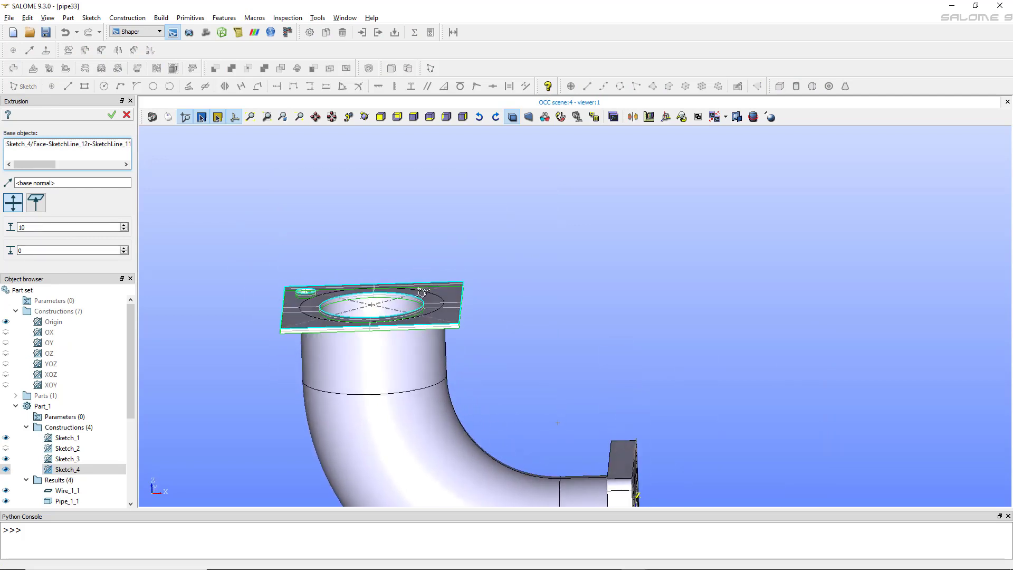
scroll(401, 347, up, 3)
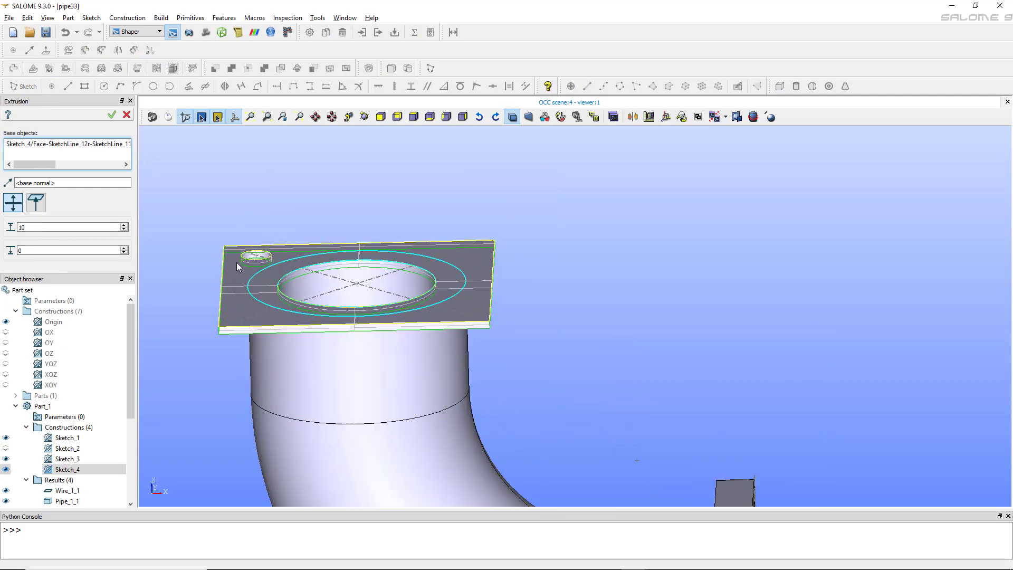
double_click(29, 251)
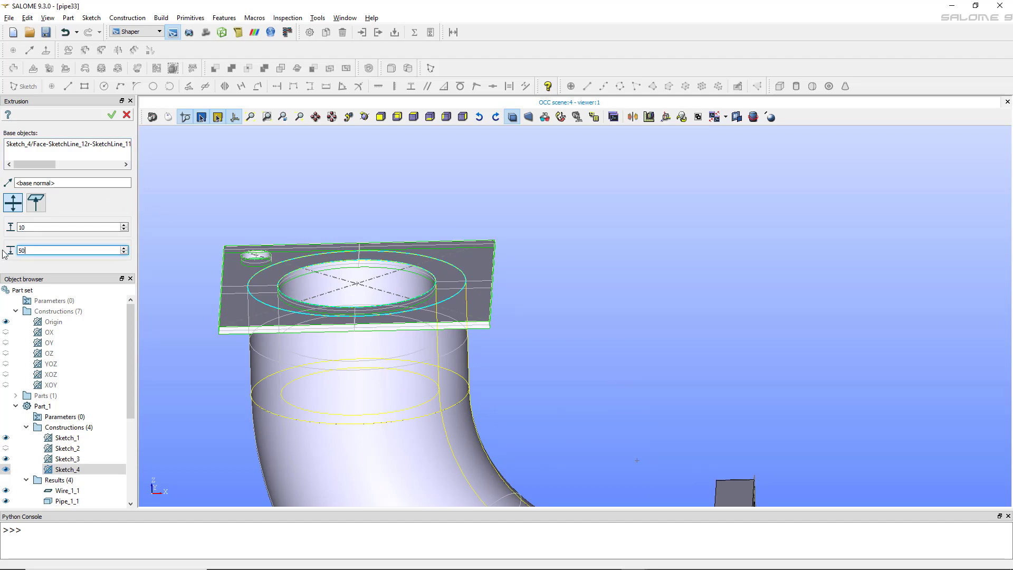
text(50)
key(shift+Tab)
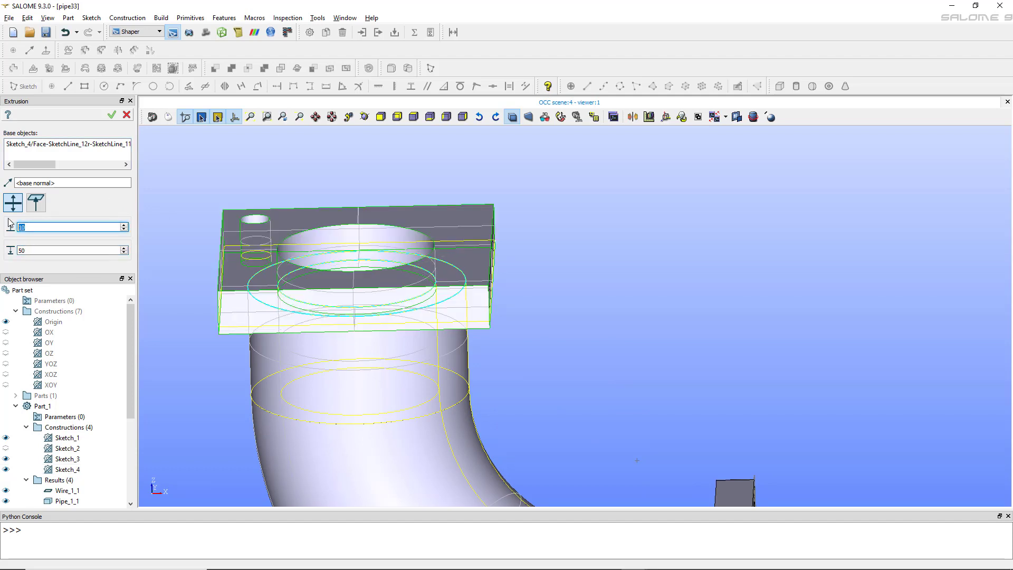
Step: Add the bolt-hole circle's face to the extrusion's base objects and apply the extrusion
ctrl+right_drag(191, 198, 257, 241)
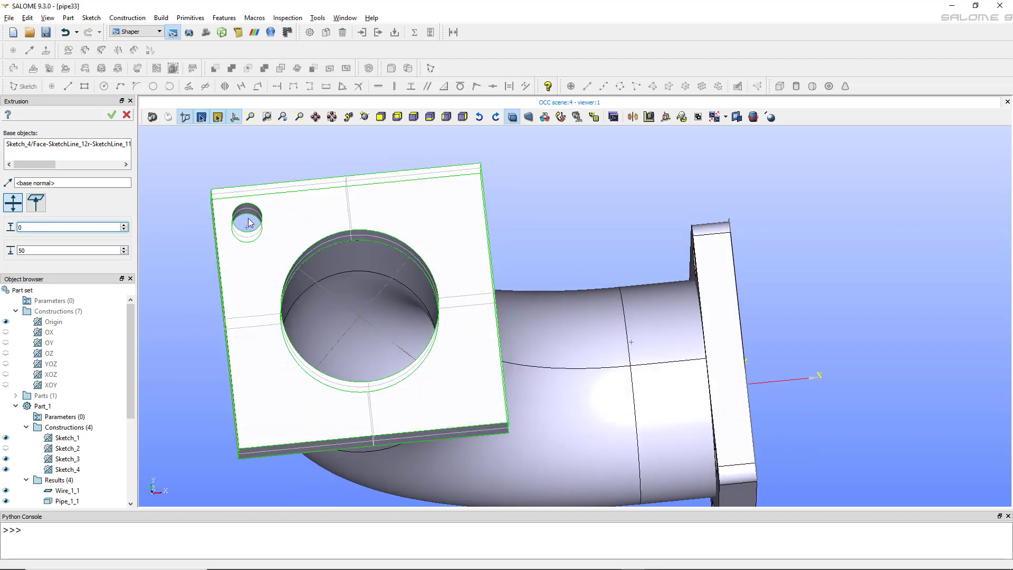
ctrl+right_drag(248, 222, 245, 225)
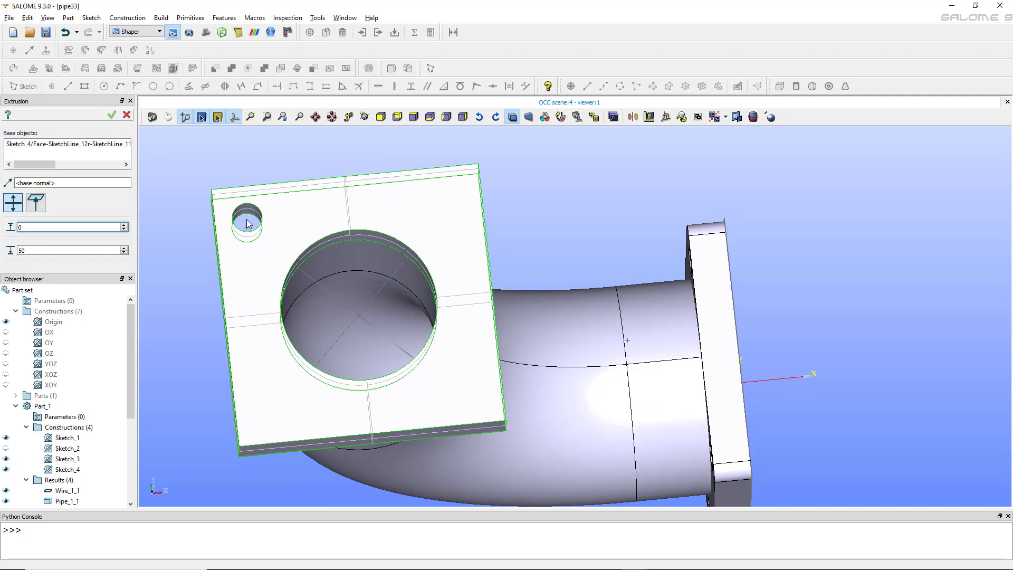
shift+click(257, 222)
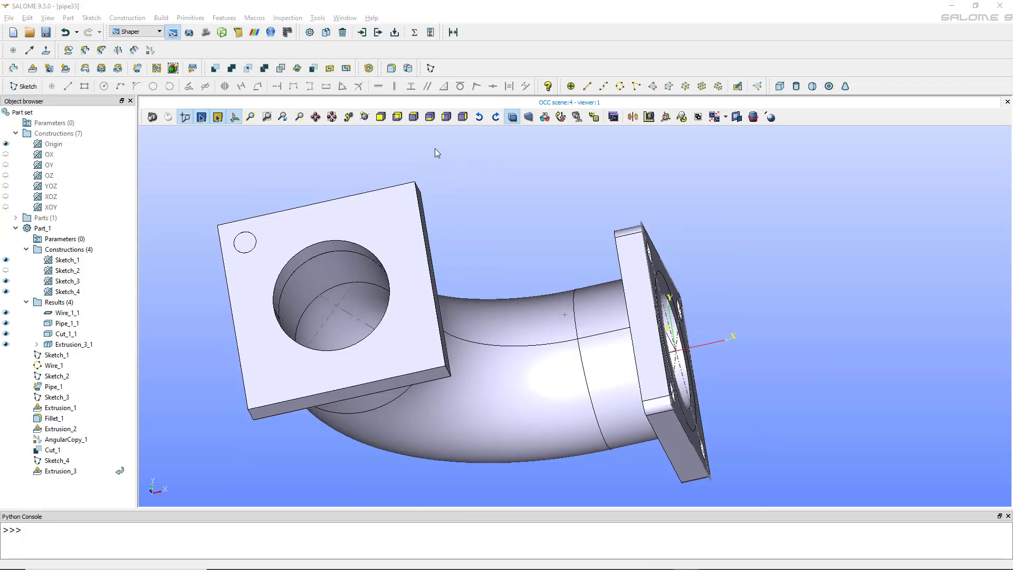
Step: Begin a fillet on the new square flange, selecting the two short corner edges at the ends of its lower side
click(391, 68)
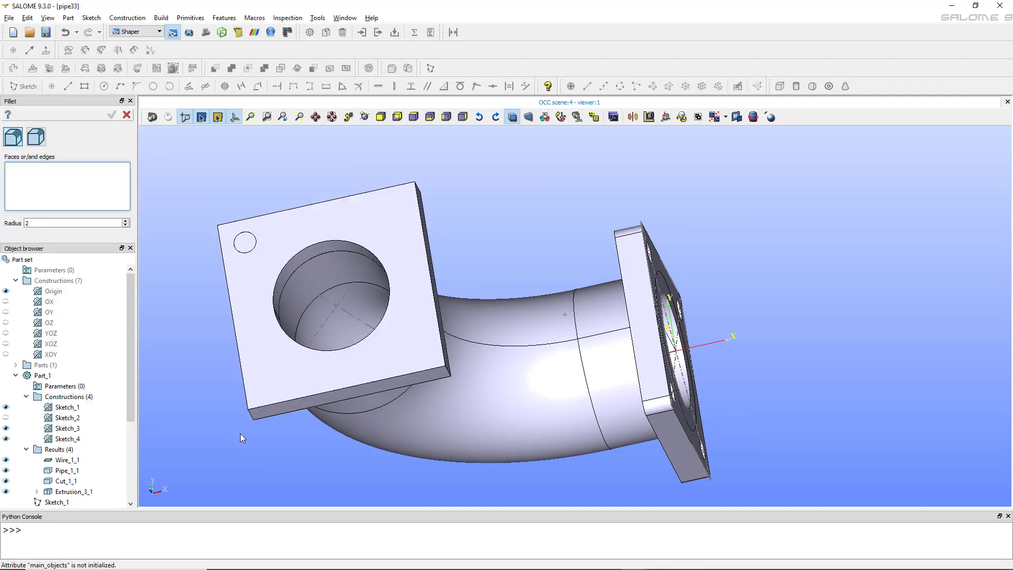
scroll(241, 438, up, 6)
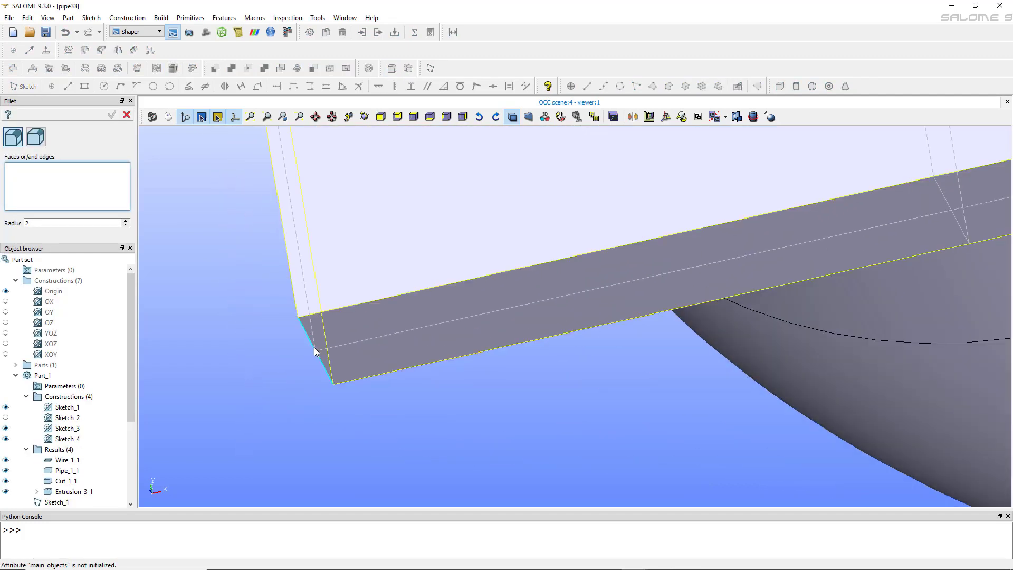
click(314, 347)
scroll(544, 308, down, 5)
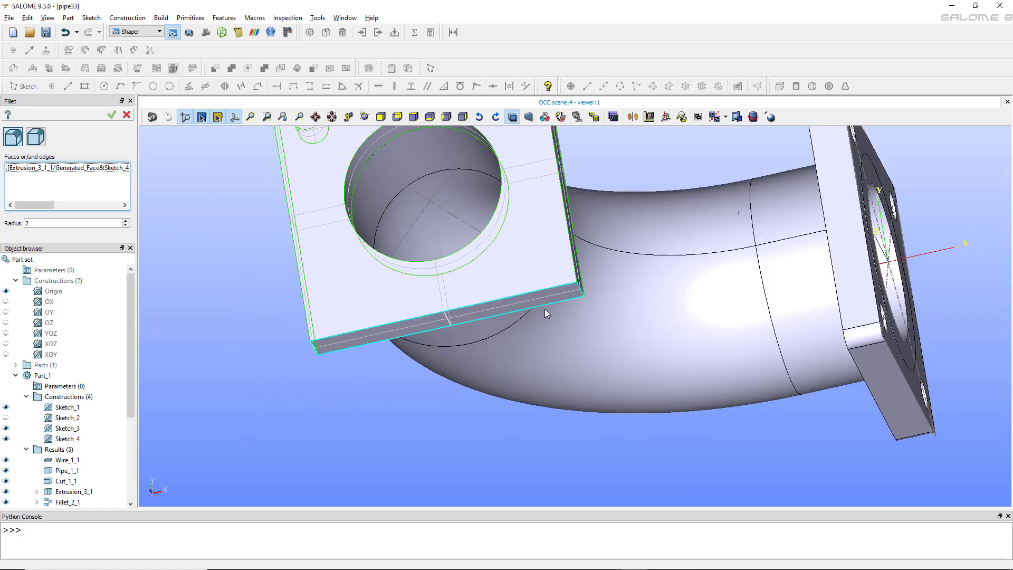
scroll(587, 267, up, 5)
scroll(587, 267, up, 4)
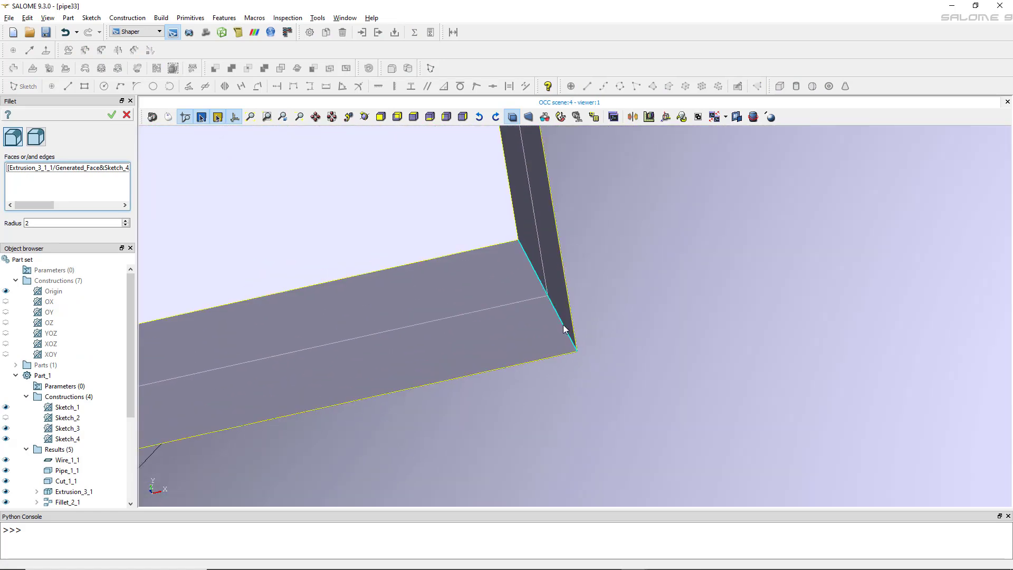
click(564, 328)
scroll(562, 320, down, 10)
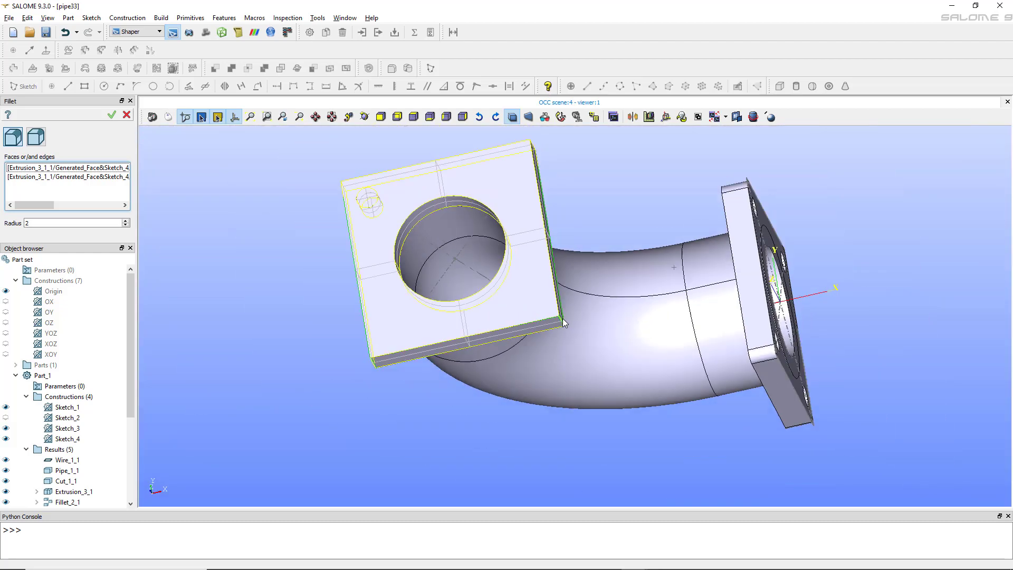
Step: Add the flange's other two short corner edges to the fillet and apply it with radius 20
ctrl+right_drag(584, 187, 572, 339)
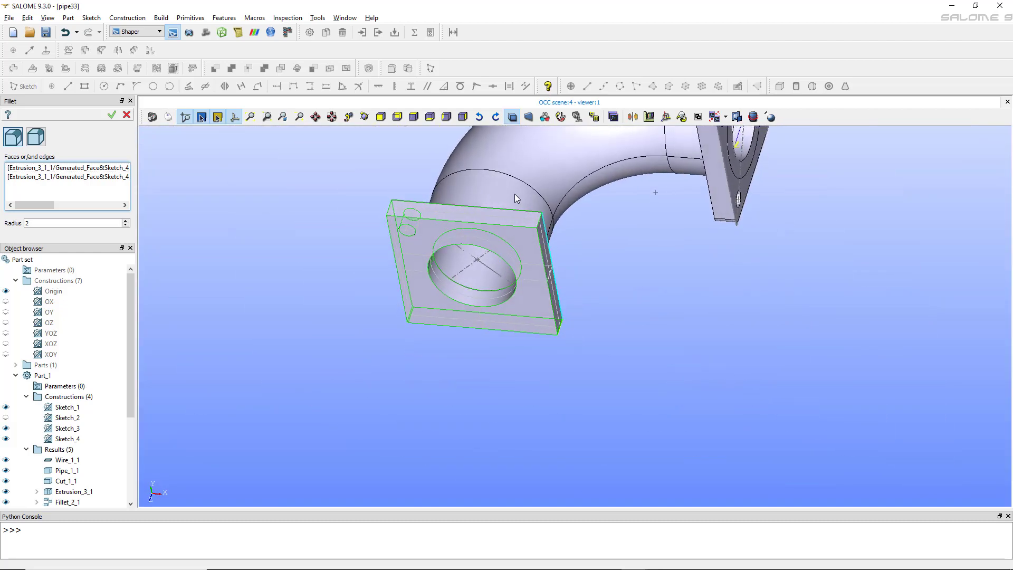
scroll(556, 246, up, 8)
scroll(555, 246, up, 6)
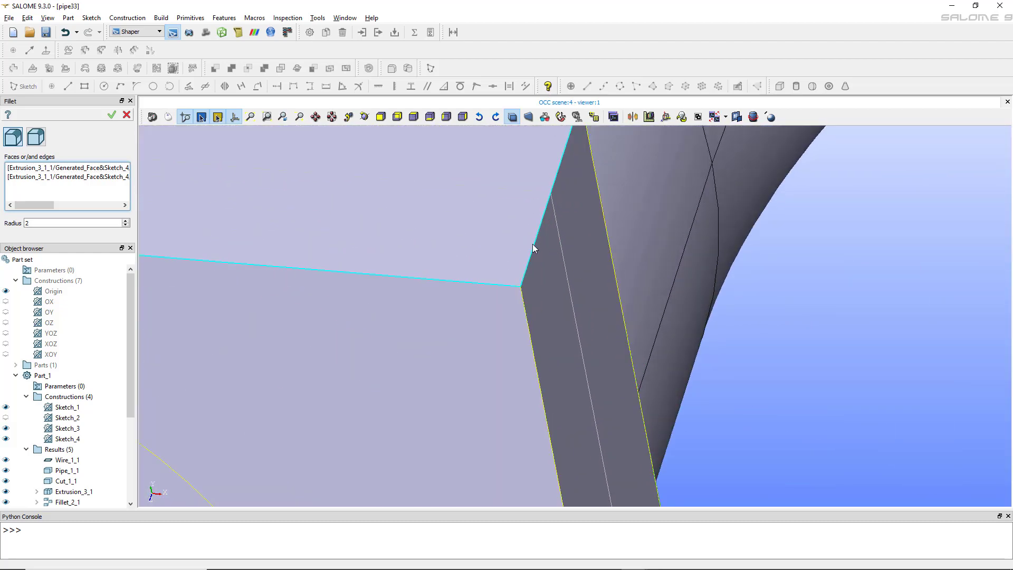
click(534, 245)
scroll(534, 245, down, 5)
ctrl+right_drag(534, 244, 538, 273)
ctrl+drag(316, 131, 483, 300)
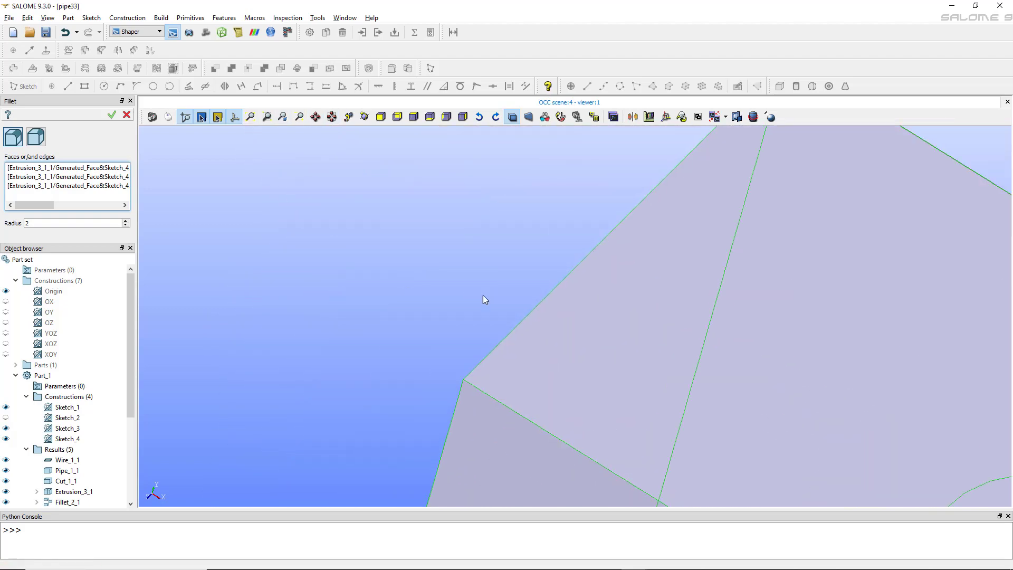
click(506, 337)
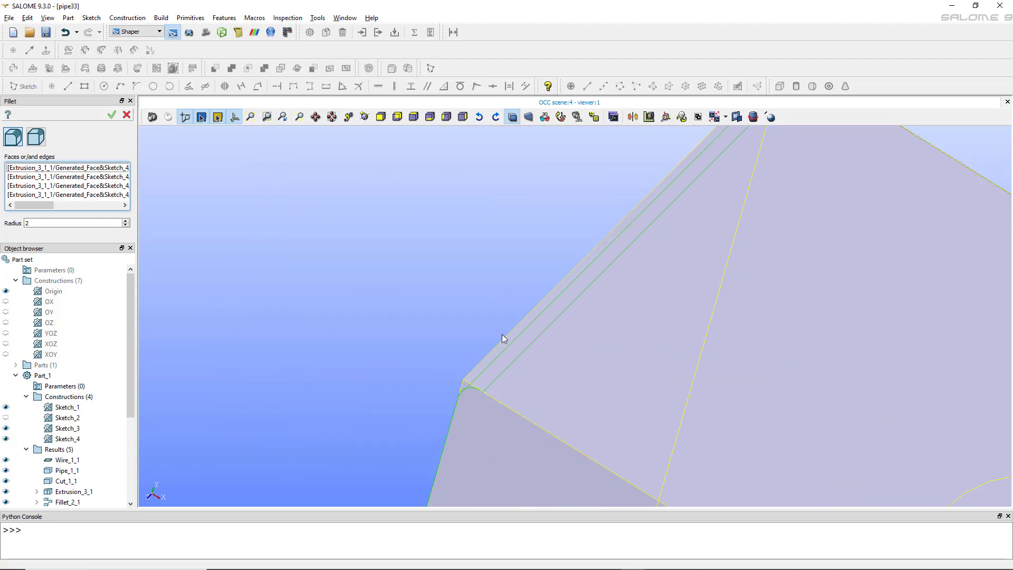
drag(54, 223, 25, 222)
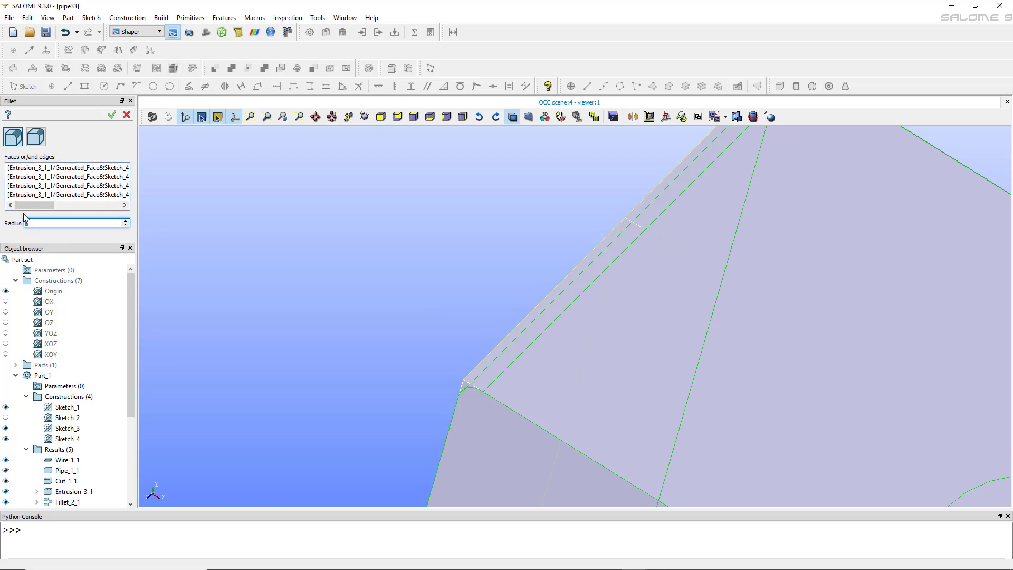
text(20)
click(112, 115)
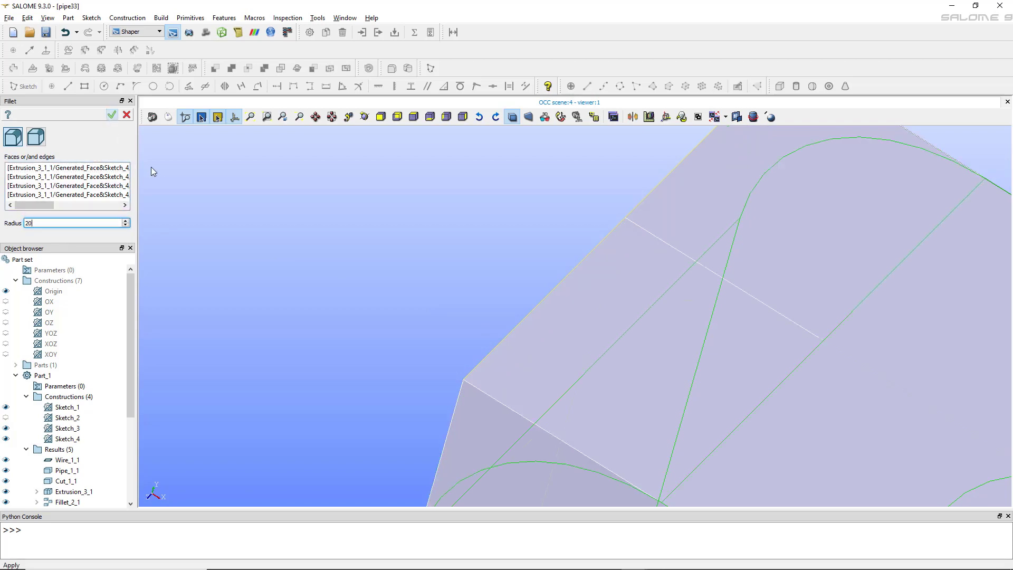
Step: Hide the filleted flange result Fillet_2_1 so the flange sketch underneath is accessible
scroll(349, 268, down, 5)
scroll(410, 337, up, 2)
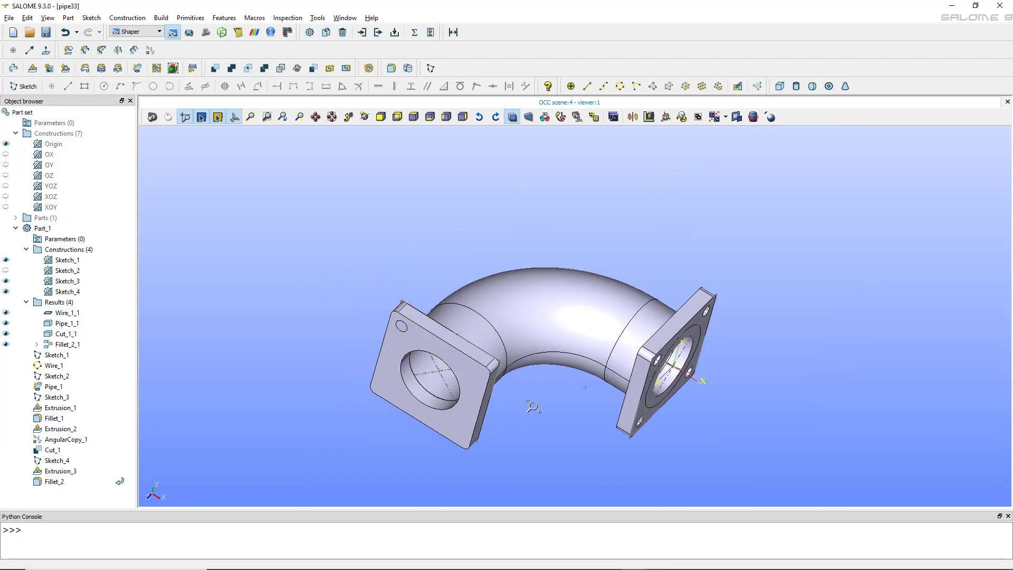
scroll(531, 406, down, 5)
scroll(530, 434, up, 5)
ctrl+right_drag(531, 430, 429, 157)
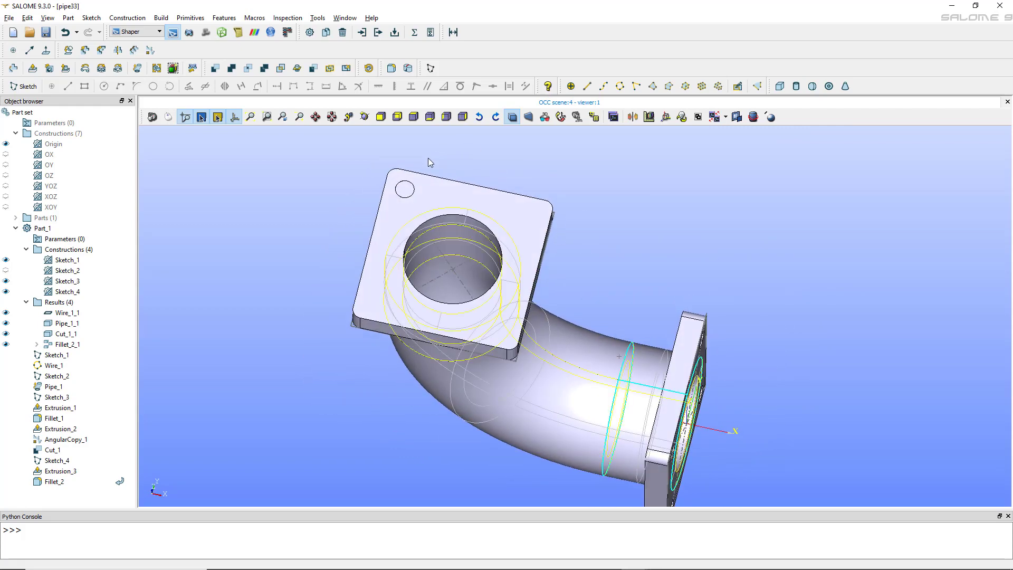
scroll(428, 157, up, 3)
ctrl+right_drag(297, 214, 378, 294)
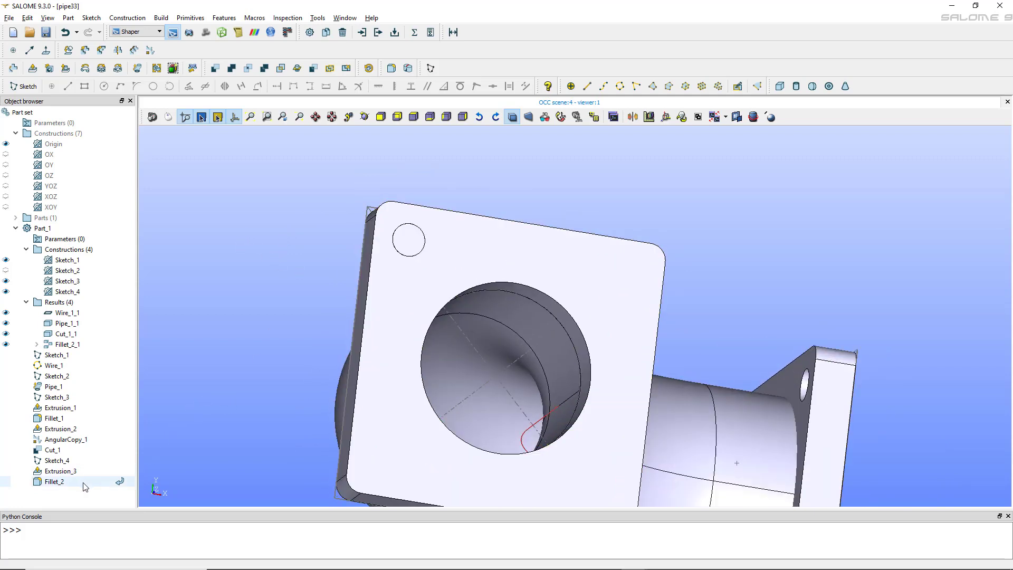
click(53, 344)
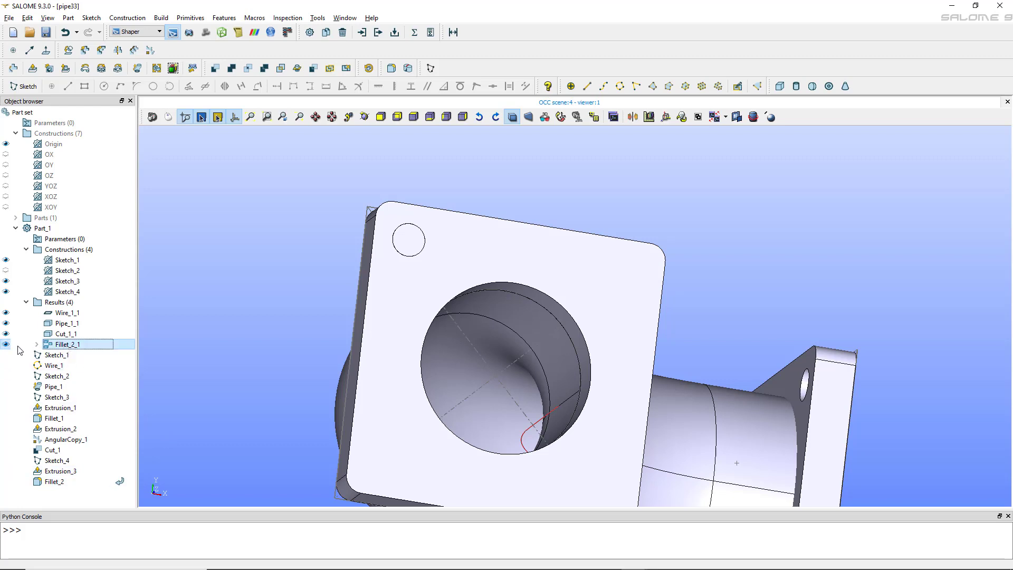
click(6, 344)
Step: Extrude the bolt-hole circle of Sketch_4 from 50 to 0 along its base normal to form a cylinder
ctrl+right_drag(365, 351, 334, 311)
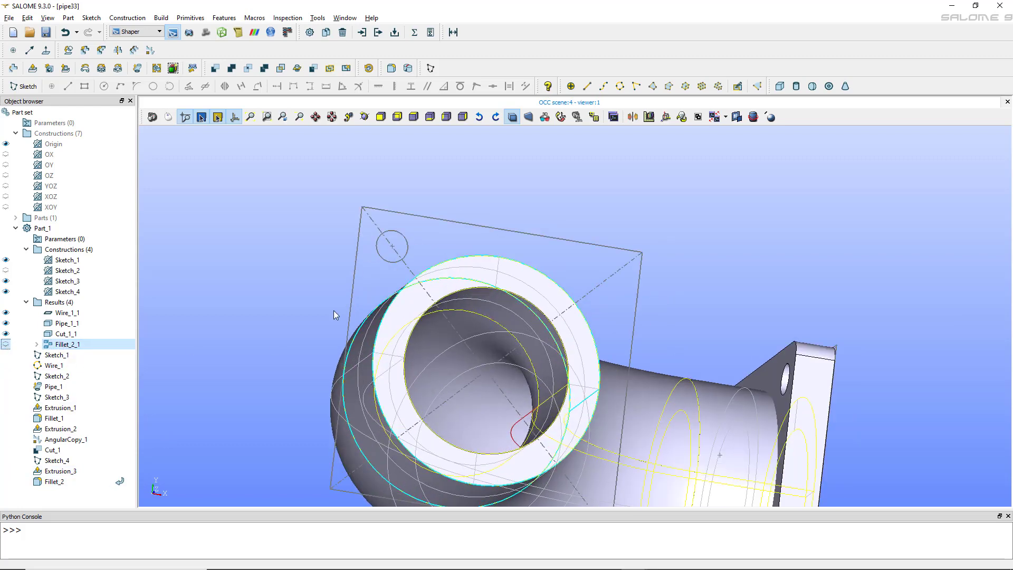
click(33, 69)
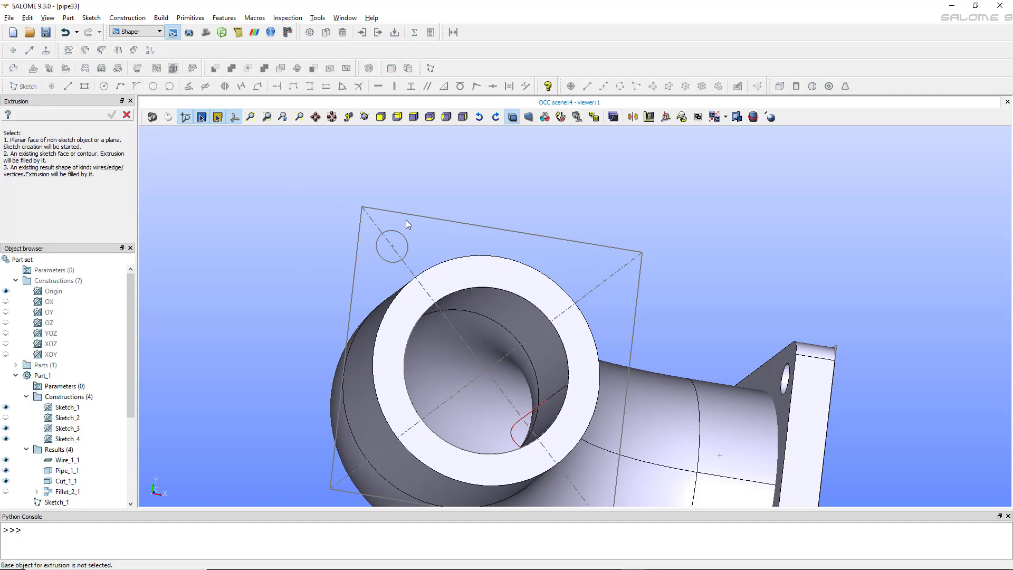
click(401, 254)
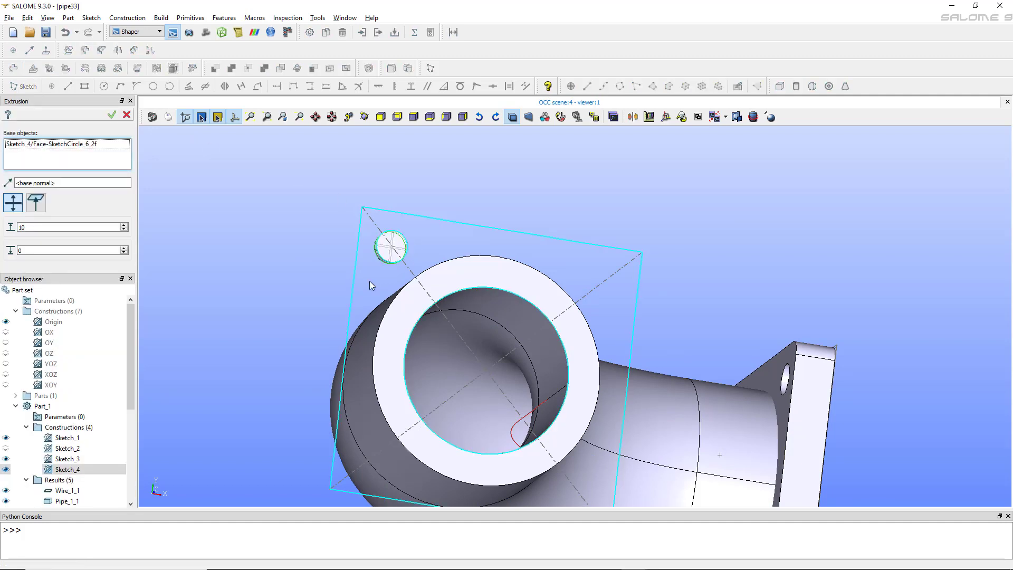
click(18, 249)
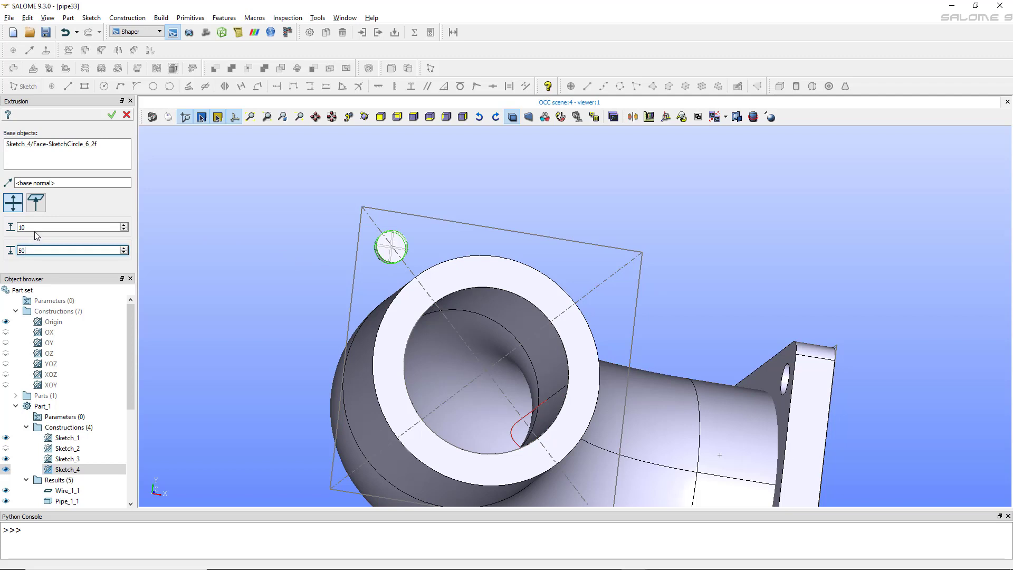
click(29, 227)
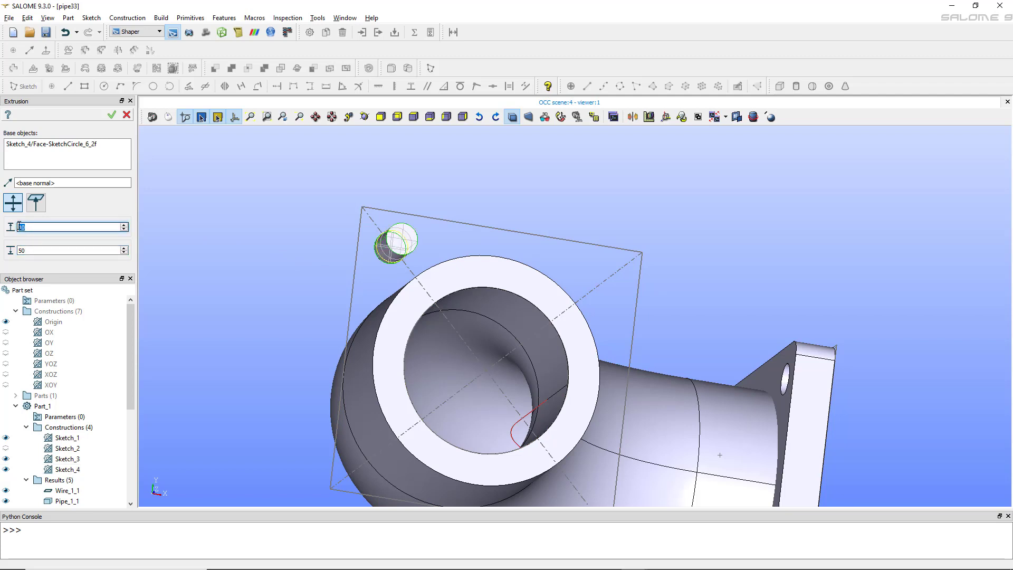
text(0)
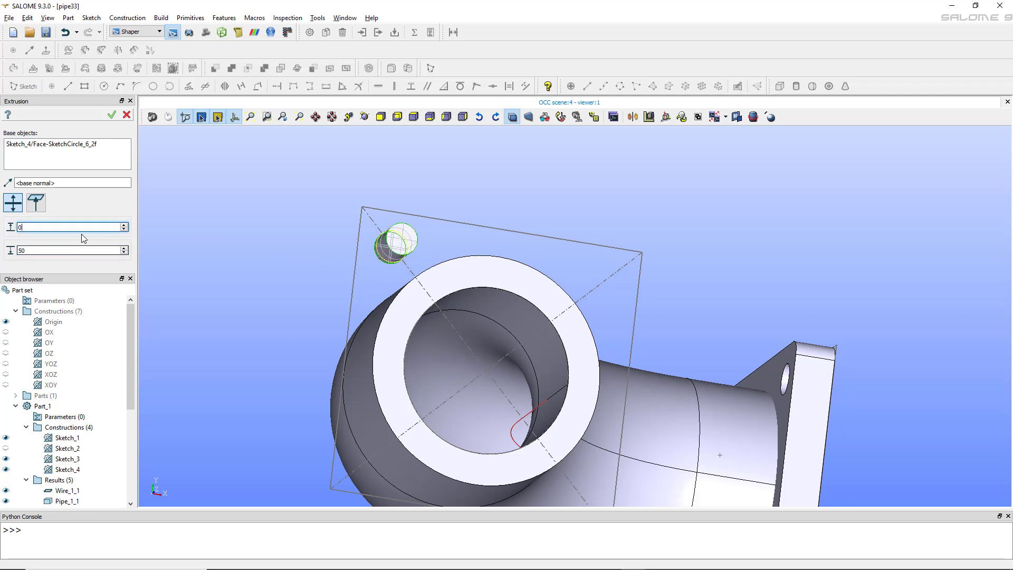
click(113, 116)
Step: Create an axis perpendicular to the Sketch_4 face, passing through the centre of the pipe opening
scroll(316, 285, down, 5)
scroll(321, 169, up, 4)
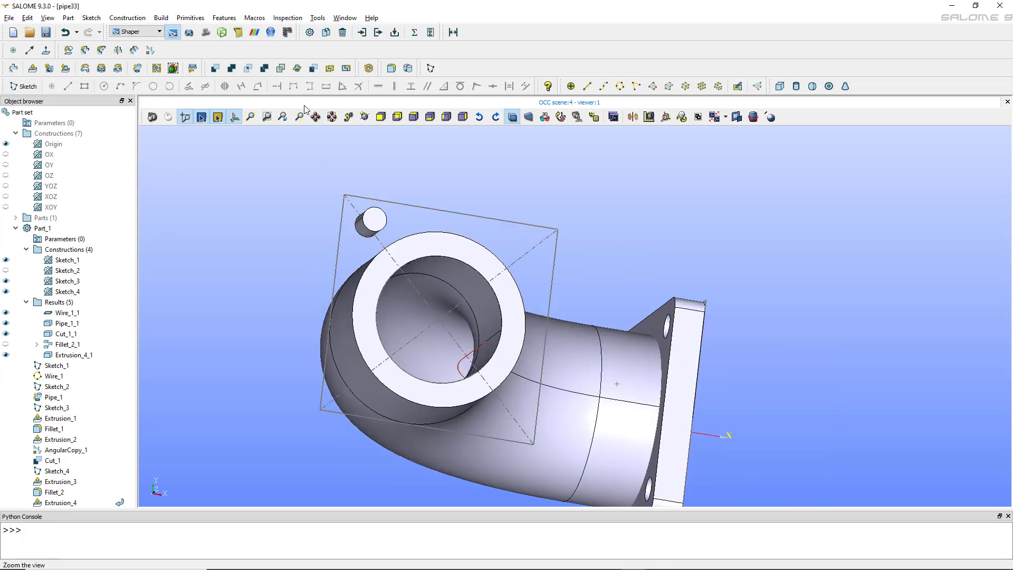
ctrl+right_drag(442, 205, 476, 264)
scroll(476, 264, down, 4)
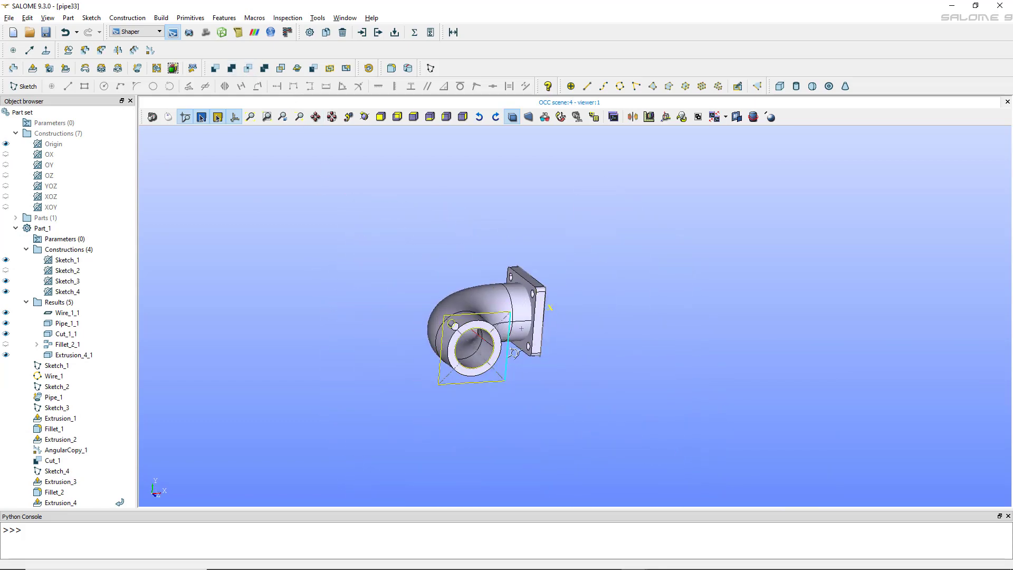
ctrl+right_drag(515, 353, 493, 429)
scroll(481, 425, up, 5)
scroll(389, 131, down, 3)
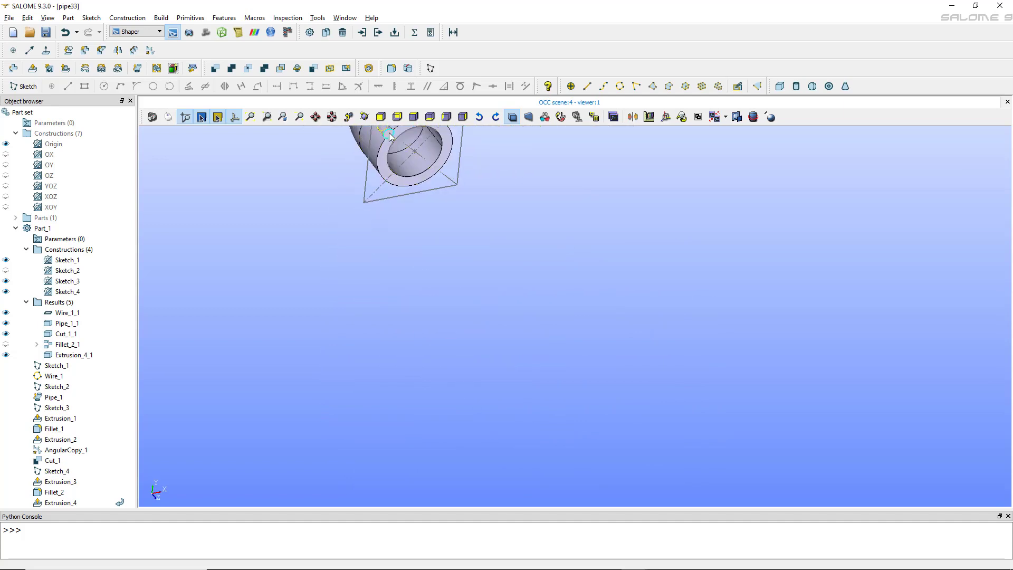
ctrl+right_drag(501, 187, 377, 216)
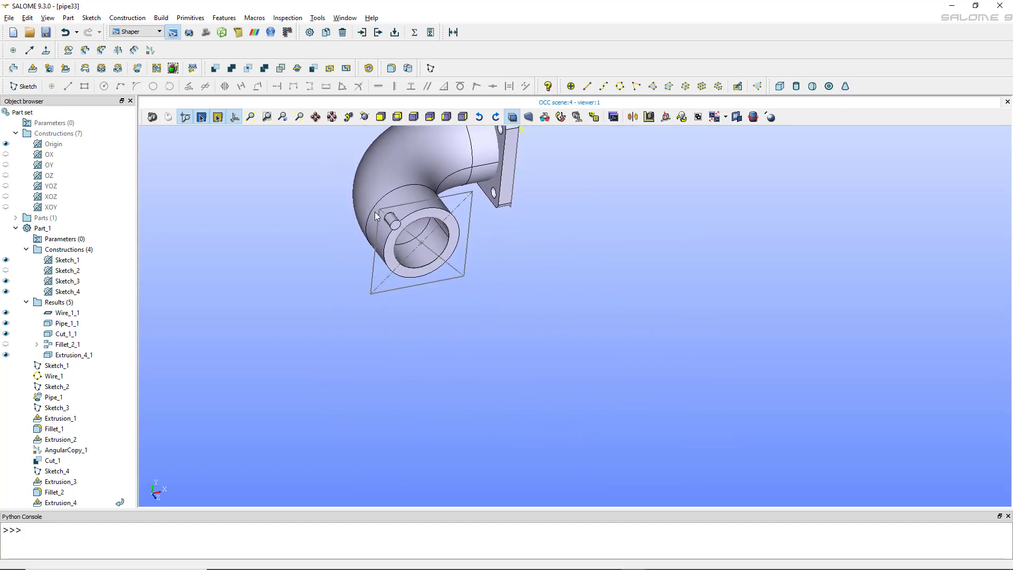
scroll(377, 217, up, 5)
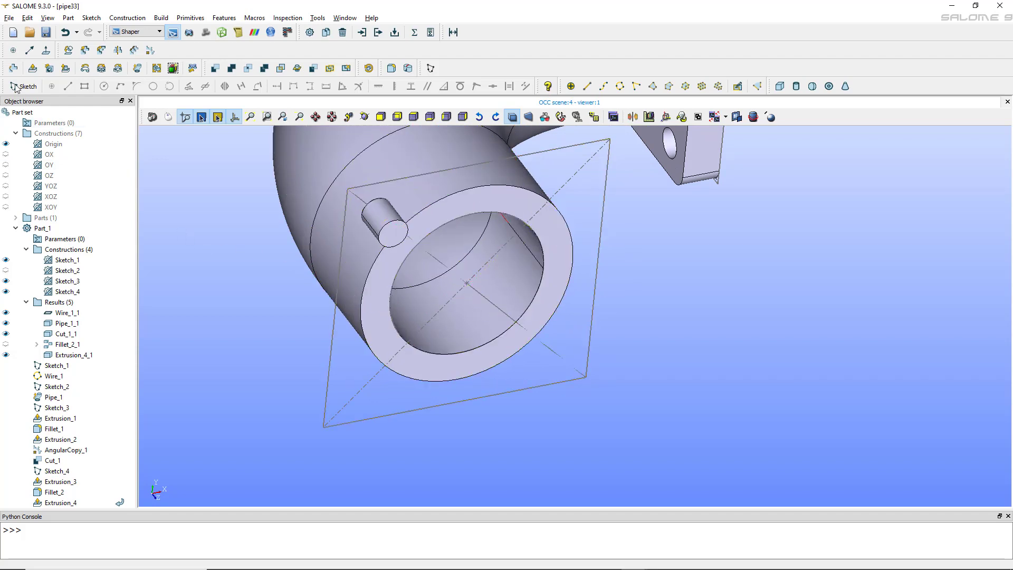
click(29, 50)
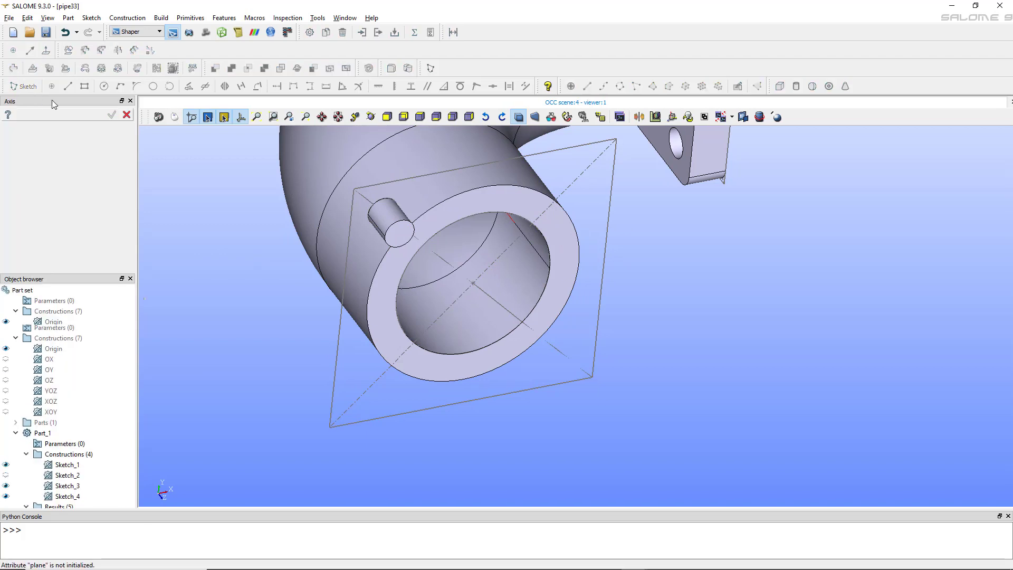
click(60, 140)
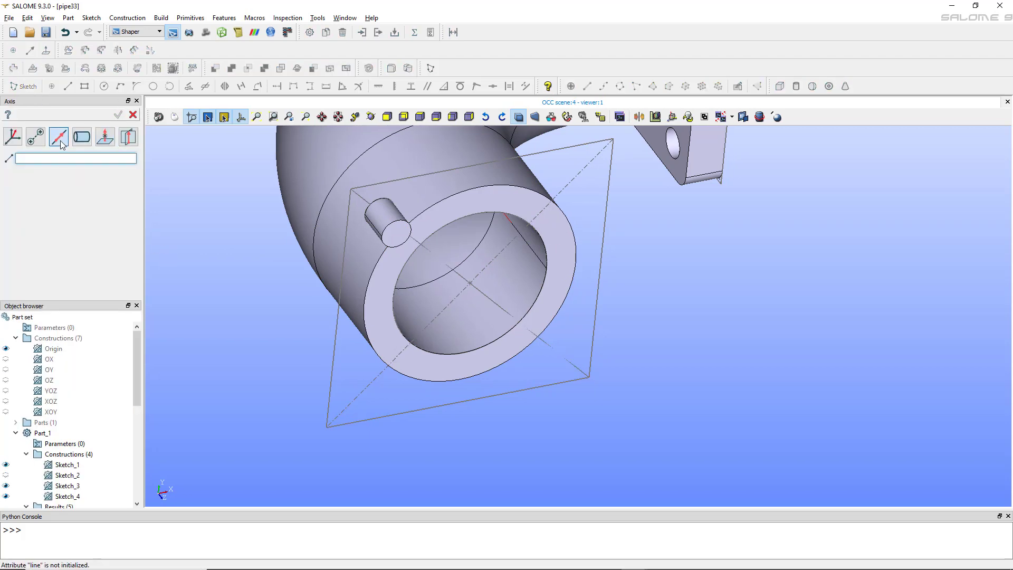
click(104, 136)
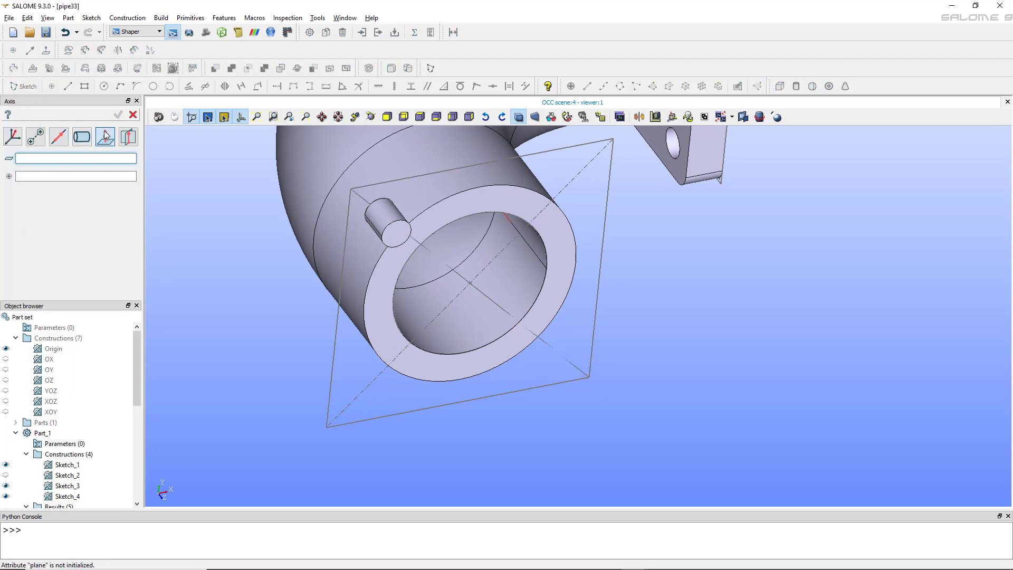
click(377, 310)
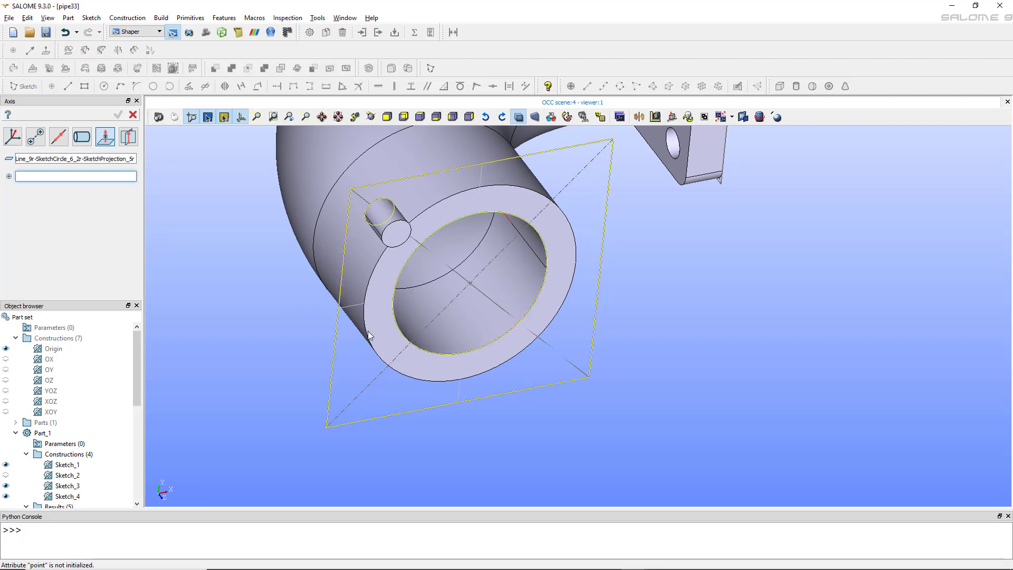
click(470, 284)
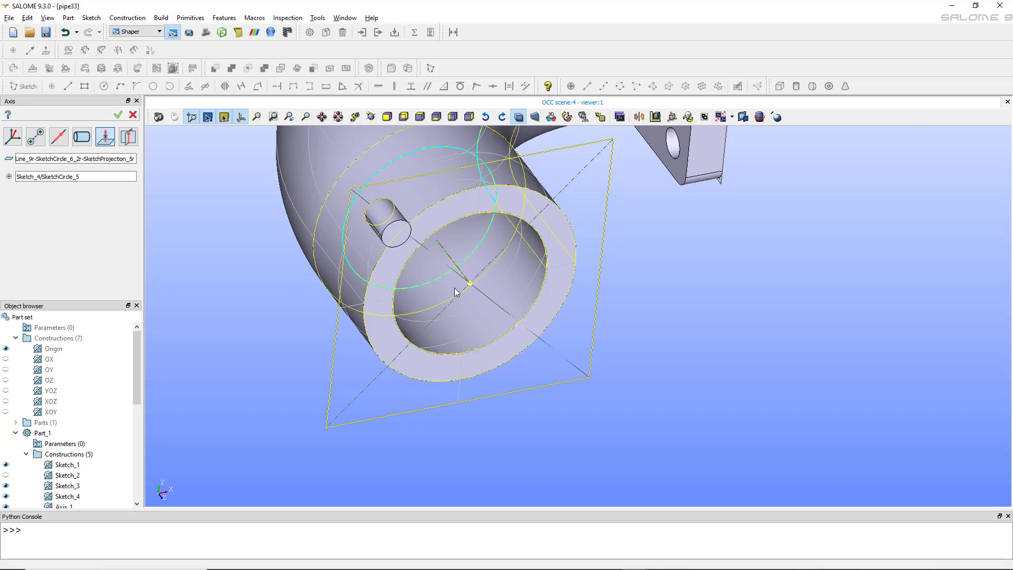
click(118, 115)
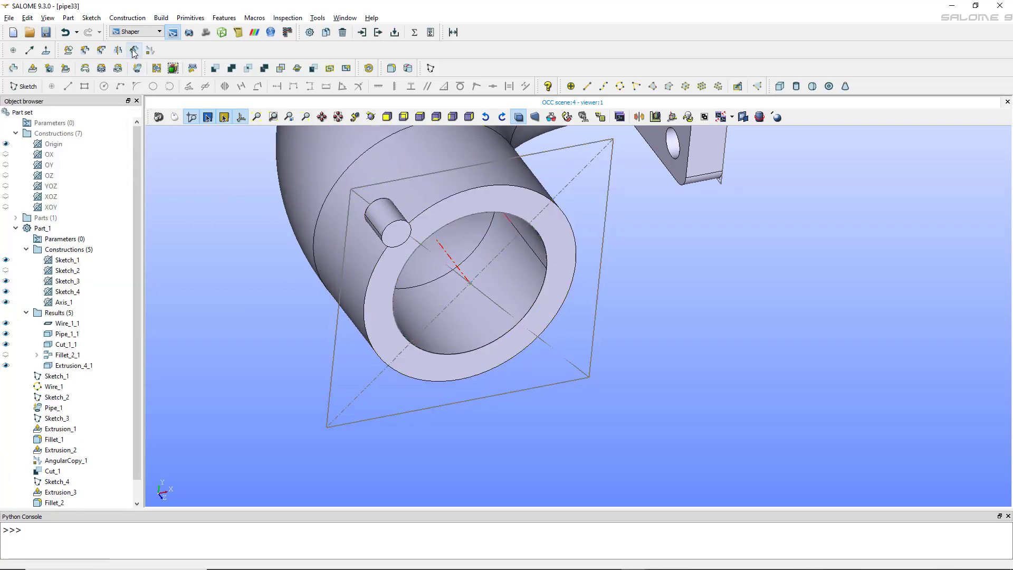
Step: Make an angular copy of the bolt-hole cylinder around Axis_1 with 4 copies
click(151, 51)
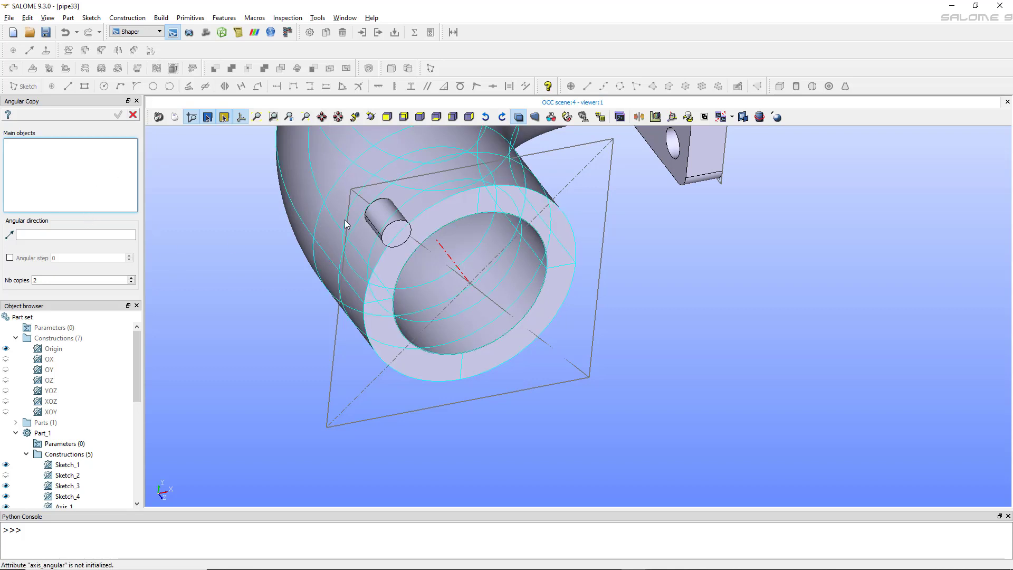
click(384, 222)
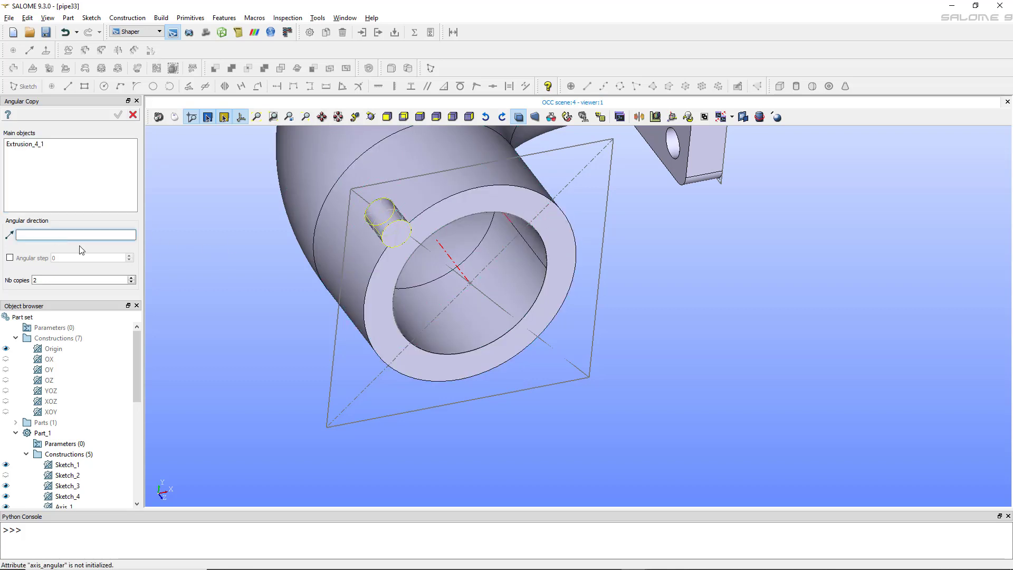
click(451, 260)
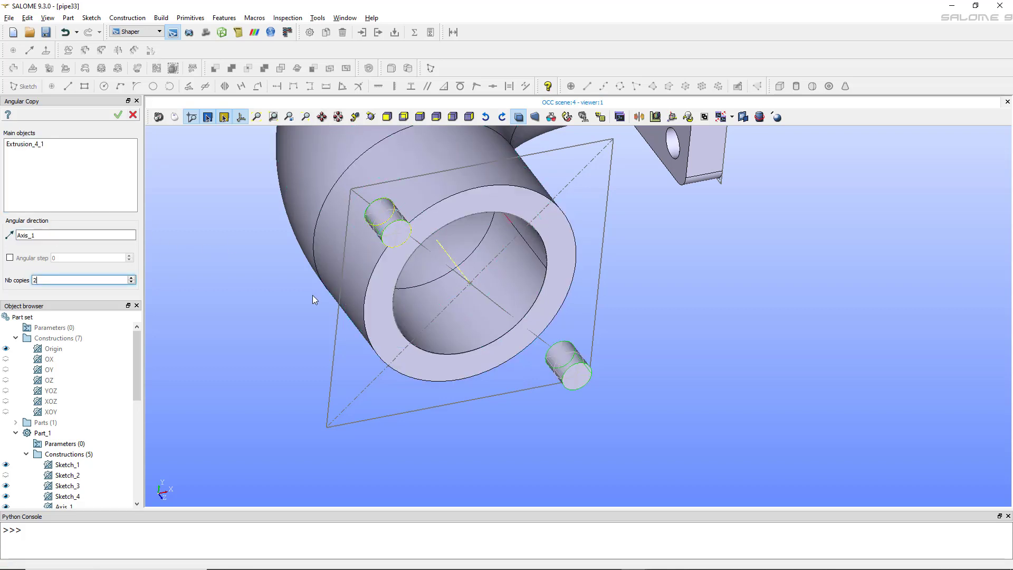
text(4)
click(118, 115)
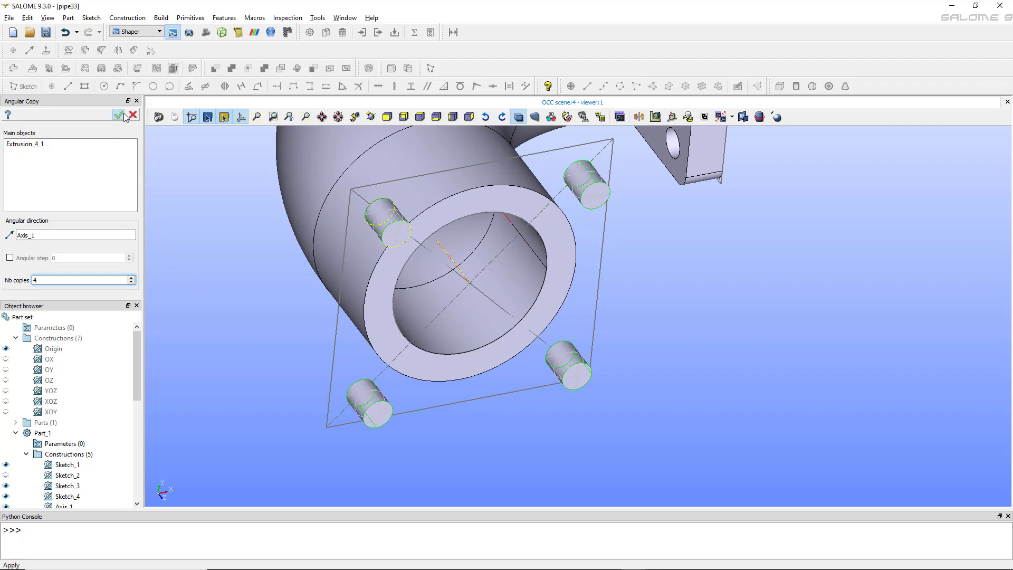
Step: Show the filleted flange Fillet_2_1 again and start a cut with it as the main object
scroll(97, 391, down, 1)
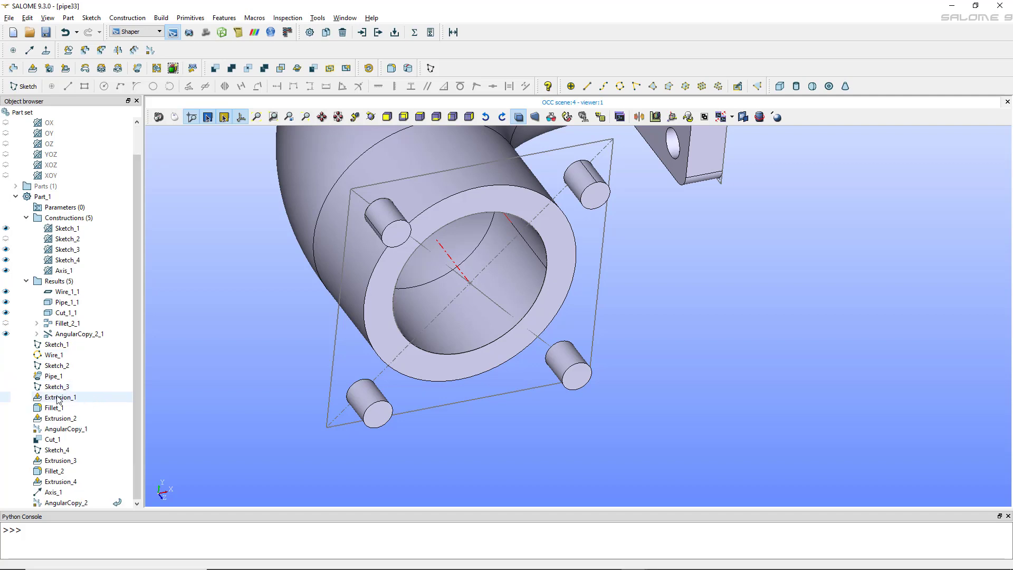
click(6, 323)
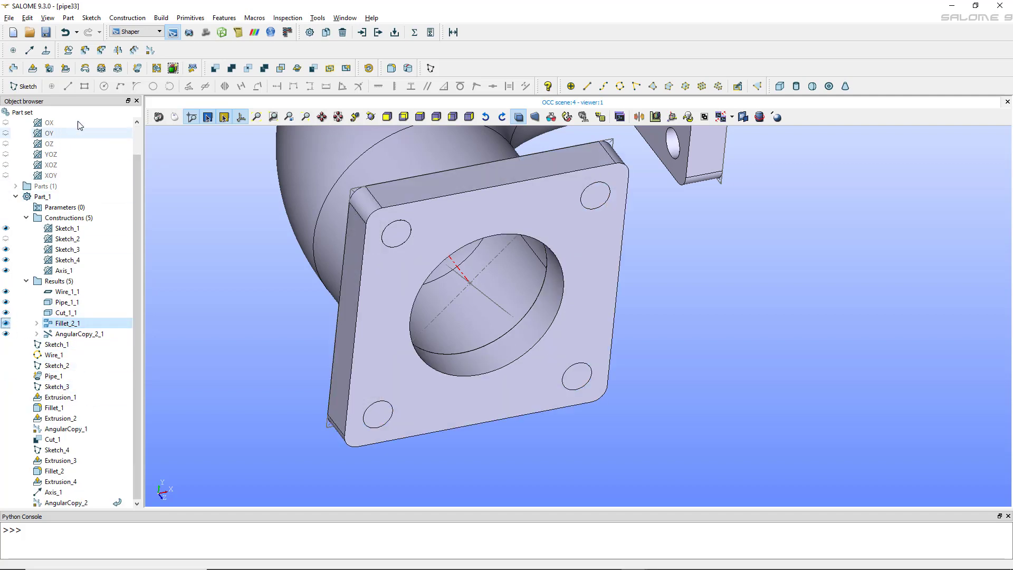
click(215, 68)
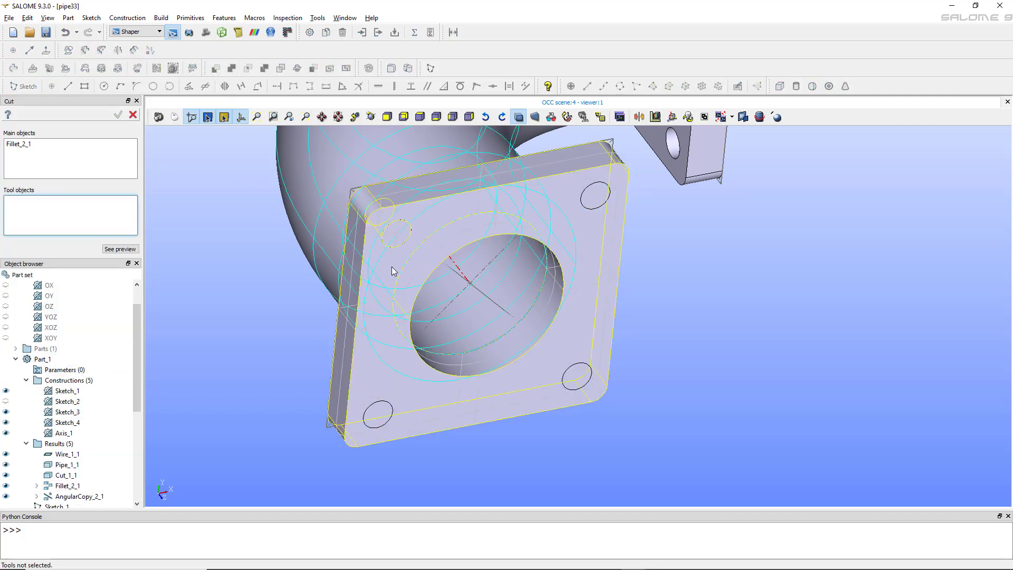
click(379, 288)
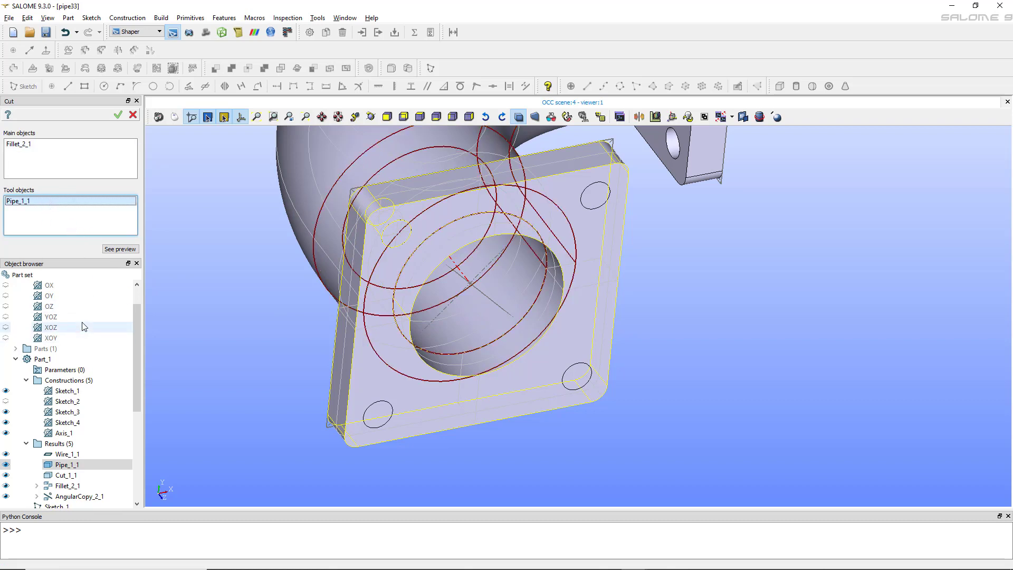
right_click(59, 202)
click(74, 219)
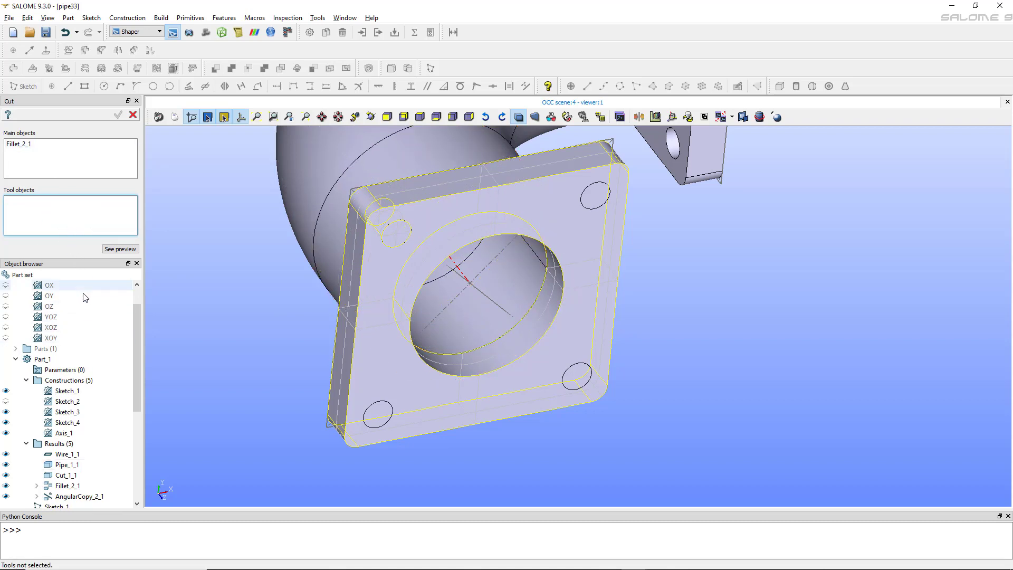
Step: Choose AngularCopy_2_1 as the cut's tool object and apply it to make the flange's bolt holes
scroll(84, 421, down, 6)
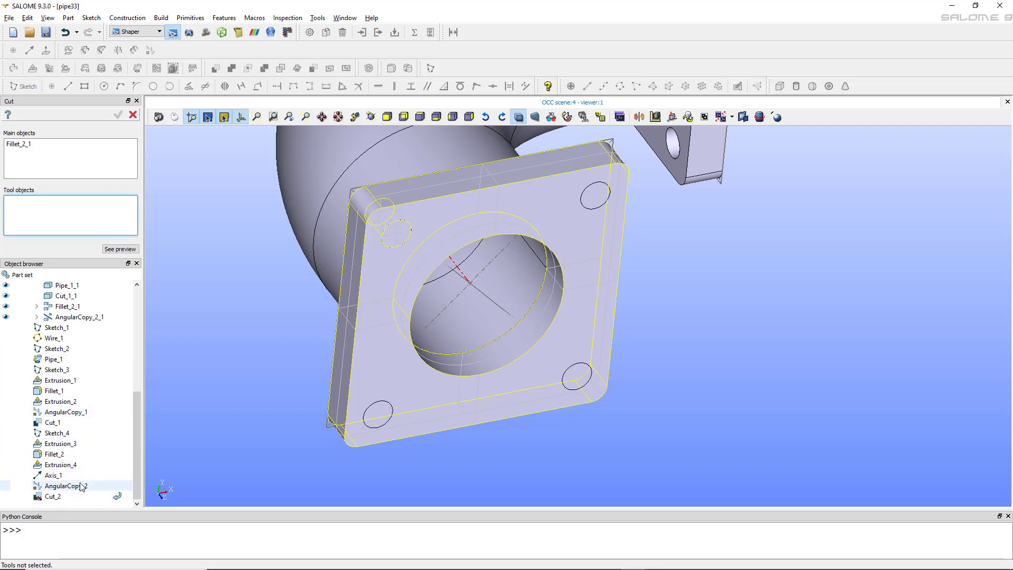
click(66, 318)
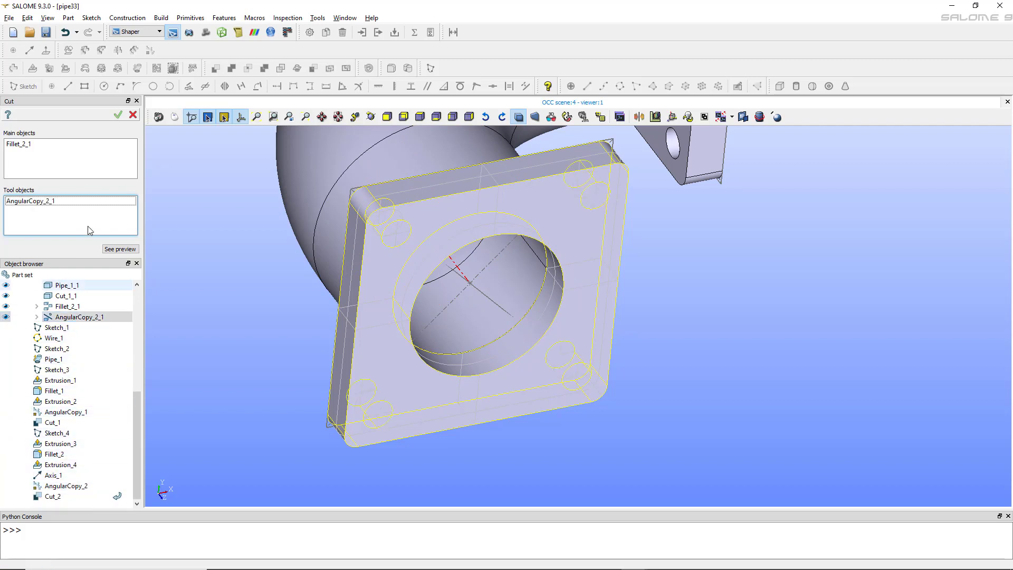
click(120, 117)
Step: Select the results Pipe_1_1, Cut_1_1 and Cut_2_1 and show only these in the viewer
scroll(235, 275, down, 3)
scroll(244, 274, up, 1)
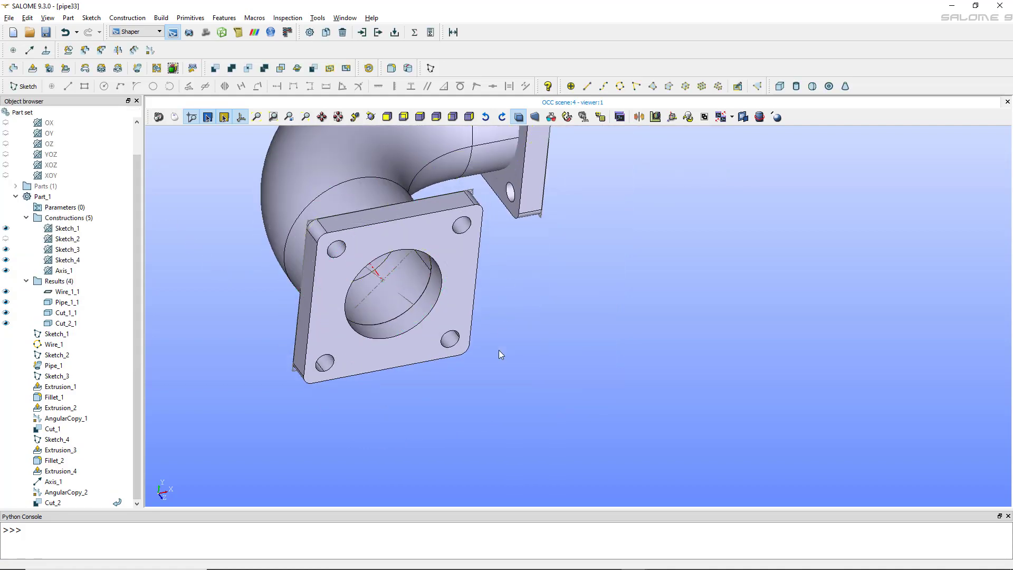
drag(501, 353, 228, 369)
scroll(229, 369, down, 3)
scroll(334, 373, up, 3)
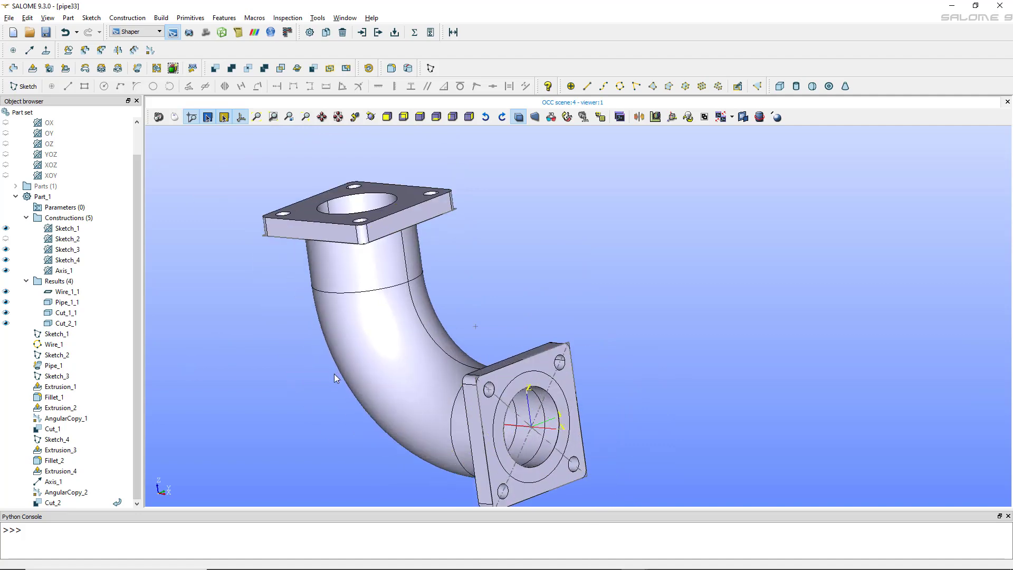
middle_drag(334, 374, 417, 342)
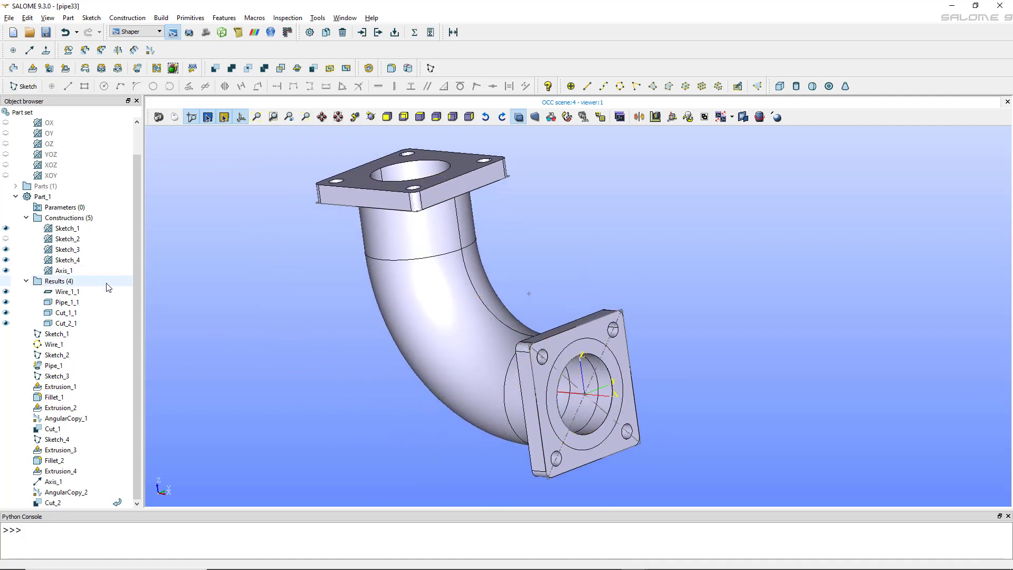
drag(78, 324, 73, 303)
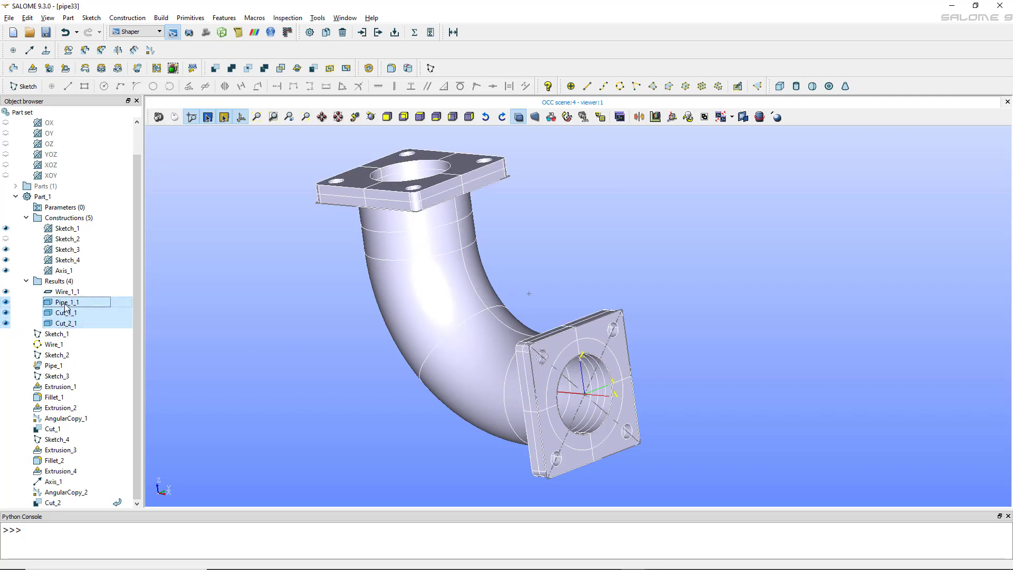
right_click(64, 305)
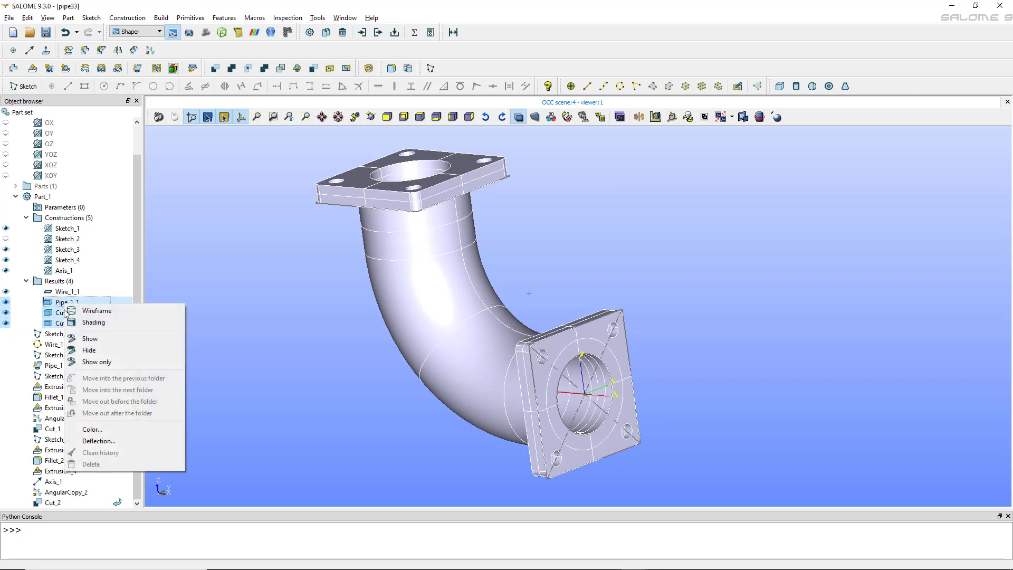
click(97, 362)
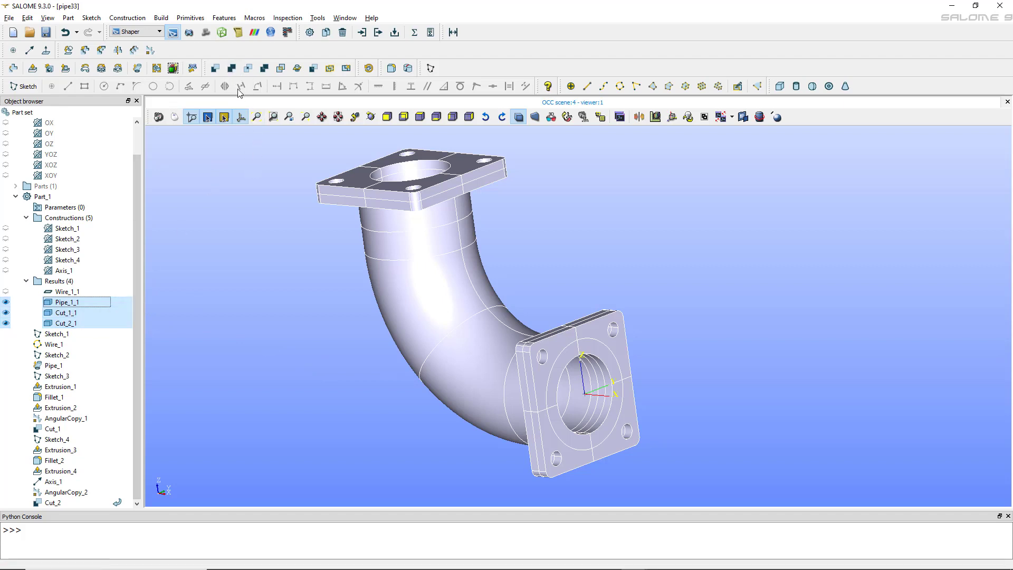
Step: Fuse the selected Pipe_1_1, Cut_1_1 and Cut_2_1 into one solid, leaving the removal of intersection edges off
click(234, 69)
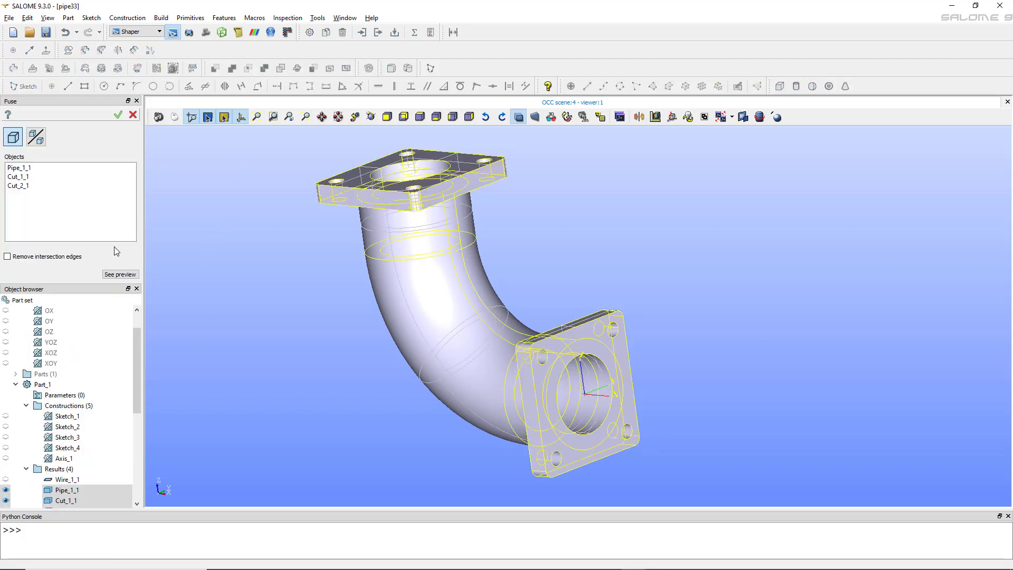
click(117, 114)
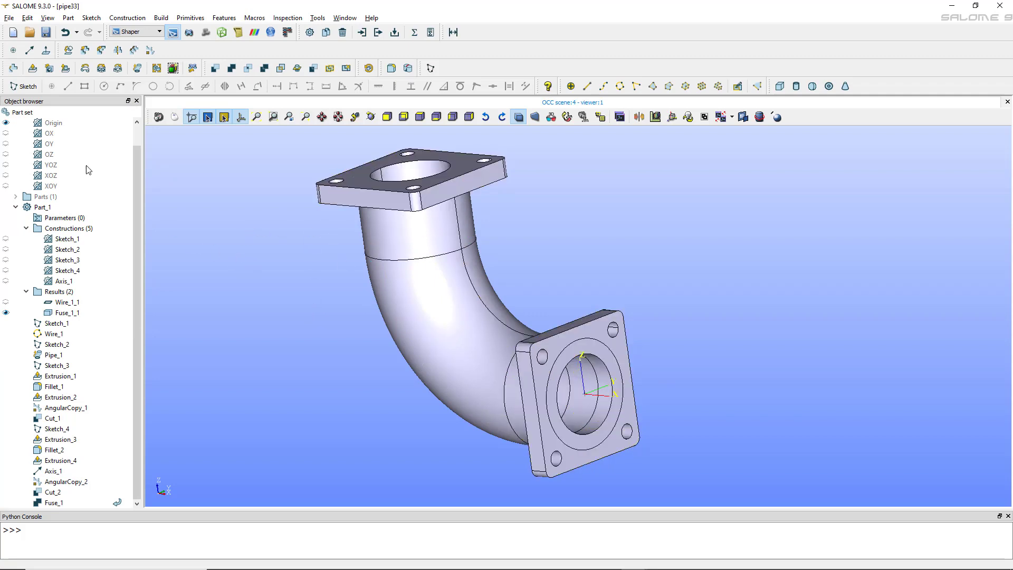
click(10, 19)
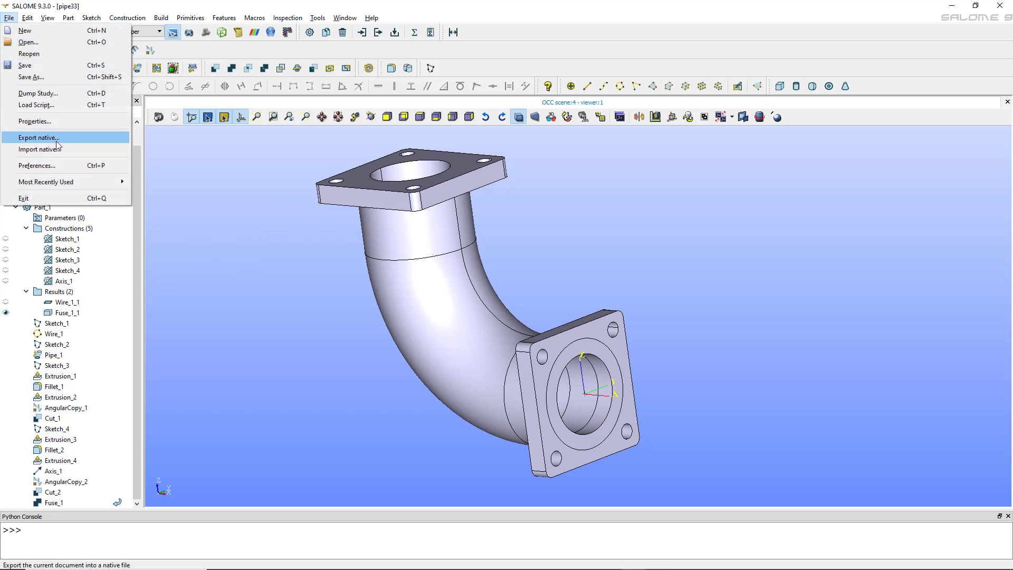
click(196, 188)
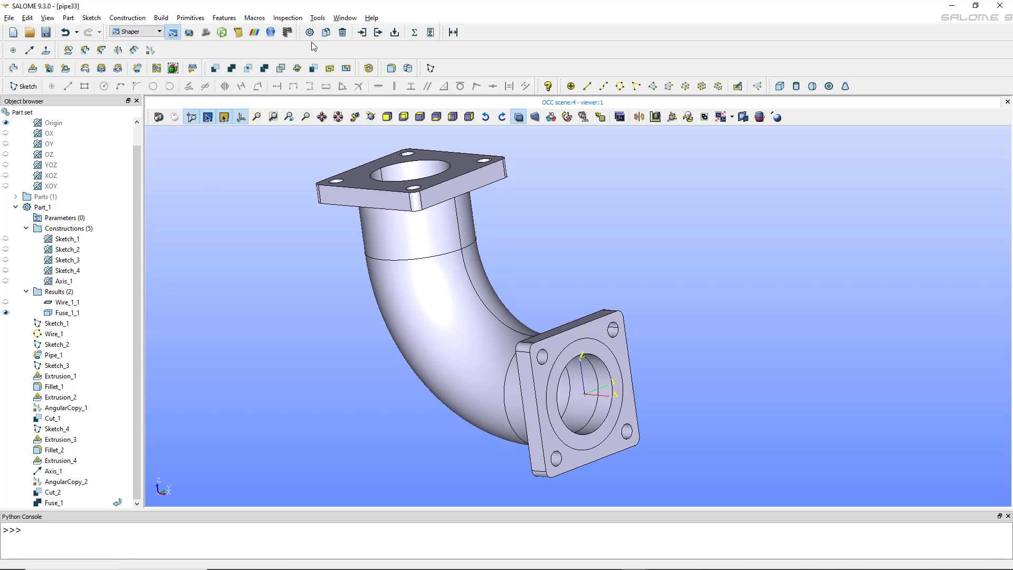
click(379, 33)
click(382, 32)
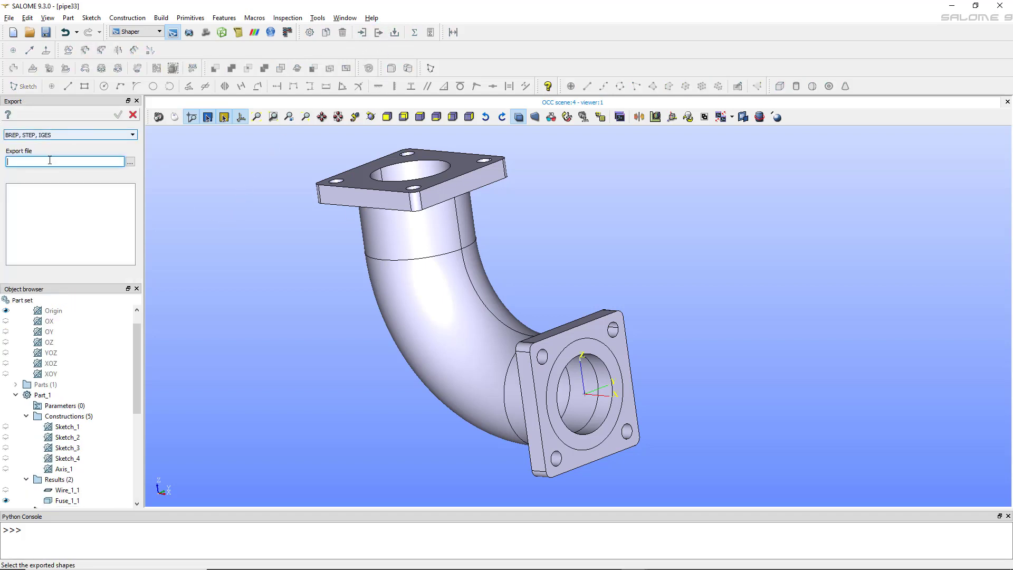
click(425, 245)
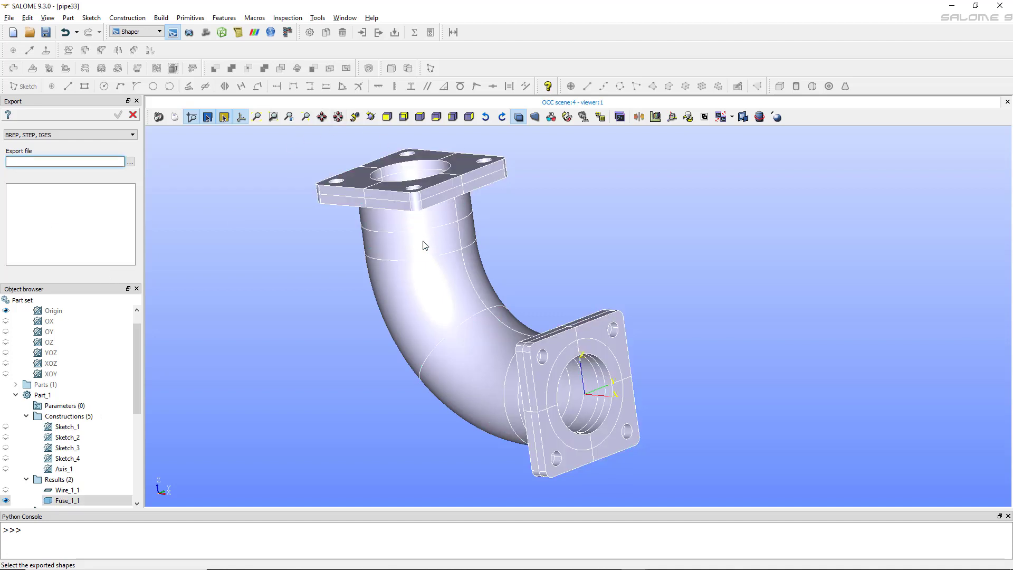
click(133, 115)
click(502, 303)
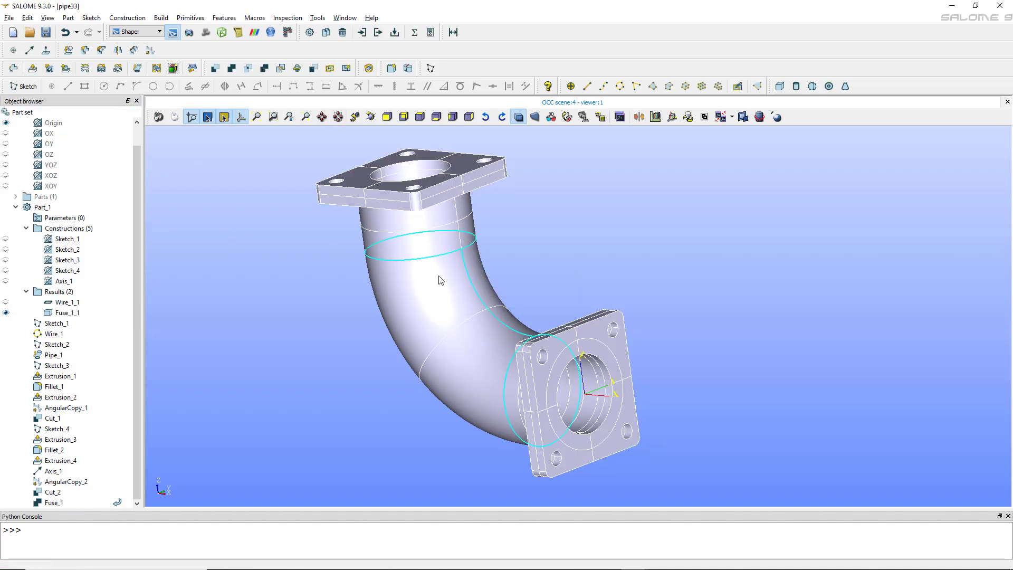